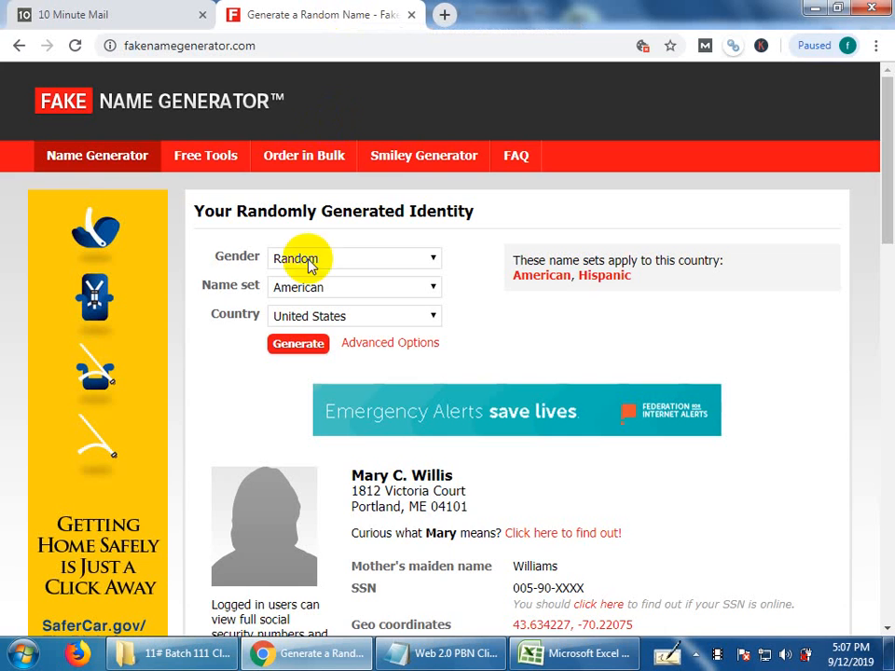
Recover the deleted temporary e-mail address on 10 Minute Mail and look over its inbox.
click(135, 11)
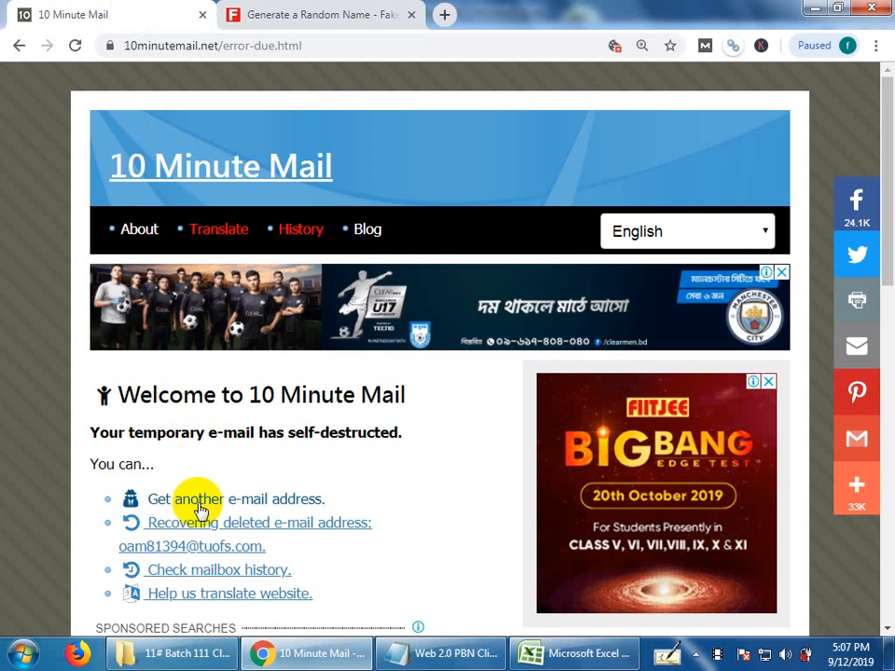
click(199, 532)
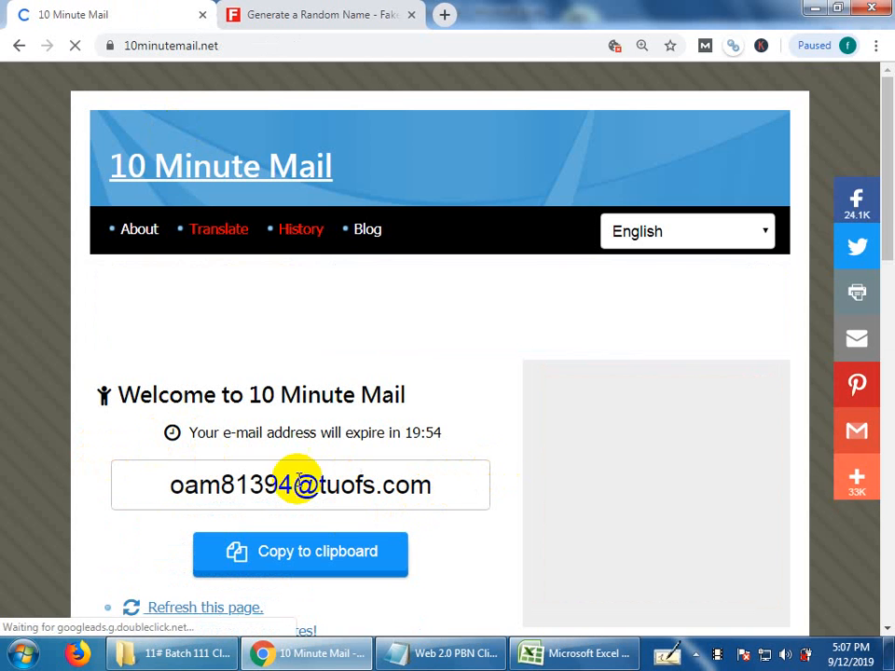
scroll(396, 439, down, 5)
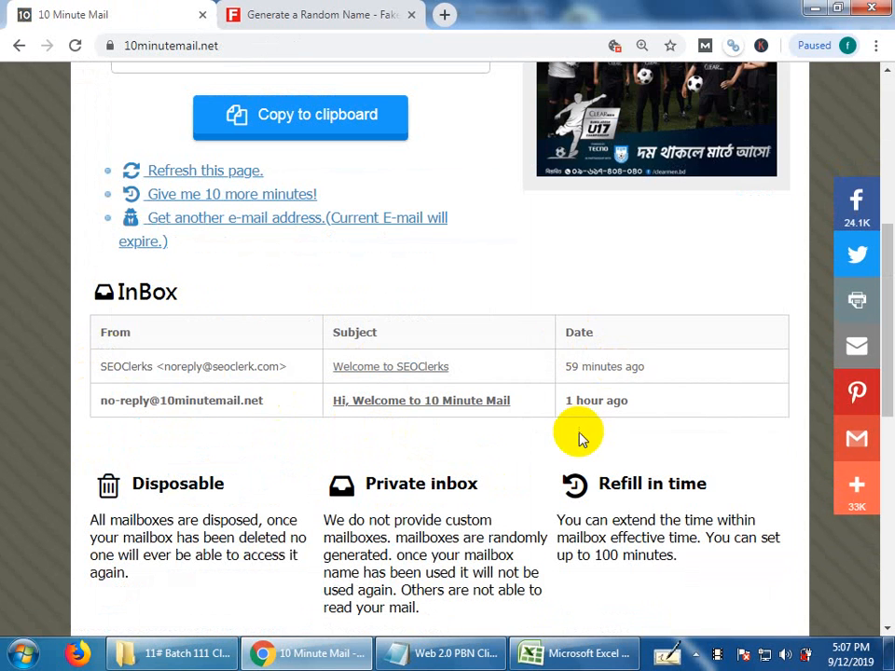
scroll(578, 438, up, 2)
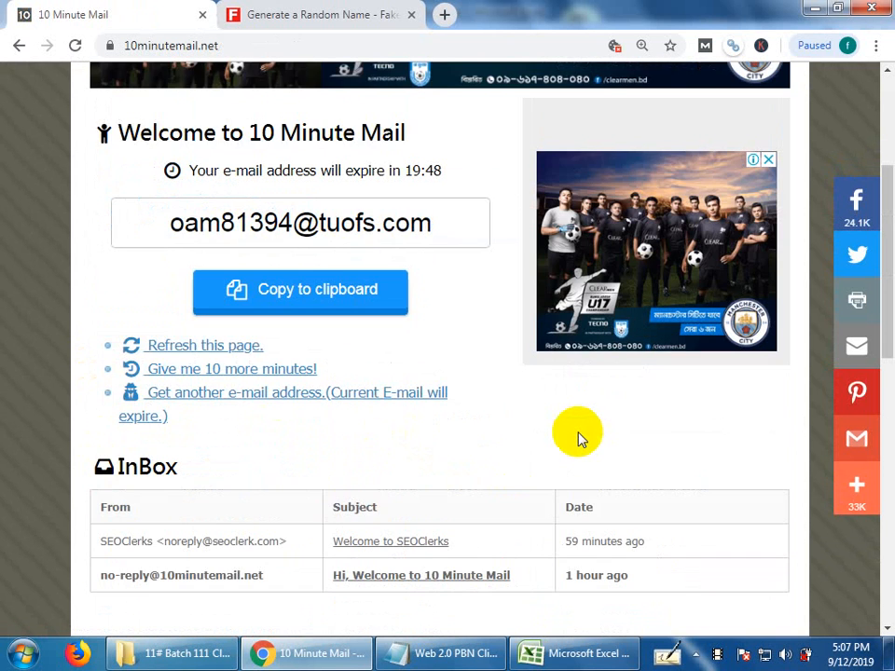
scroll(577, 437, up, 3)
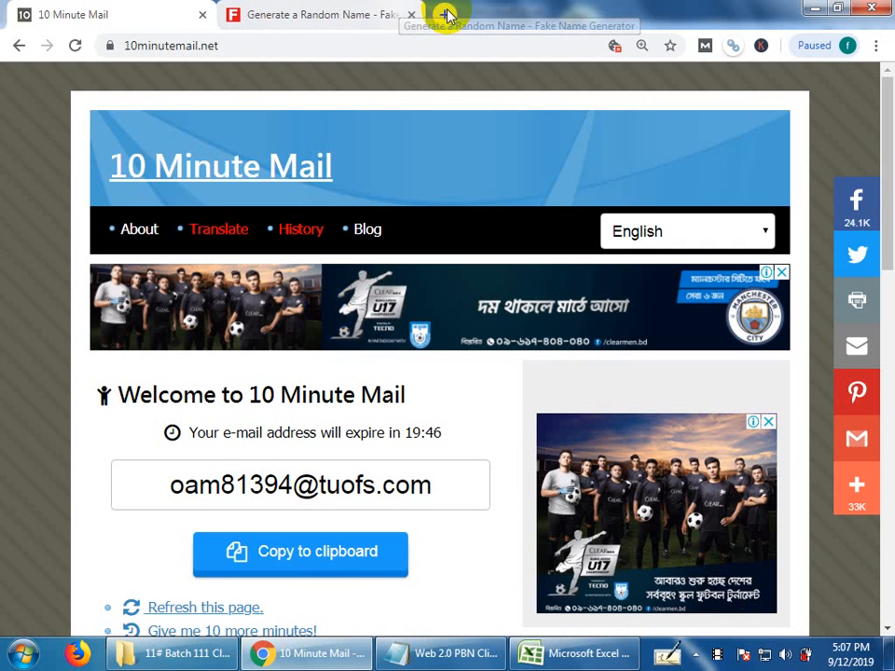
Minimize the website list spreadsheet, class folder, client requirement notes and browser windows to reveal the desktop.
drag(745, 19, 643, 353)
click(746, 15)
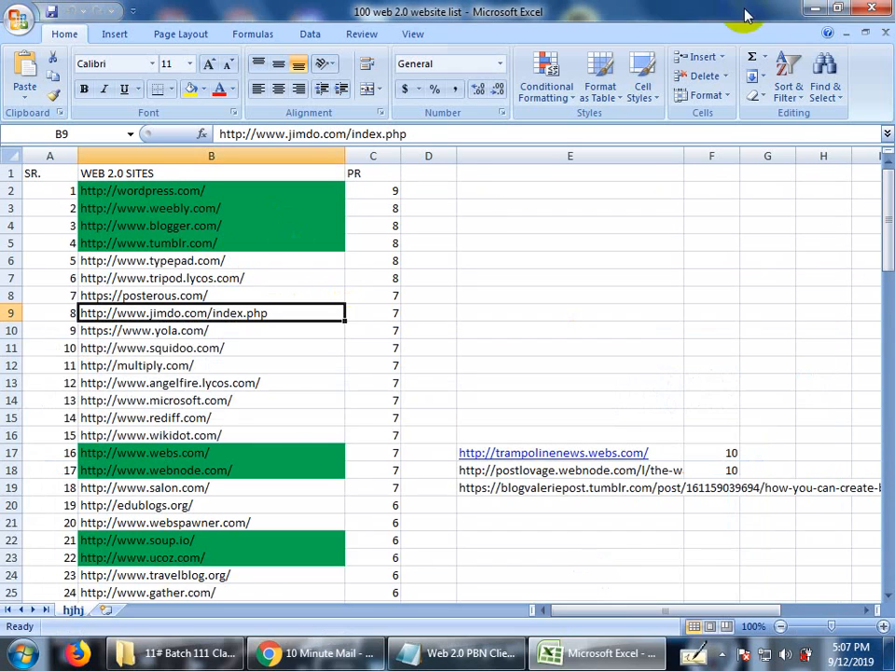
click(816, 7)
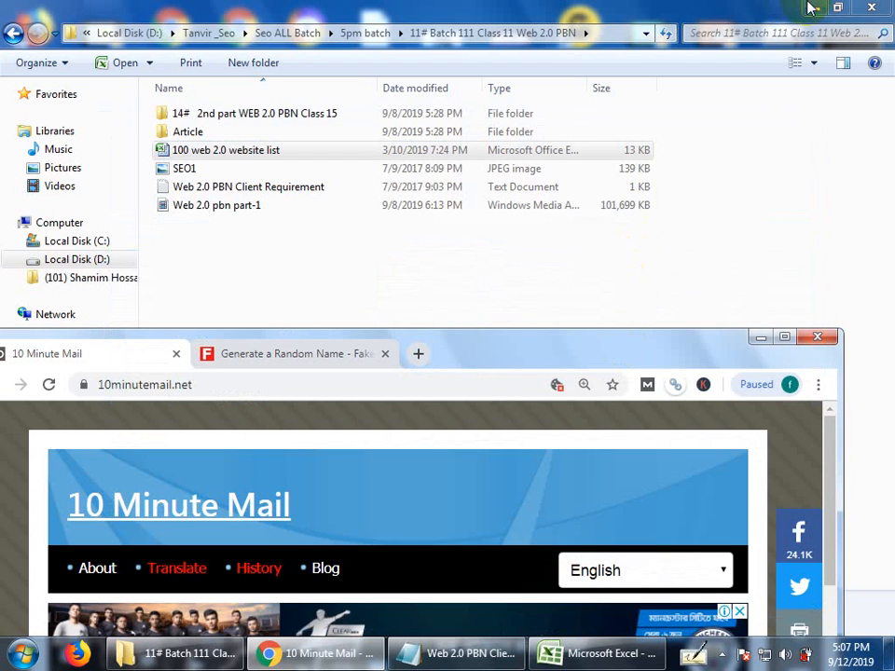
click(809, 7)
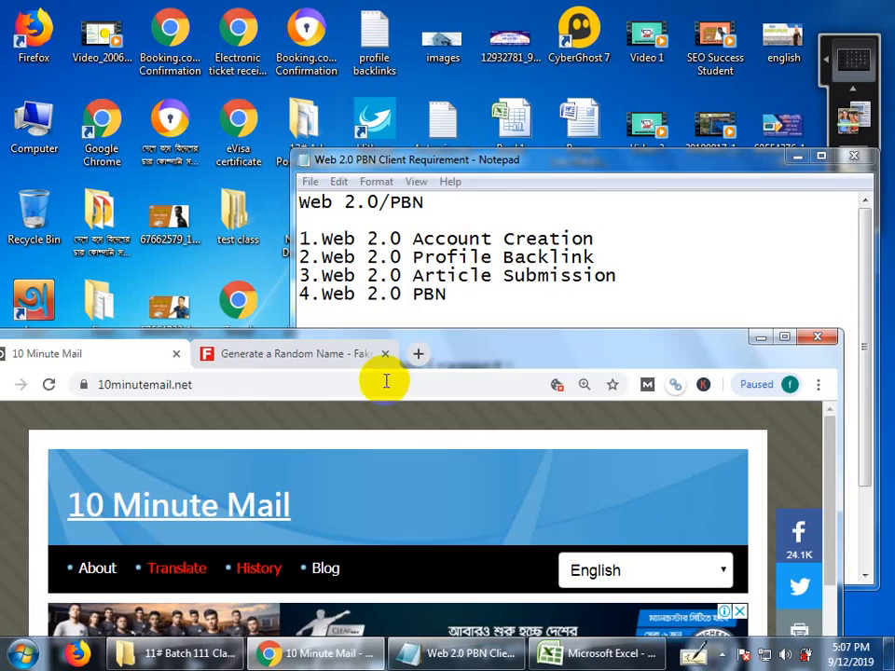
click(798, 156)
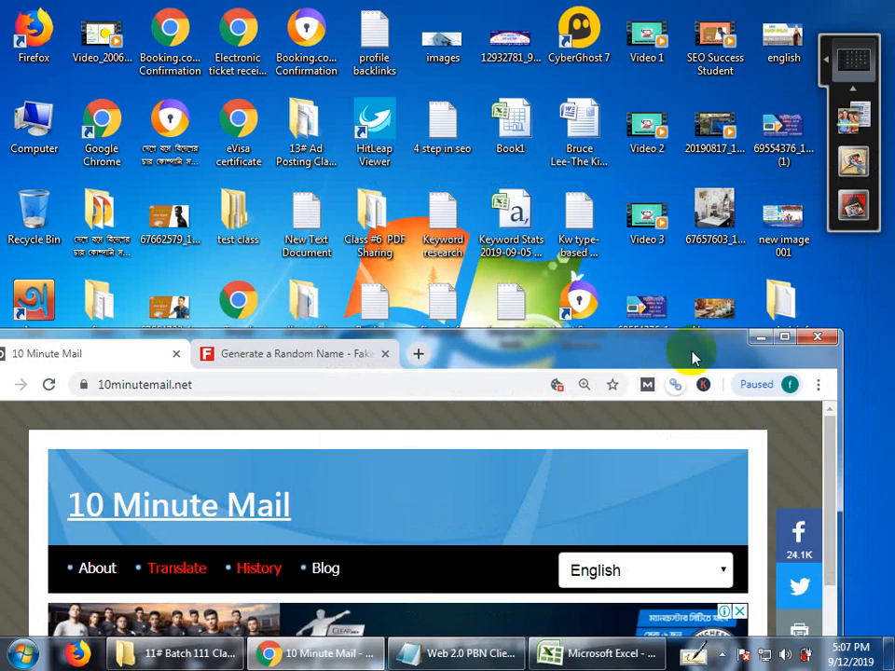
drag(692, 357, 468, 345)
click(578, 136)
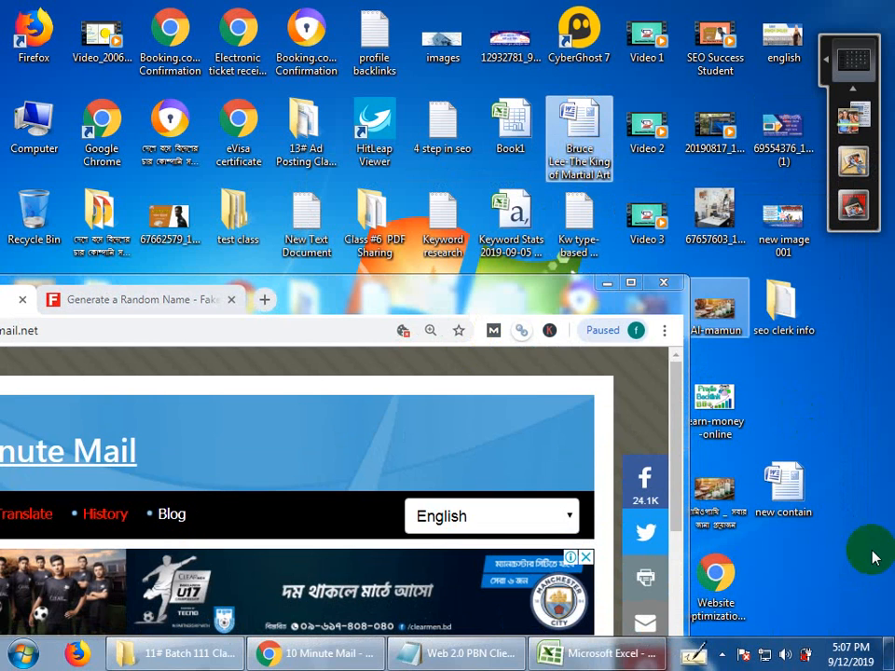
click(607, 283)
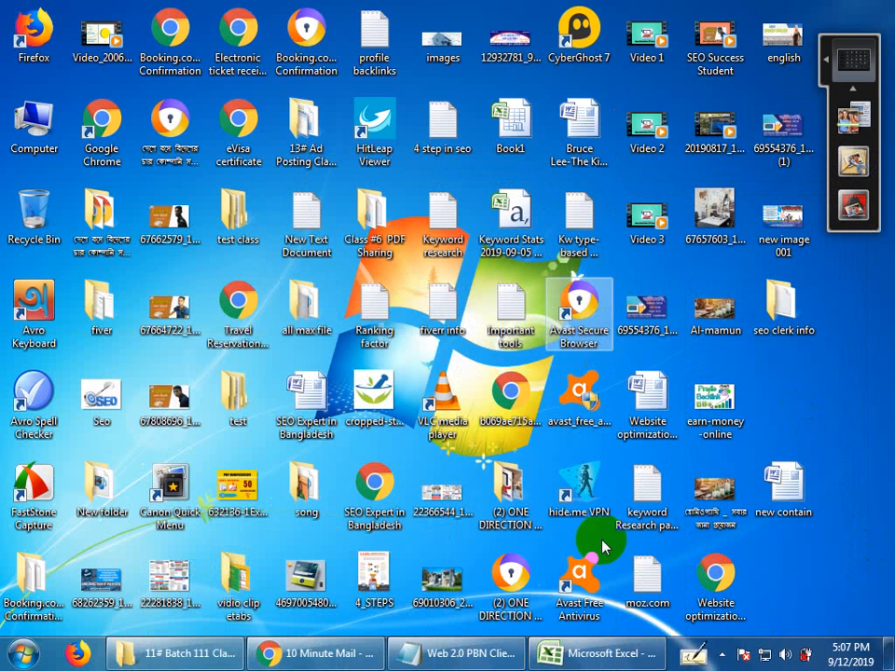
Try to open the "Website optimization administrations" document from the desktop.
click(658, 410)
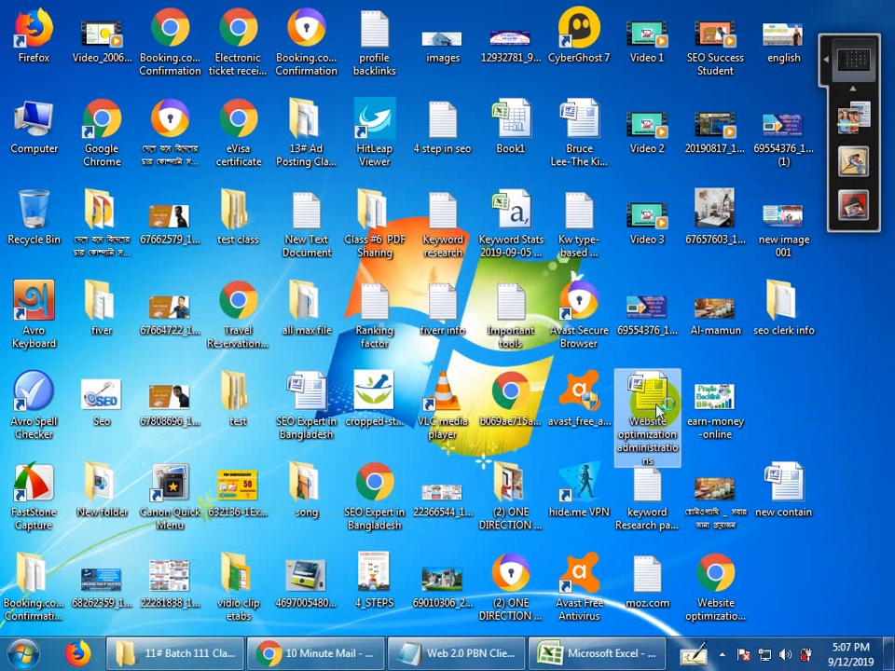
double_click(658, 410)
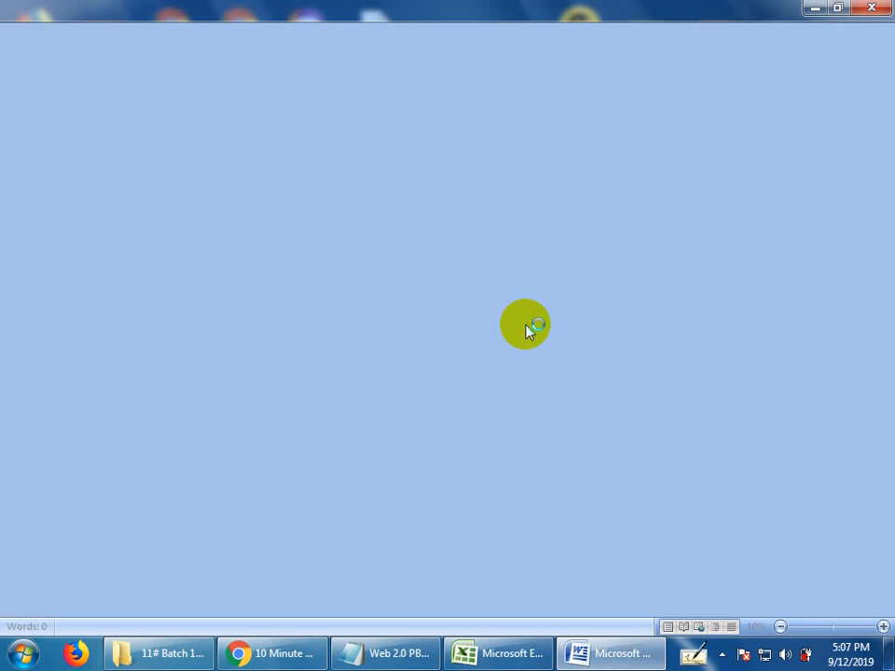
Bring up the Web 2.0 PBN Client Requirement notes, dismiss the error dialog, and examine the URL, keywords and category requirements.
click(390, 653)
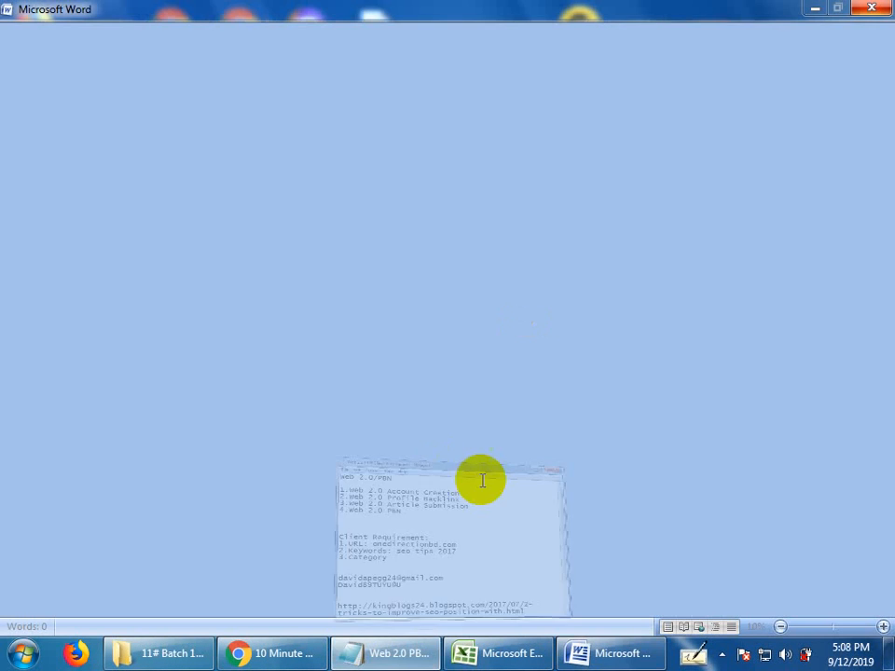
scroll(452, 517, down, 2)
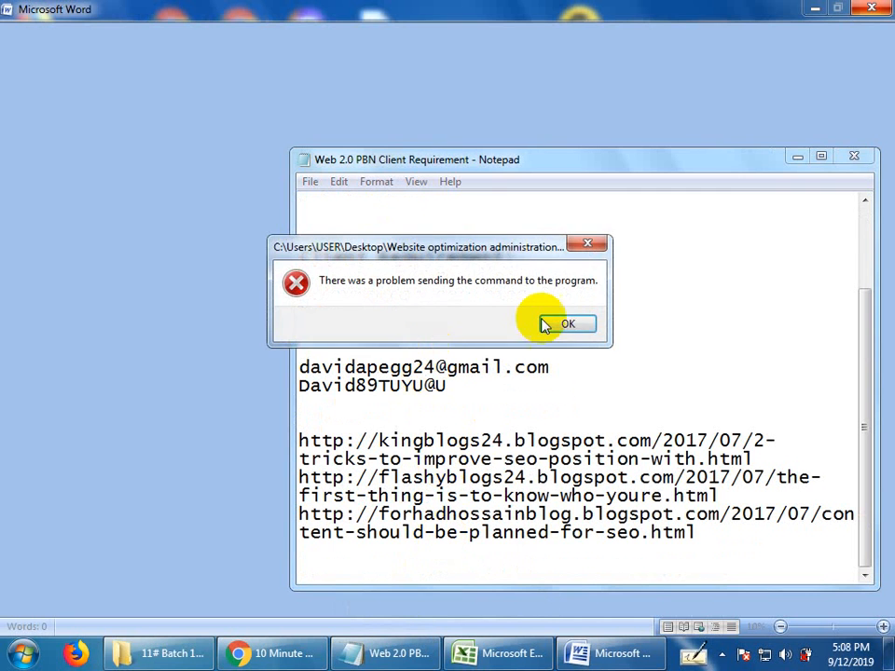
click(567, 323)
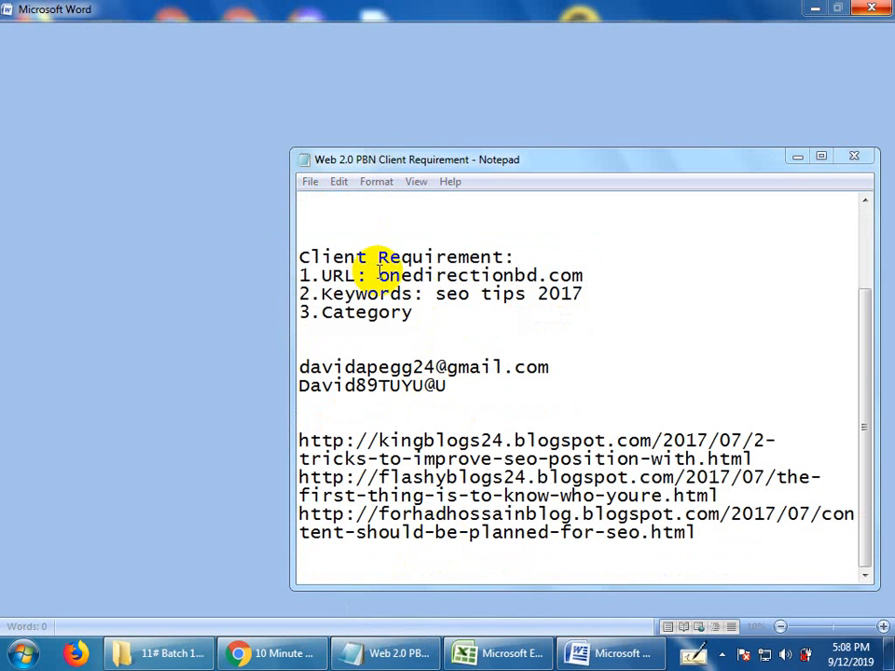
drag(381, 272, 598, 272)
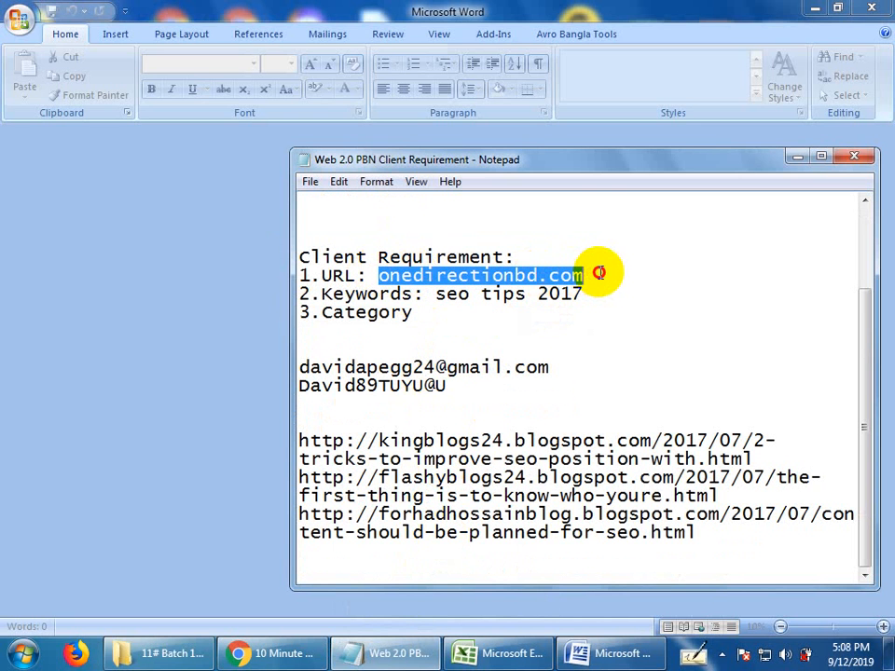
drag(435, 295, 607, 296)
drag(320, 317, 274, 310)
click(472, 317)
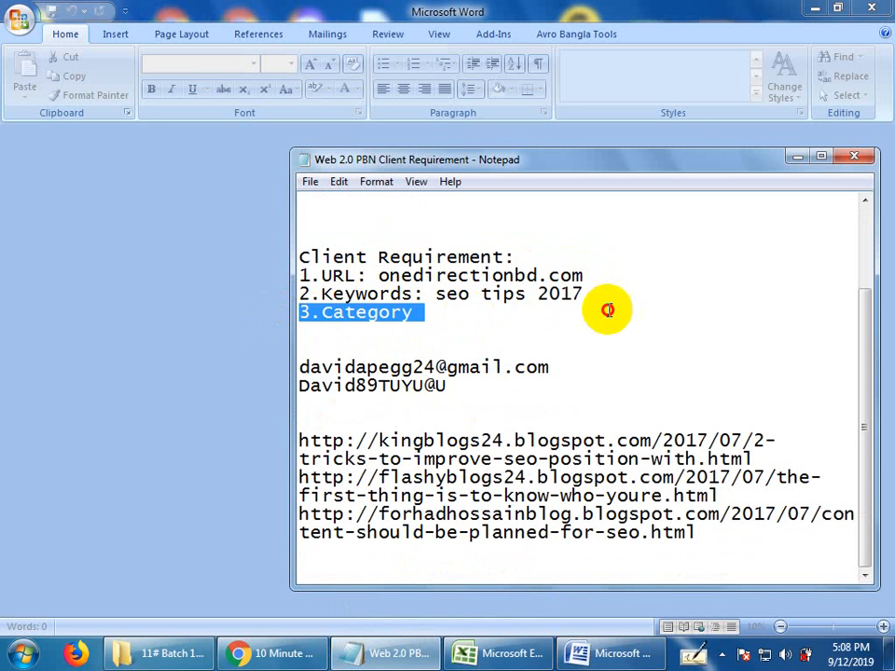
drag(609, 309, 570, 297)
click(295, 272)
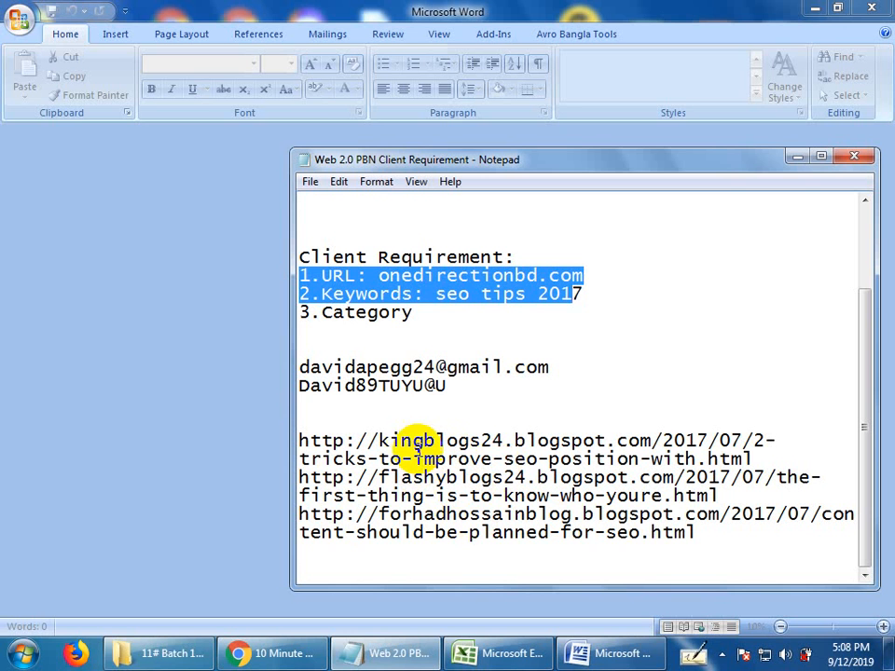
drag(434, 293, 596, 295)
click(597, 294)
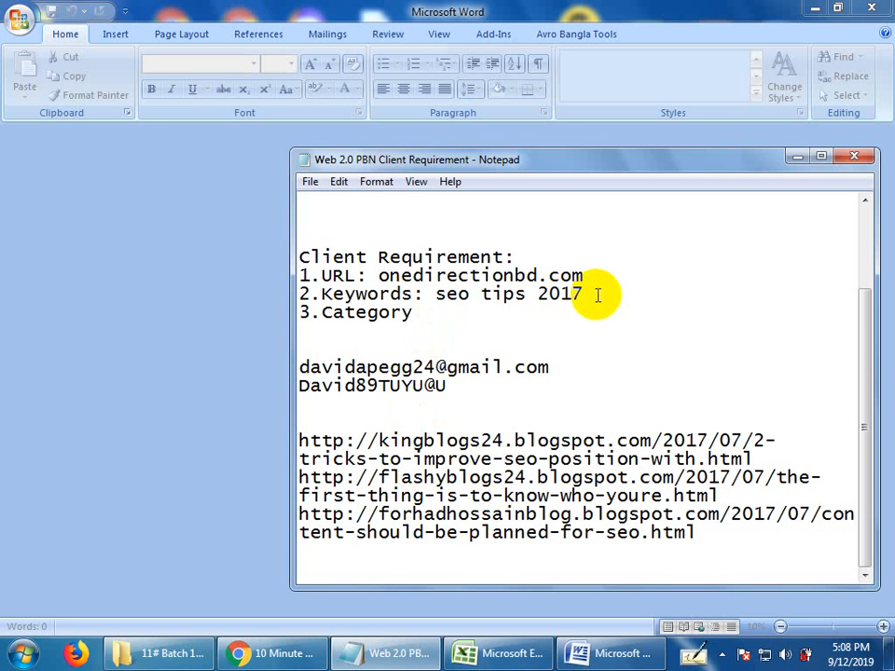
Minimize the client requirement notes and close the empty Microsoft Word window.
click(792, 156)
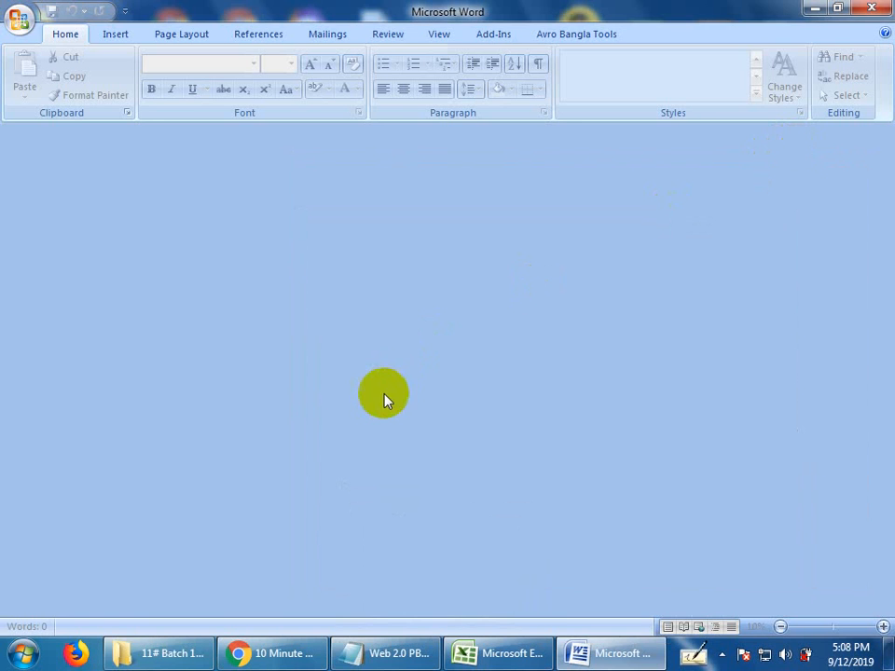
click(602, 657)
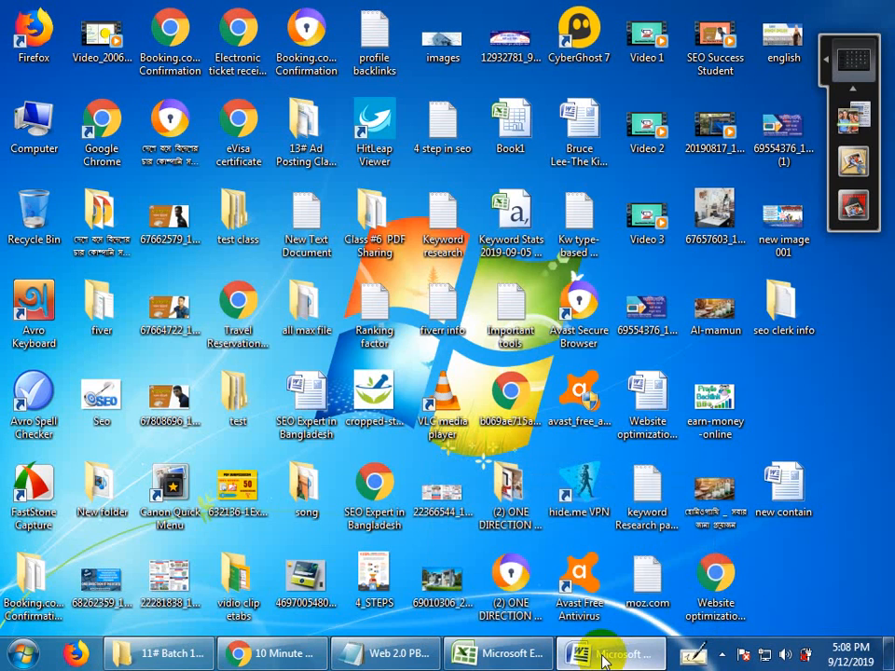
click(597, 653)
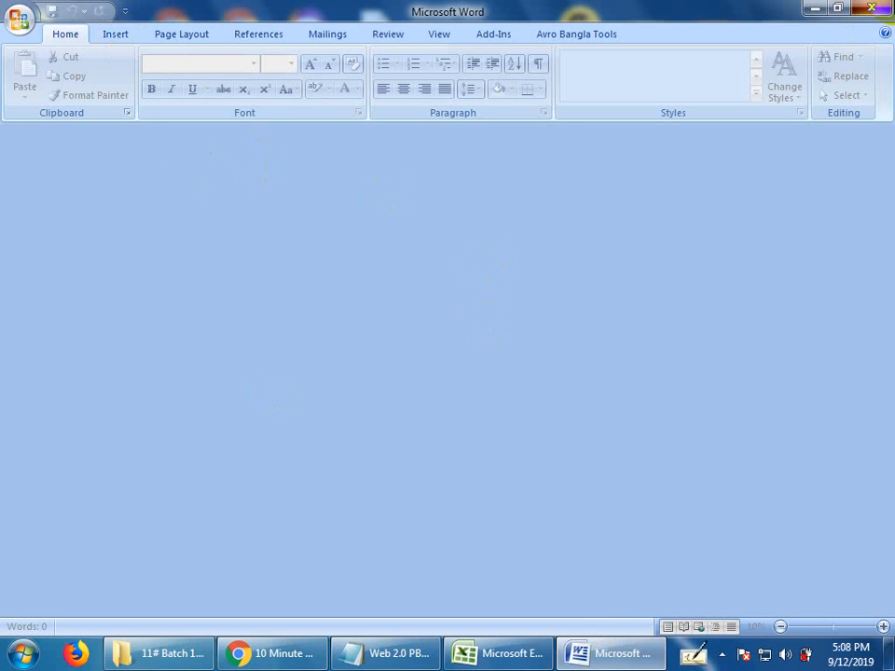
click(872, 7)
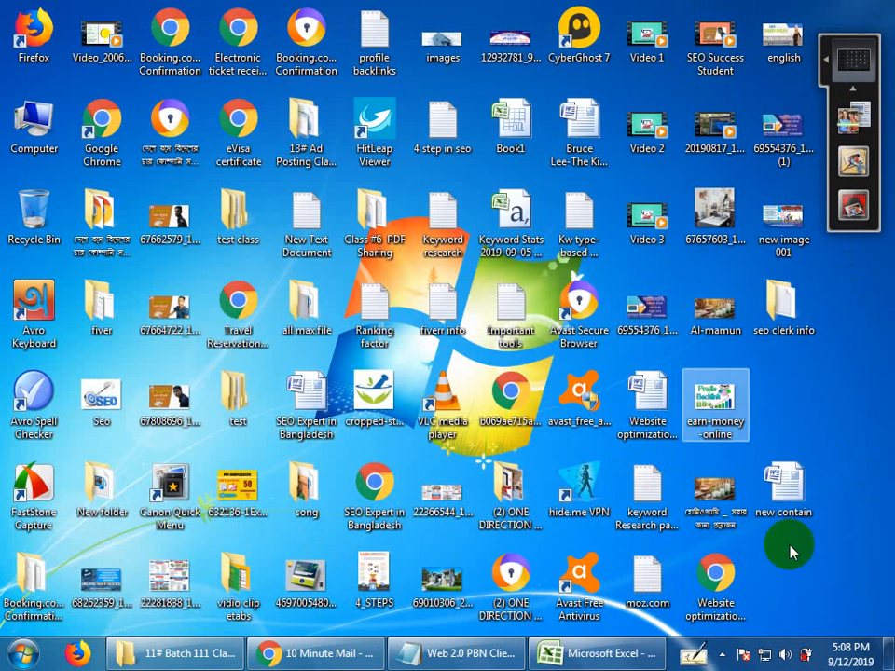
Open the "Website optimization administrations" document from the desktop in Microsoft Word.
click(783, 495)
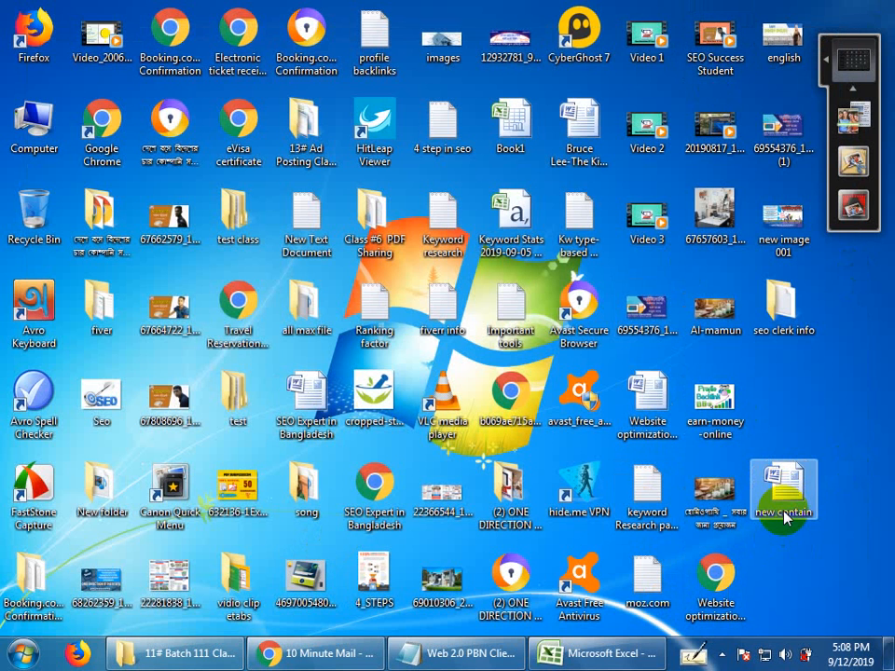
click(643, 430)
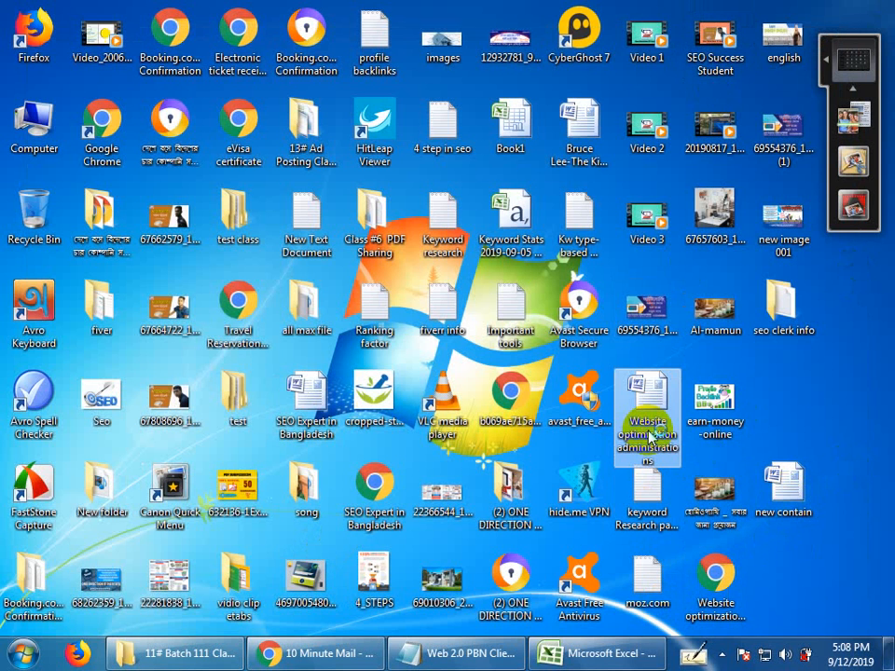
double_click(648, 433)
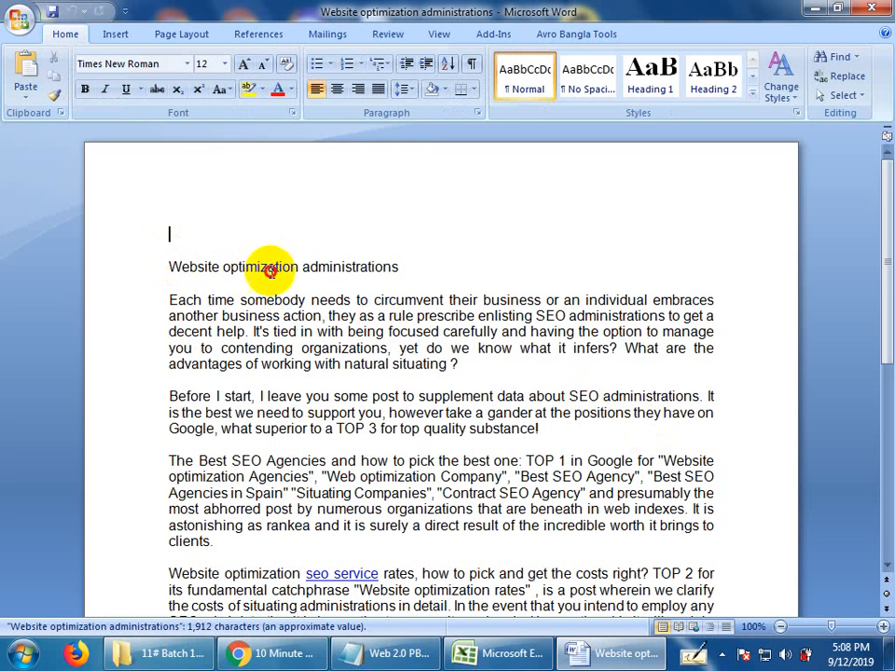
Highlight the article's title line "Website optimization administrations" to examine it, then clear the selection.
triple_click(269, 270)
drag(397, 263, 393, 258)
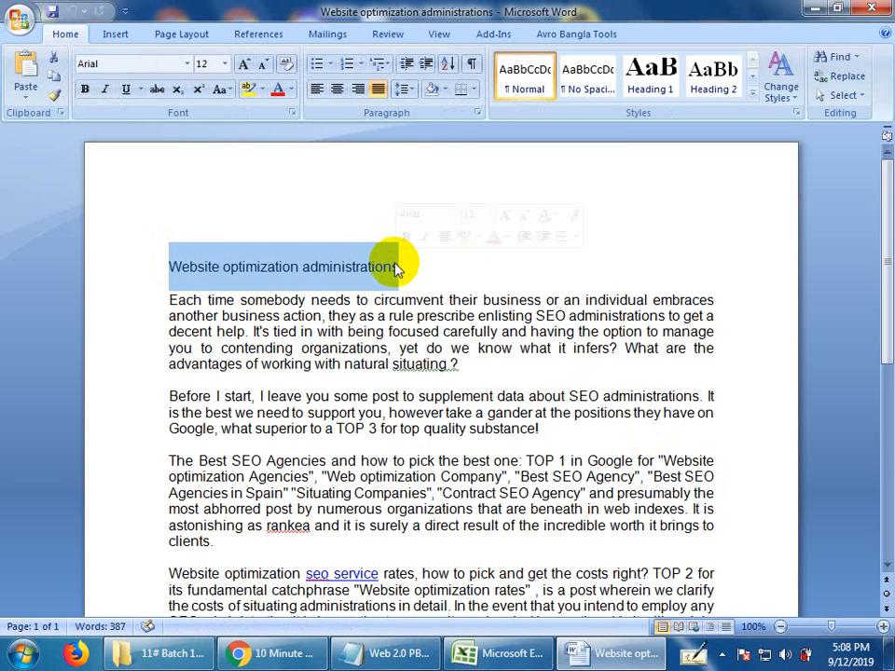
click(168, 266)
drag(169, 265, 403, 269)
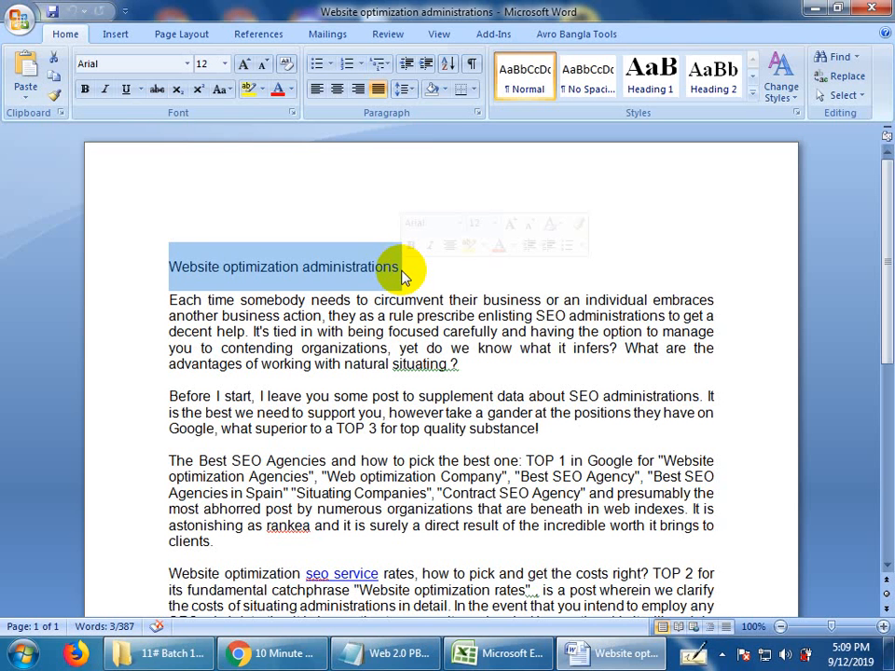
click(515, 235)
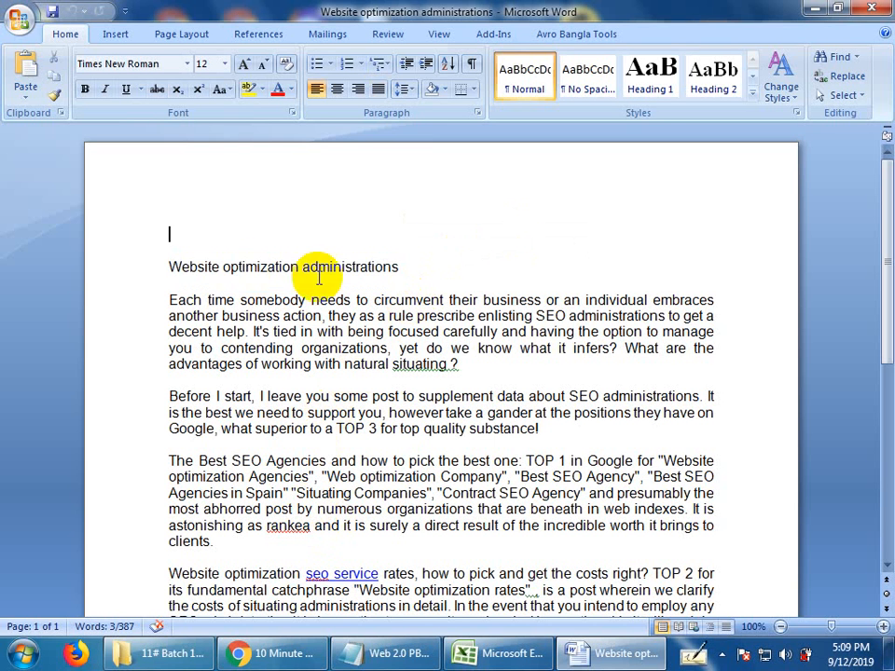
Review the article's full text from the title through the Search Engine Optimization paragraph by highlighting its passages.
drag(172, 267, 311, 489)
scroll(213, 505, down, 3)
click(256, 491)
scroll(255, 491, up, 3)
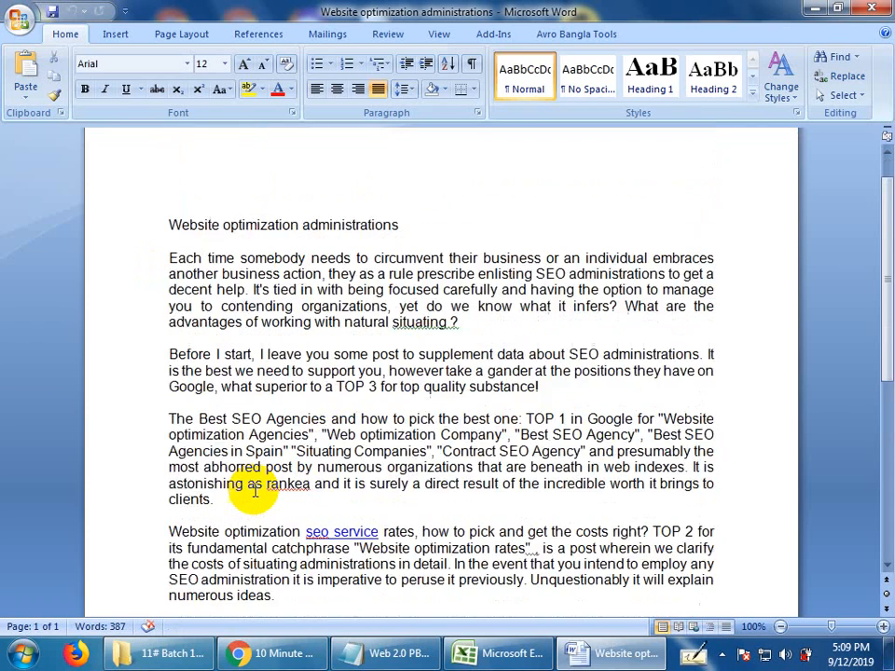
scroll(247, 486, up, 1)
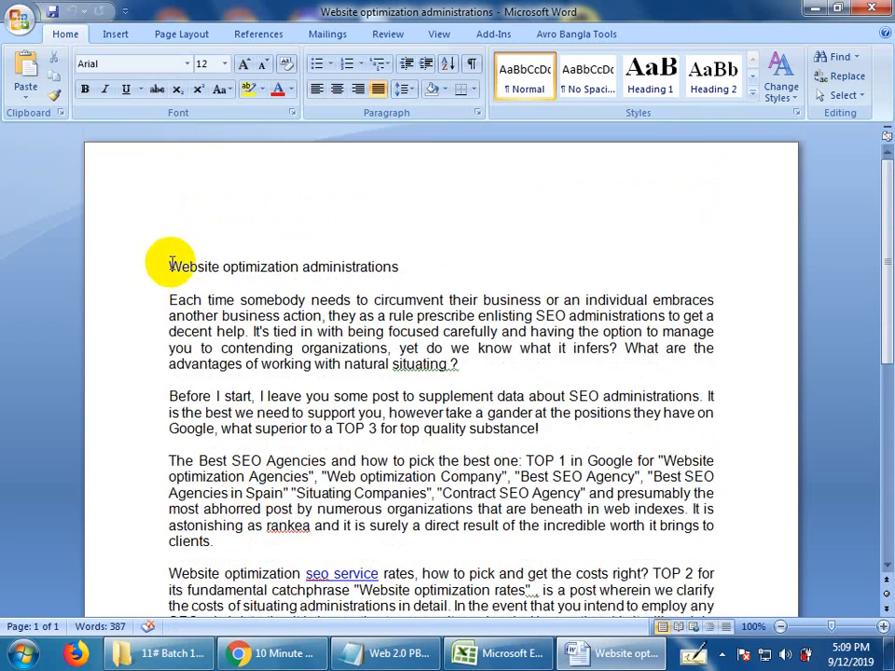
drag(172, 266, 495, 605)
scroll(492, 653, down, 5)
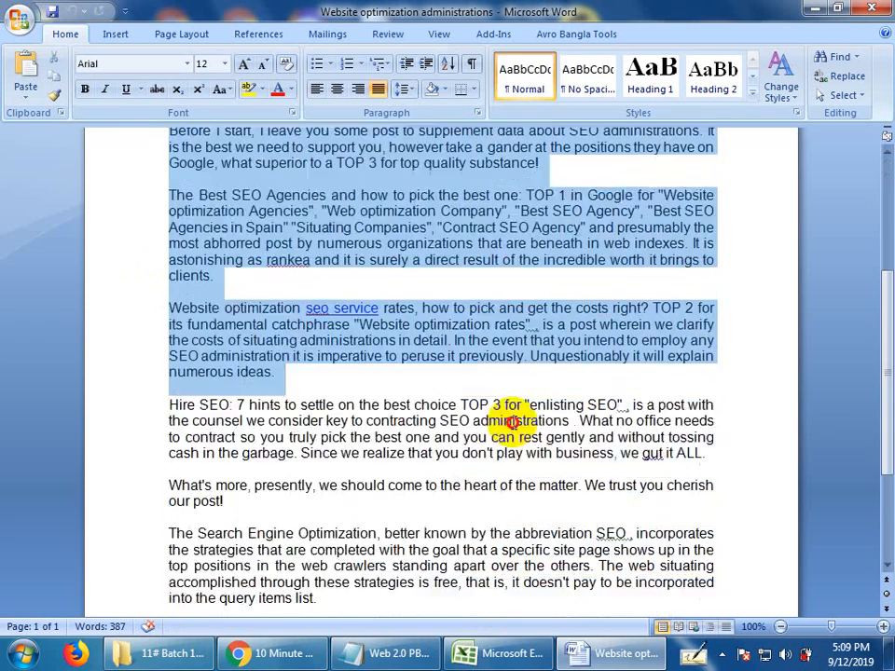
scroll(513, 422, down, 2)
drag(513, 422, 500, 508)
click(375, 531)
scroll(374, 532, up, 2)
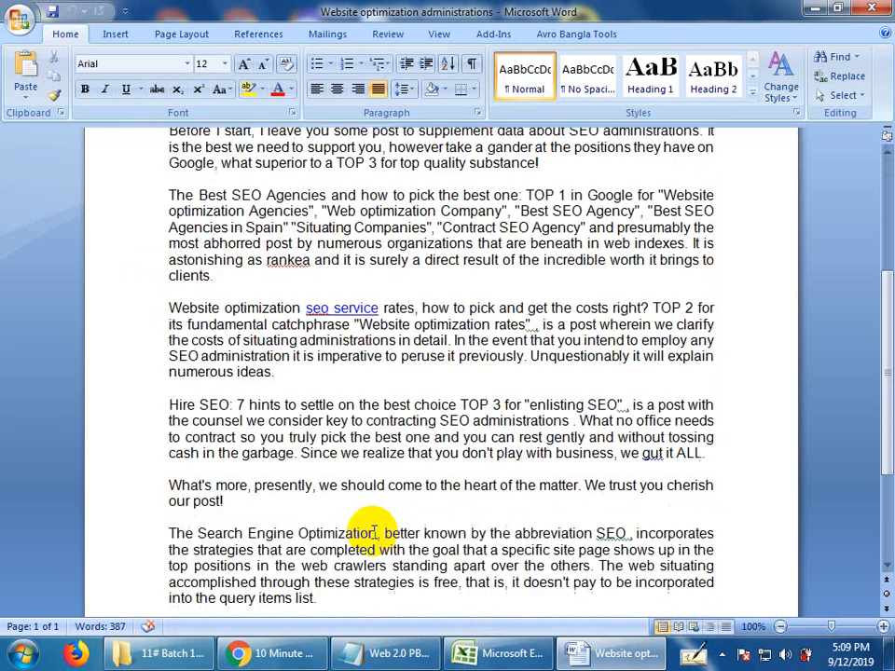
Remove the hyperlink from the words "seo service" in the paragraph about website optimization rates.
scroll(373, 528, up, 1)
drag(306, 350, 345, 345)
right_click(343, 345)
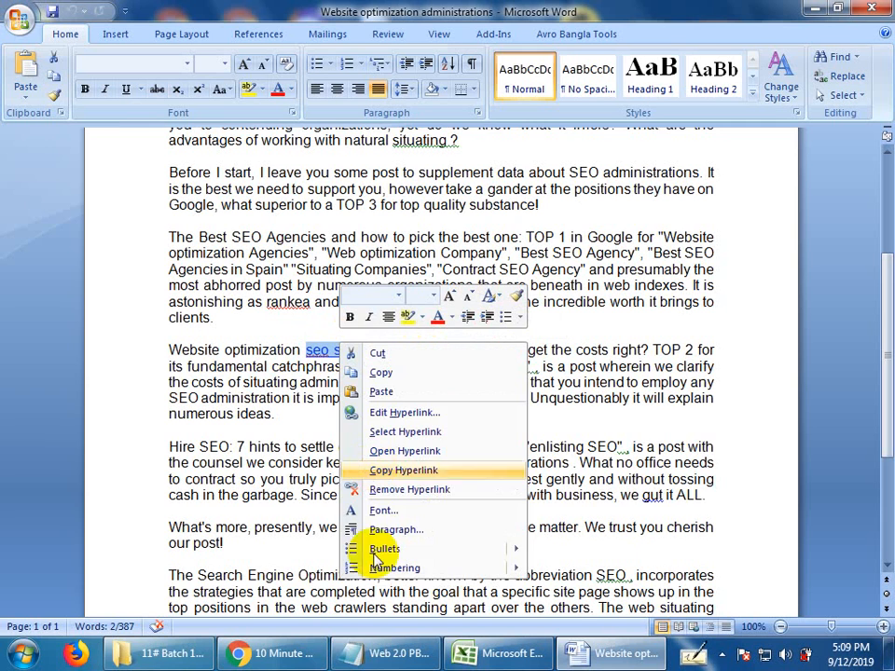
click(409, 489)
click(298, 446)
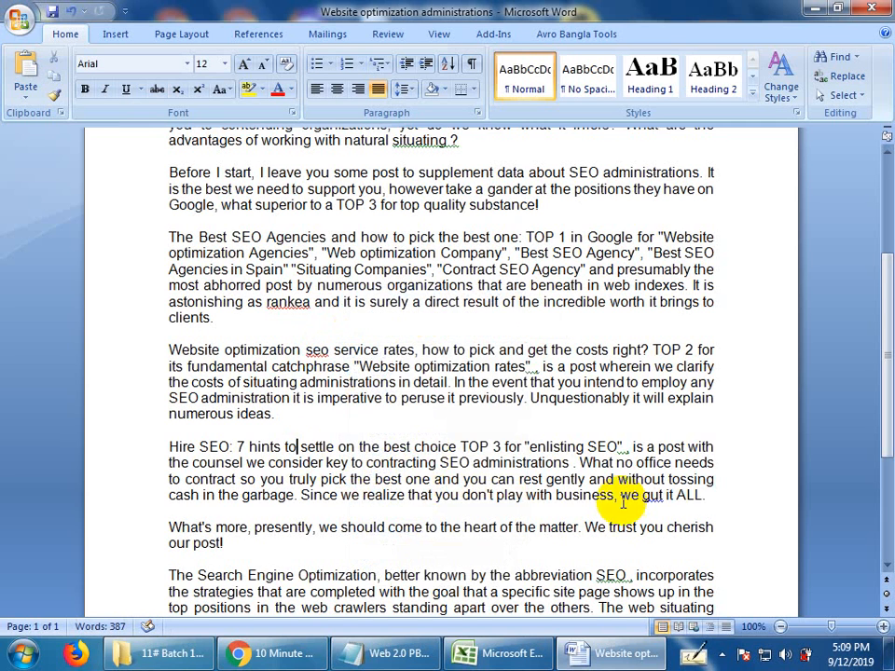
Examine the title line "Website optimization administrations" and the entire article down to the Search Engine Optimization paragraph by highlighting them.
scroll(578, 475, up, 5)
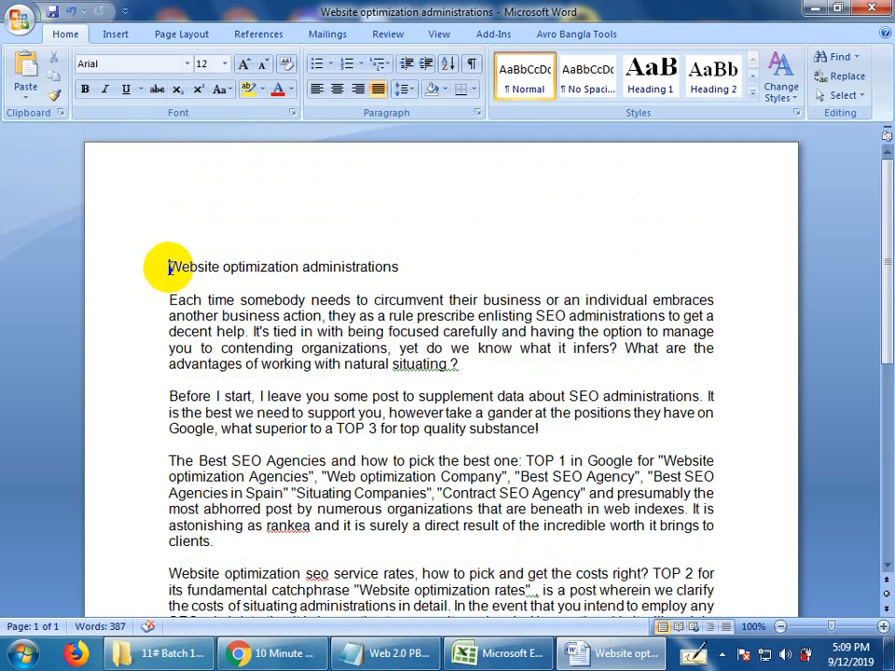
drag(169, 268, 189, 269)
click(401, 267)
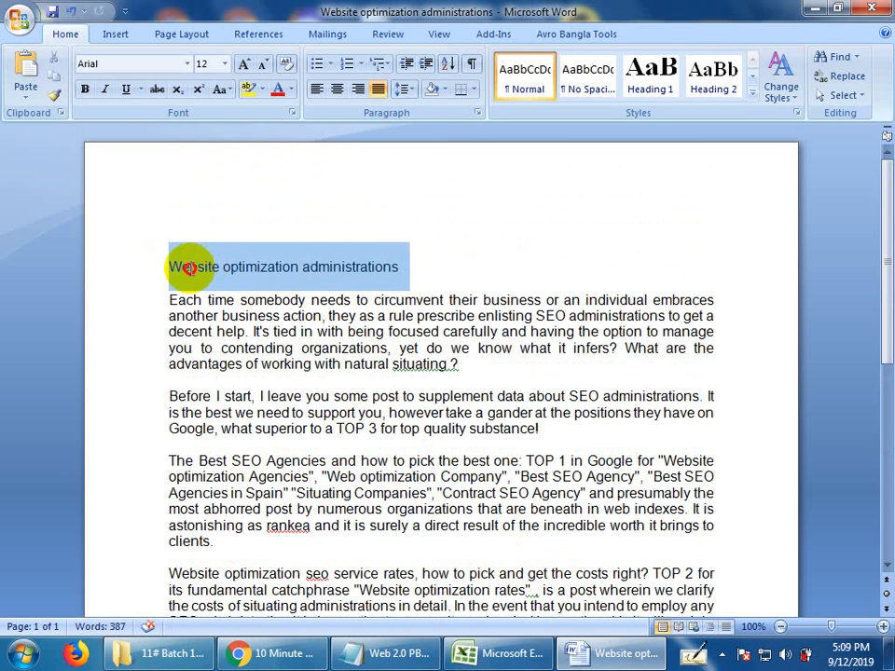
click(171, 266)
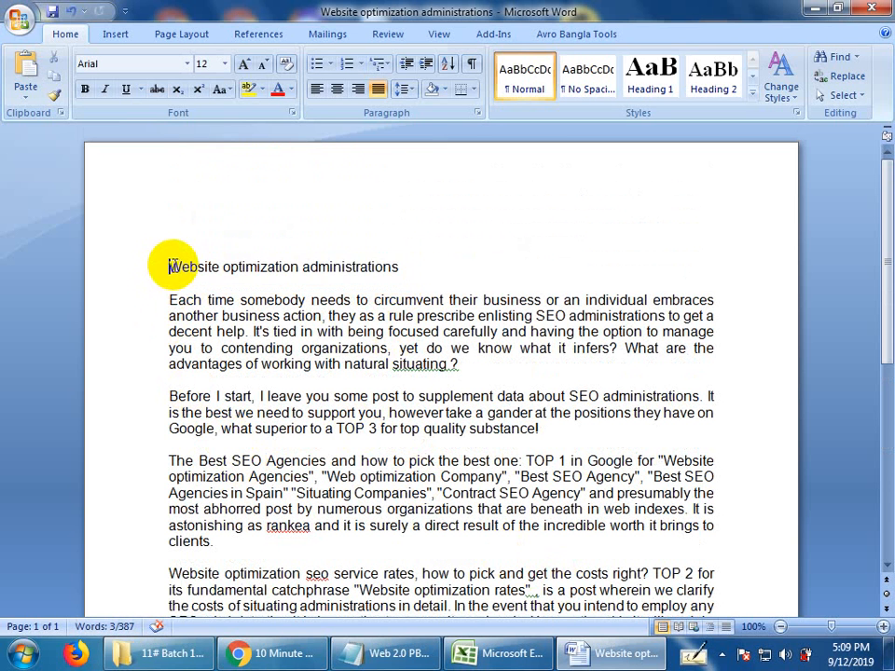
drag(169, 267, 314, 530)
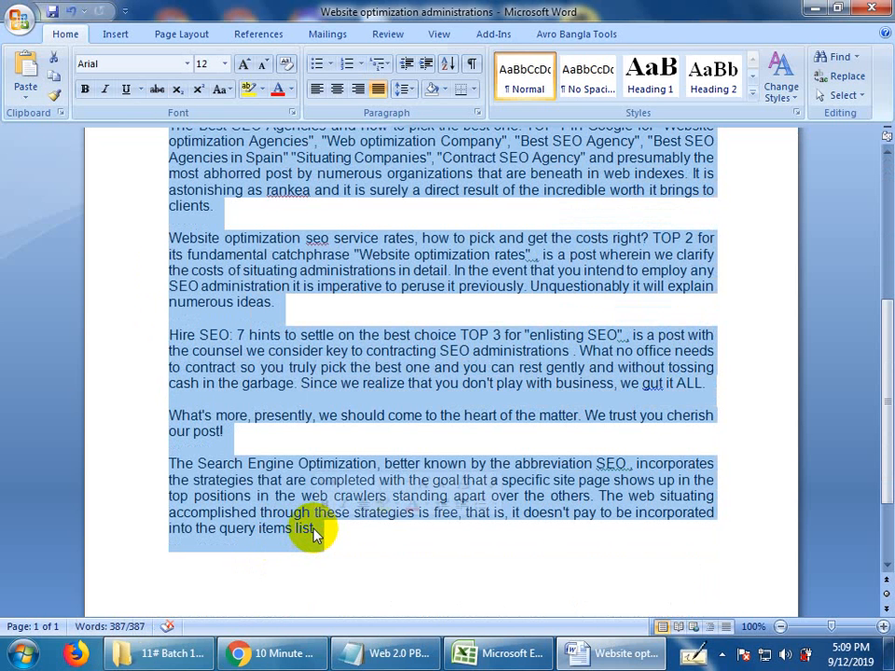
scroll(314, 531, up, 2)
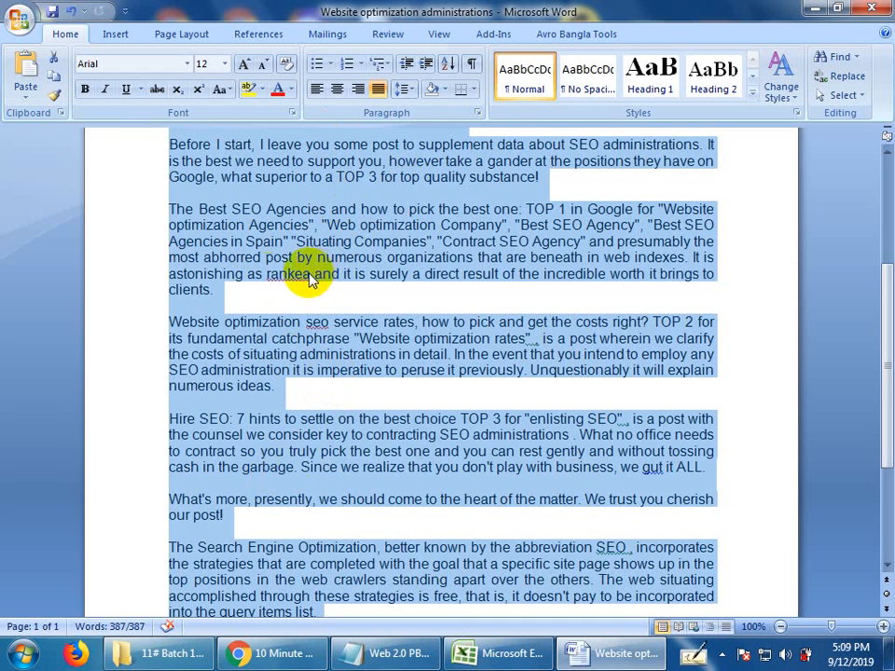
Switch to Chrome and open free-article-spinner.com in a new browser tab.
click(308, 653)
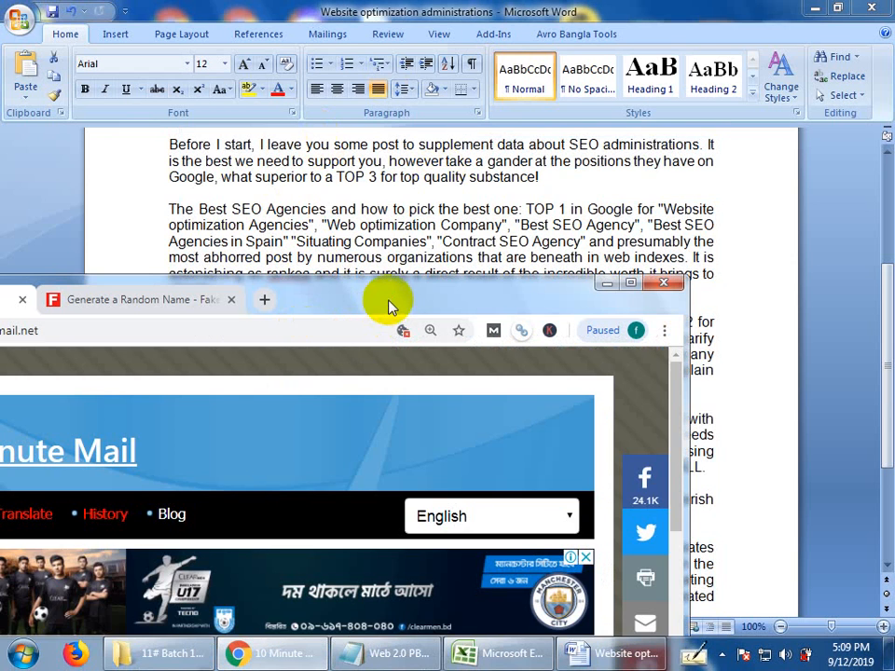
double_click(388, 304)
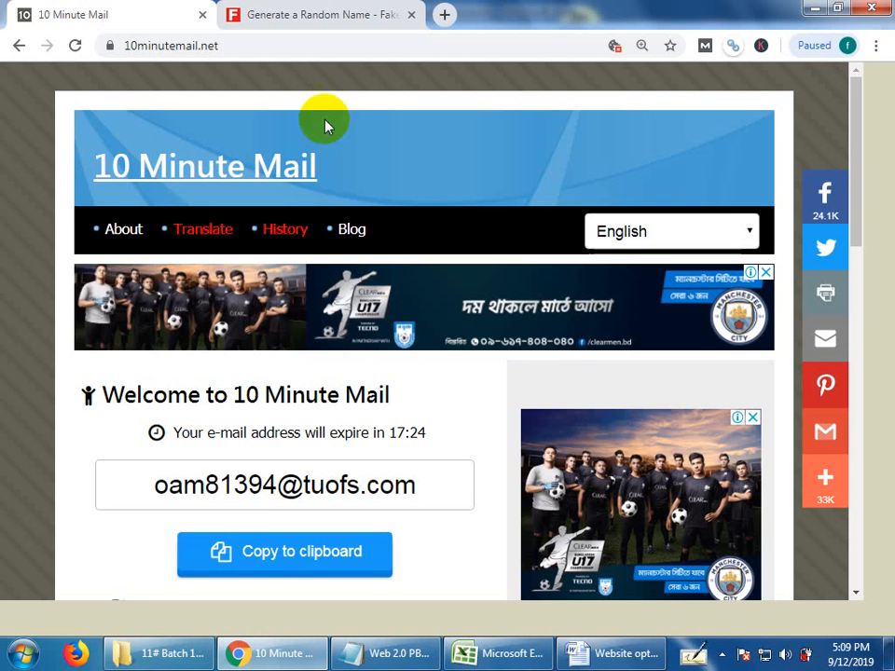
click(446, 15)
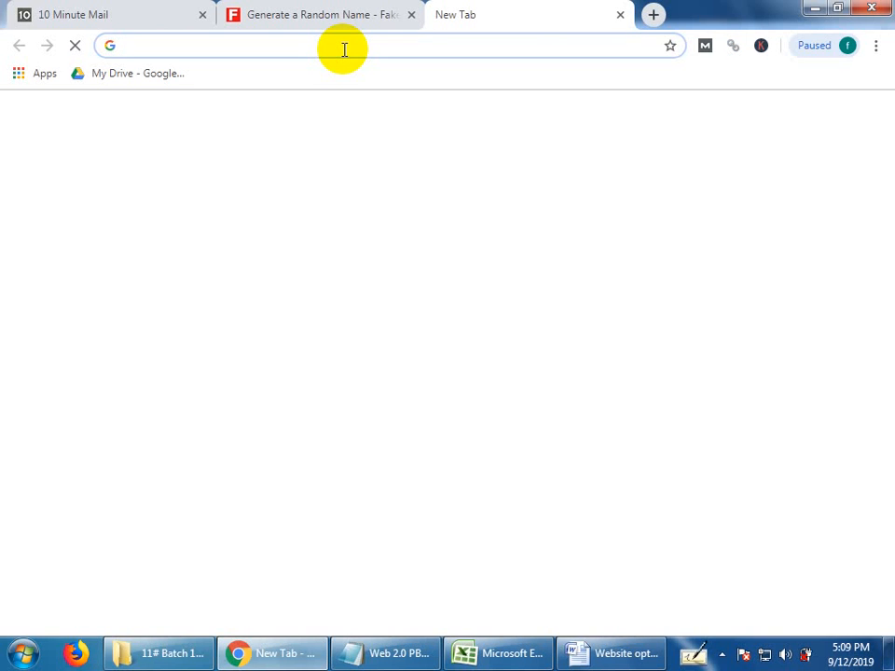
click(344, 46)
text(free-article-spinner.com)
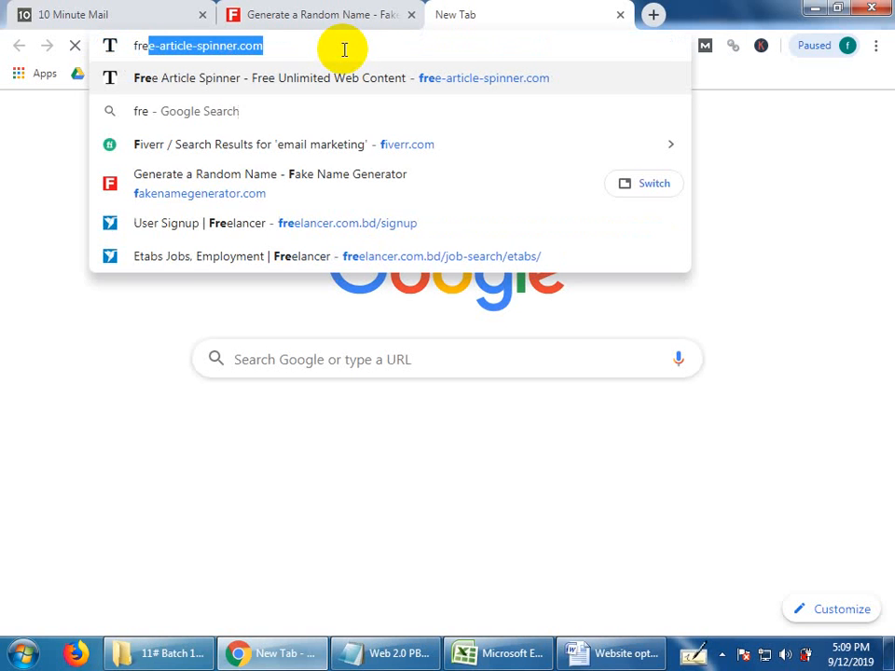
key(Return)
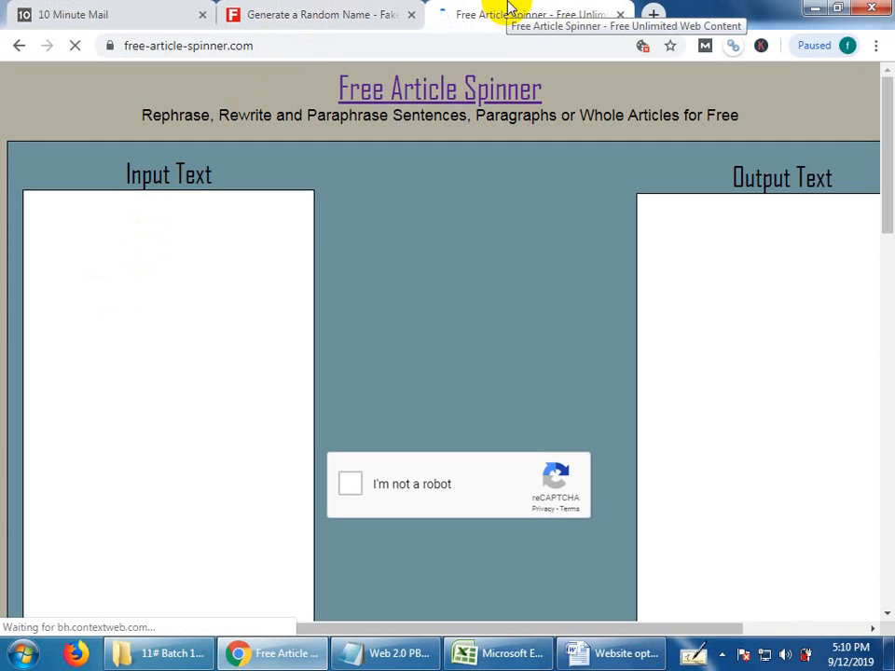
click(359, 14)
click(515, 10)
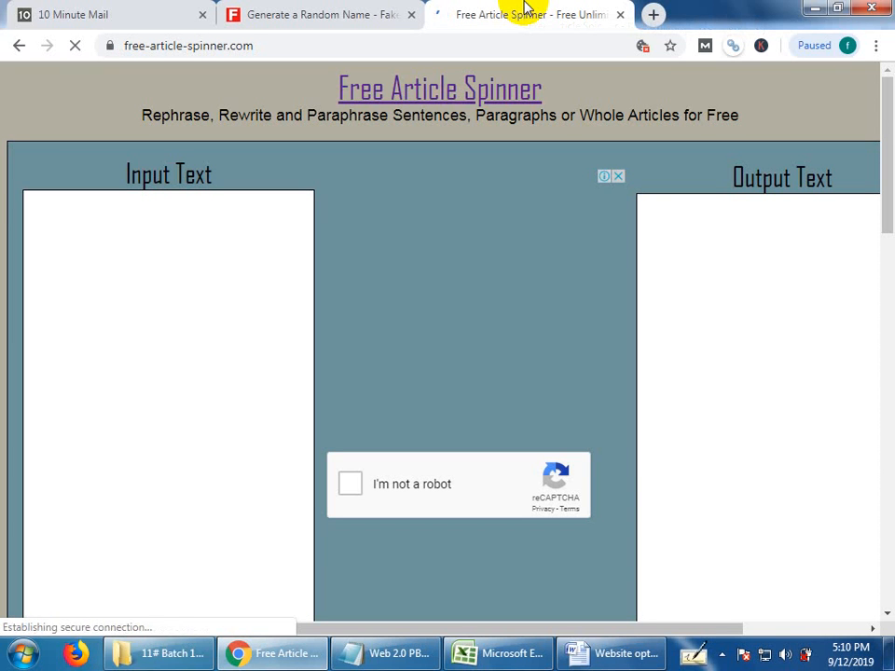
Open blogger.com in a new browser tab.
click(651, 15)
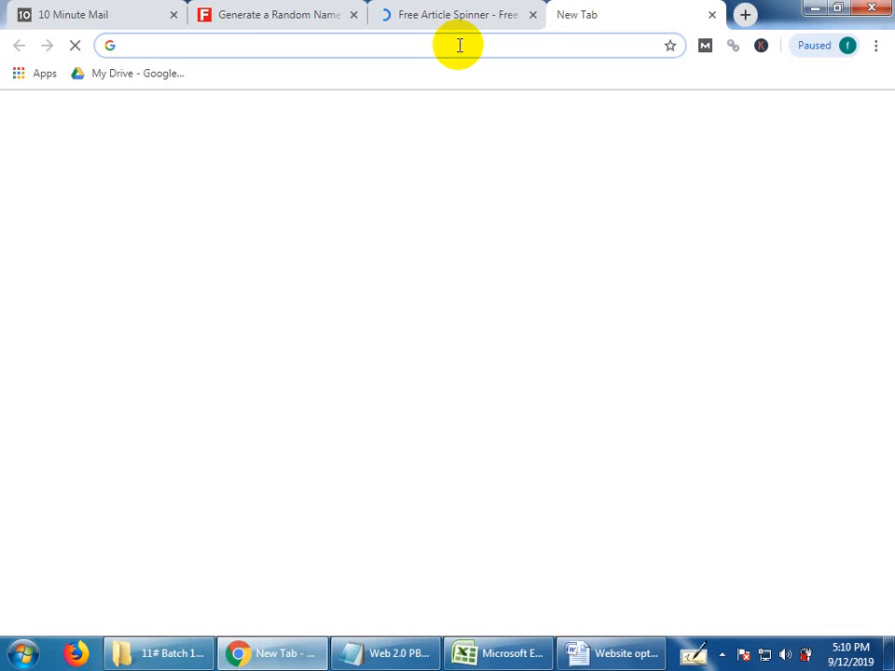
text(bl)
text(ogger)
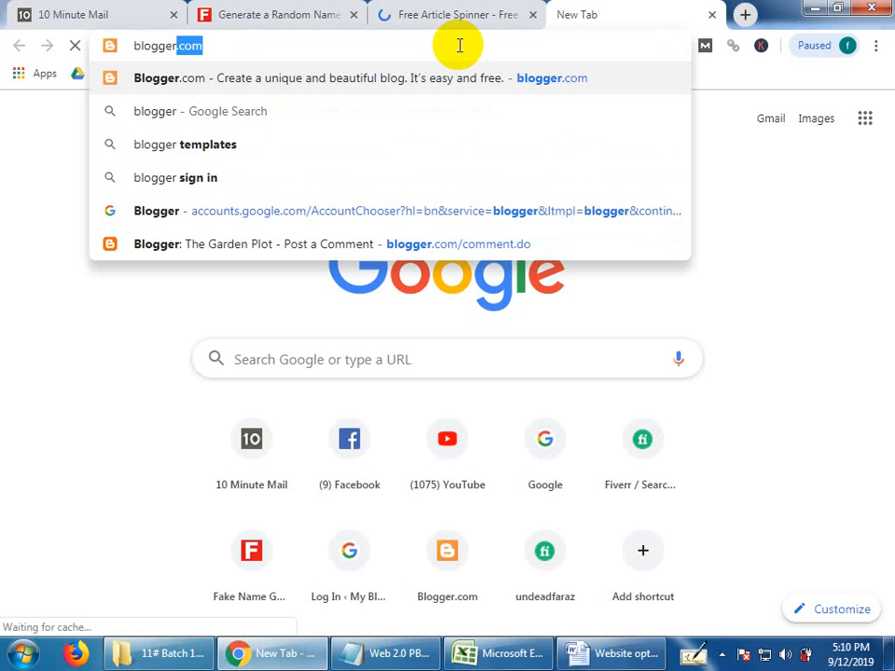
key(Return)
Load wordpress.org in a new browser tab and change its address to wordpress.com.
click(745, 14)
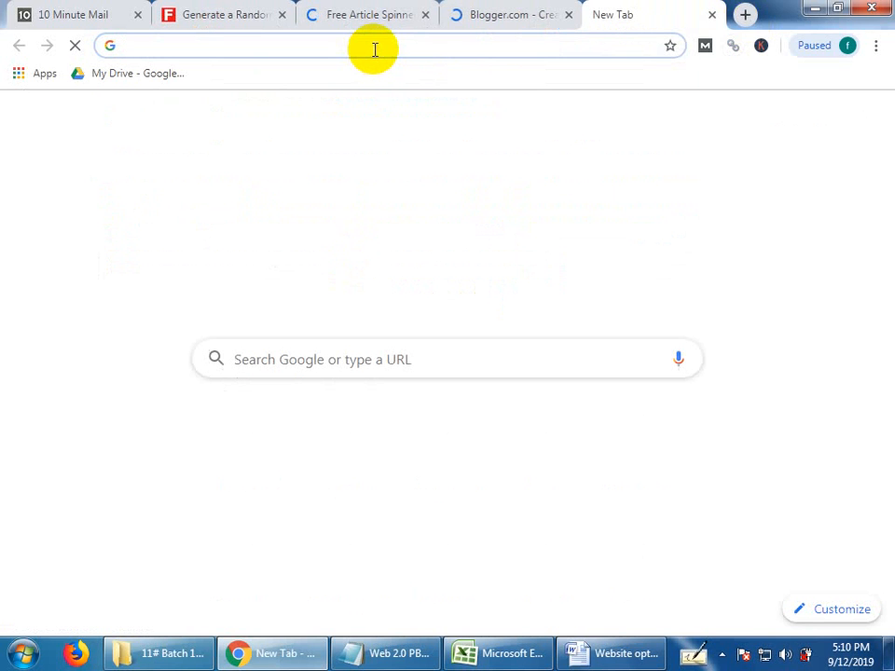
text(wo)
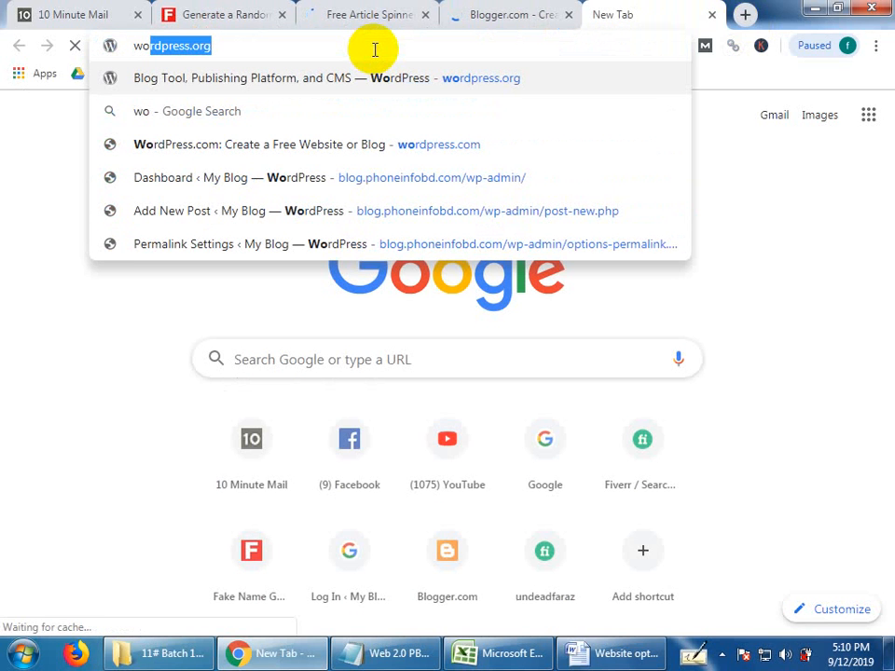
text(rd)
key(Return)
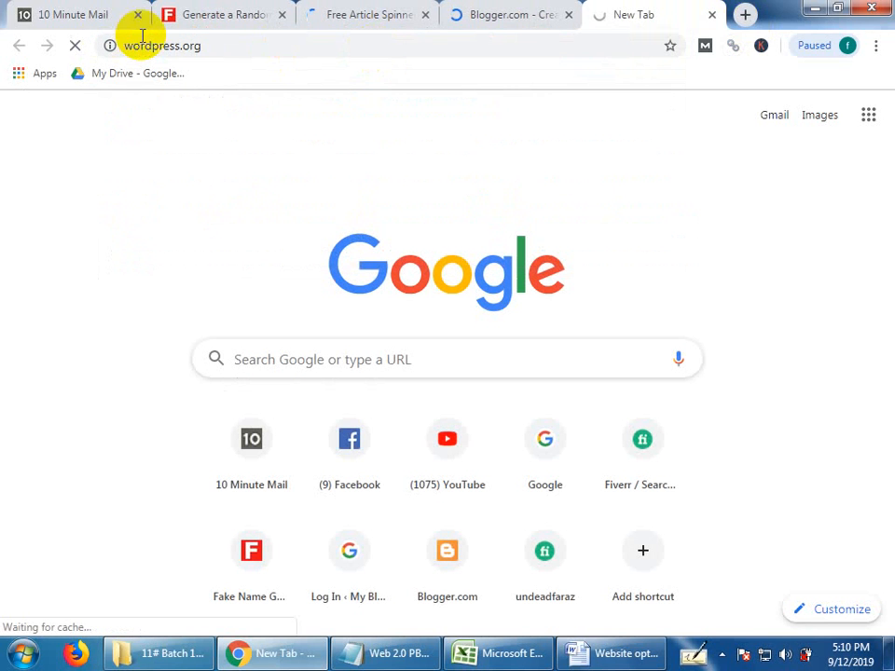
double_click(214, 44)
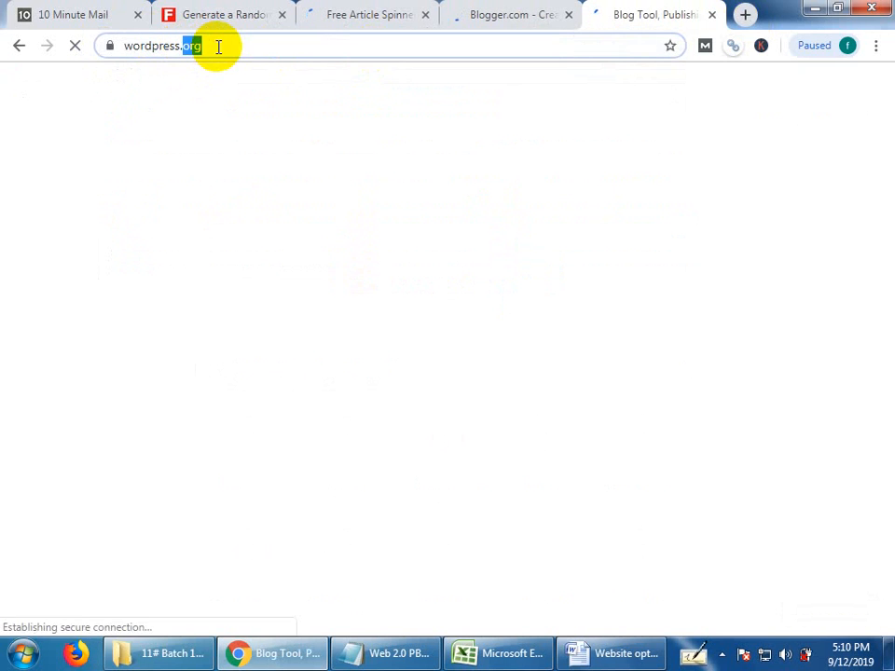
key(BackSpace)
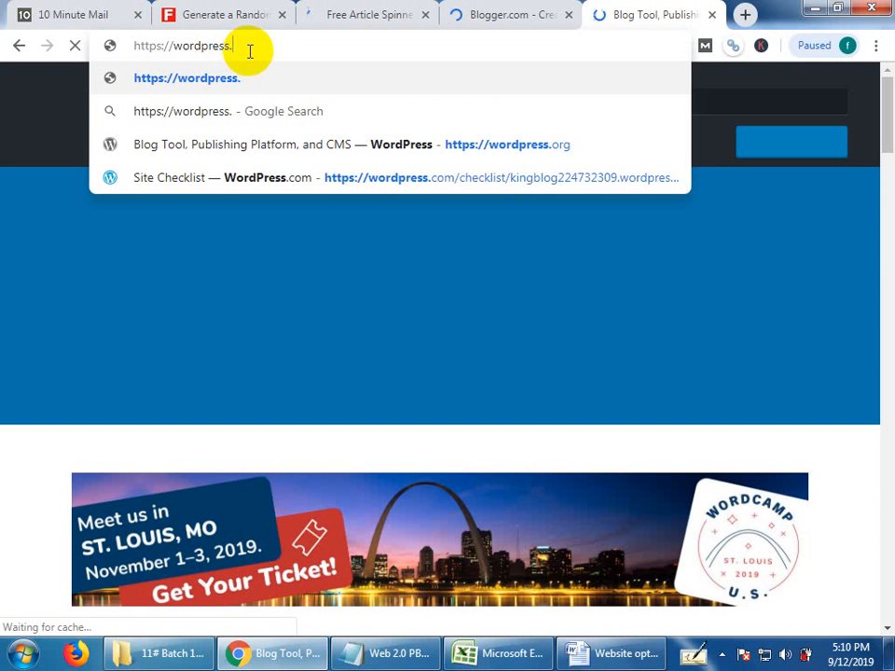
text(com)
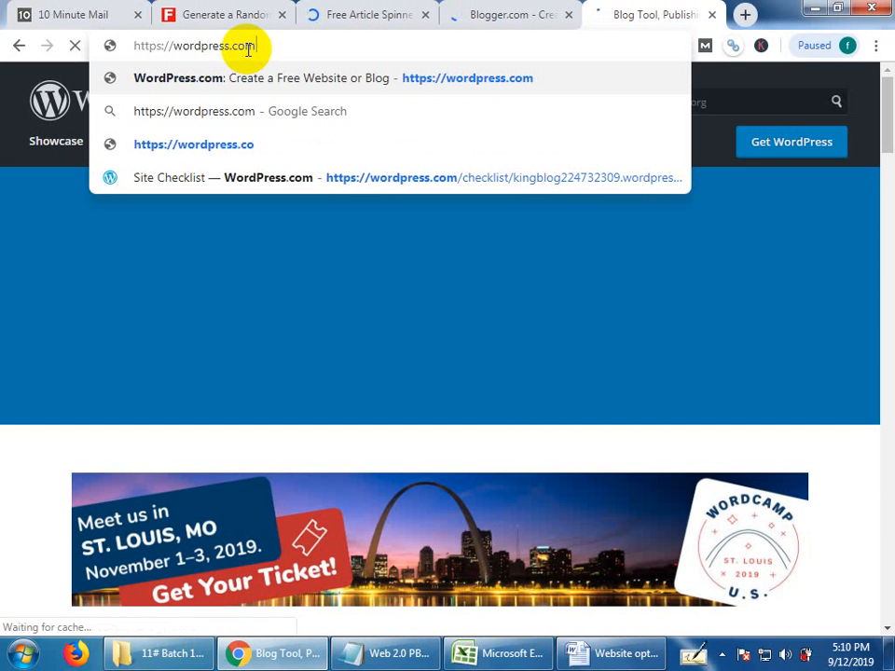
click(286, 88)
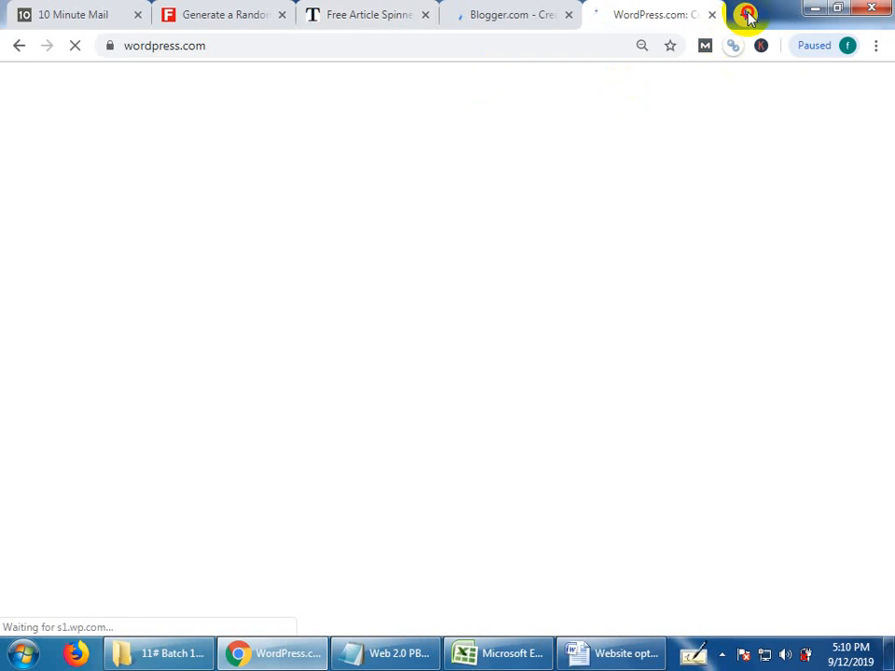
Search Google for "tumblr" in a new browser tab and open the "Tumblr: Sign up" result.
click(745, 14)
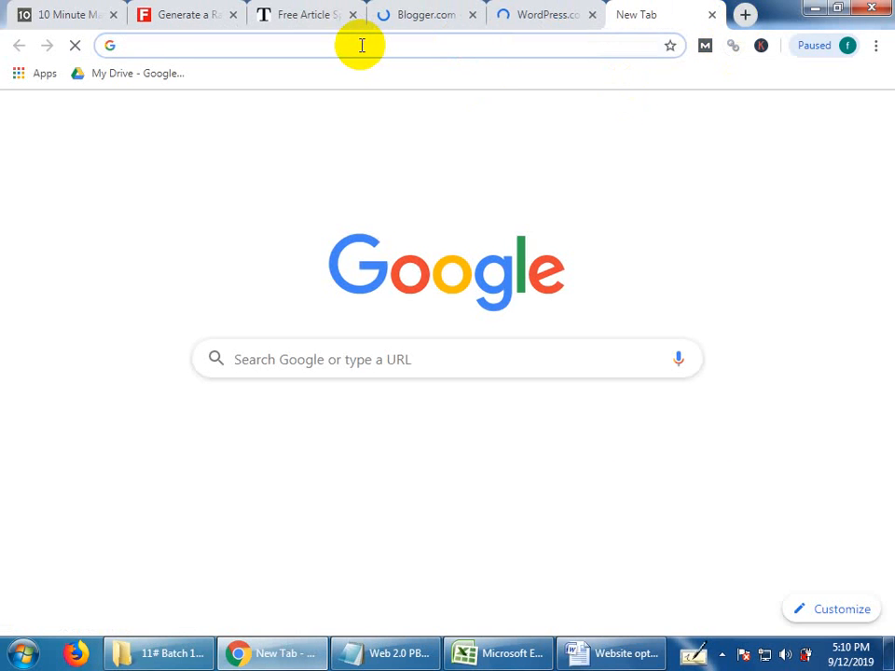
text(tumblr)
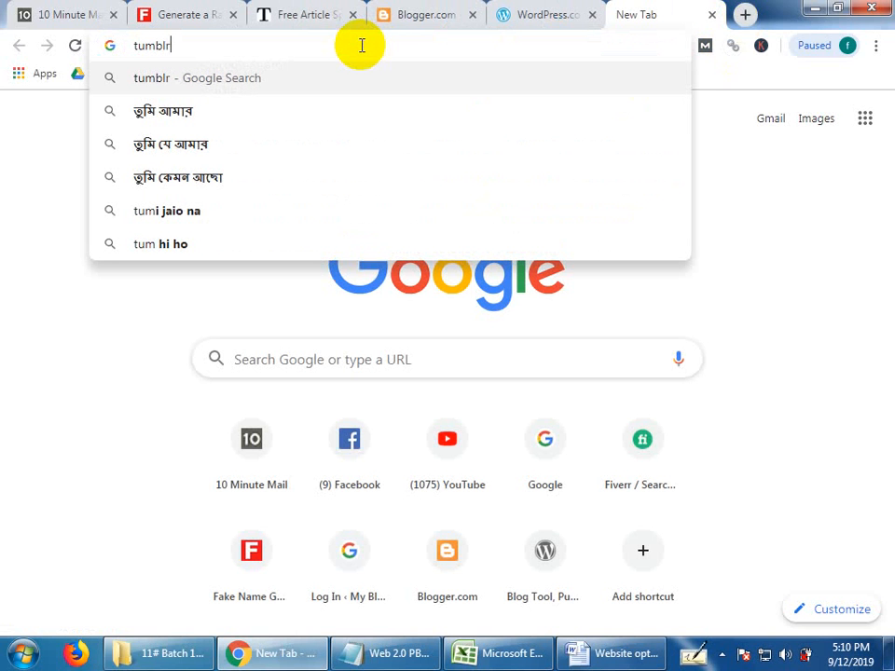
key(Return)
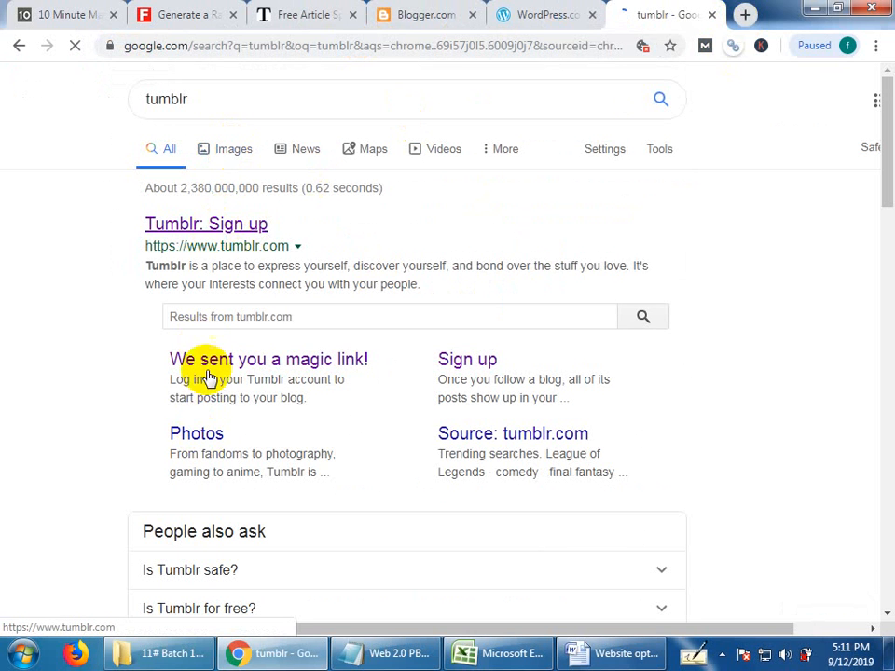
click(241, 223)
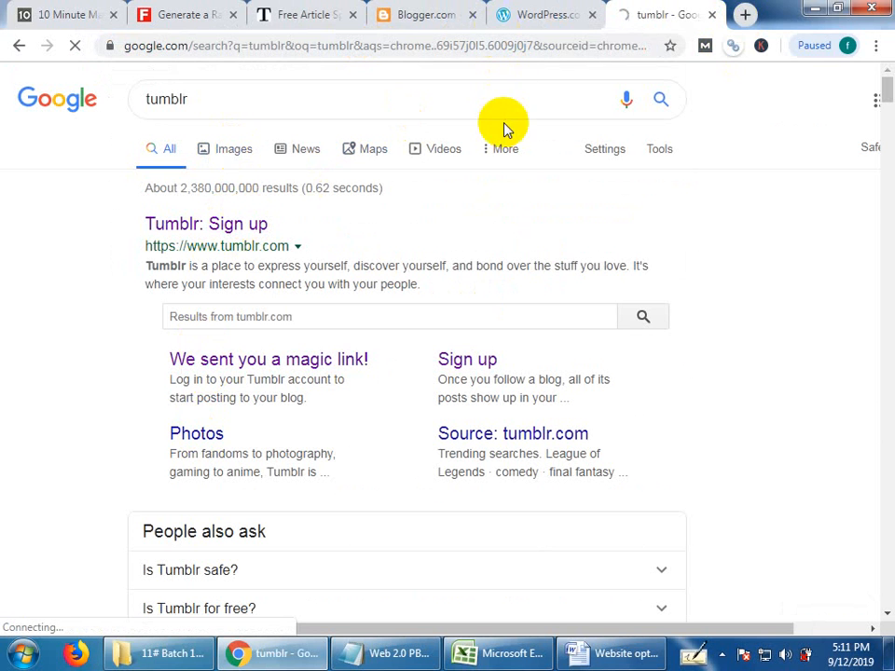
Switch to the Web 2.0 website list in Excel and copy the Weebly address from cell B3.
click(514, 657)
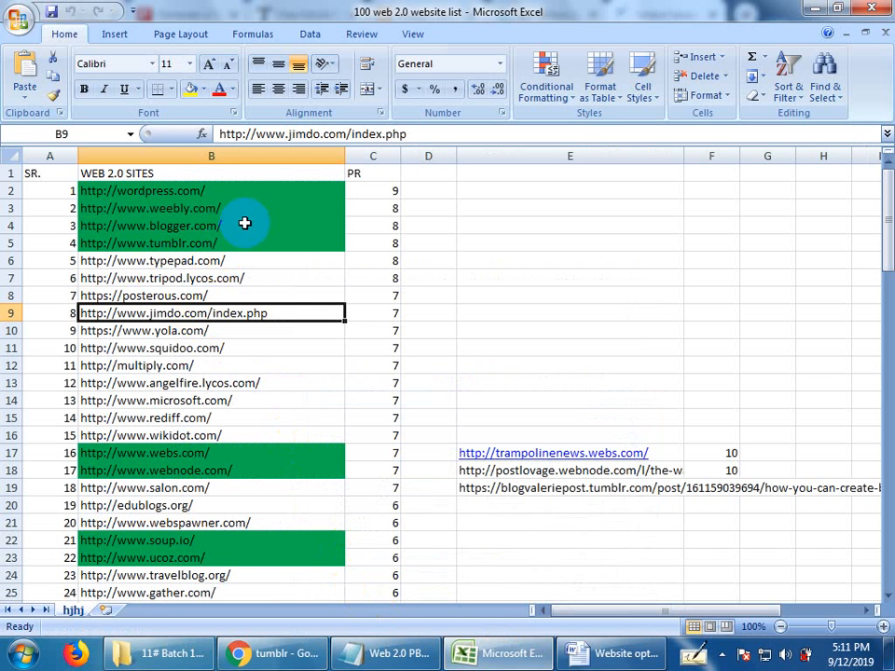
drag(270, 185, 259, 487)
click(267, 394)
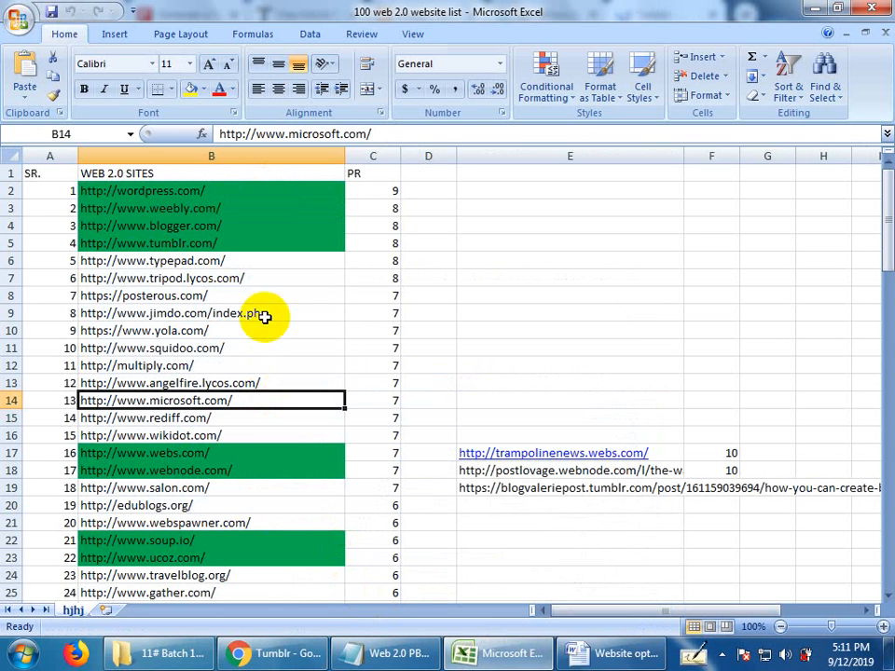
click(177, 243)
click(201, 225)
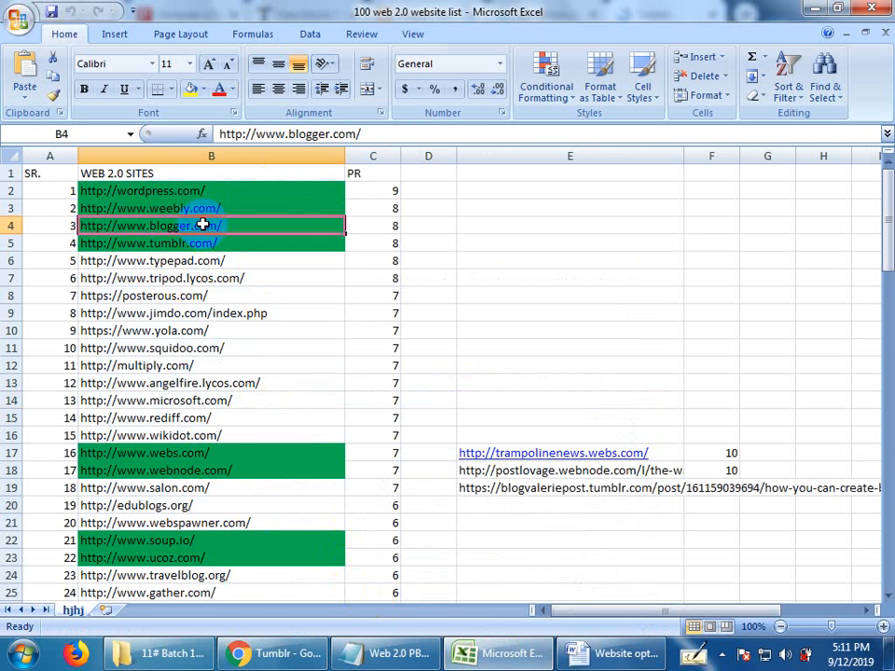
click(209, 211)
right_click(209, 211)
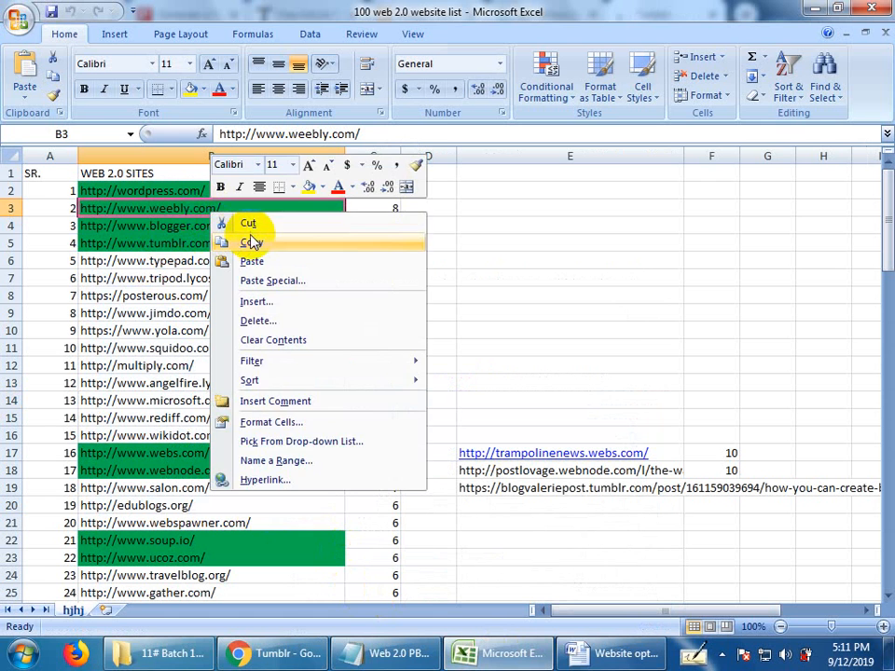
click(252, 240)
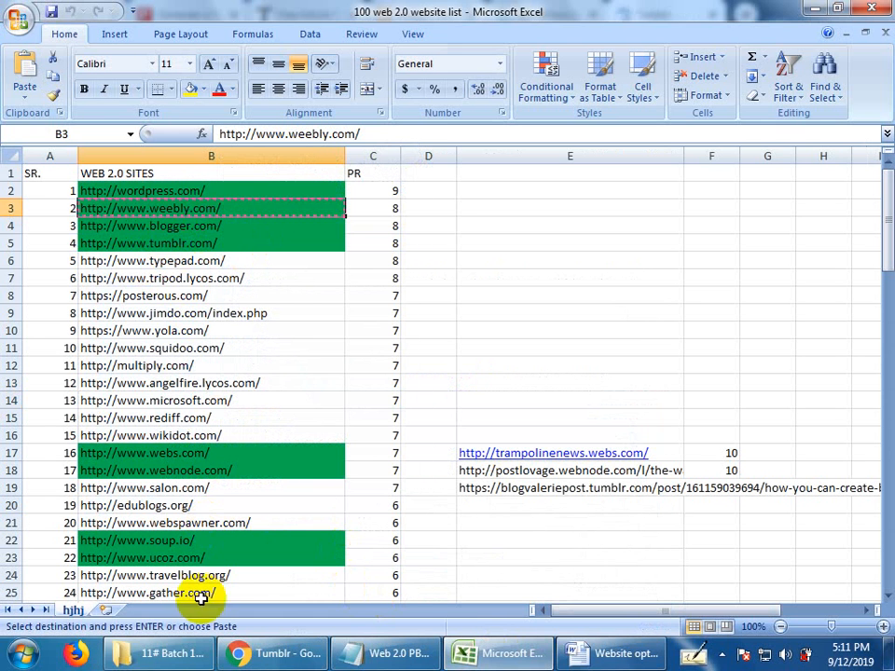
Return to Chrome and load the copied Weebly address in a new browser tab.
click(293, 655)
click(745, 15)
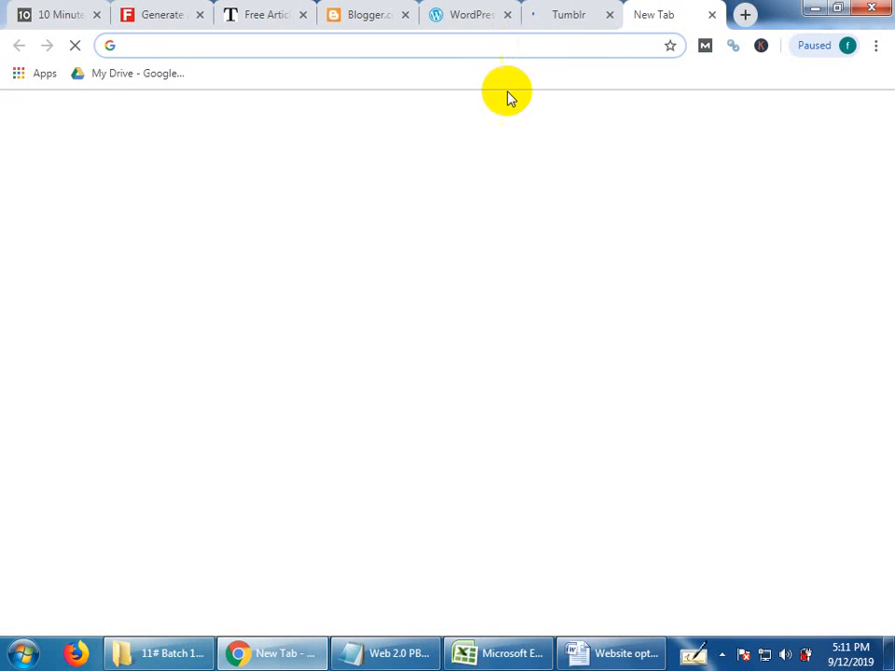
right_click(507, 44)
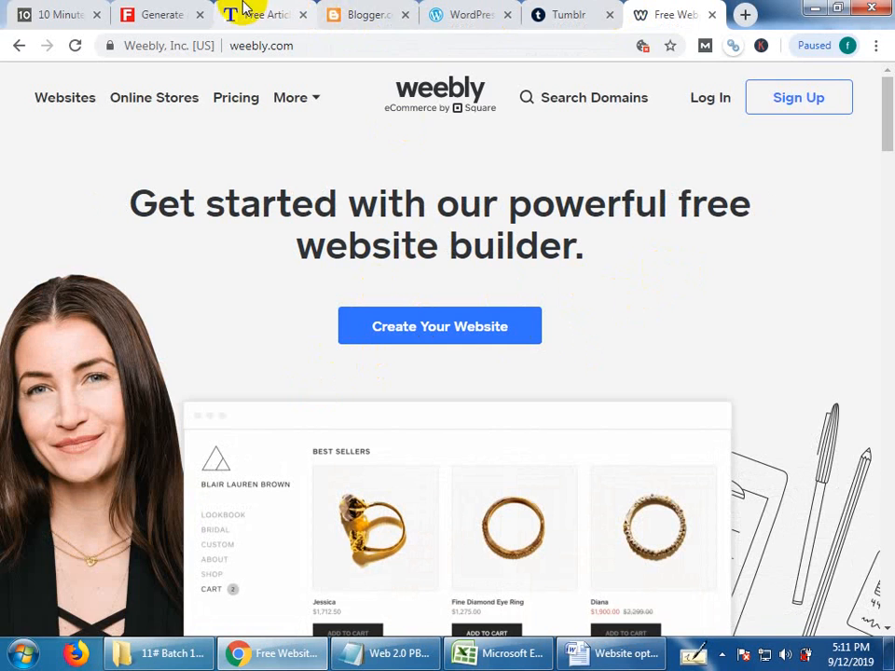
Start signing in to Blogger and choose the second listed Google account.
click(347, 13)
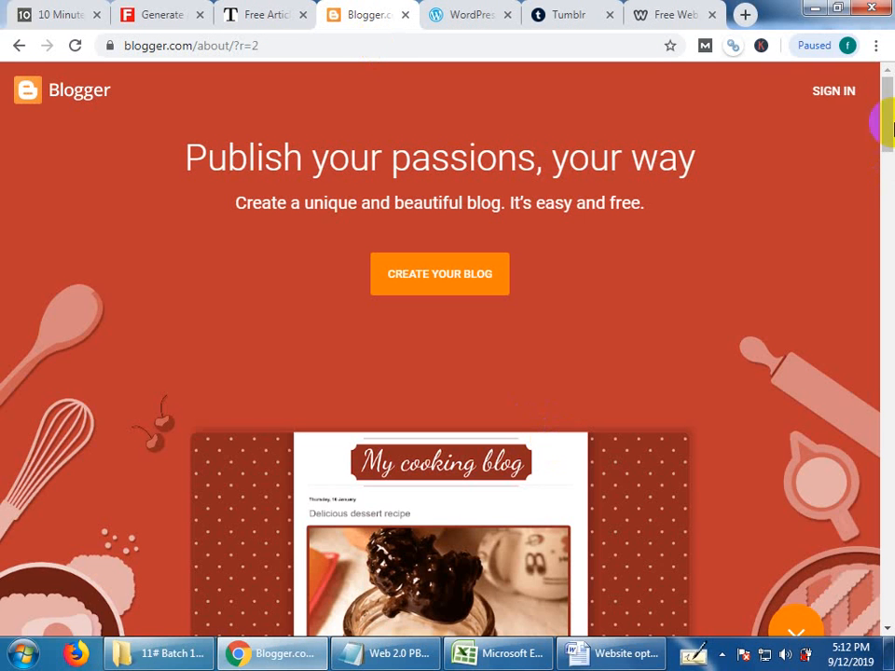
click(832, 92)
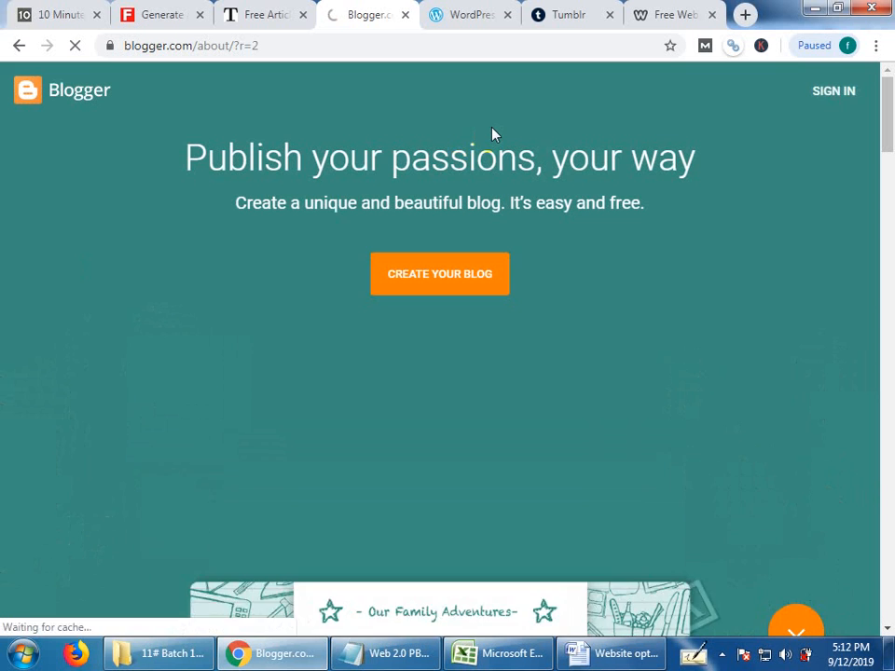
click(492, 128)
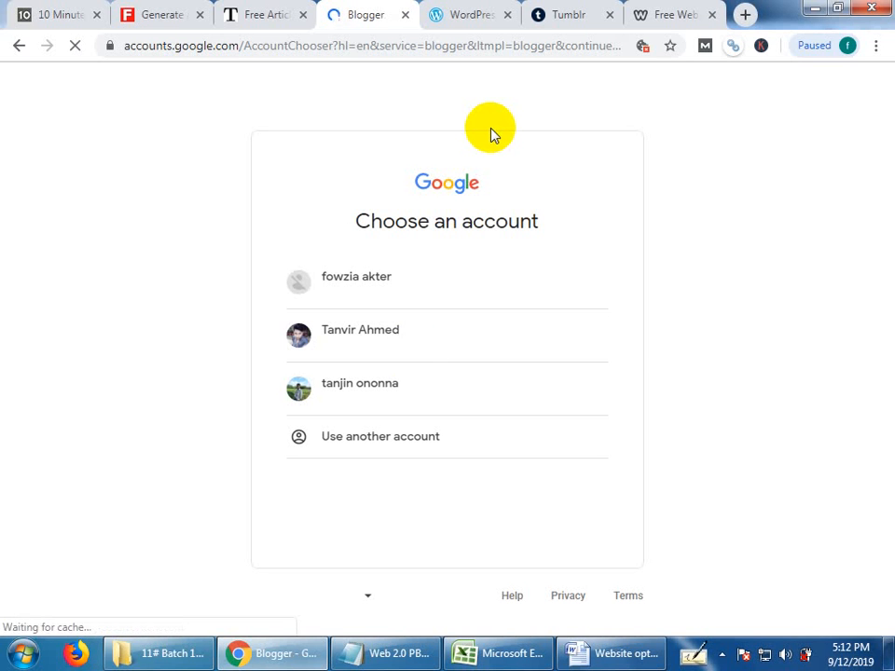
click(408, 330)
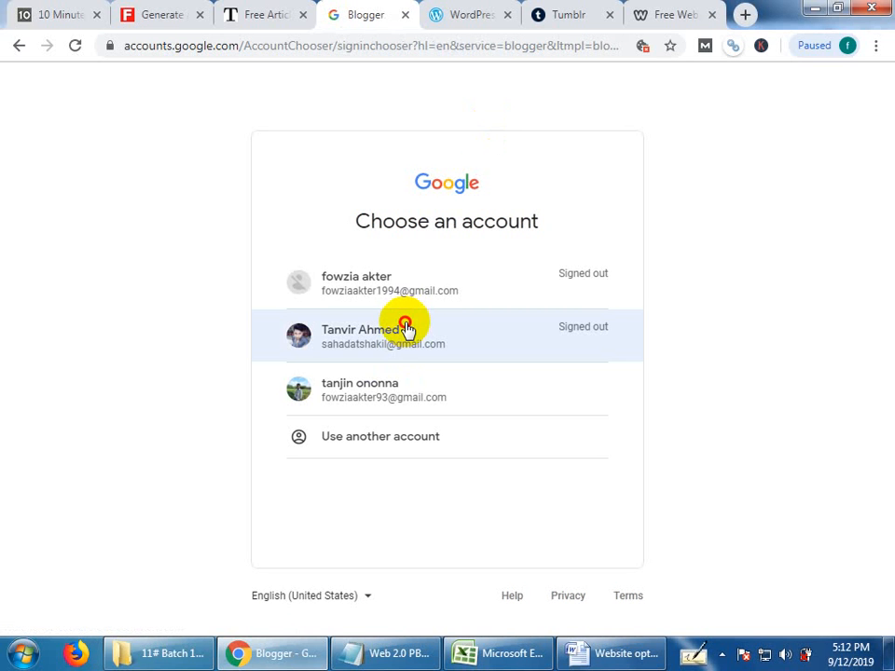
Start a new WordPress.com registration, check the Tumblr dashboard, and return to the WordPress.com account form.
click(255, 14)
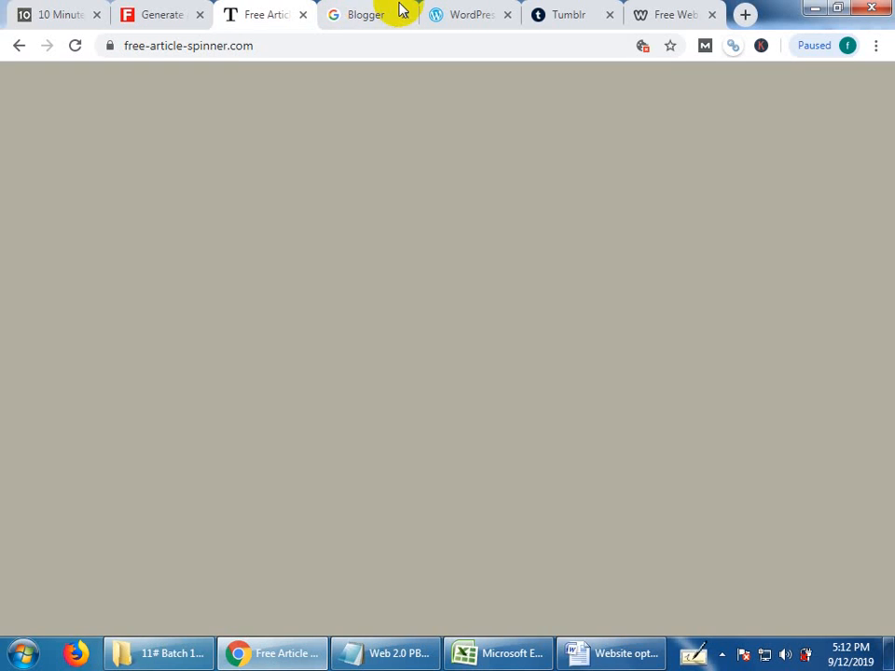
click(397, 11)
click(466, 9)
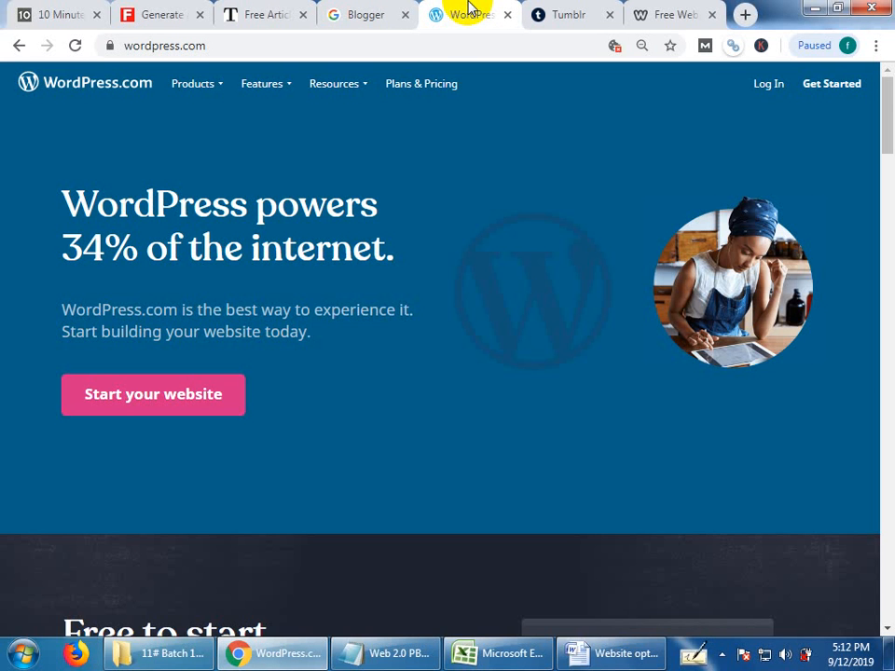
click(844, 84)
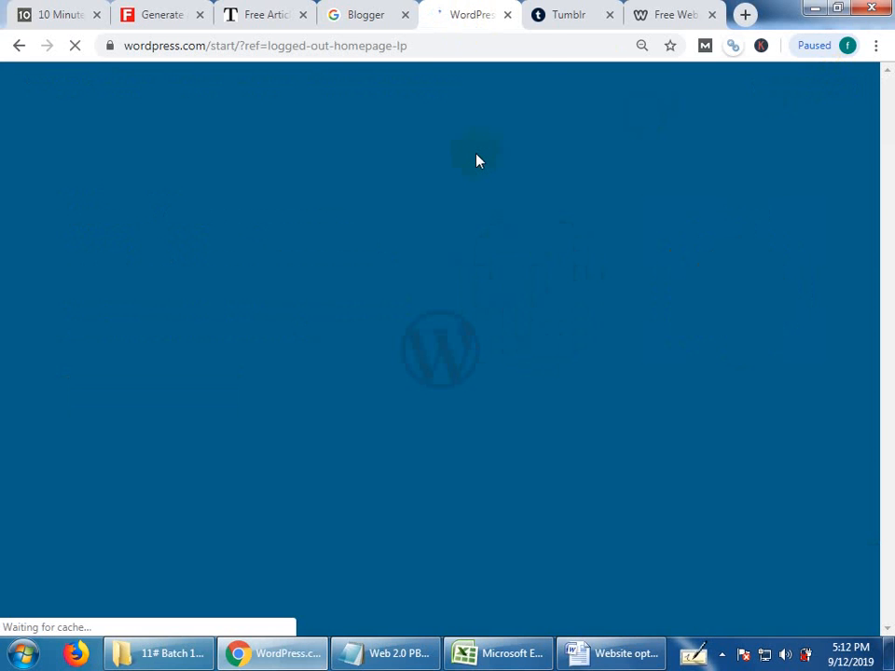
click(563, 11)
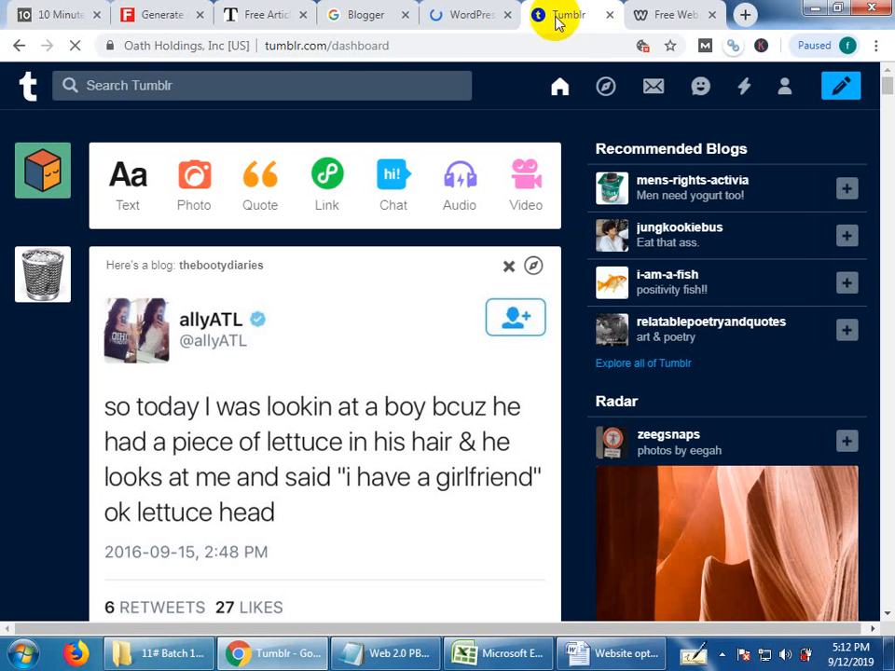
click(785, 86)
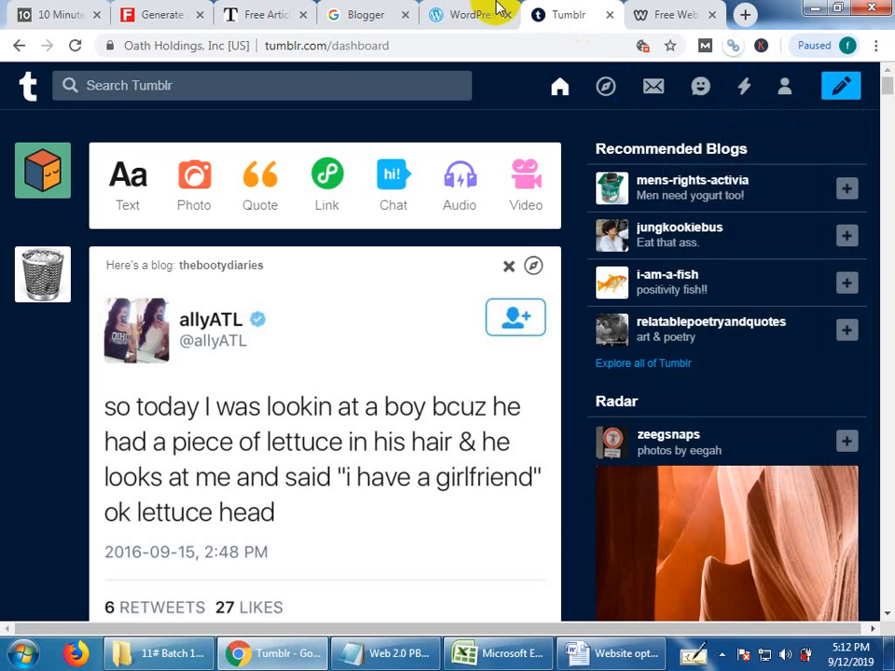
click(470, 13)
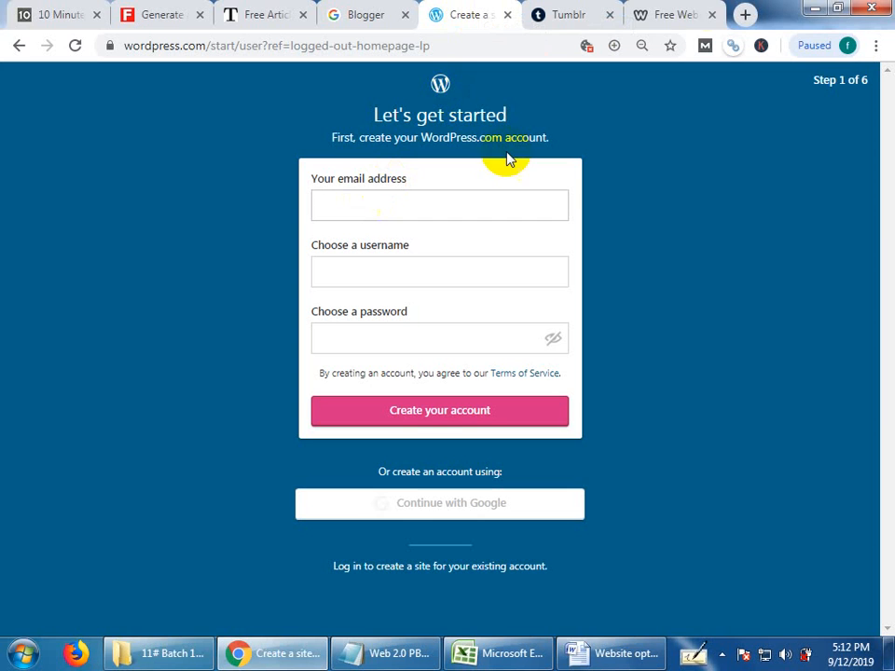
Copy the temporary e-mail address from 10 Minute Mail and paste it as the WordPress.com account's e-mail address.
click(49, 11)
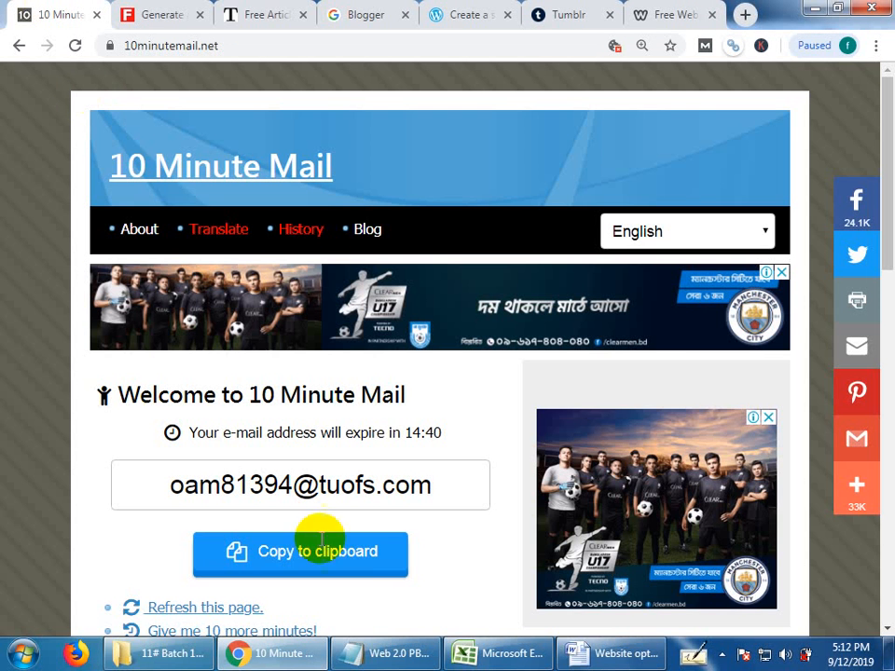
click(350, 572)
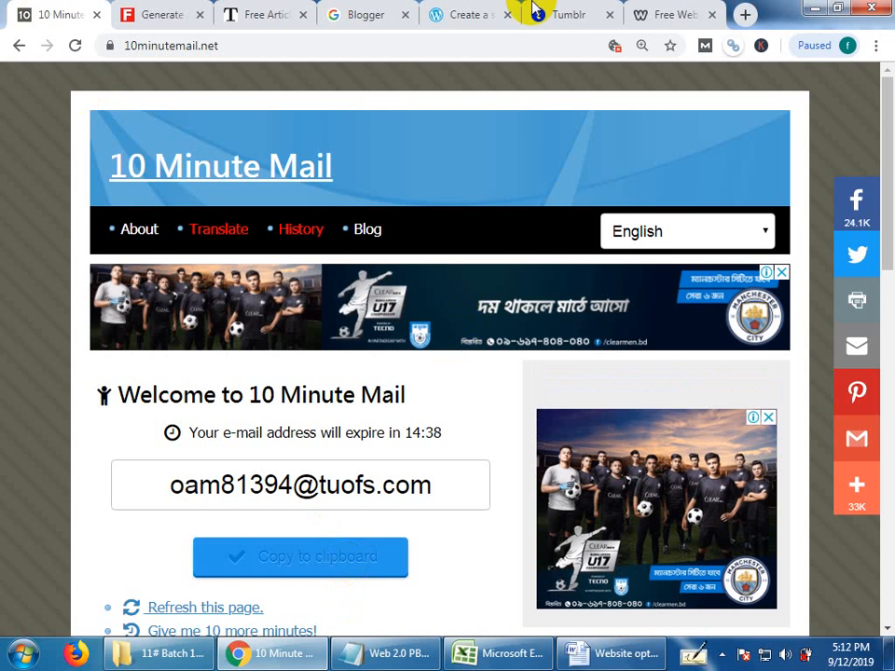
click(457, 11)
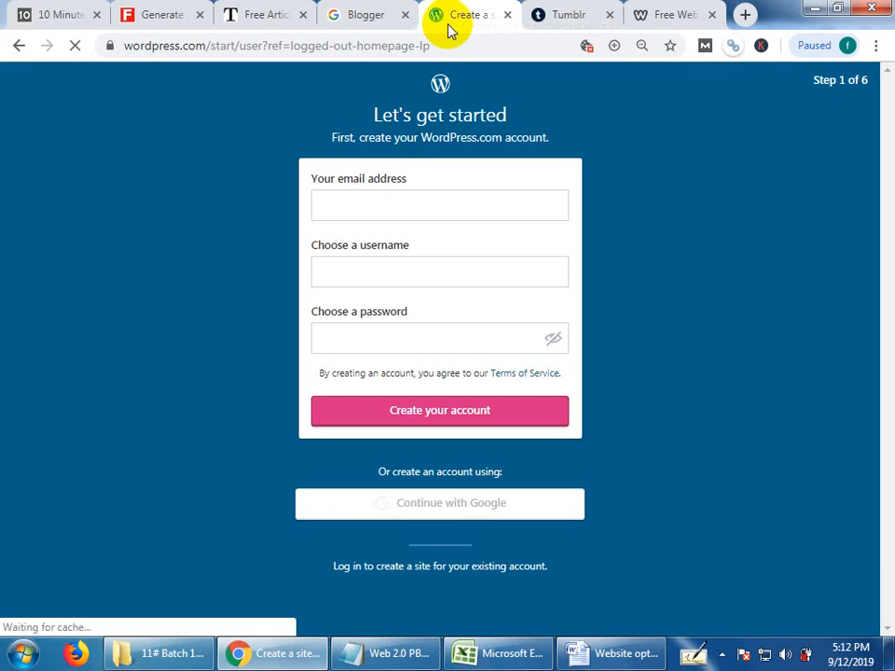
click(374, 203)
key(ctrl+v)
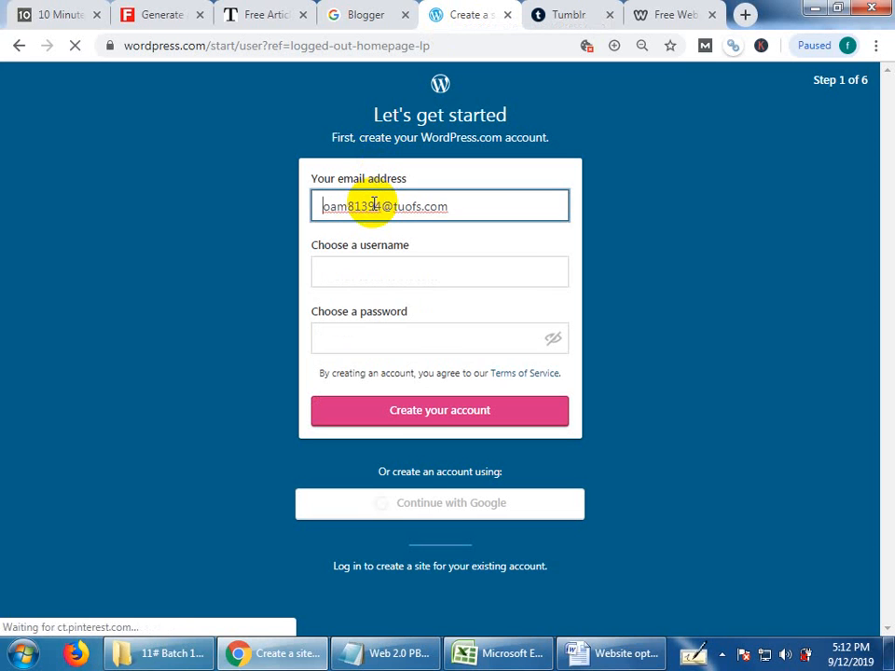
Set the WordPress.com username to freelancingbd16, based on the suggested freelancingbd14.
click(344, 275)
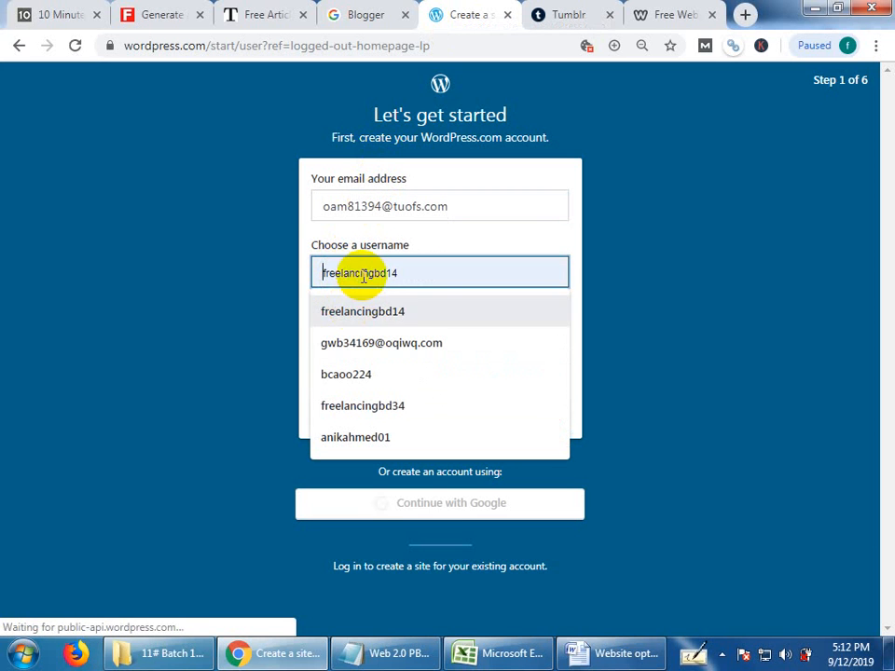
click(364, 311)
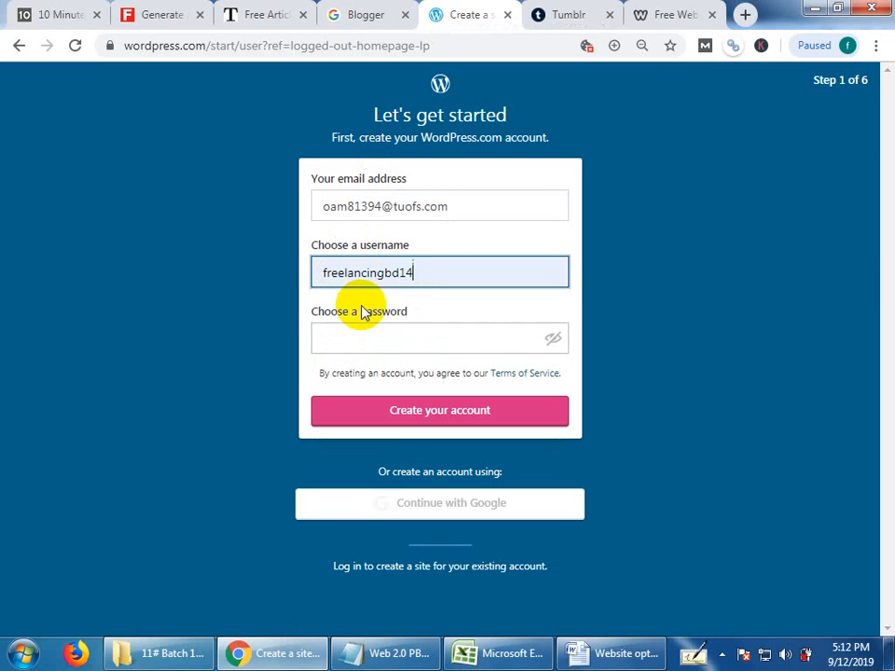
click(399, 326)
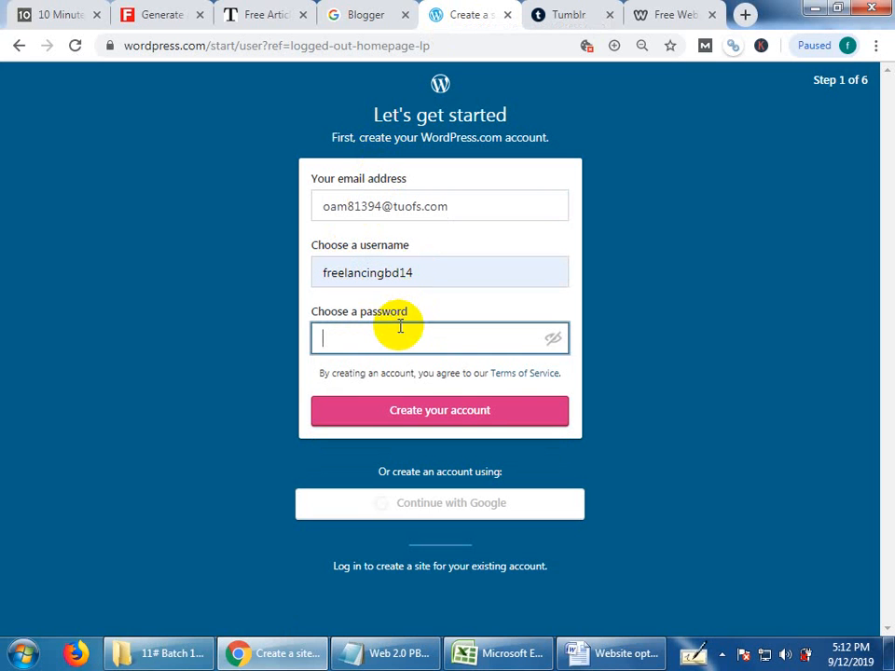
click(431, 271)
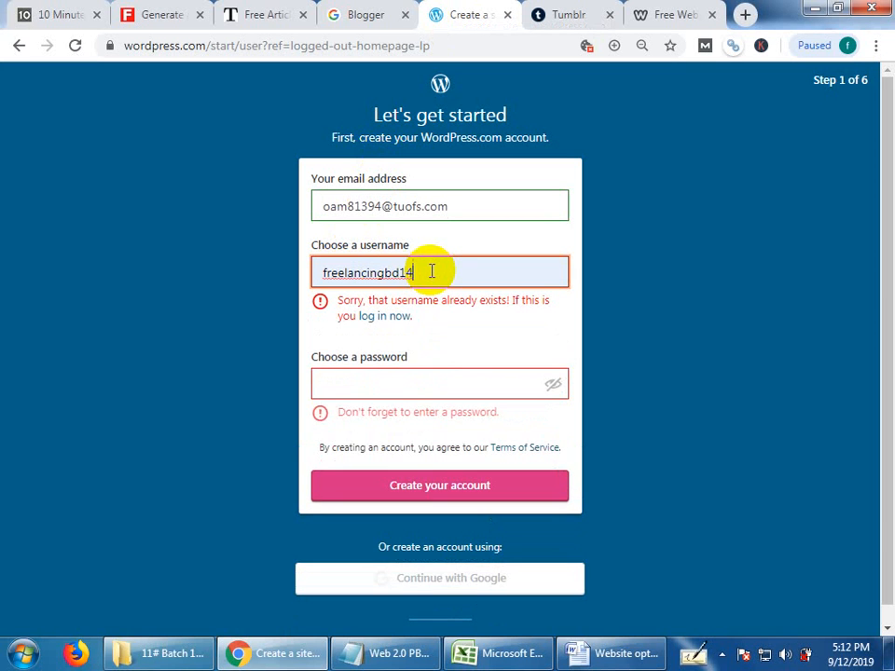
key(BackSpace)
text(6)
Copy the account password from the client requirement file in Notepad and paste it into the WordPress.com password field.
click(387, 333)
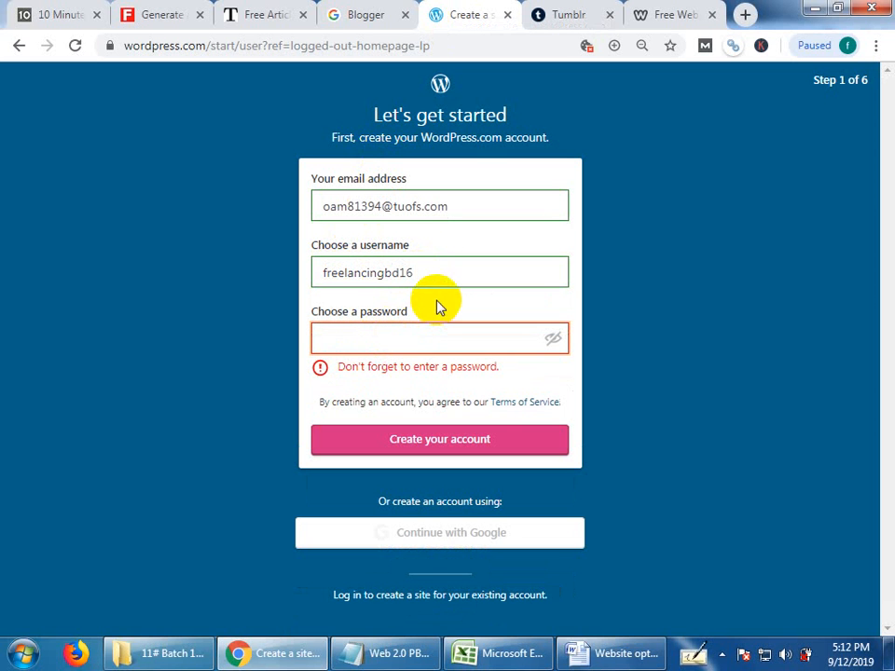
mouse_move(611, 657)
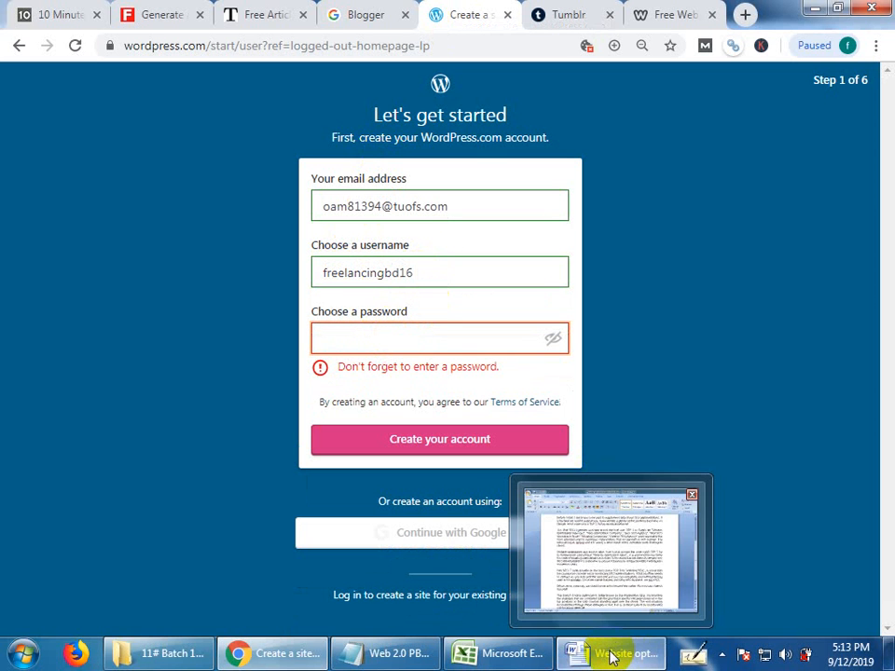
click(409, 655)
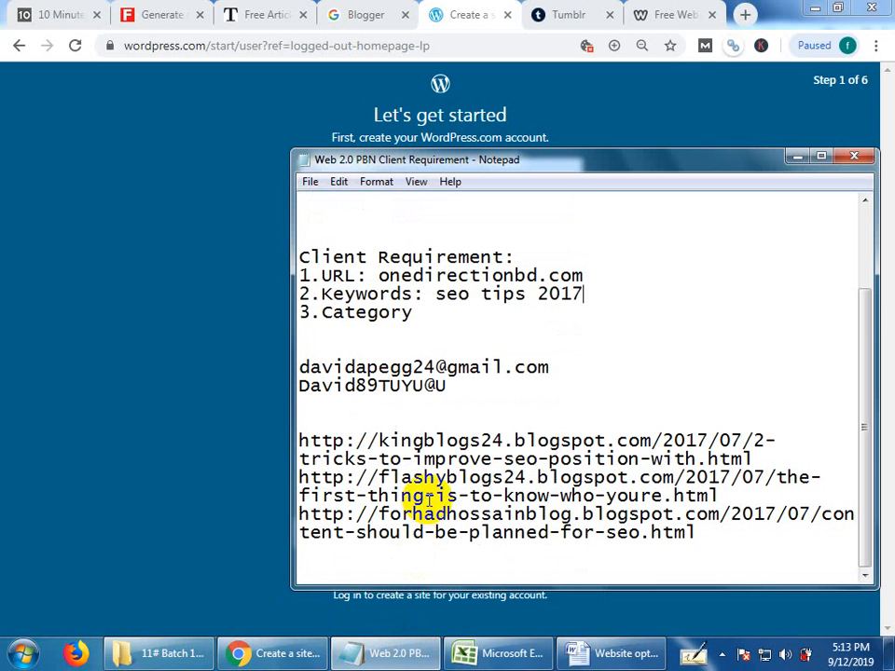
drag(450, 385, 207, 391)
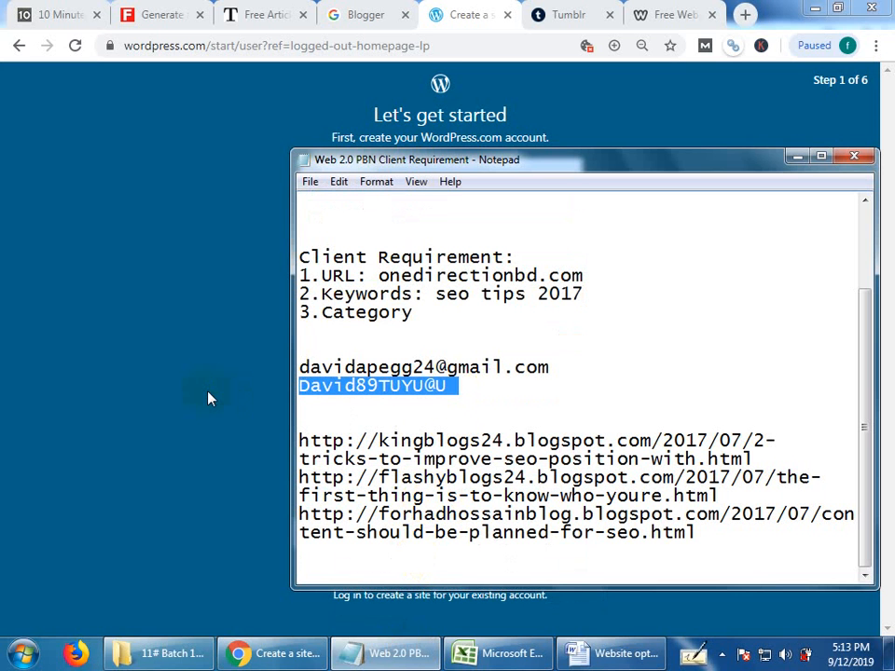
click(798, 157)
click(421, 352)
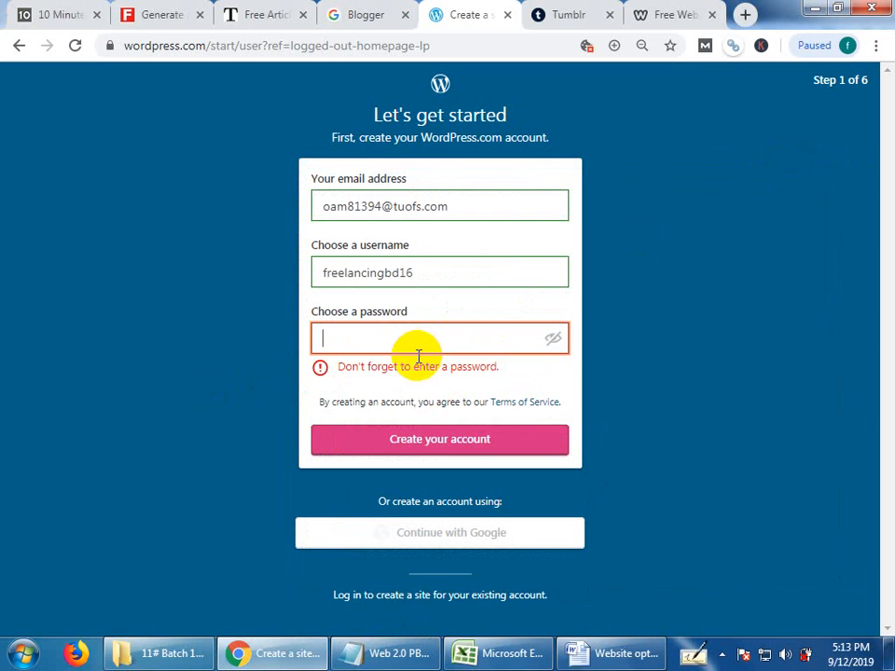
key(ctrl+v)
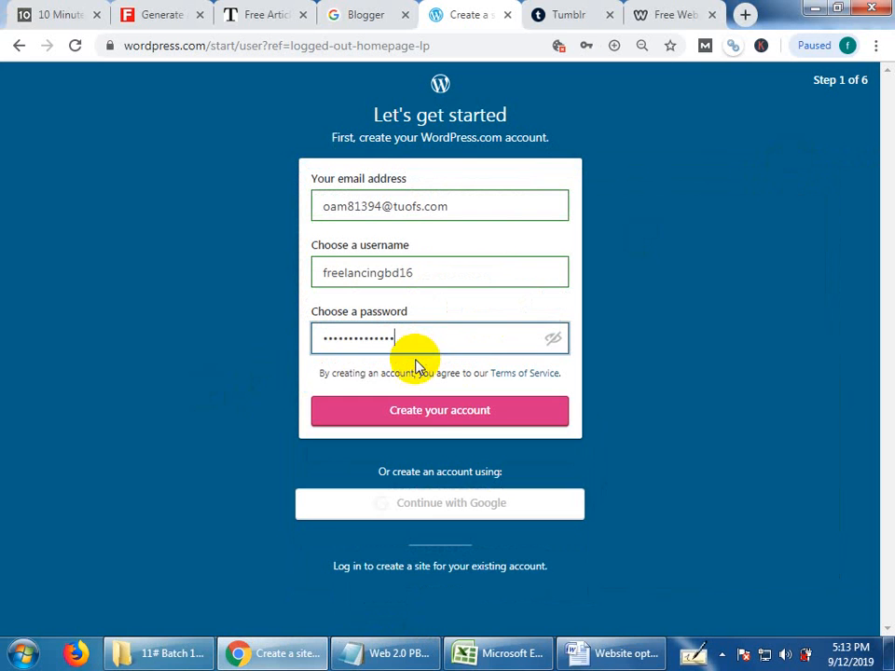
Return to the Blogger sign-in page, enter the Google account password and submit it.
click(370, 9)
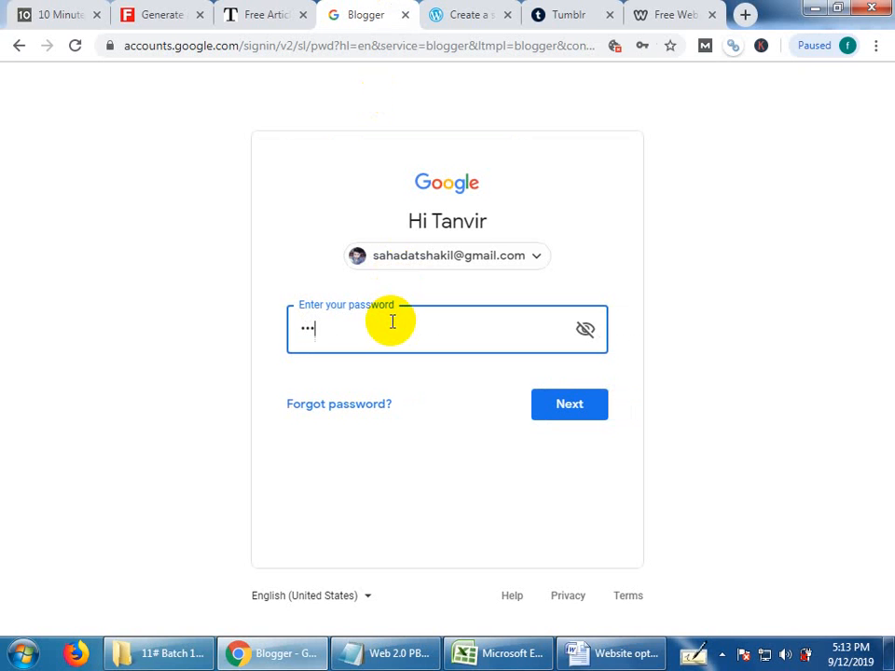
key(Return)
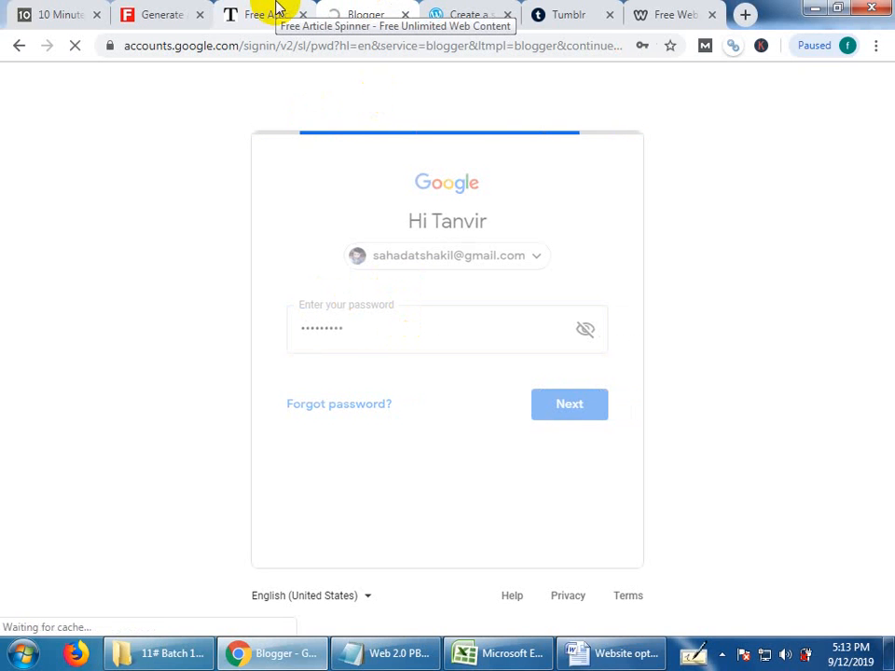
click(275, 12)
Create the WordPress.com account and save its login details in the browser.
click(459, 11)
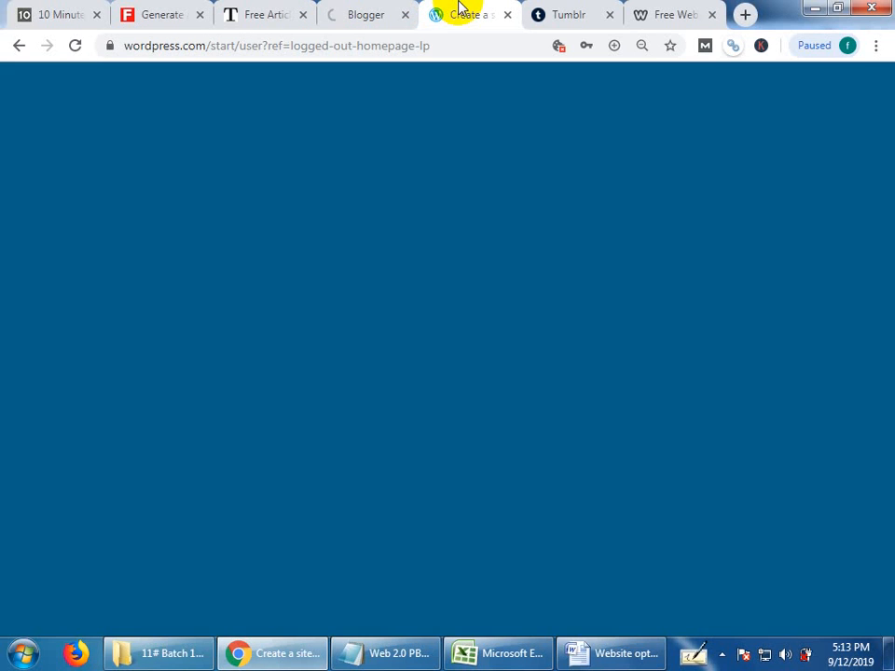
click(428, 418)
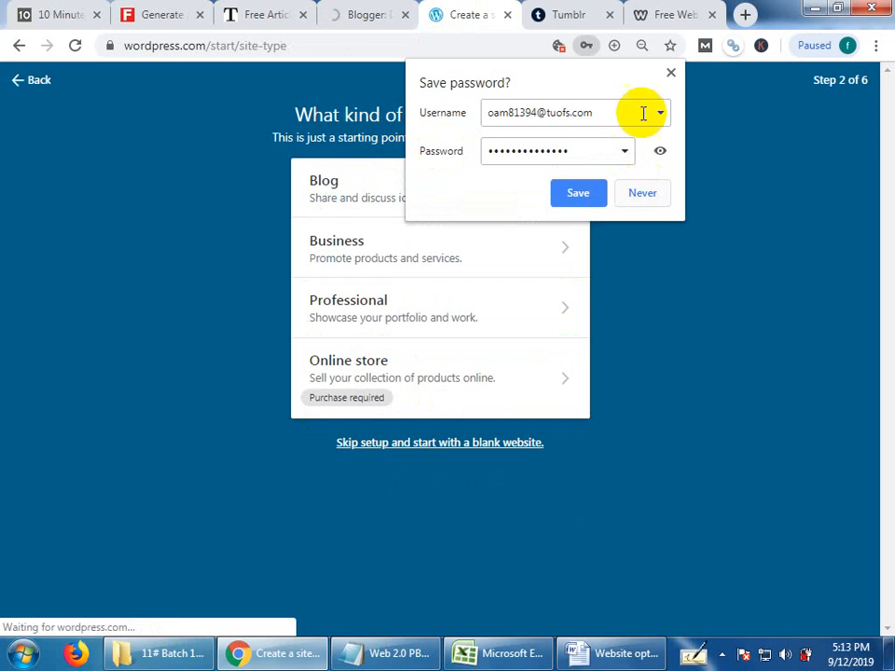
click(595, 193)
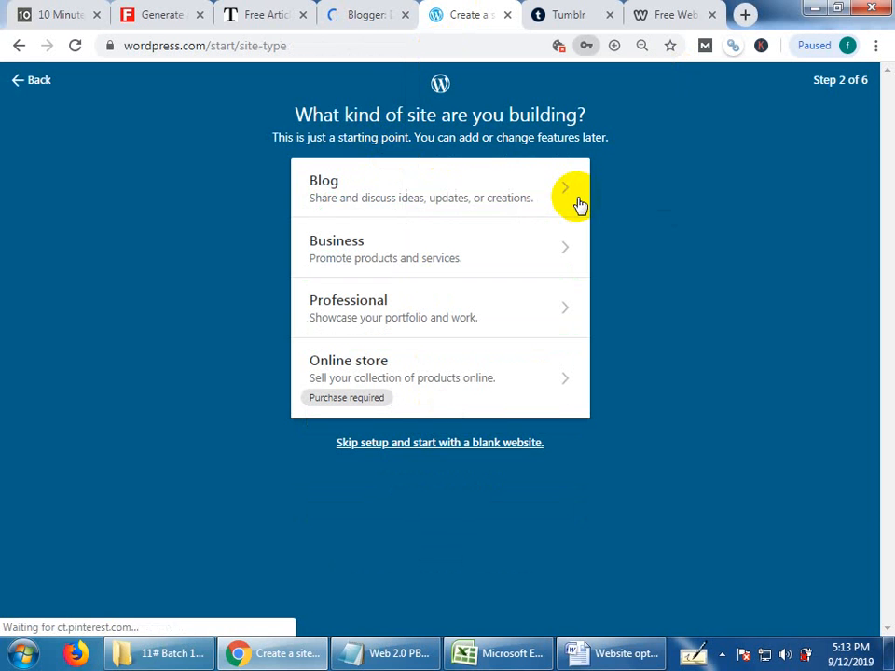
Set the WordPress site type to Blog with the Travel topic, and continue without naming the blog.
click(448, 194)
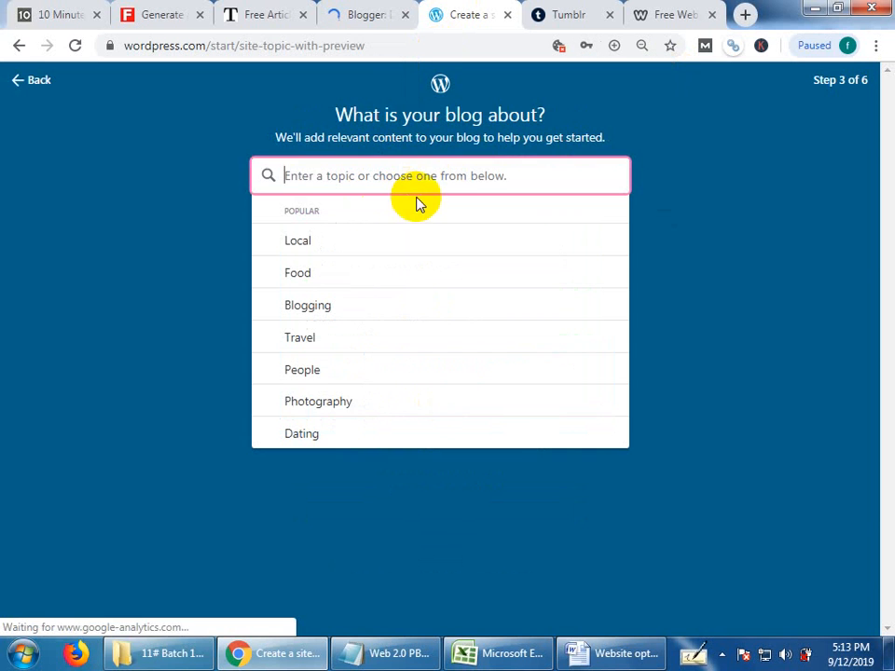
click(378, 343)
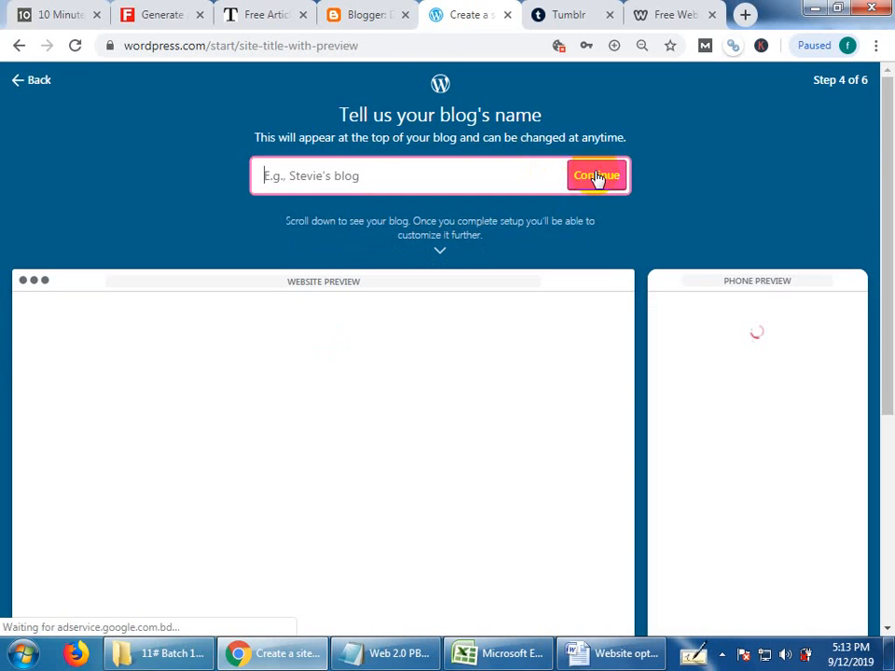
click(595, 177)
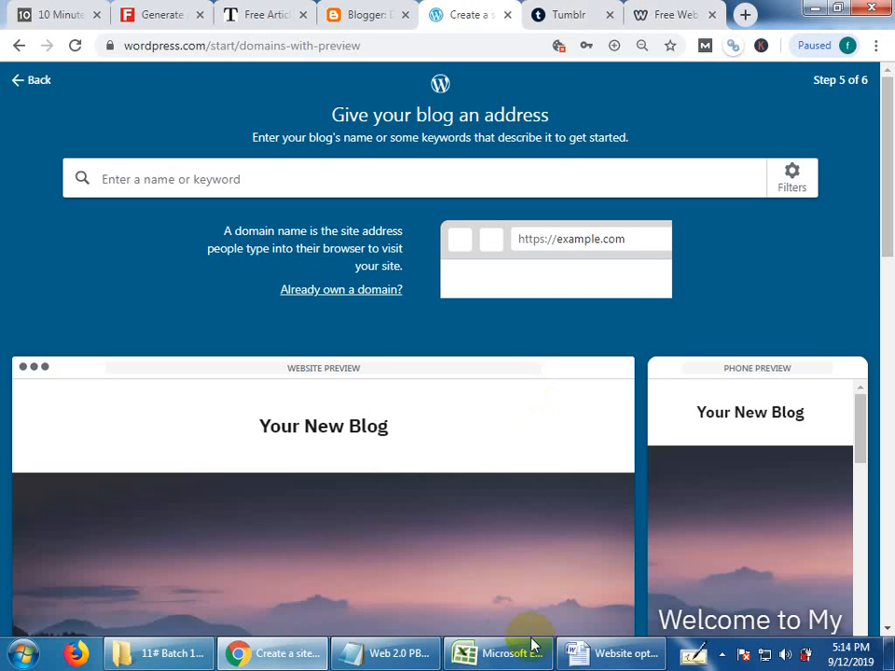
Review the task list and client requirements in the Notepad file, then return to the blog address page.
click(390, 656)
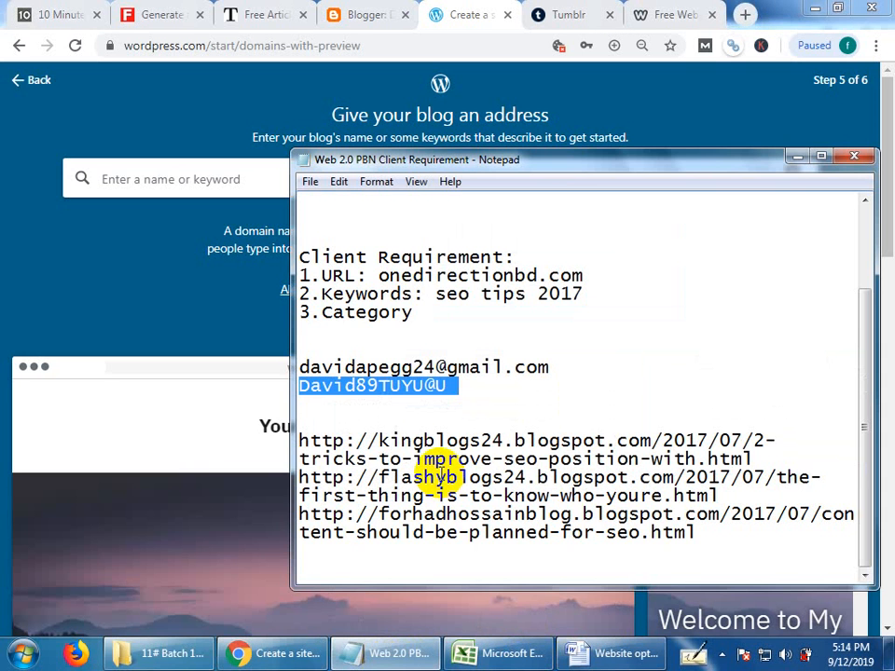
scroll(403, 443, up, 1)
scroll(406, 445, down, 1)
scroll(408, 448, up, 2)
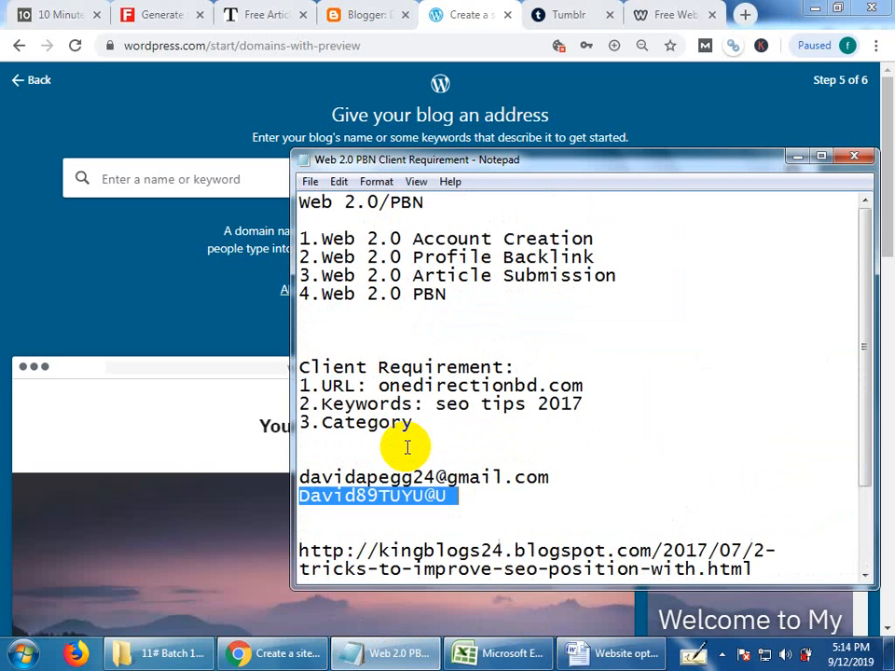
click(791, 159)
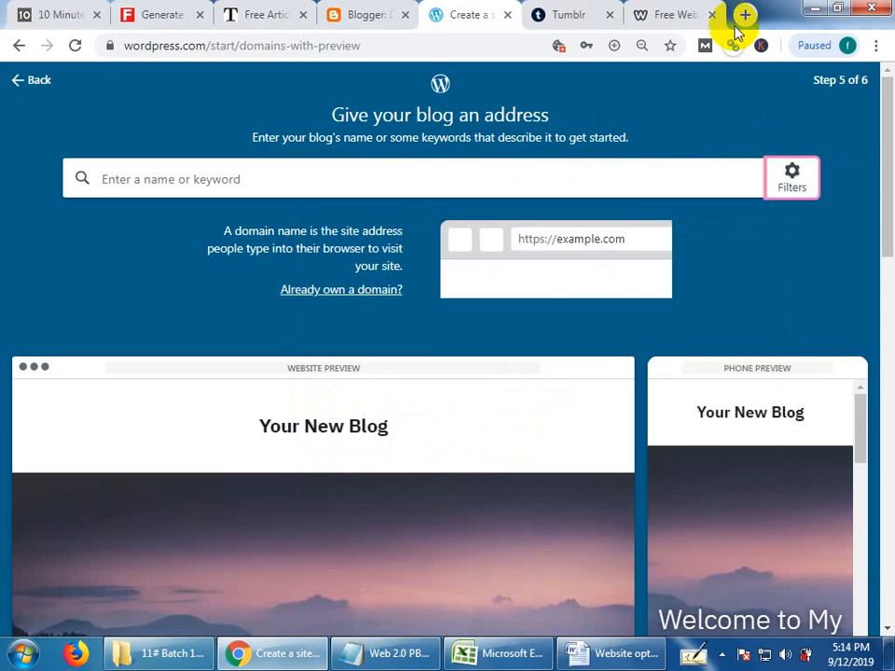
Search the web for a username generator in a new tab and open the Jimpix Username Generator page.
click(743, 14)
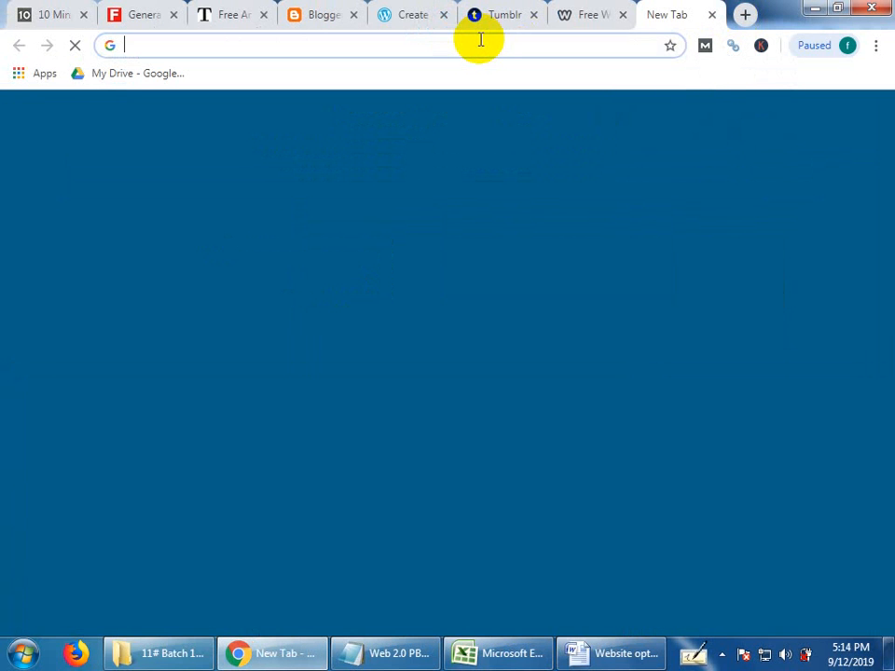
text(u)
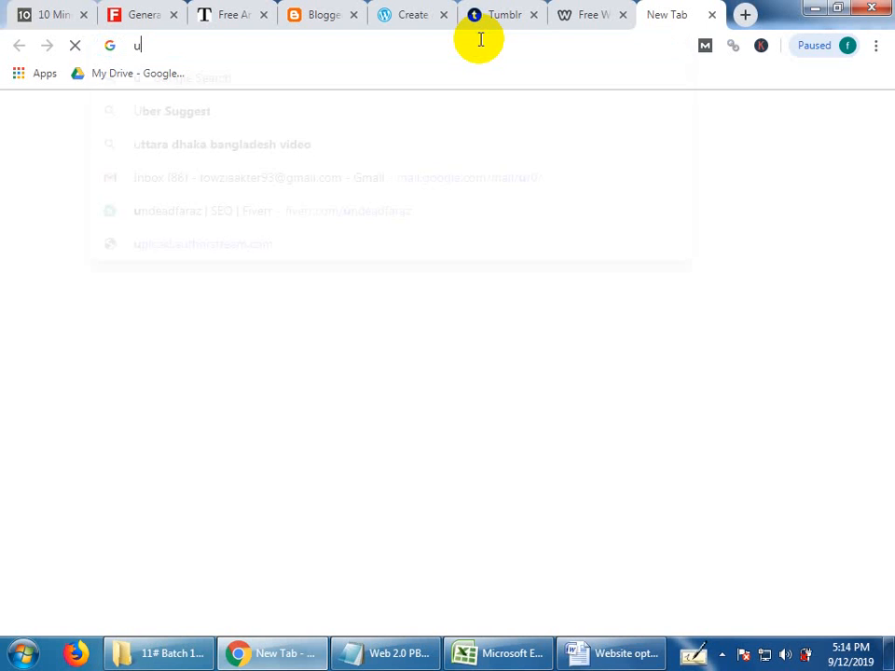
text(sernameg)
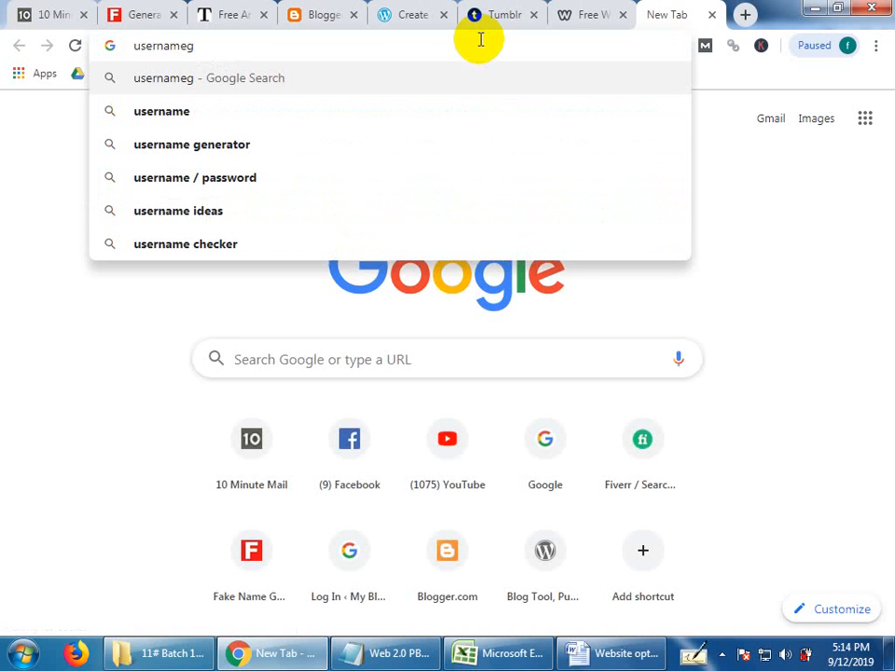
key(BackSpace)
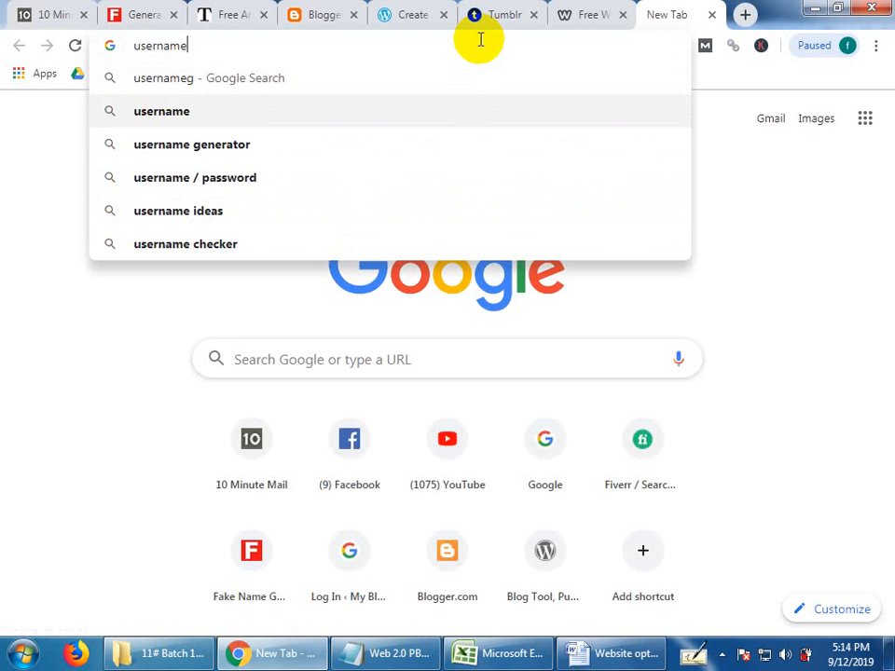
key(Down)
key(Return)
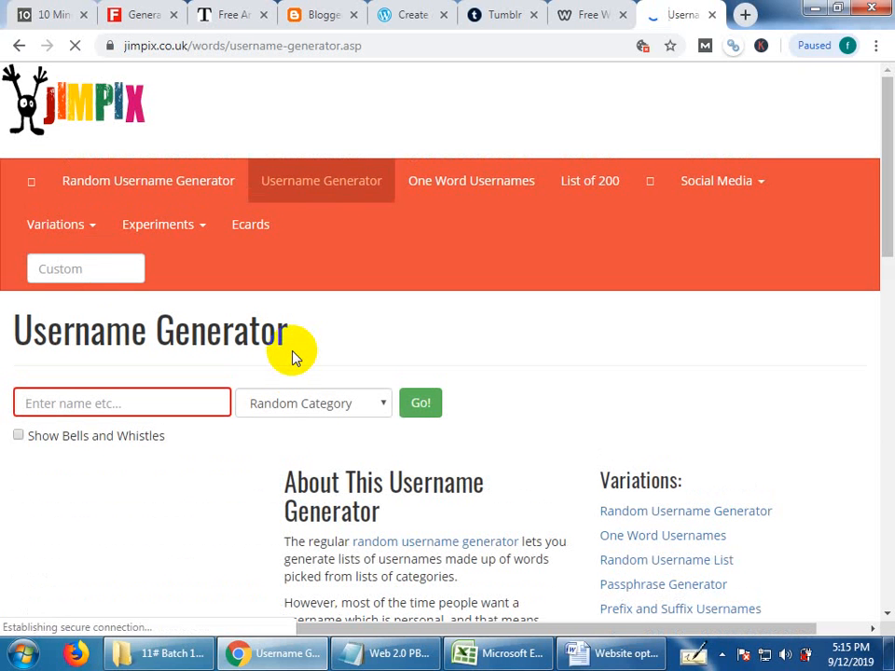
Generate username suggestions from the keyword "blog" using the Random Category option.
click(152, 409)
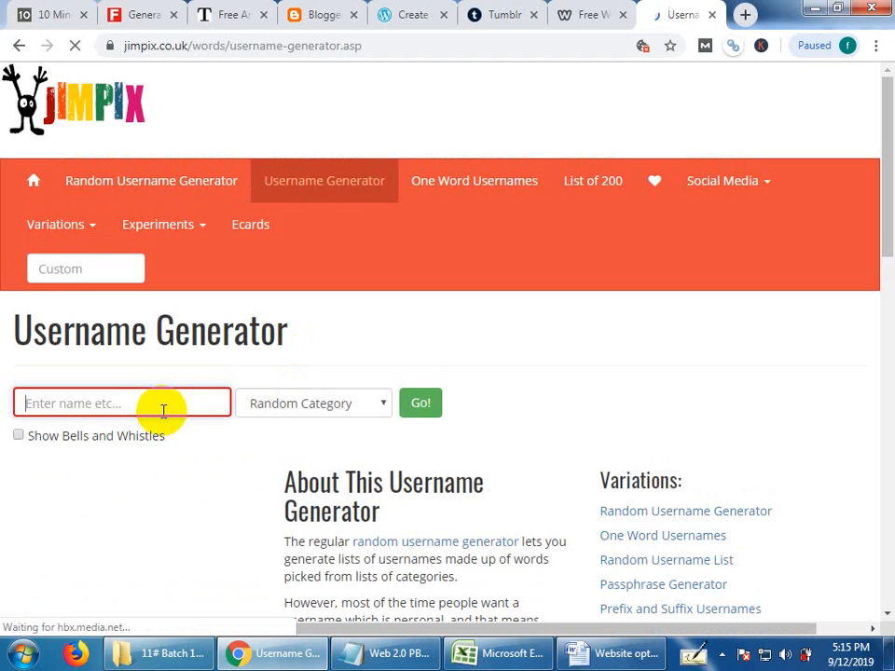
text(blog)
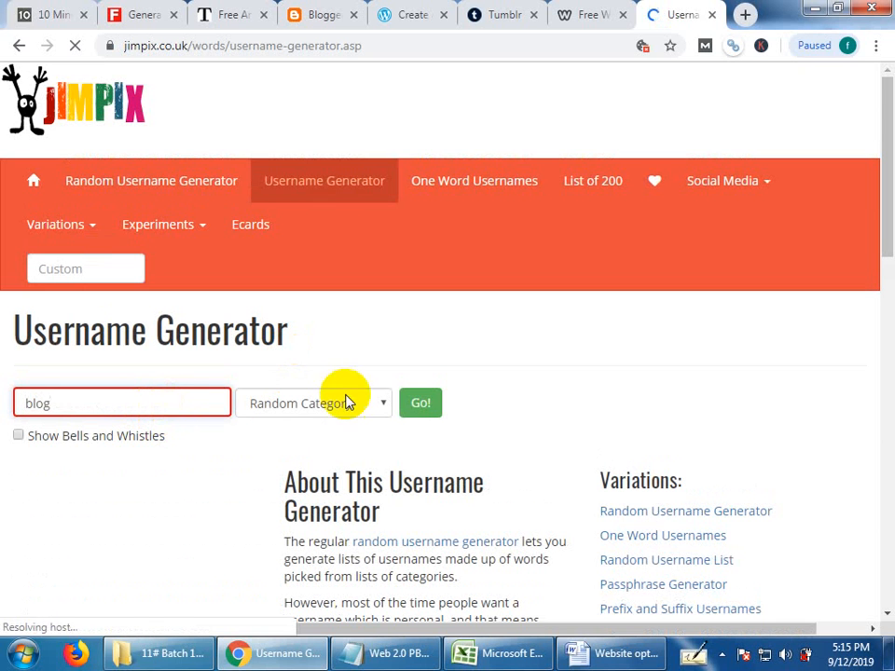
click(419, 409)
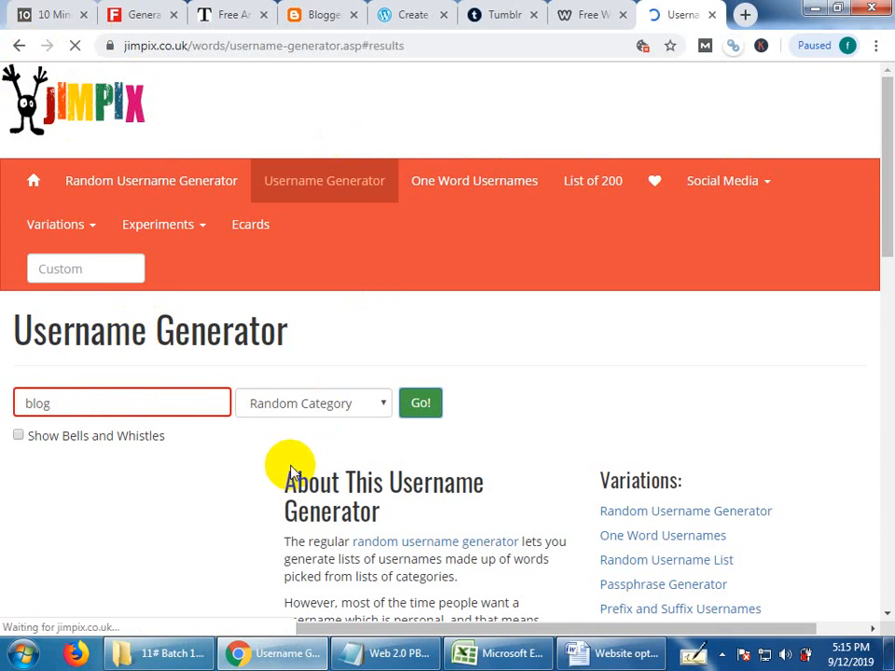
Pick the suggestion "unopenedblog" from the generated usernames and copy it.
scroll(289, 471, down, 6)
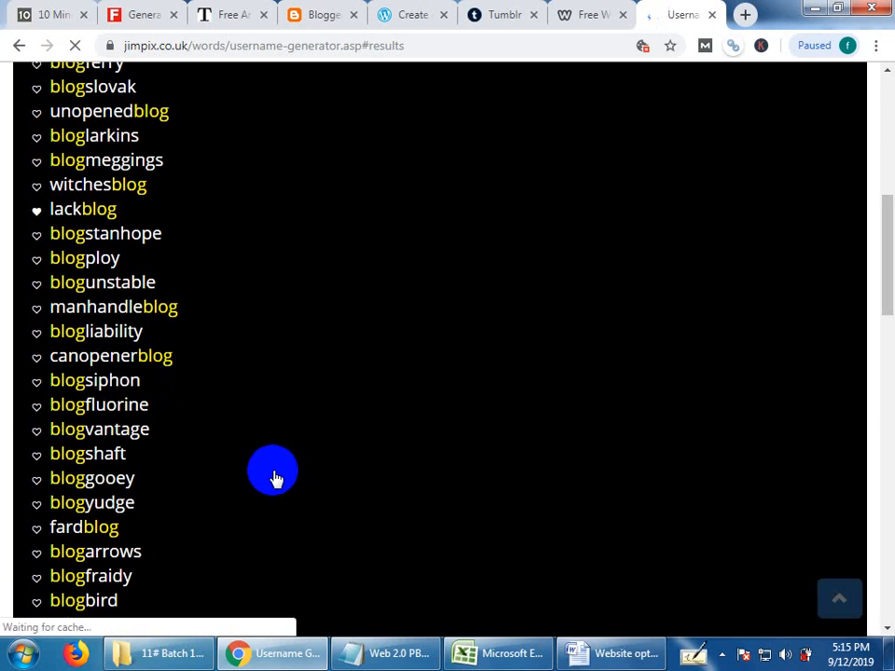
scroll(273, 475, up, 3)
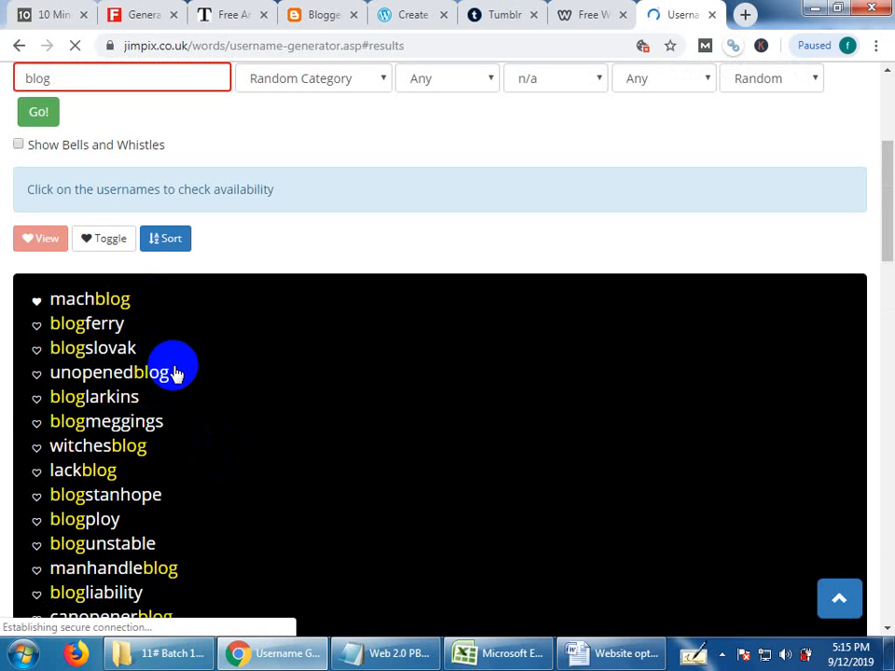
double_click(54, 374)
drag(56, 374, 184, 449)
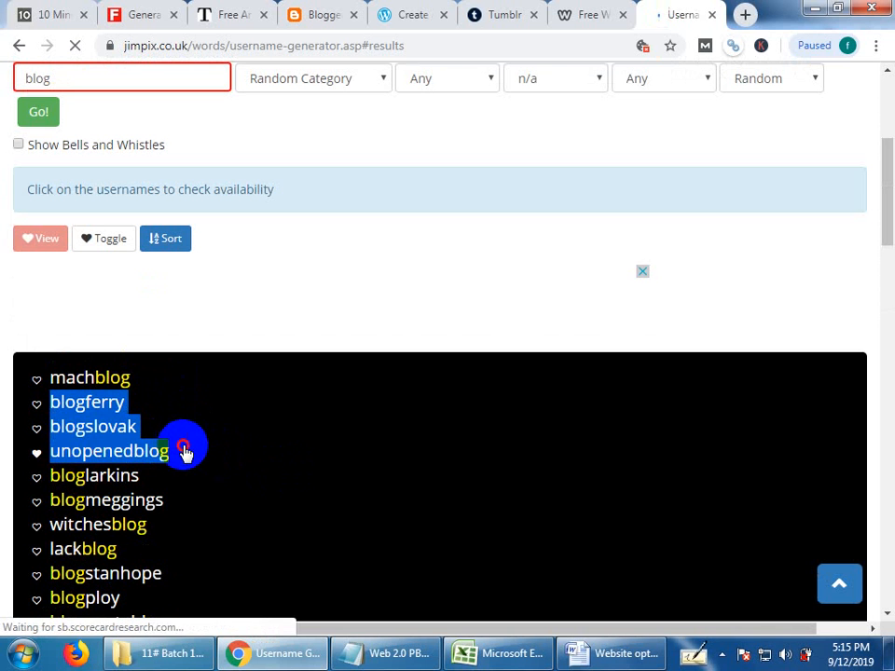
click(181, 455)
drag(64, 454, 53, 456)
key(ctrl+c)
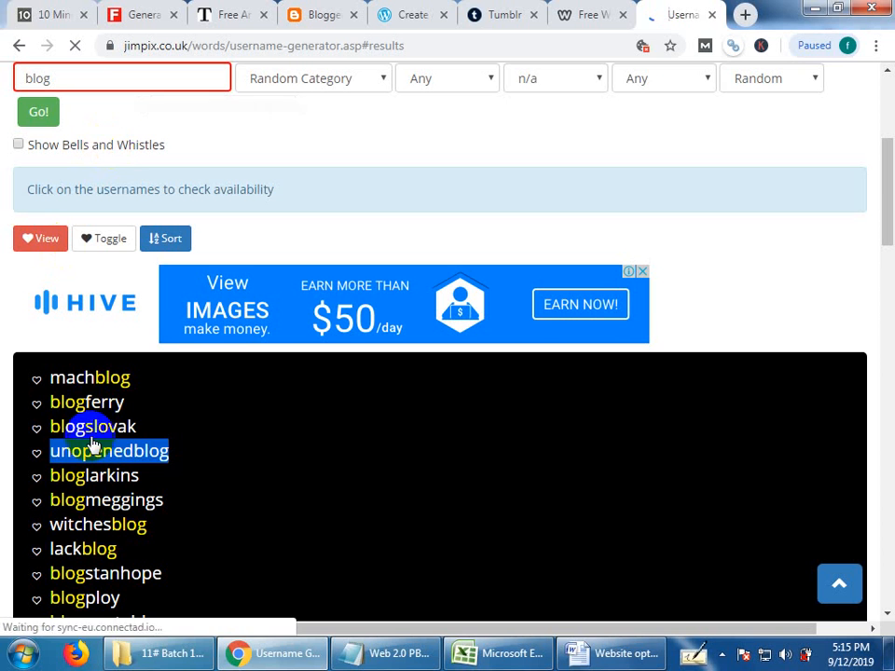
scroll(296, 180, up, 3)
Start a new blog in the Blogger account and title it "unopened blog".
click(322, 20)
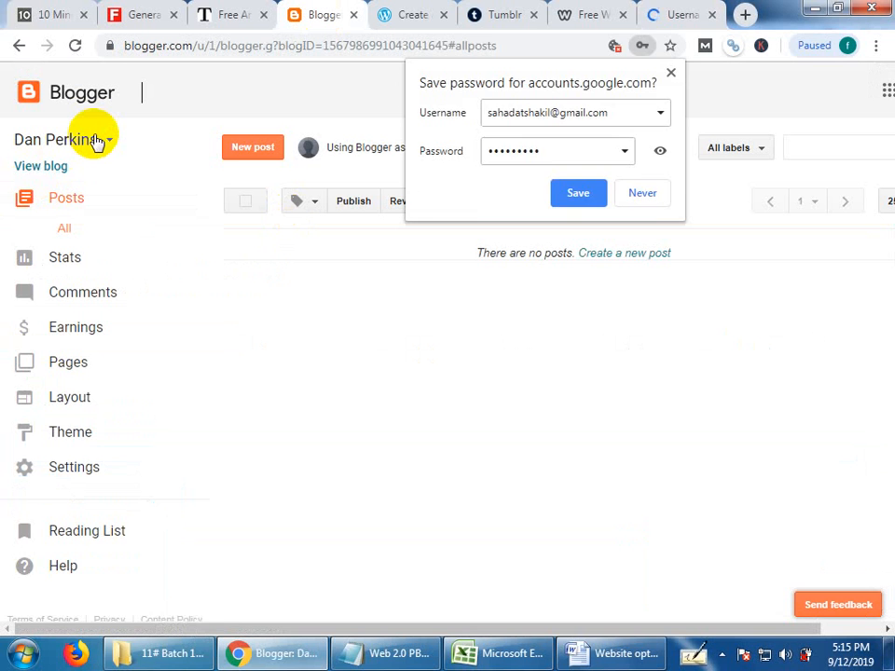
click(96, 140)
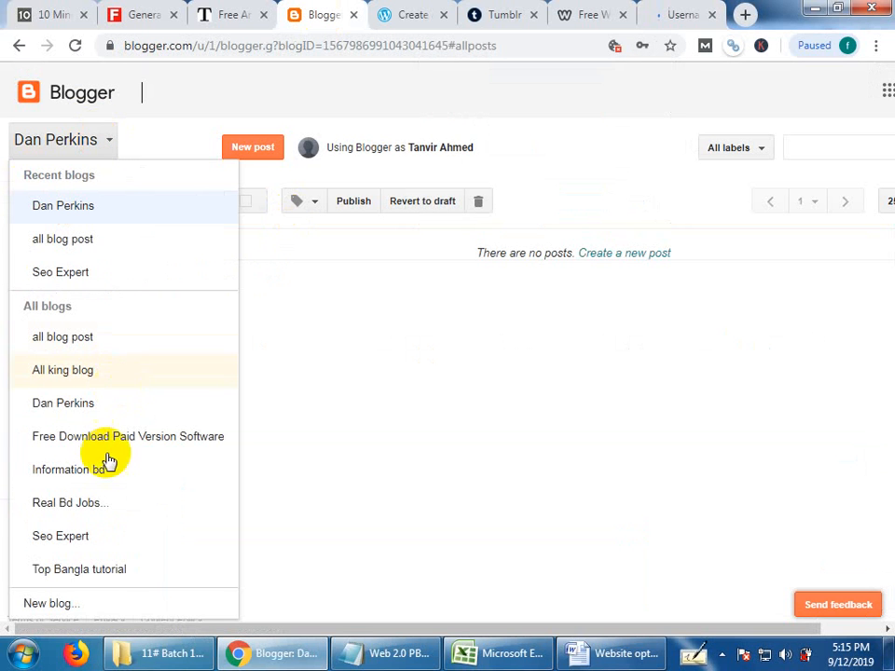
click(95, 603)
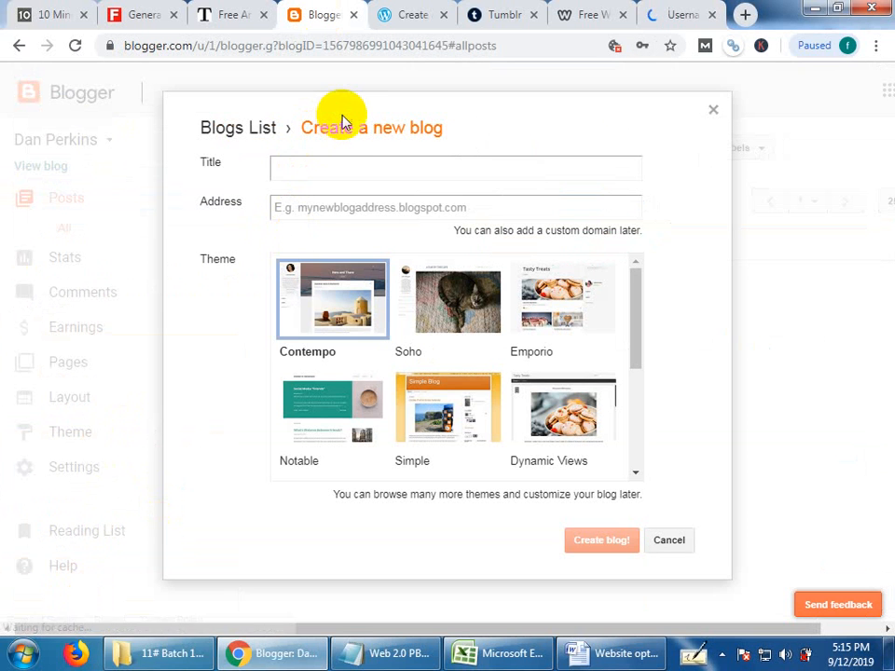
click(299, 167)
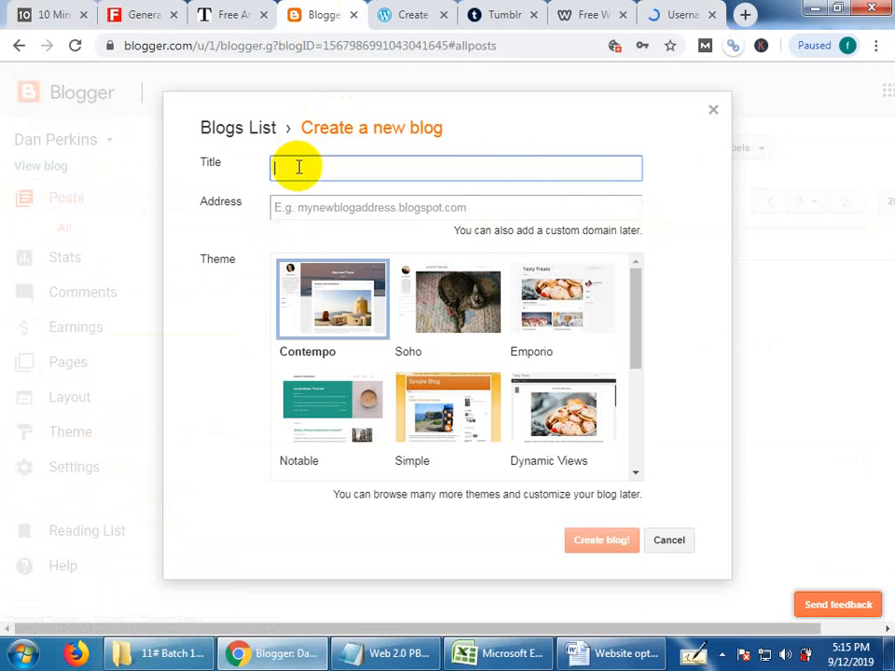
key(ctrl+v)
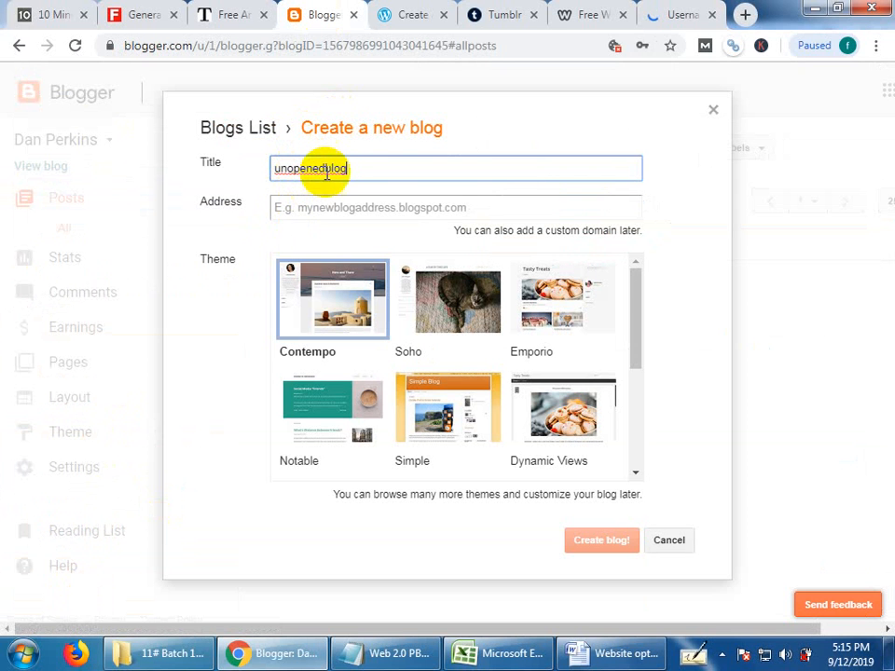
click(326, 167)
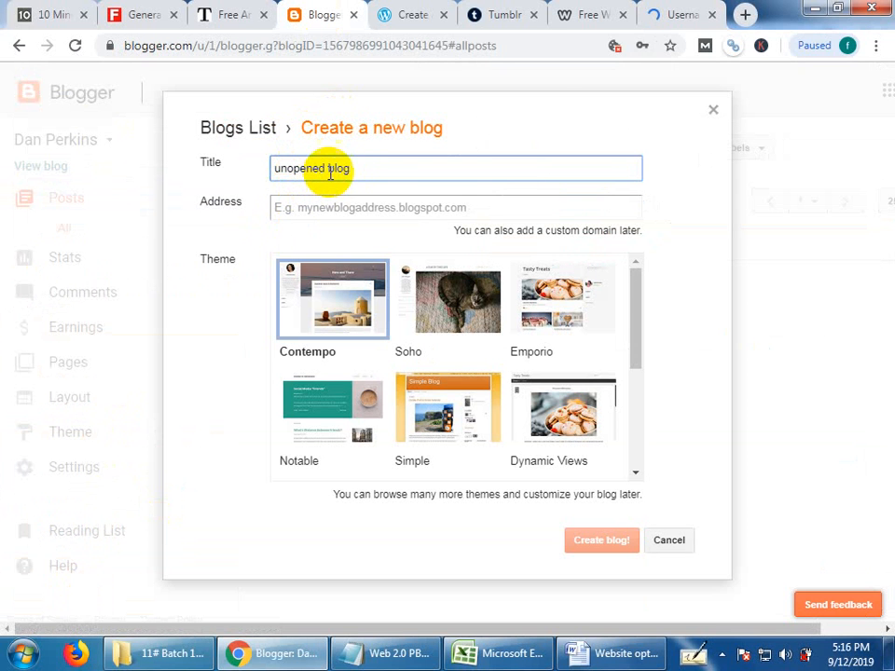
Return to the username generator and look over the suggested blog names again.
click(512, 11)
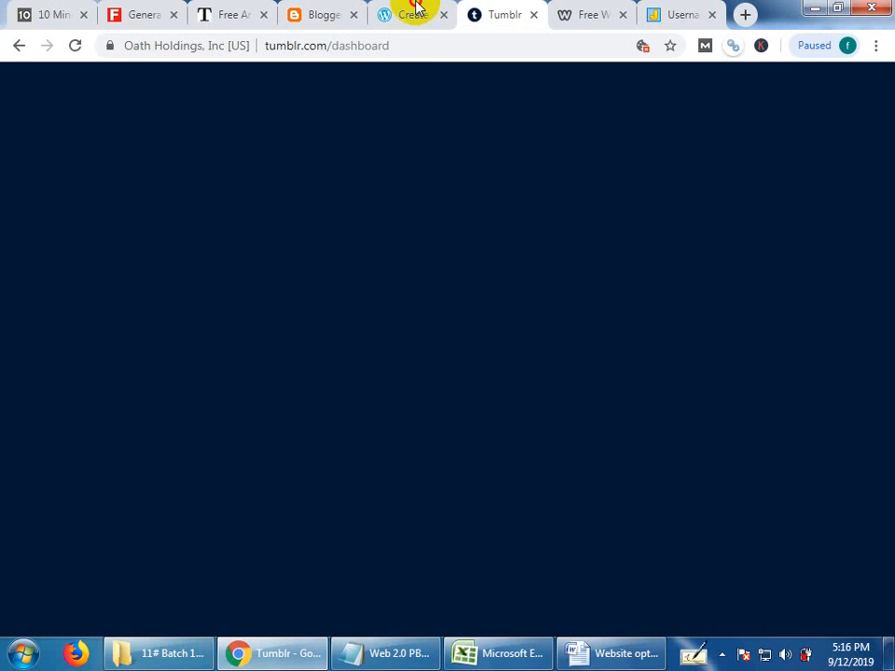
click(417, 11)
click(675, 11)
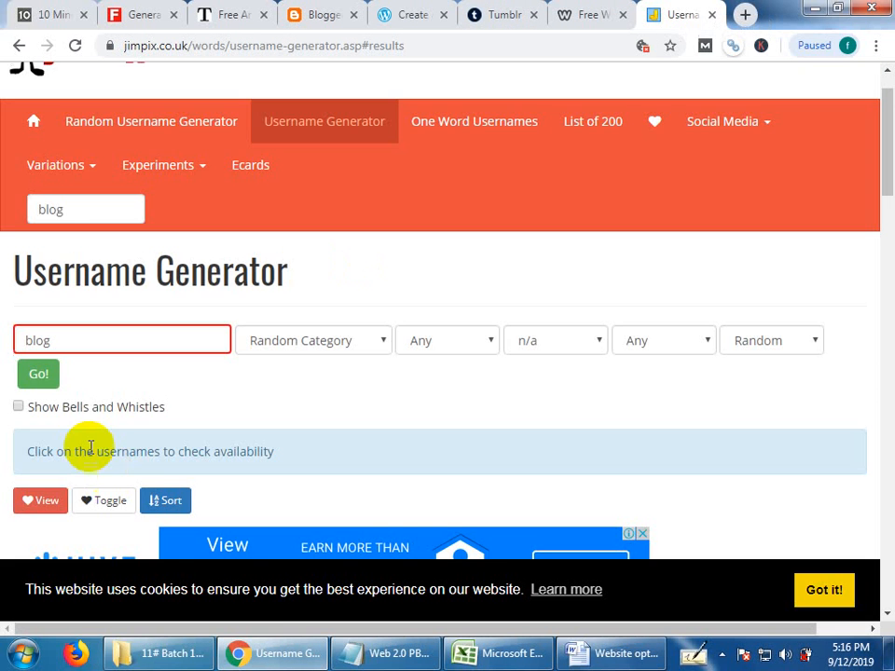
scroll(145, 485, down, 4)
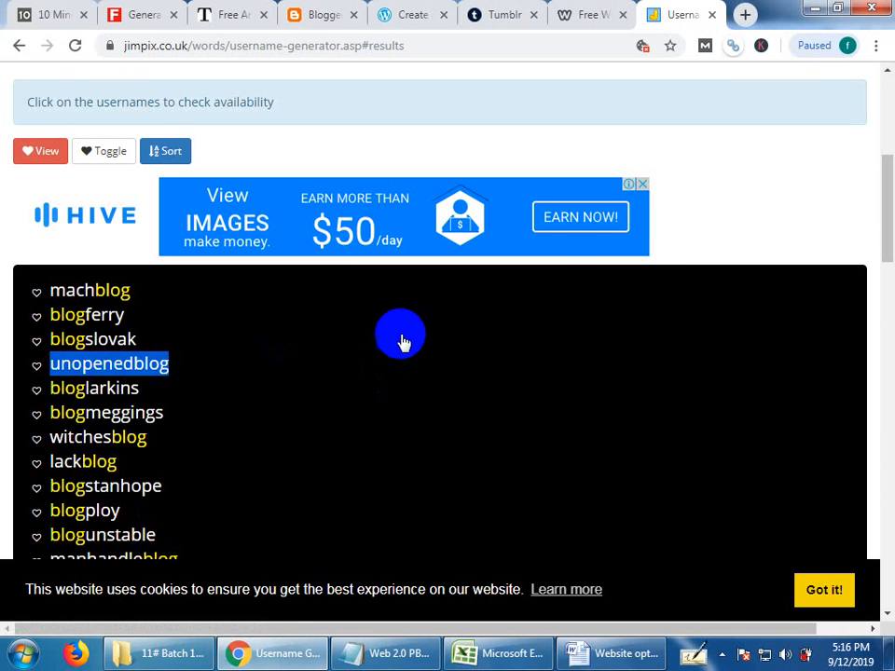
click(669, 277)
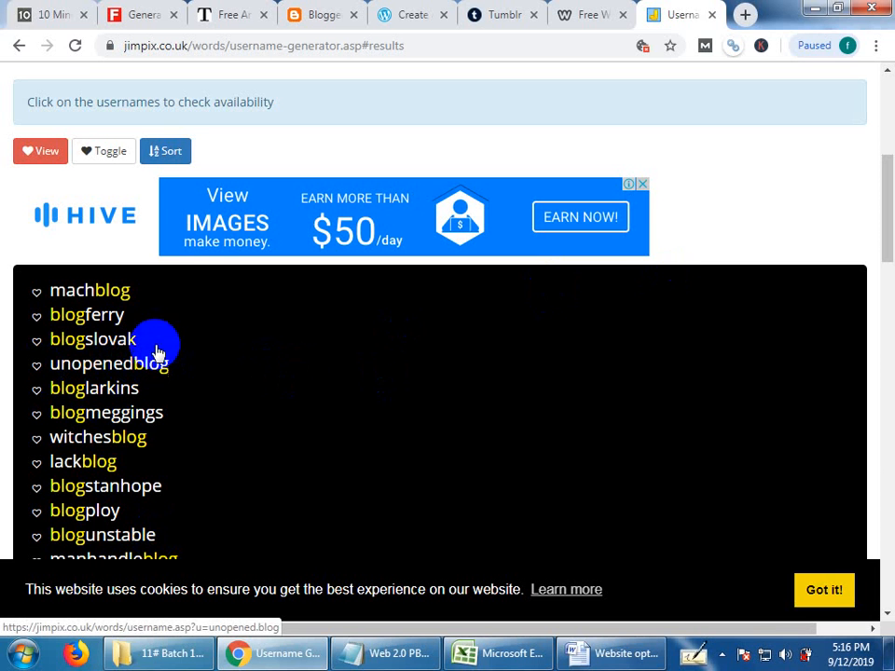
Try the copied name "unopenedblog" as the address of the new Blogger blog.
click(317, 13)
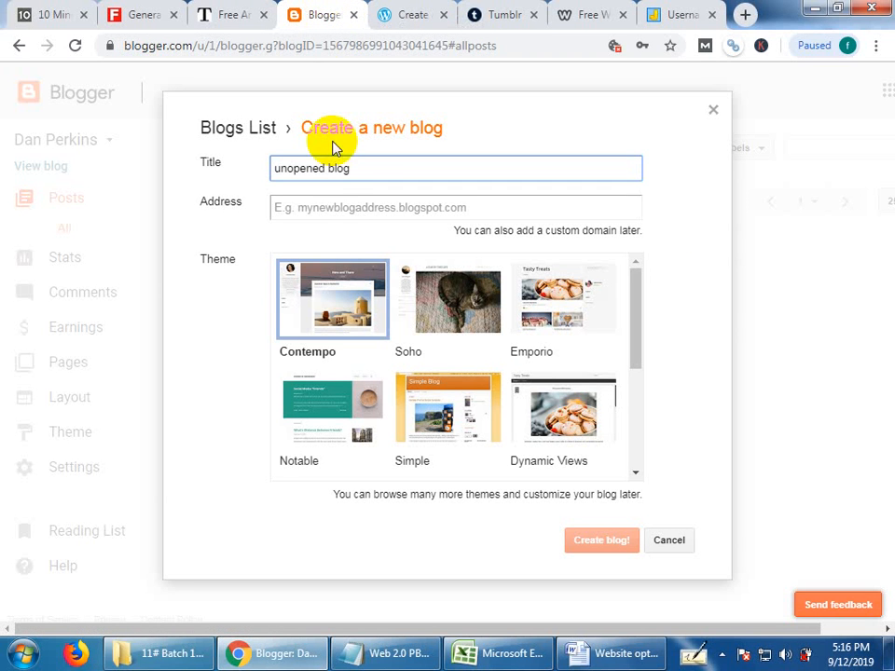
click(330, 209)
key(ctrl+v)
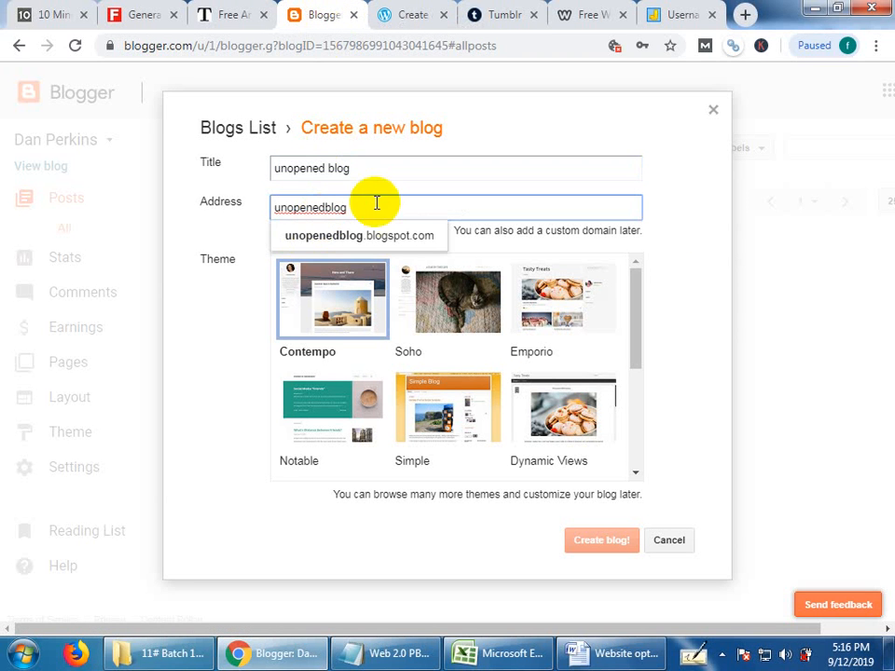
click(466, 134)
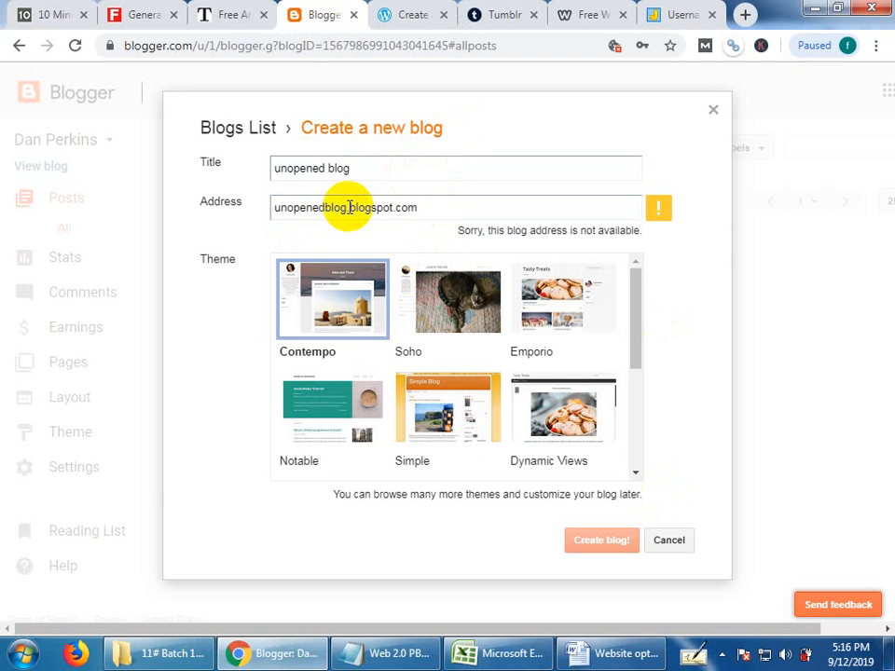
Add a 1 to the blog name so the address is unopenedblog1.blogspot.com.
click(347, 207)
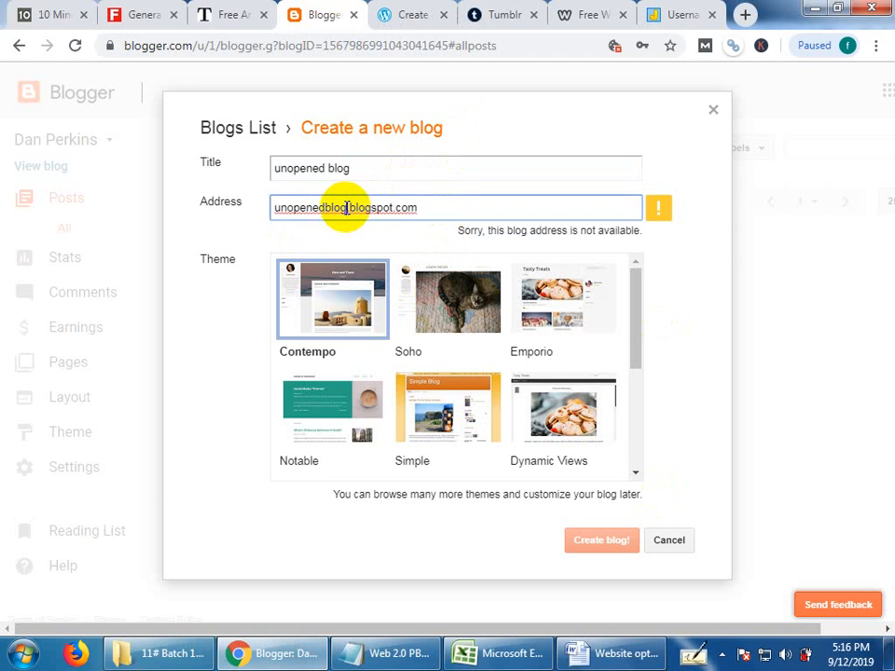
text(1)
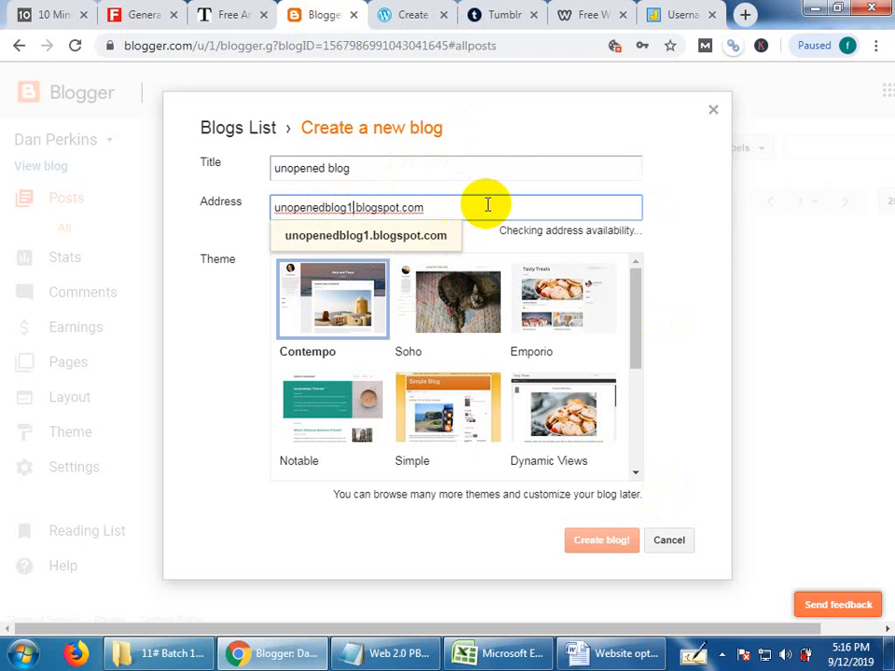
click(500, 173)
Choose the Soho theme for the new blog and create the blog.
click(456, 299)
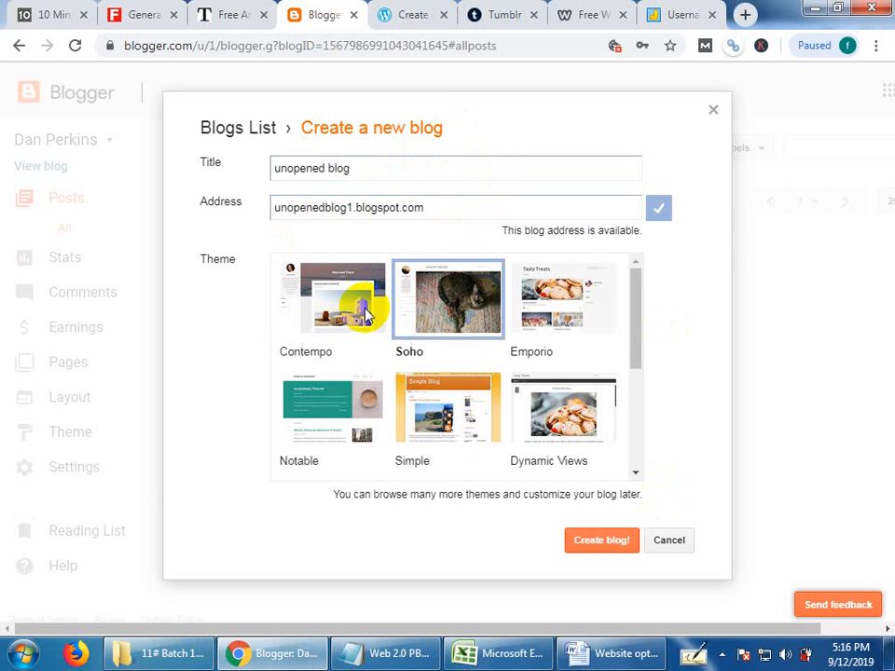
click(328, 301)
click(533, 315)
click(463, 300)
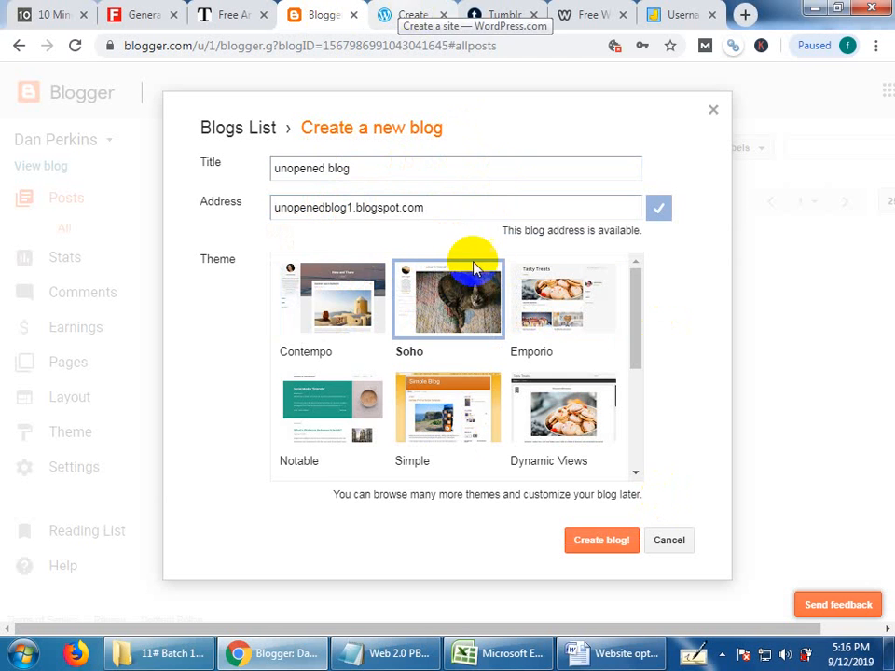
click(553, 303)
click(452, 302)
click(600, 542)
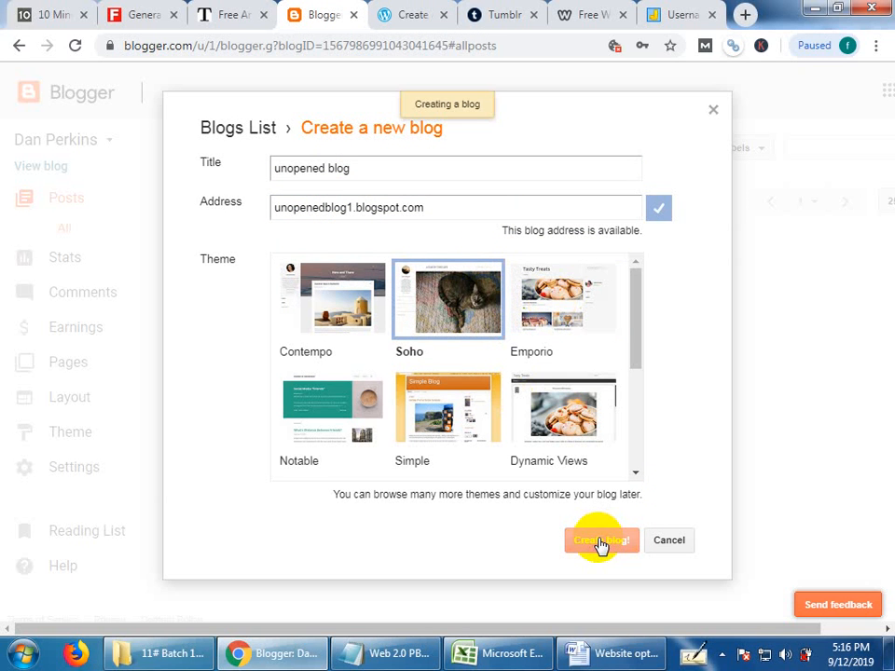
Compare the WordPress address page with the Blogger dashboard, and view the Blogger blog list down to its new-blog option.
click(410, 14)
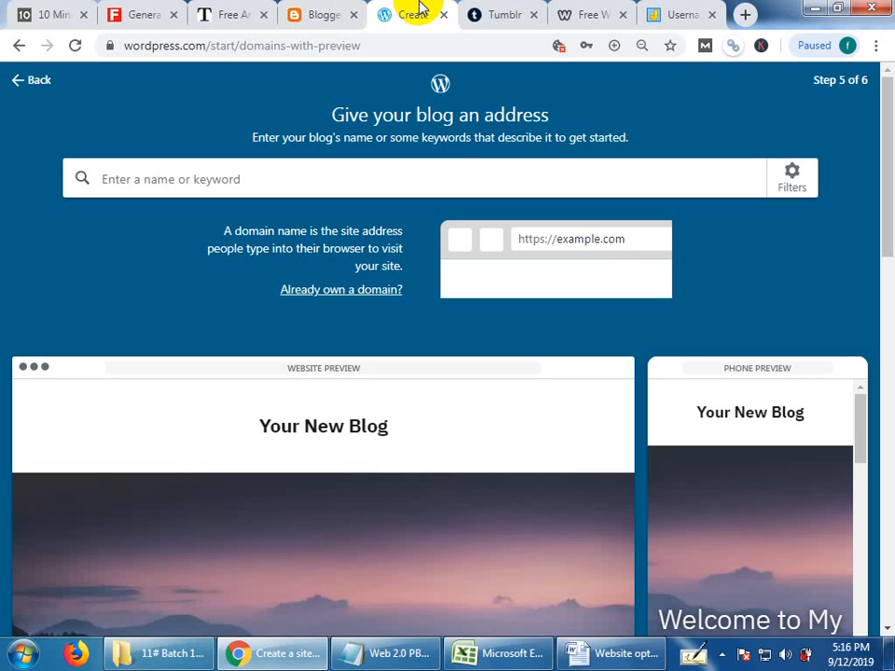
click(324, 8)
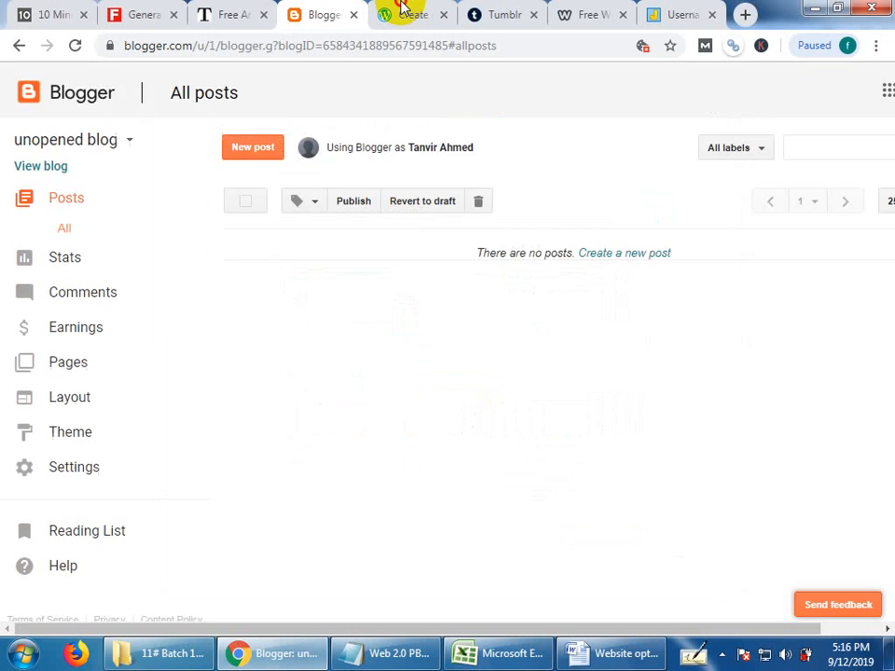
click(401, 7)
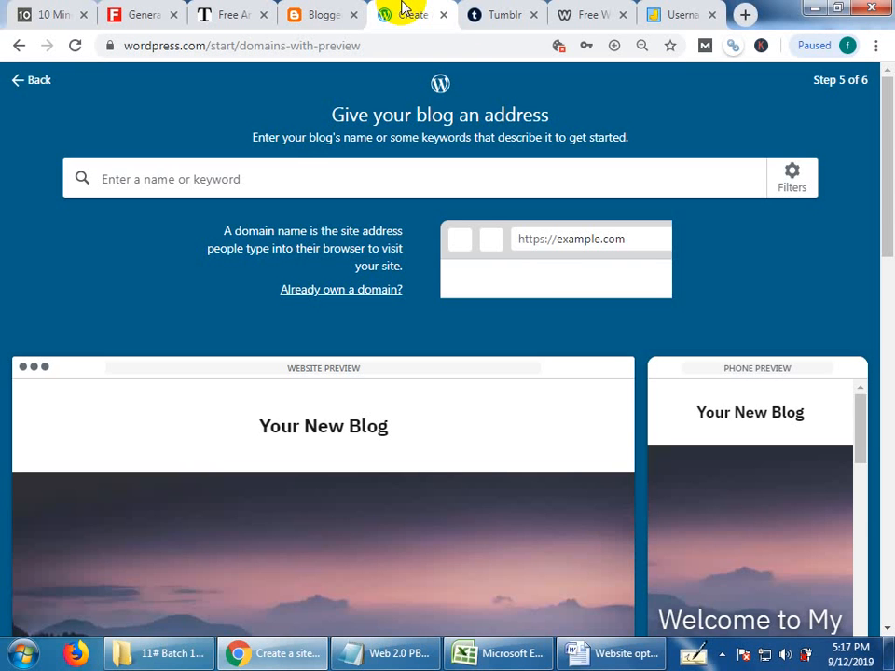
click(320, 9)
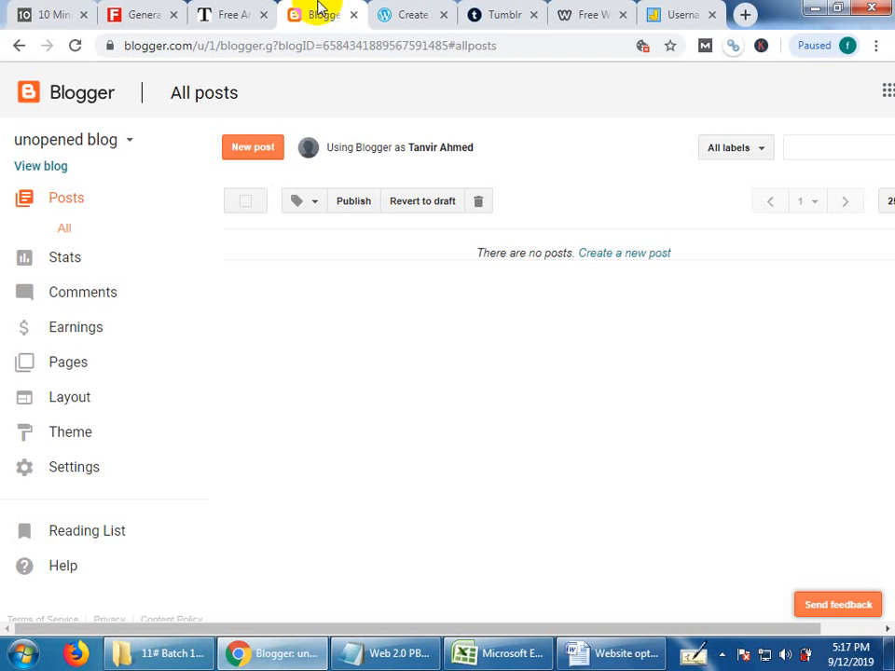
click(111, 141)
drag(246, 253, 216, 535)
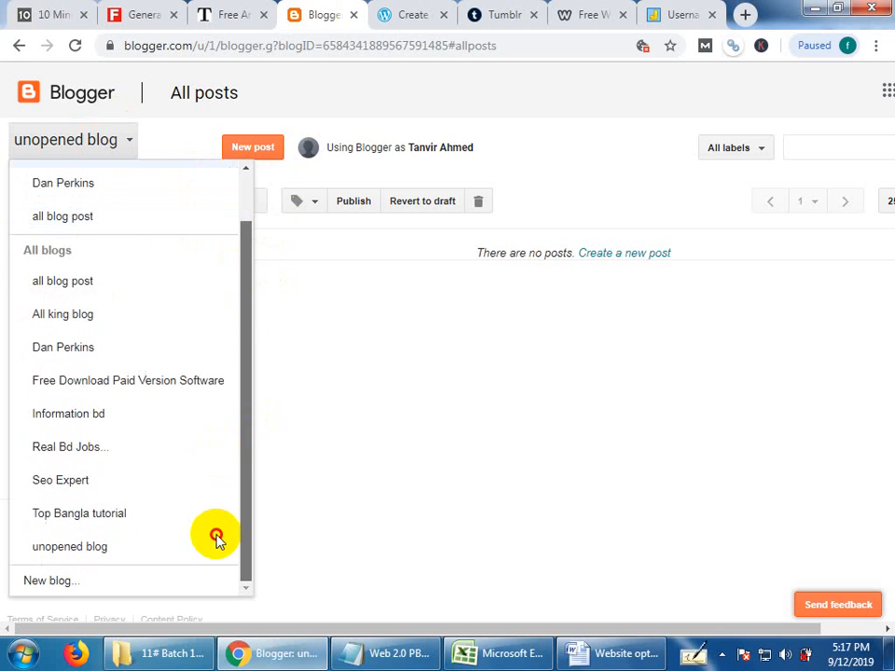
click(61, 588)
click(403, 180)
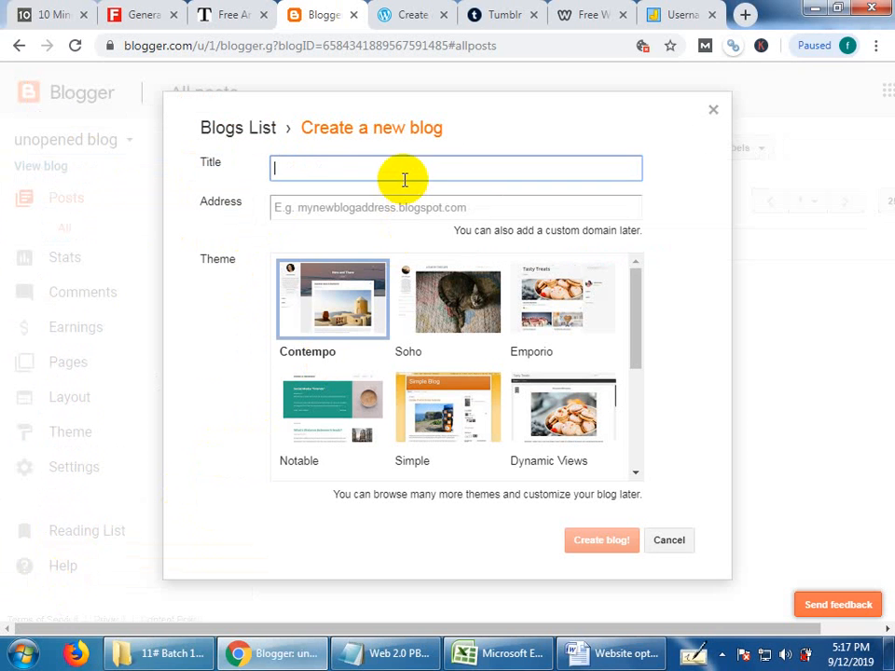
click(709, 114)
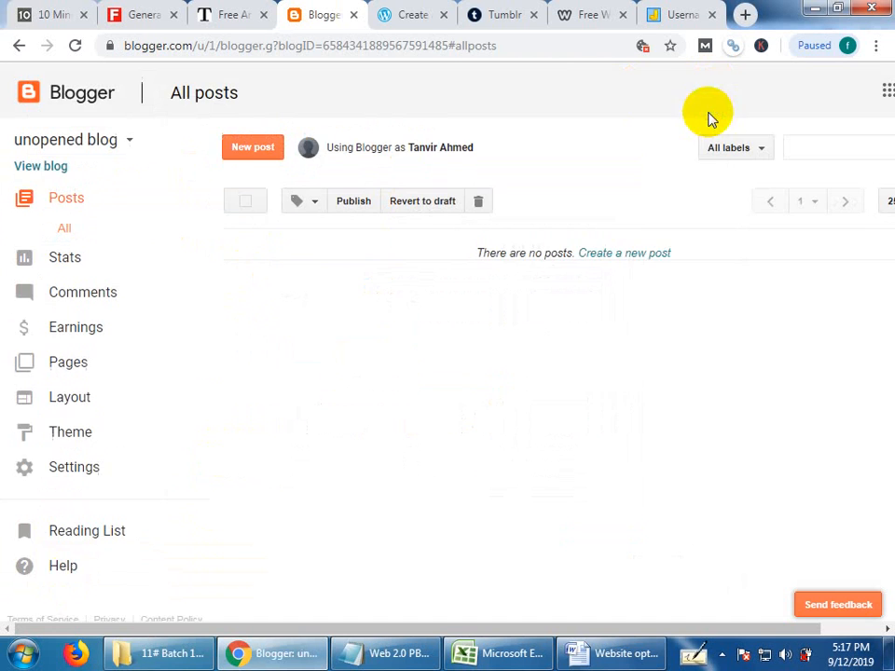
click(418, 13)
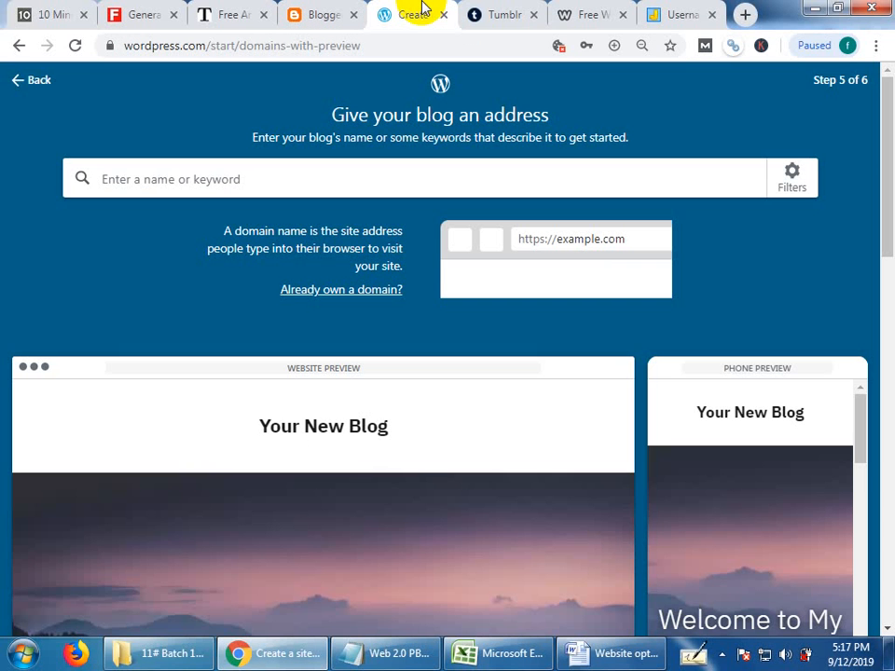
click(271, 184)
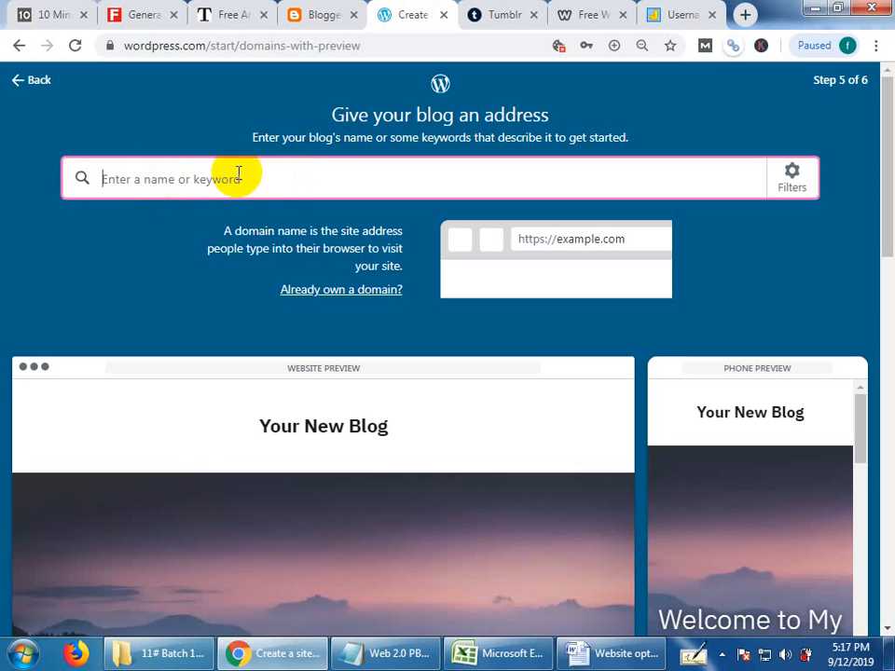
click(147, 171)
click(149, 108)
click(144, 175)
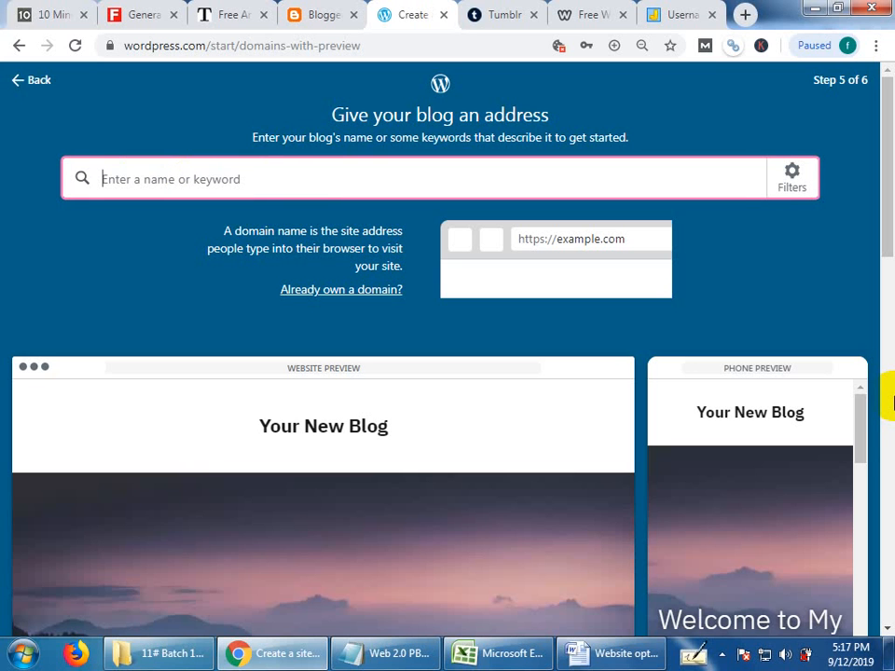
click(162, 199)
click(173, 175)
click(181, 138)
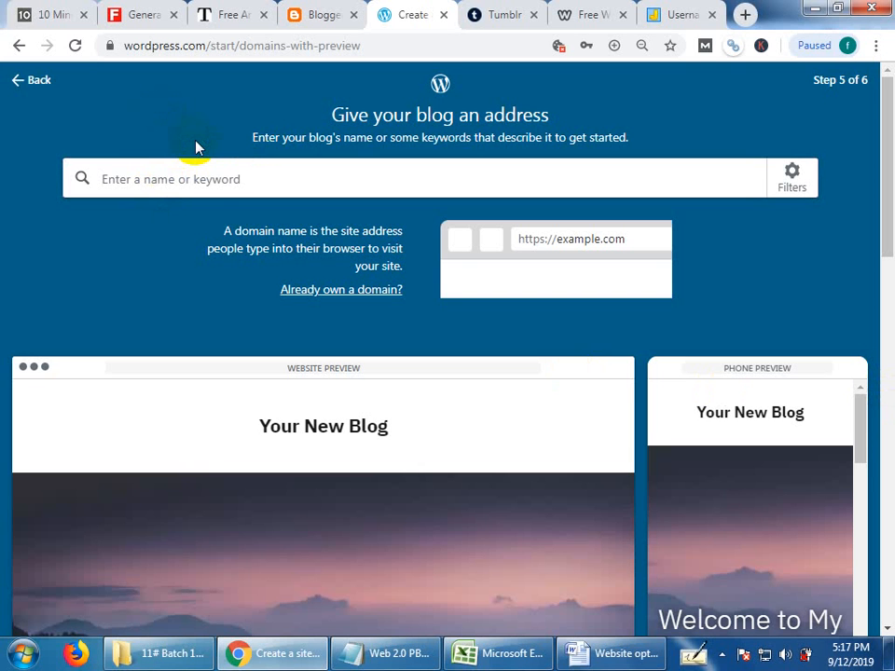
click(295, 180)
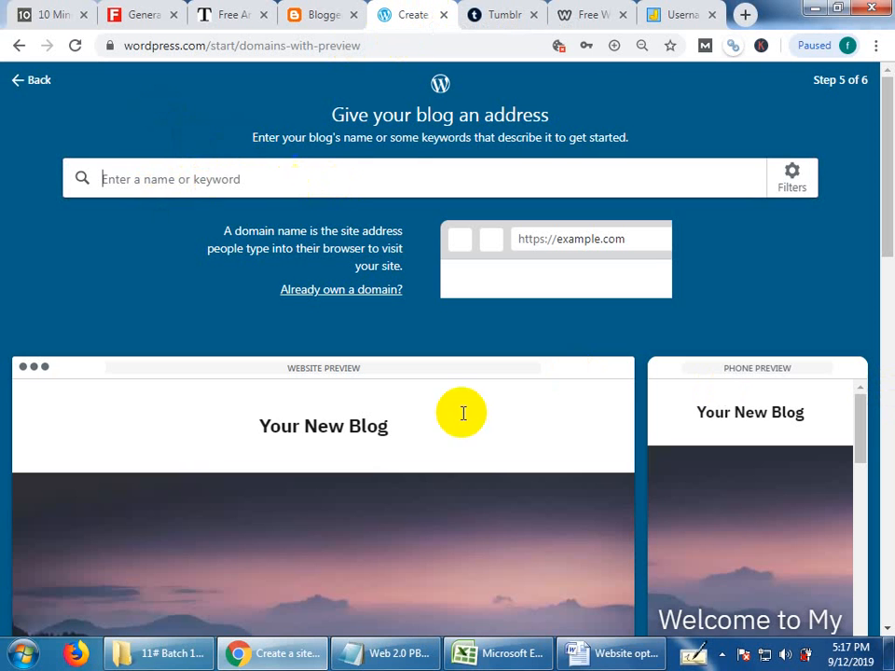
Copy "unopenedblog" from the username generator and choose the free address unopenedblog.wordpress.com for the WordPress blog.
click(645, 13)
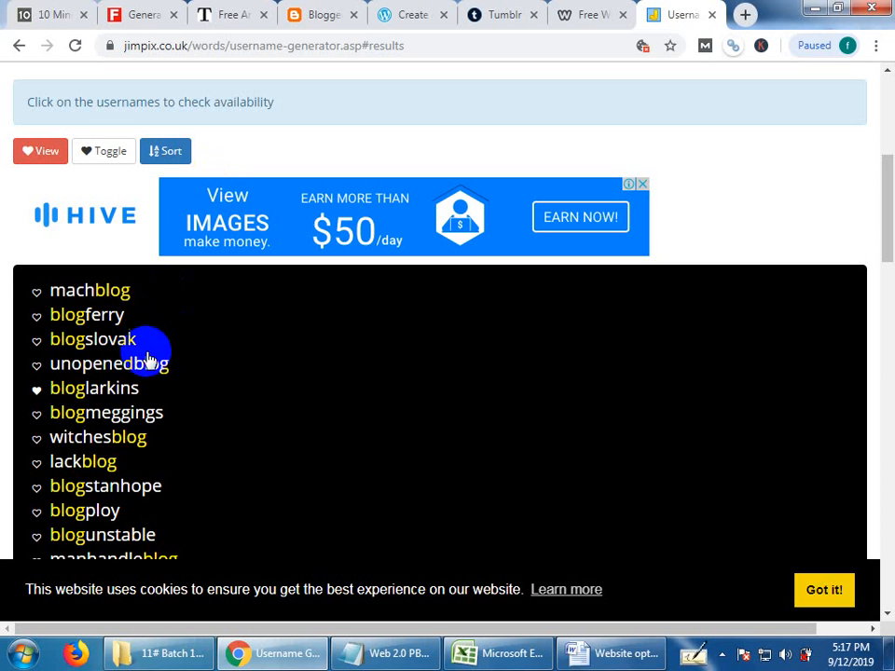
drag(177, 362, 47, 376)
double_click(51, 373)
key(ctrl+c)
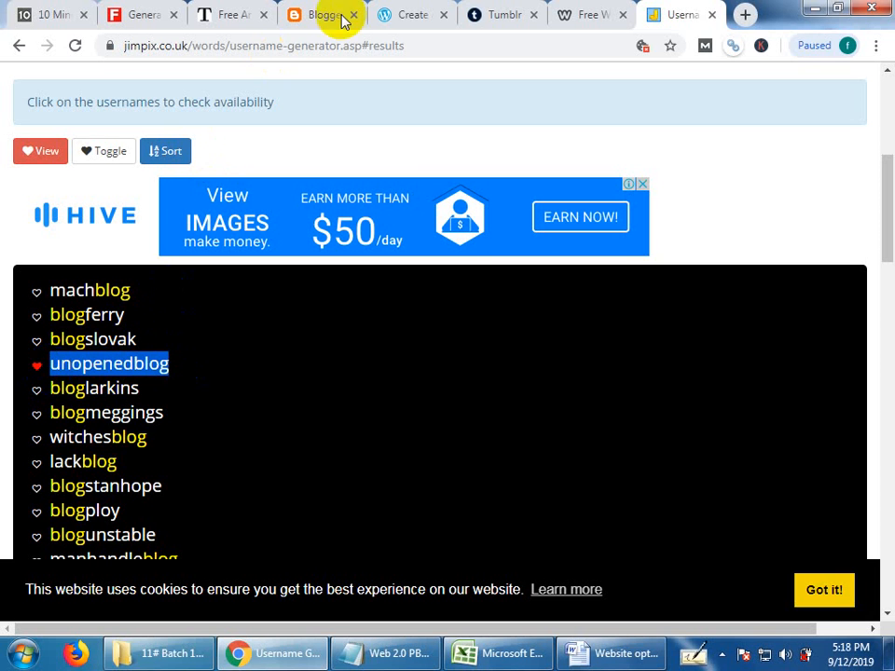
click(414, 14)
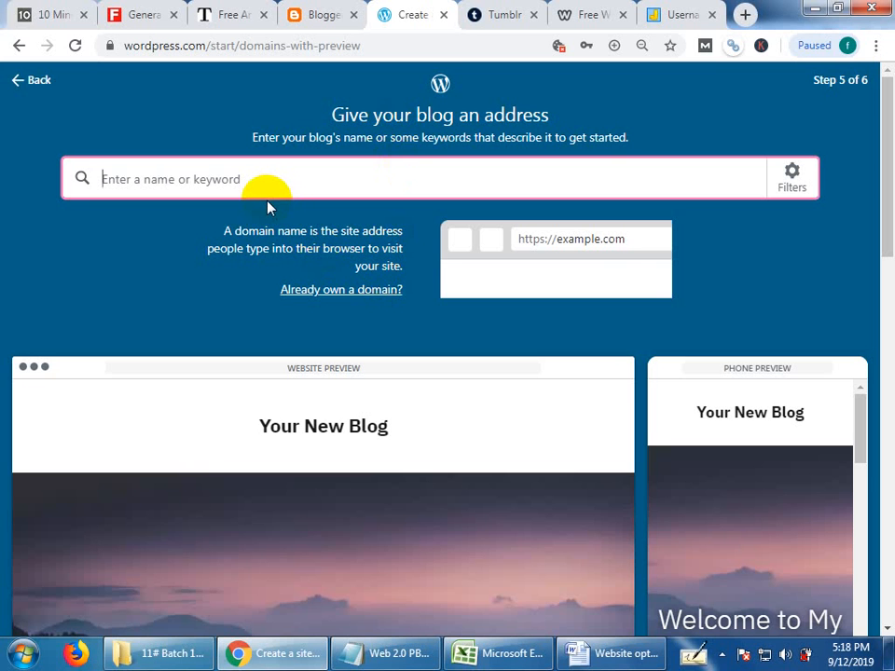
key(ctrl+v)
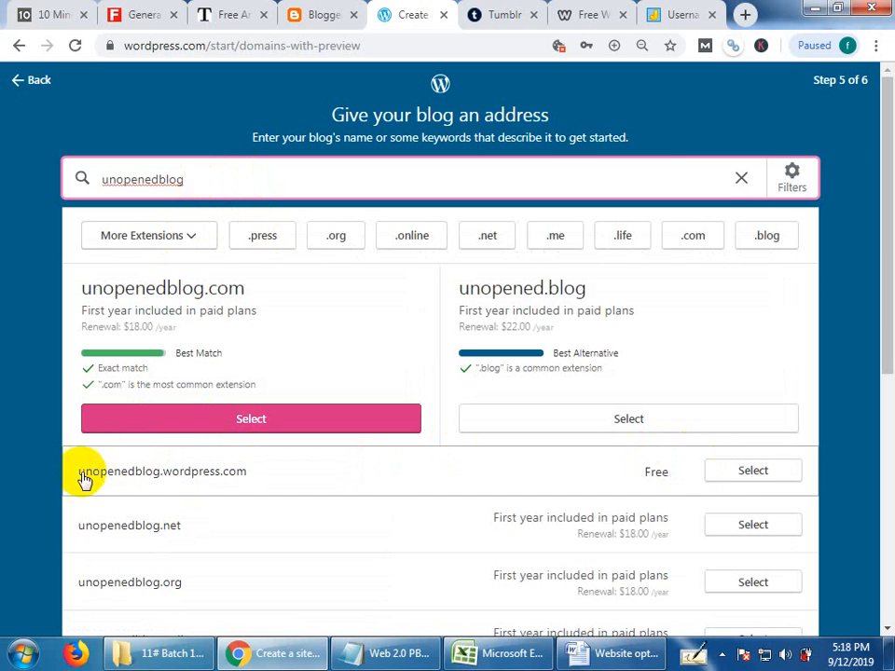
click(753, 471)
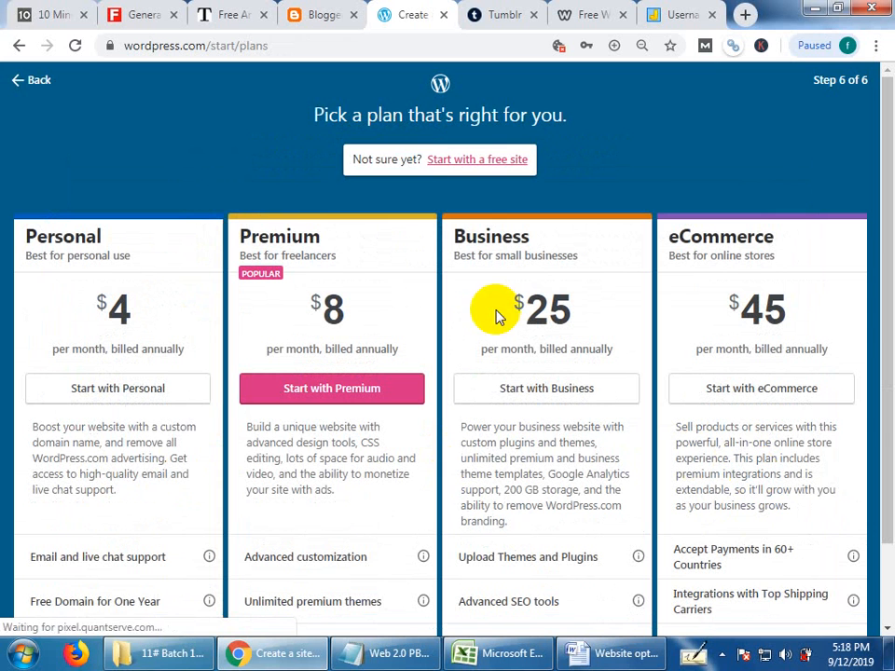
Skip the paid WordPress plans and start with a free site.
drag(356, 160, 399, 153)
click(683, 144)
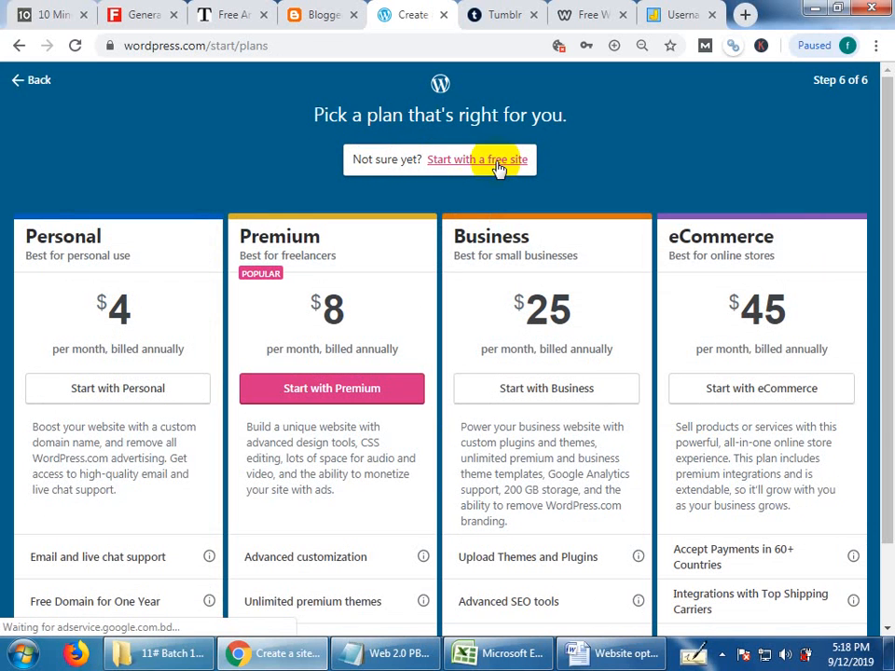
click(497, 162)
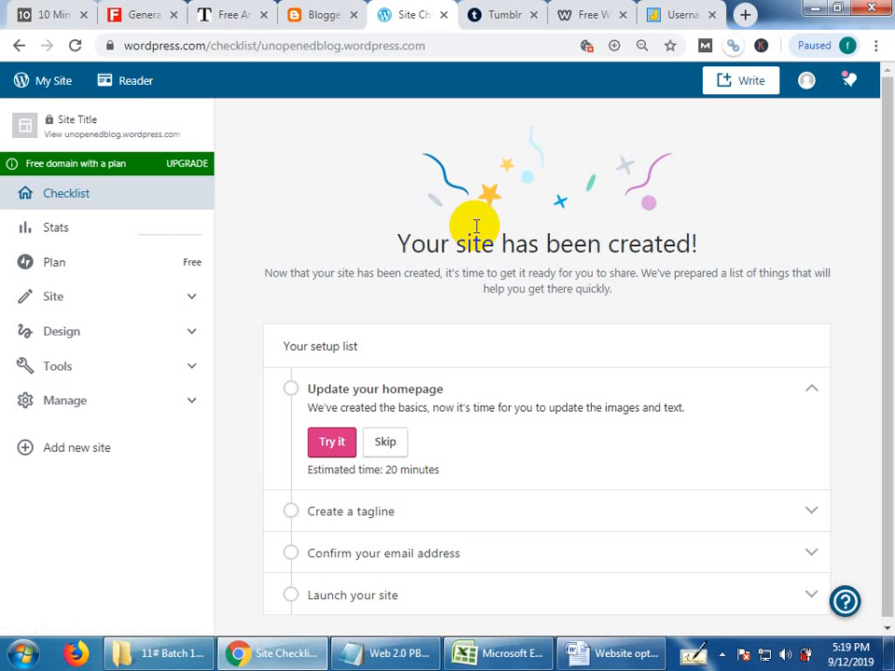
click(322, 14)
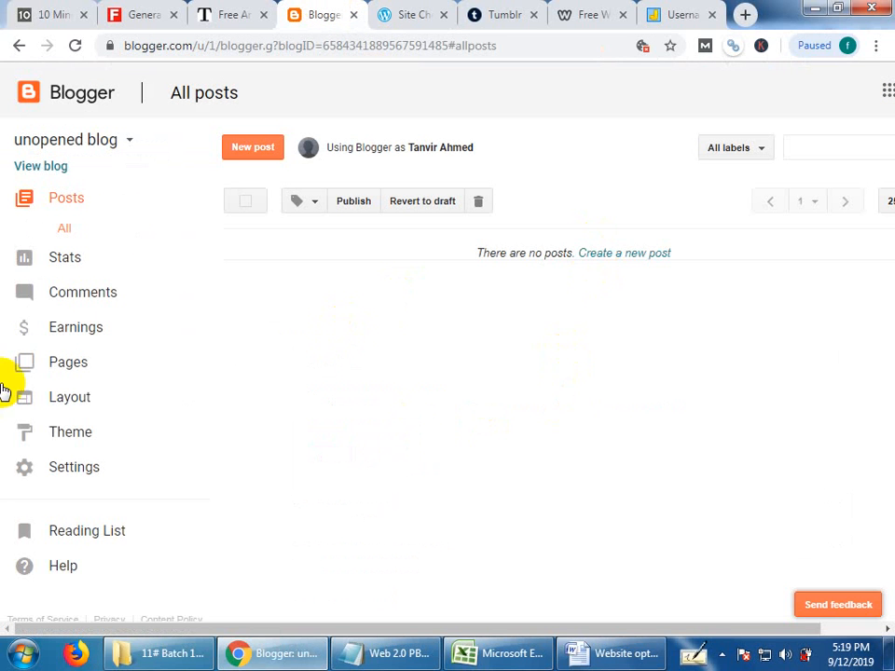
click(126, 147)
click(540, 474)
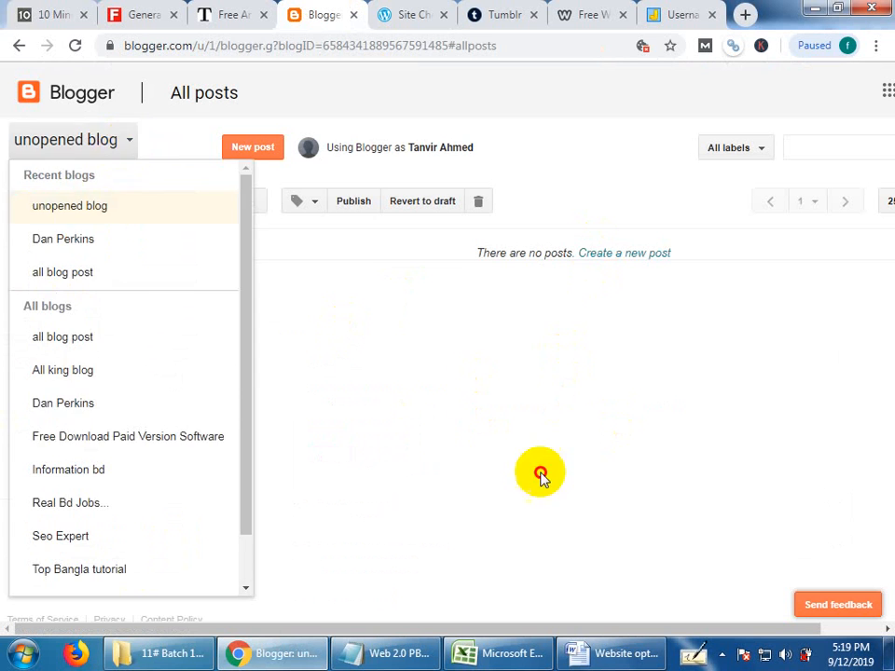
click(399, 14)
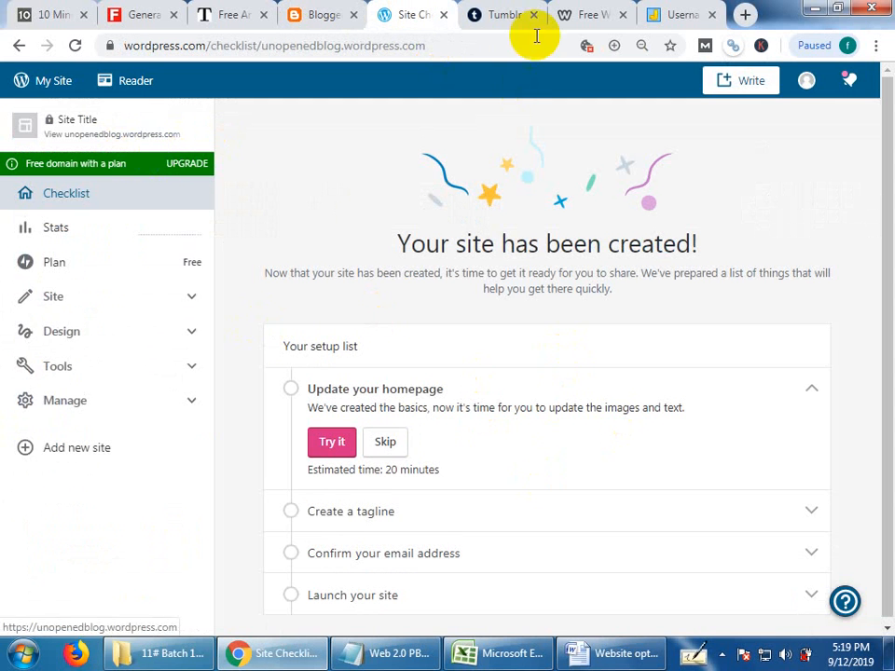
Switch to Tumblr and open the form for creating a new blog from the account options.
click(513, 13)
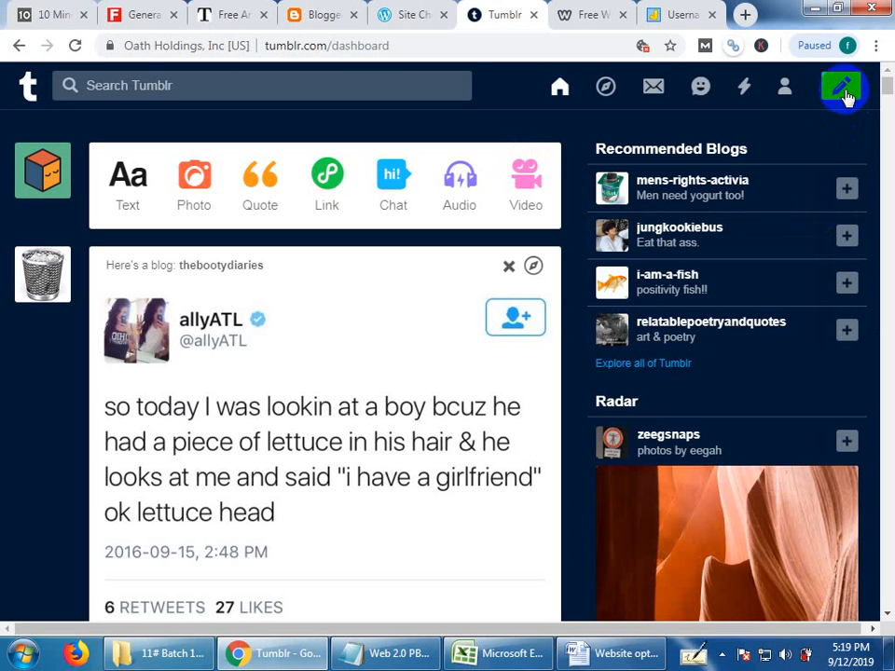
click(784, 89)
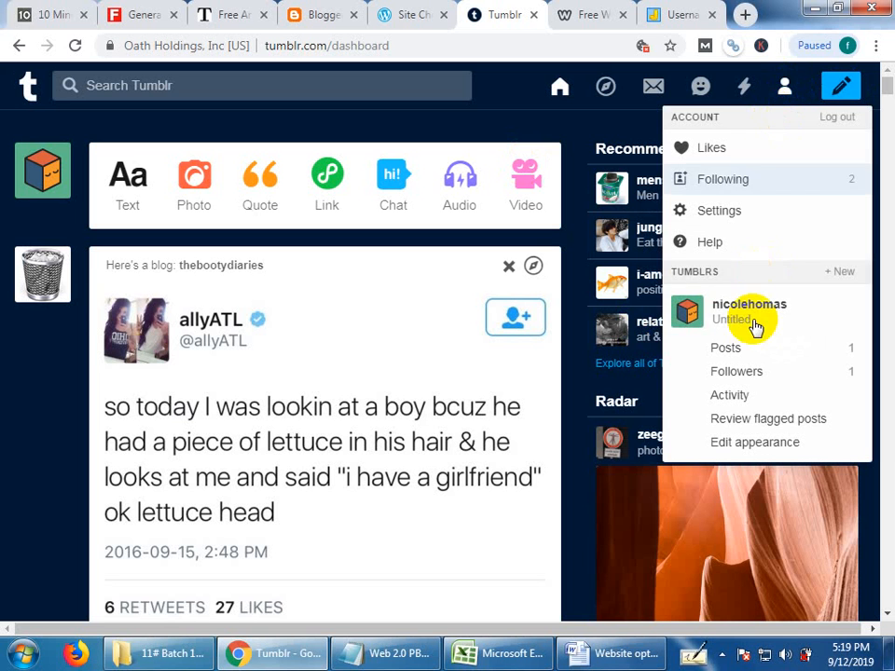
click(842, 276)
click(723, 657)
click(756, 527)
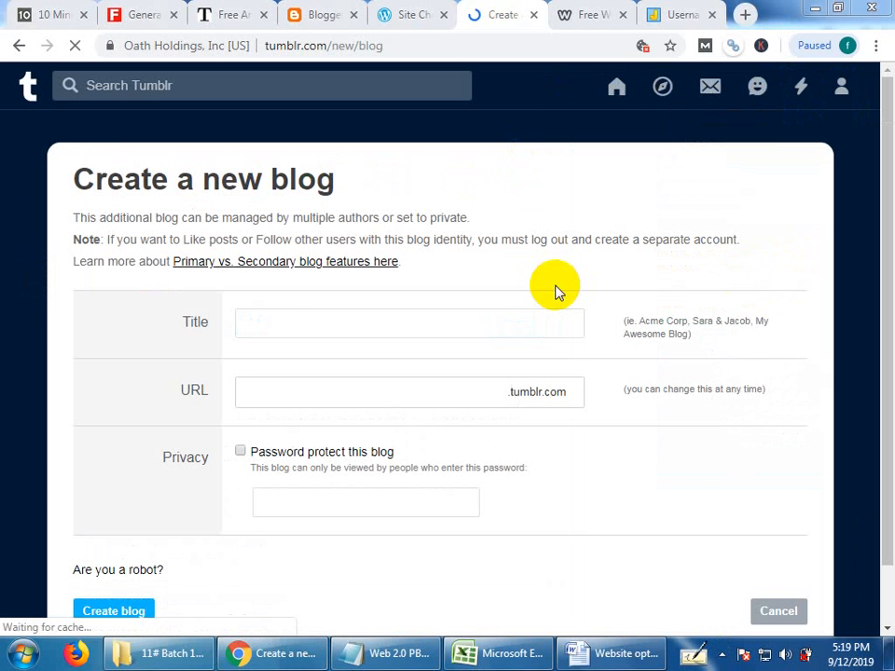
Copy "unopenedblog" from the username generator, then title the Tumblr blog "unopened blog" with the URL unopenedblog.tumblr.com.
click(277, 334)
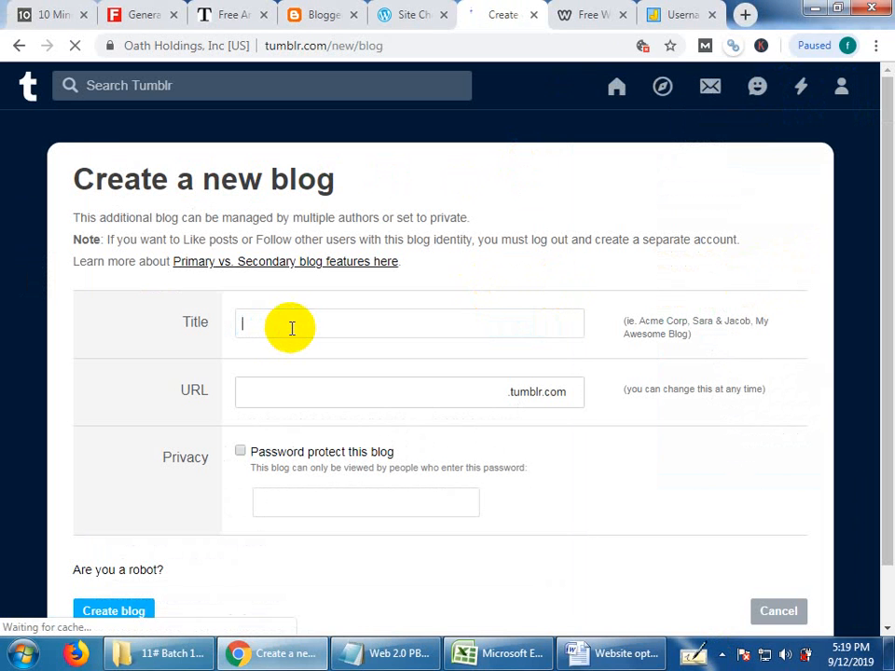
click(685, 13)
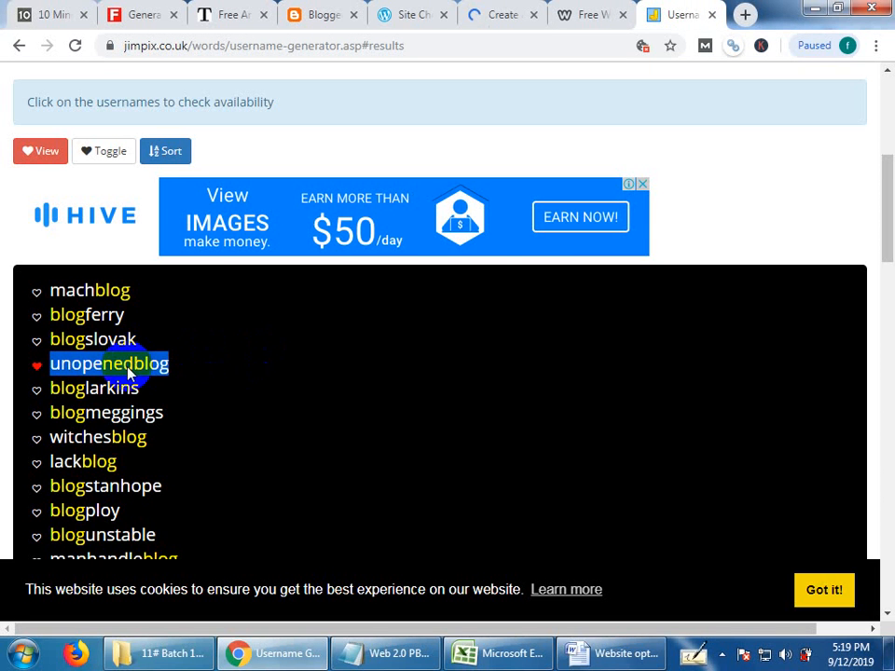
right_click(130, 365)
click(170, 500)
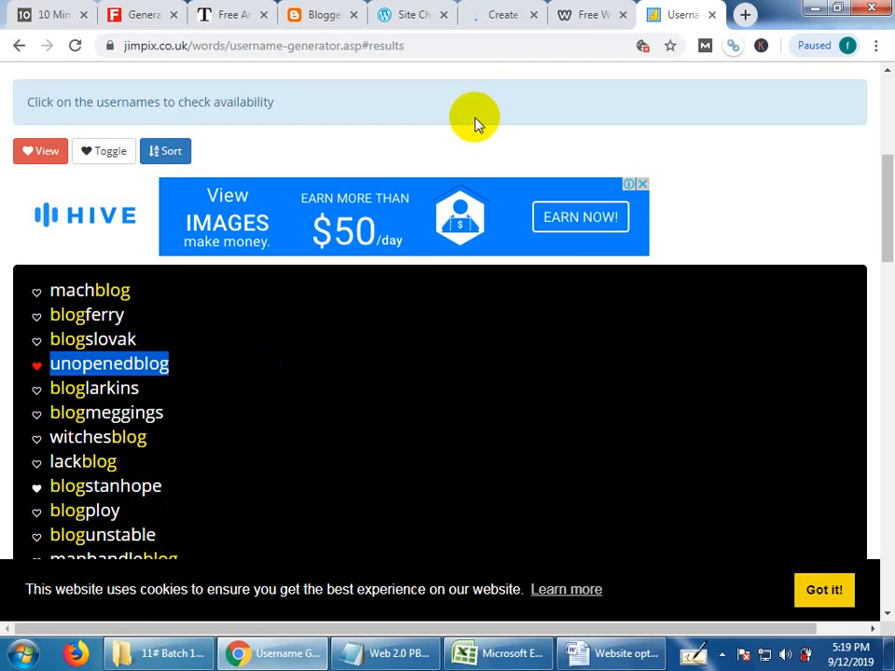
click(515, 10)
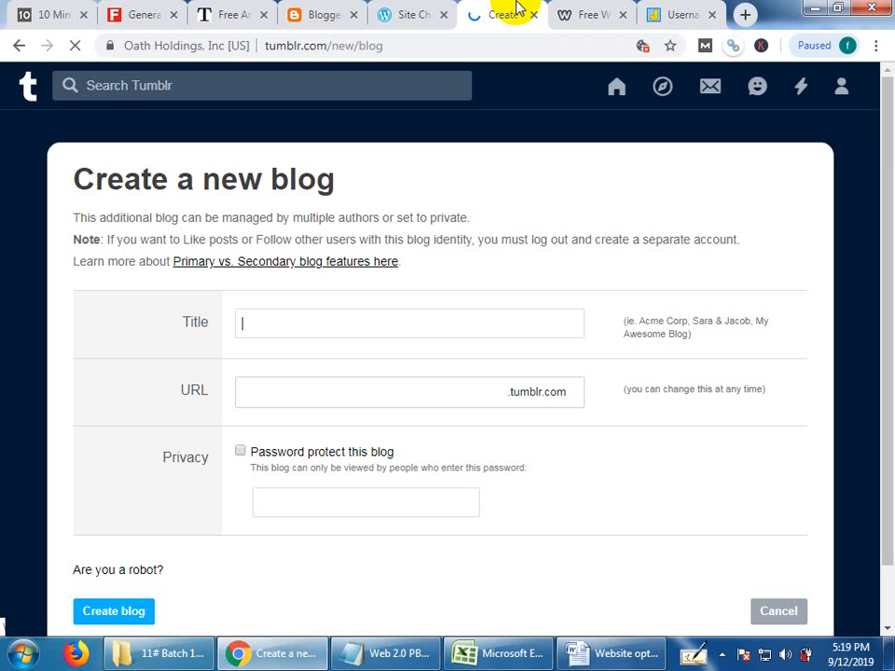
click(318, 323)
key(ctrl+v)
click(291, 323)
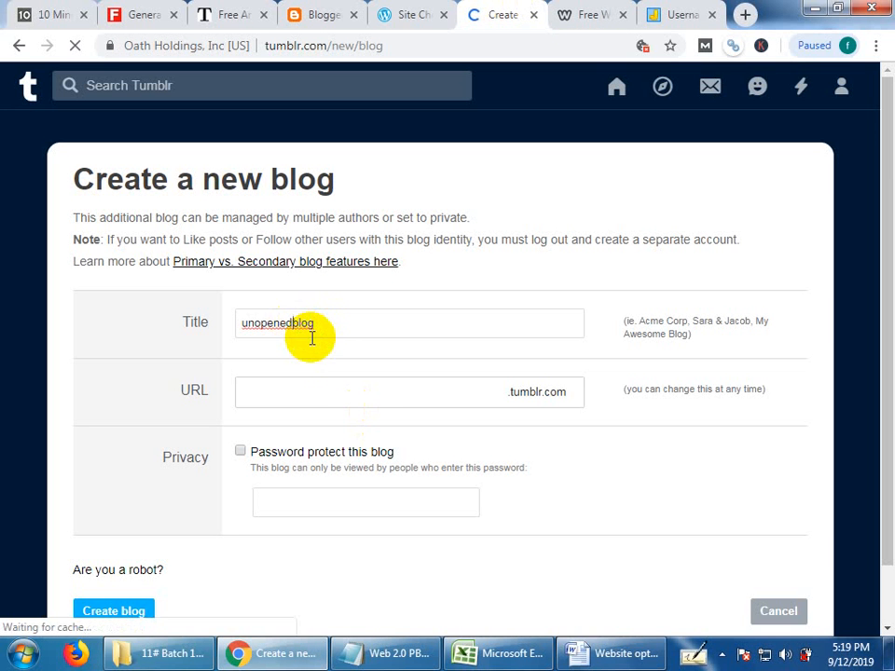
click(271, 389)
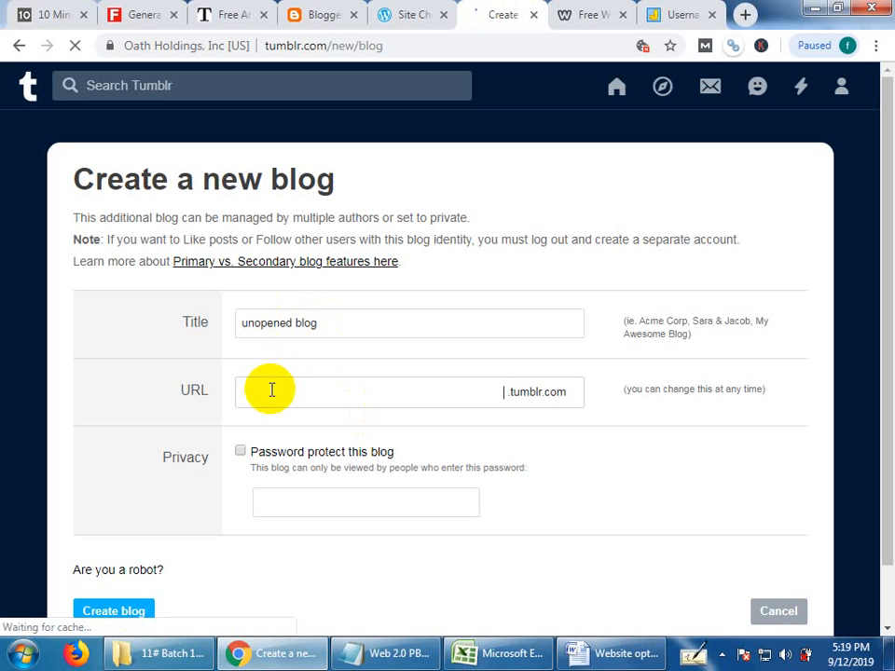
key(ctrl+v)
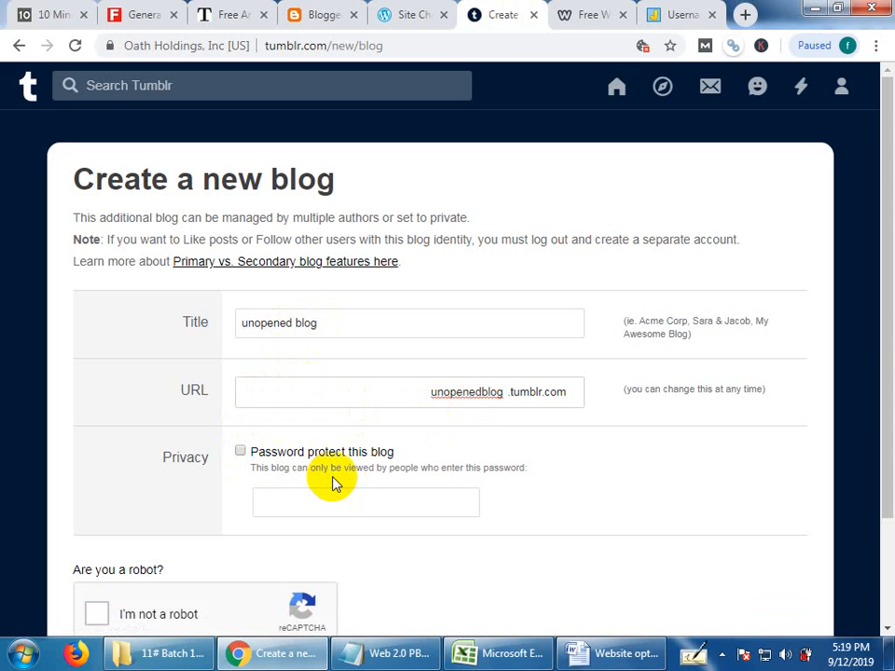
Start the robot check for the new Tumblr blog and try to pass it by selecting the bicycle images.
scroll(360, 515, down, 2)
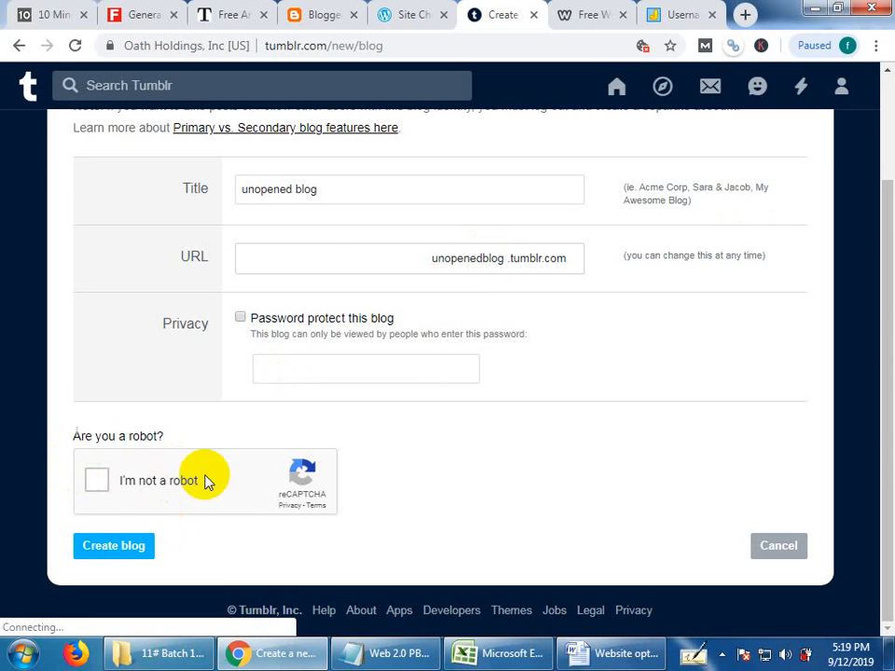
click(101, 477)
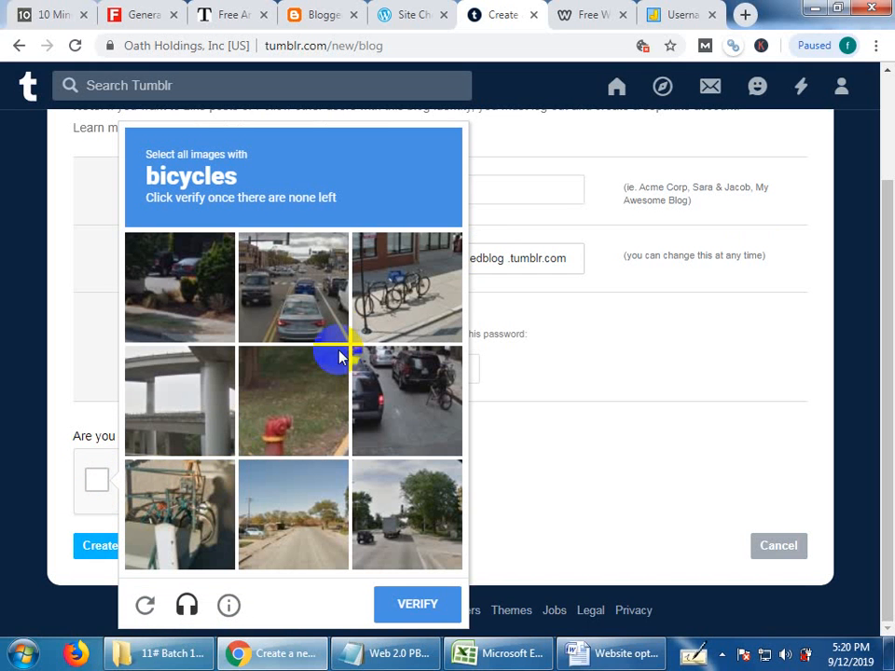
click(382, 278)
click(386, 382)
click(174, 515)
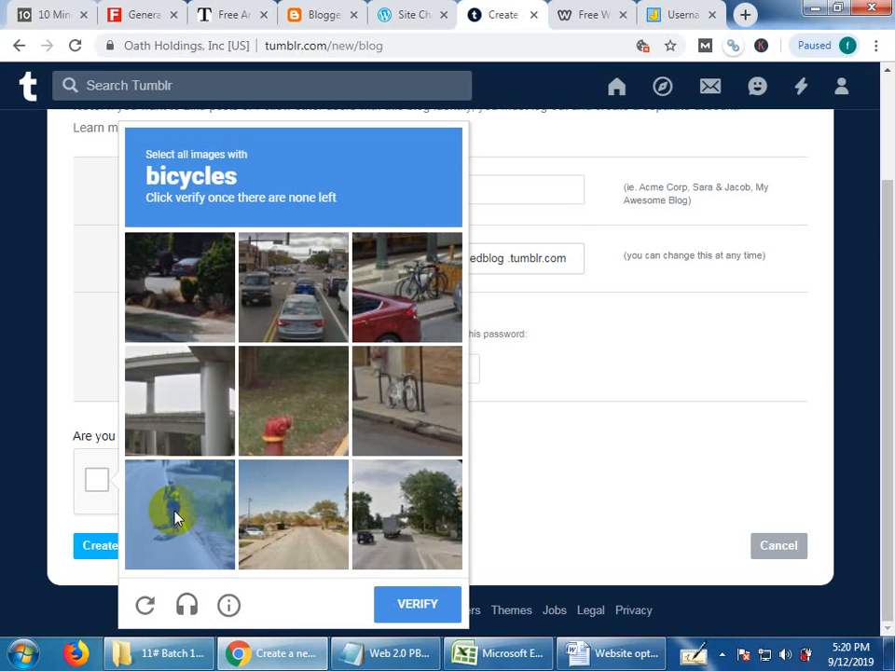
click(360, 409)
click(422, 310)
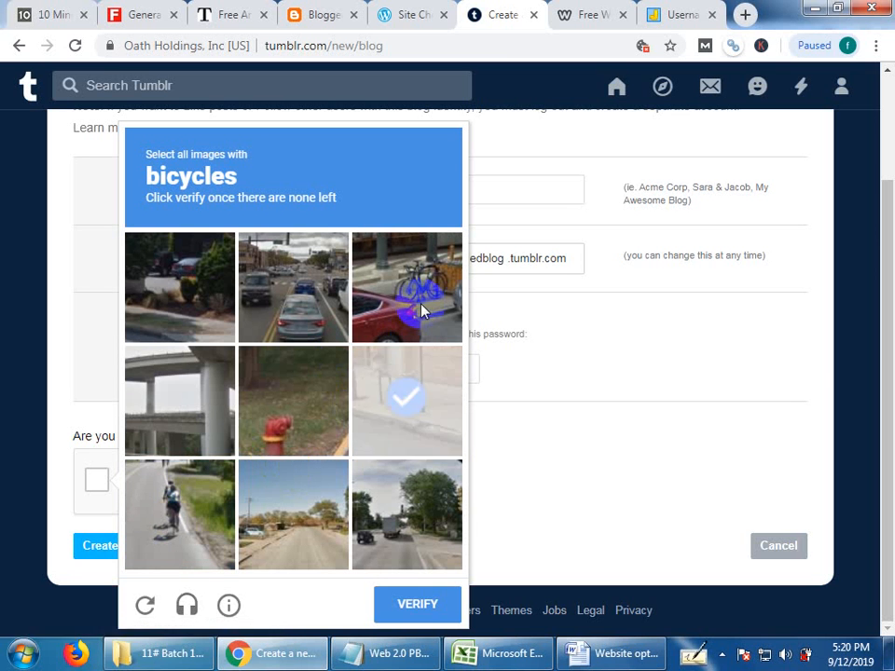
click(408, 394)
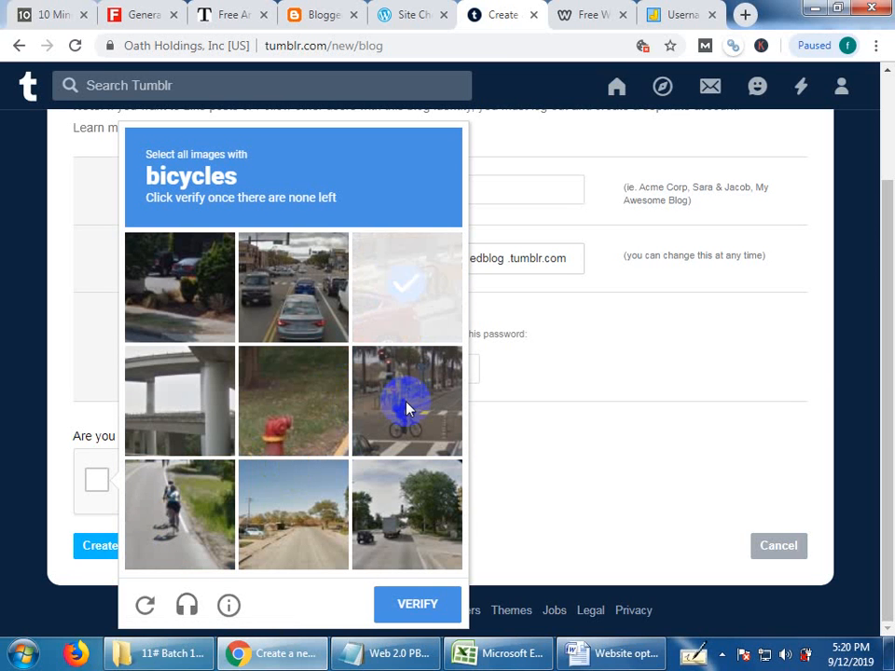
click(382, 611)
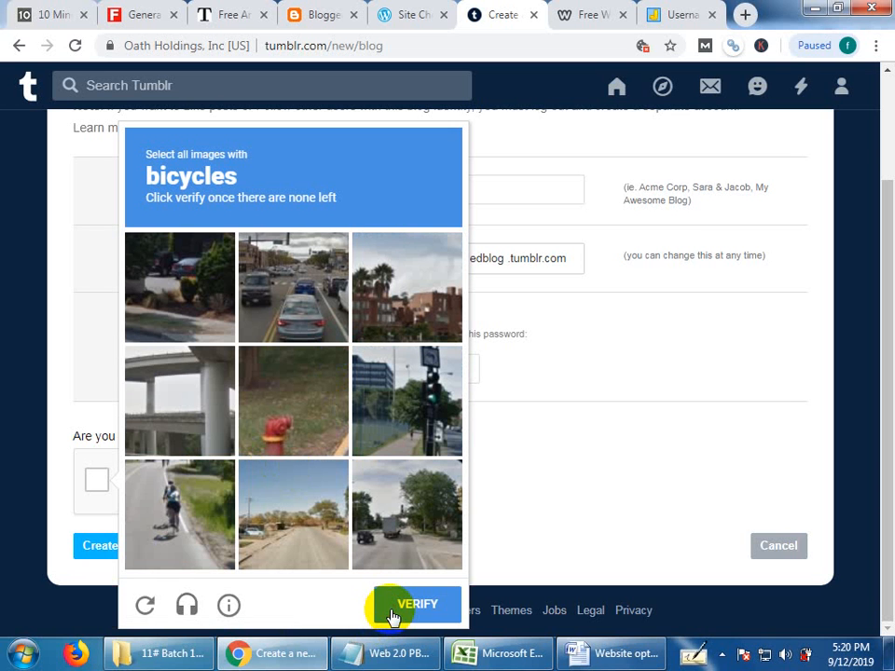
click(391, 612)
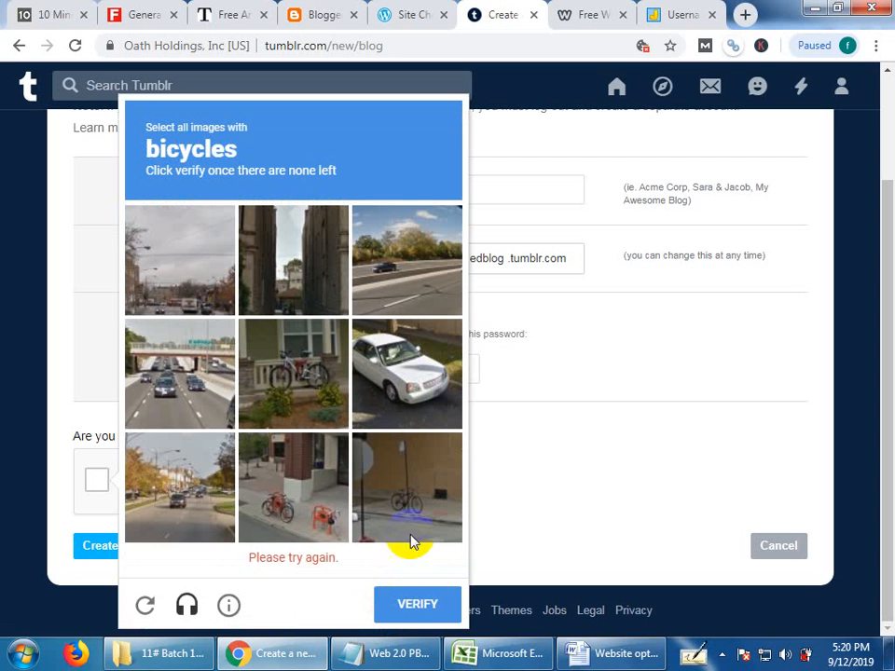
Pass the robot check by selecting the remaining bicycle images, and create the Tumblr blog.
click(413, 508)
click(305, 503)
click(297, 414)
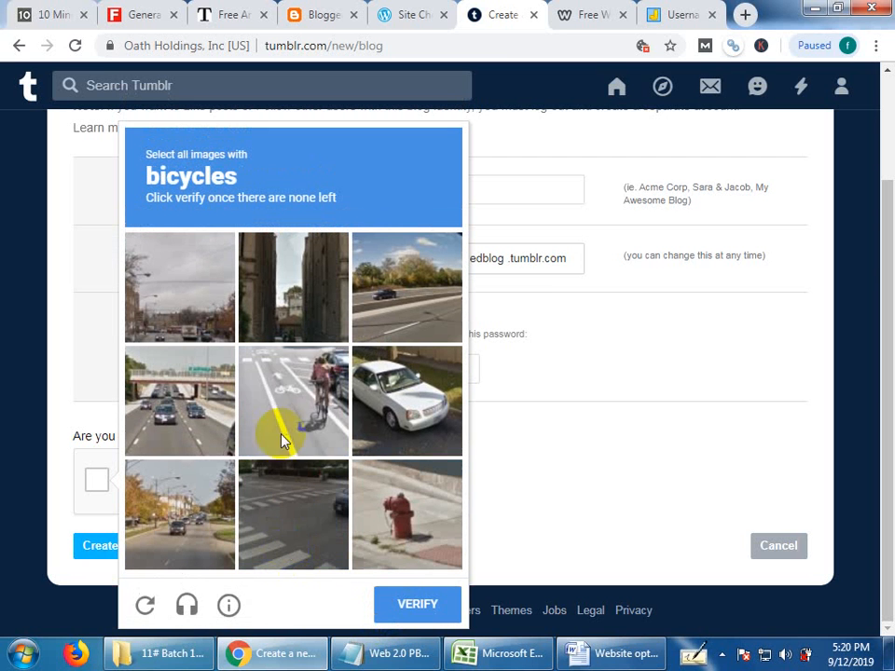
click(283, 426)
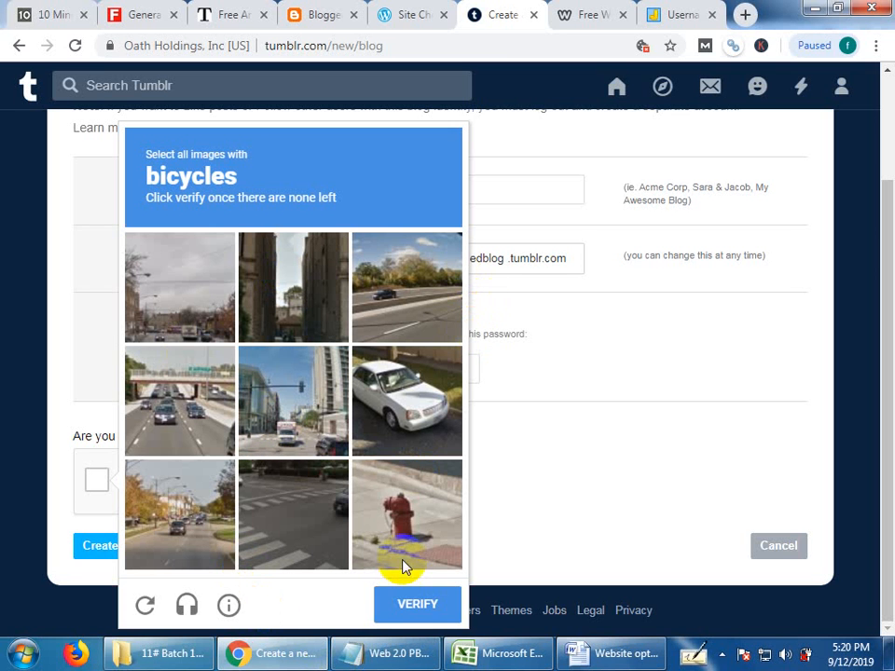
click(380, 602)
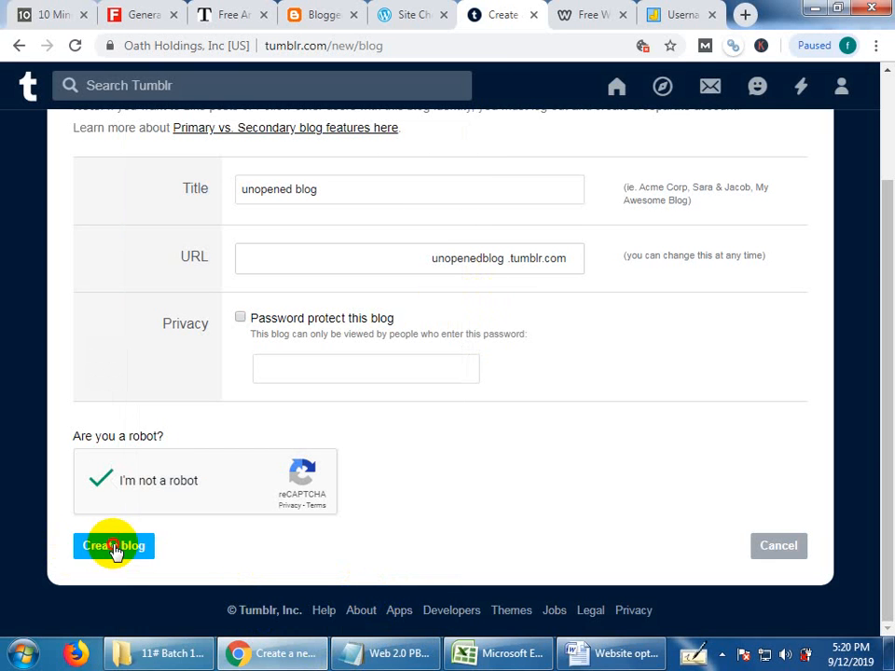
click(123, 544)
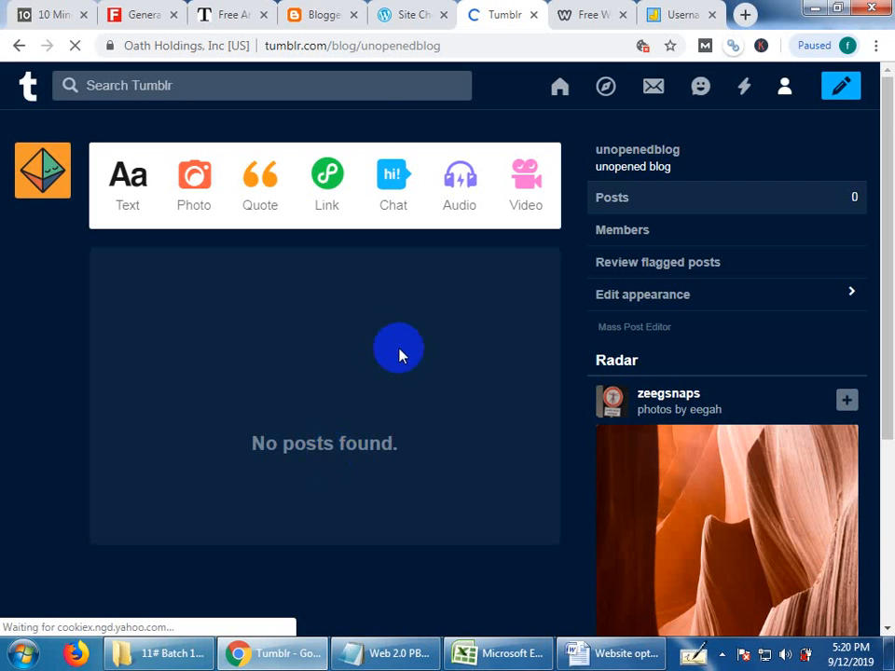
Switch to Weebly, start creating a website and fill the sign-up form with the saved full name and country.
click(571, 11)
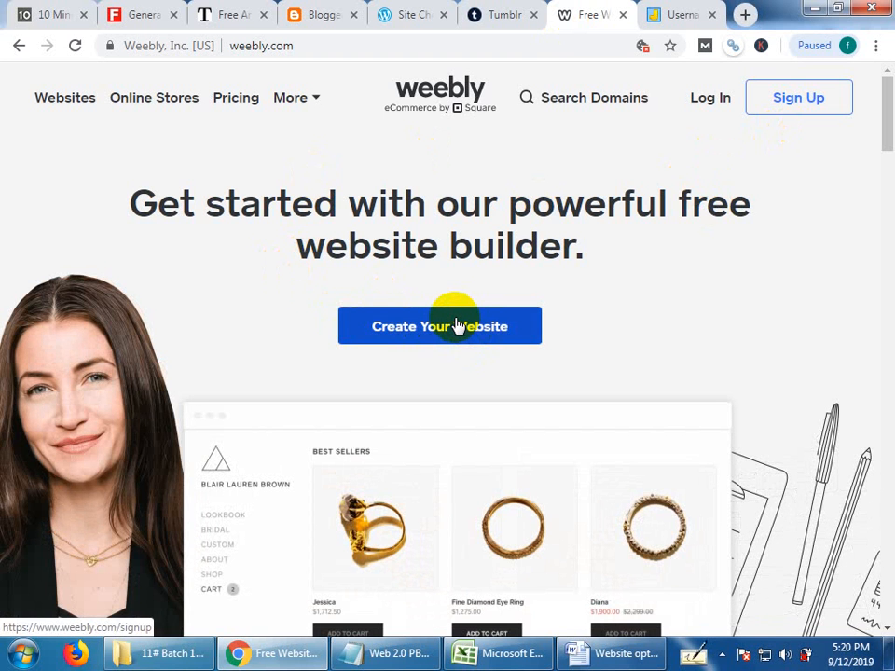
click(458, 325)
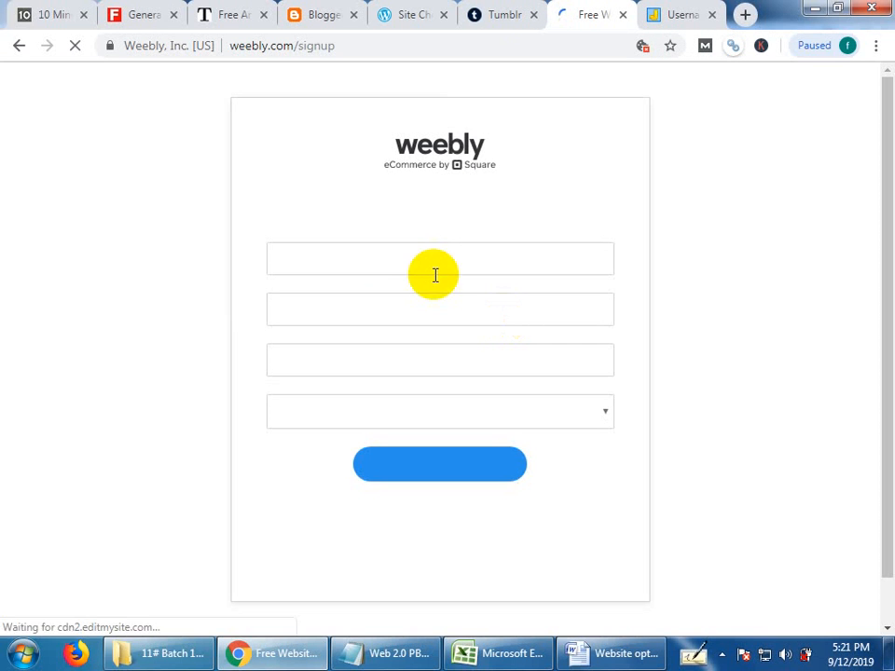
click(367, 263)
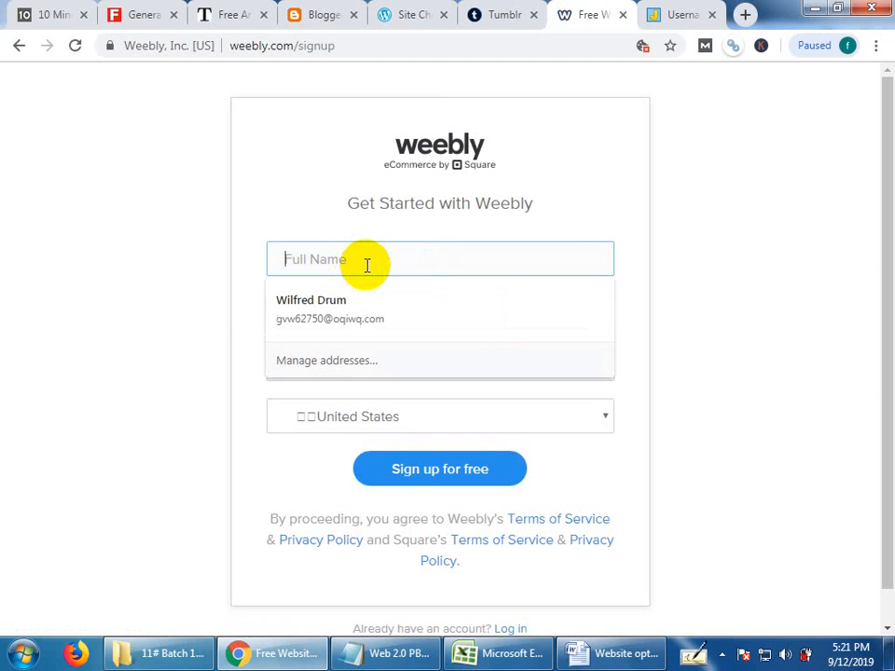
click(326, 296)
Replace the autofilled e-mail in the Weebly sign-up form with the temporary address copied from 10 Minute Mail.
key(Tab)
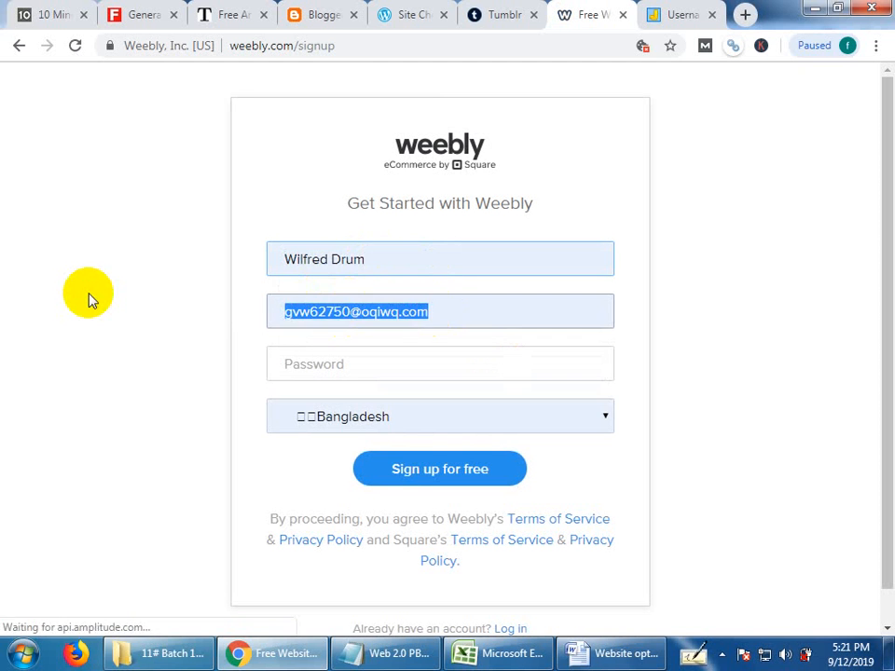
key(BackSpace)
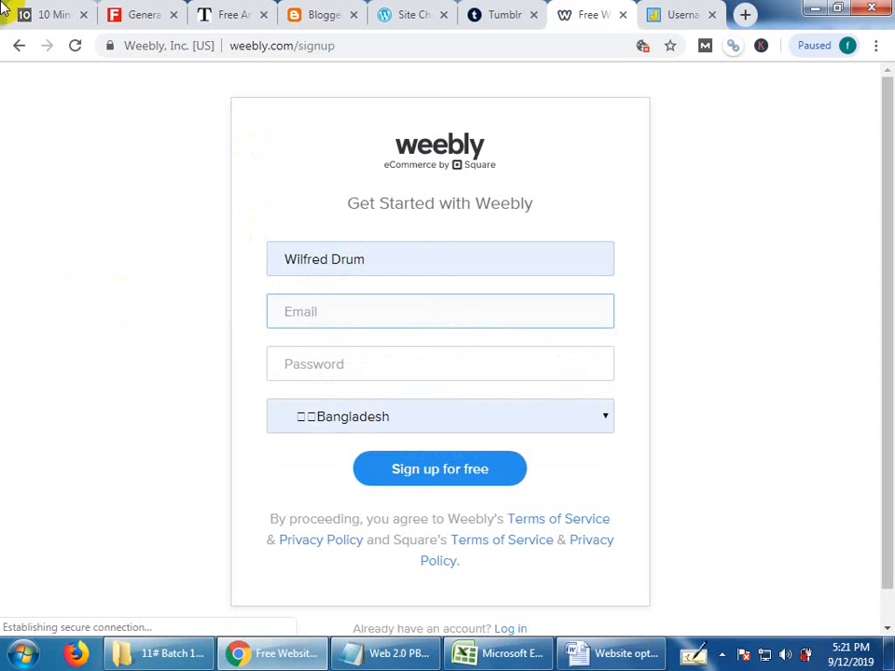
click(50, 13)
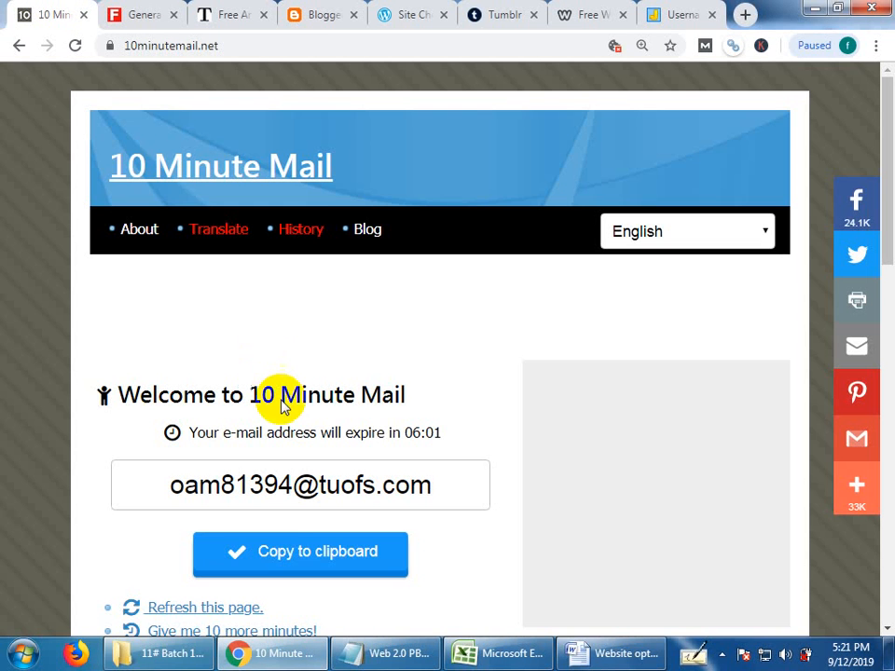
click(289, 540)
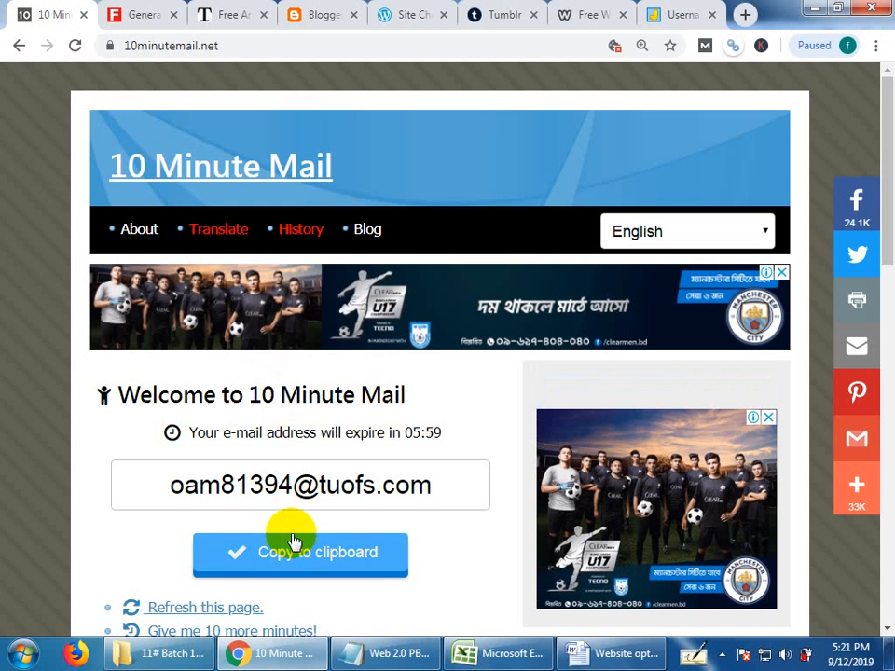
click(595, 11)
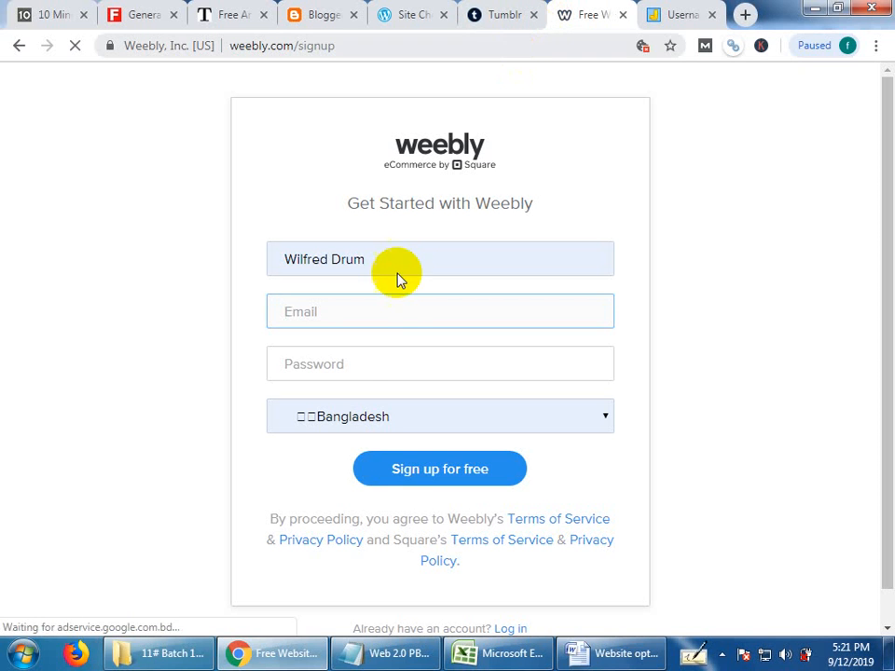
key(ctrl+v)
key(Tab)
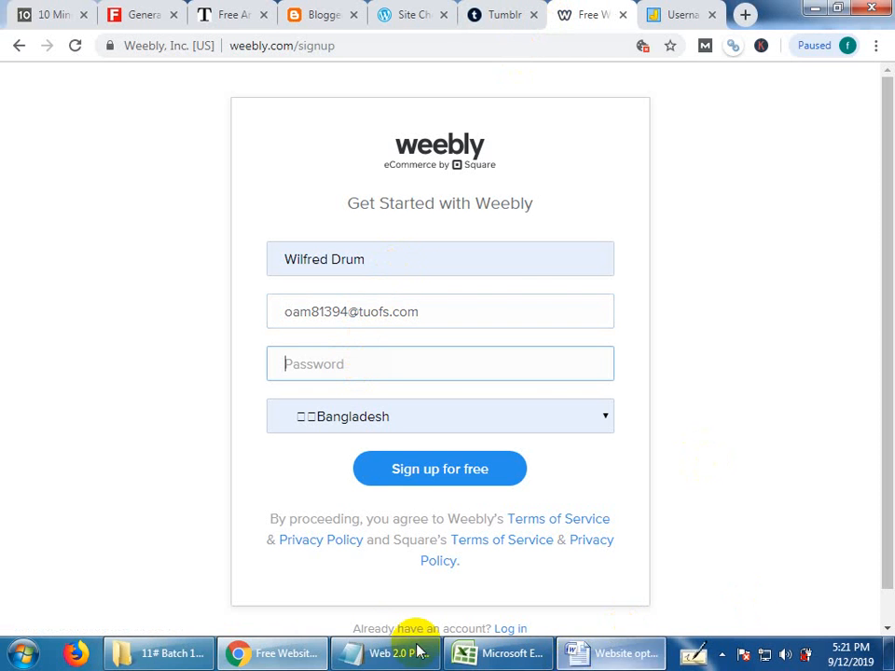
Enter the account password prepared in the Notepad file, submit the free Weebly sign-up, save the login in the browser and dismiss the repeated save prompt.
click(382, 654)
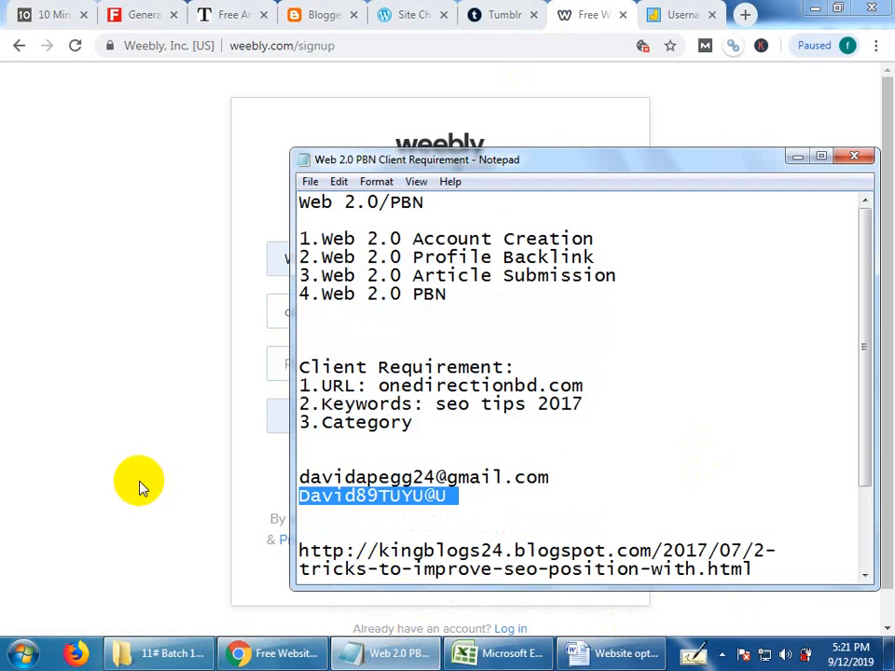
click(138, 489)
click(334, 364)
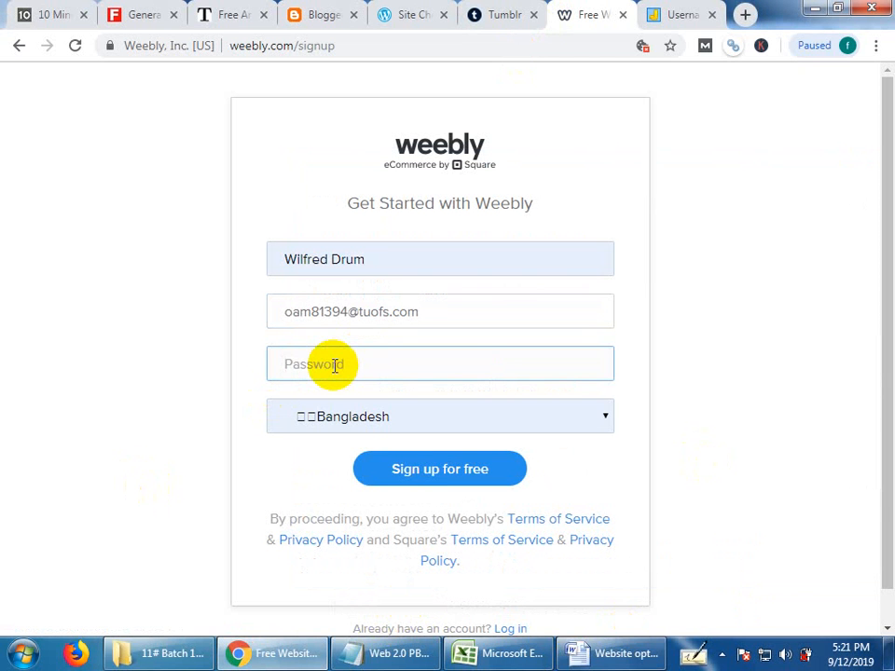
key(ctrl+v)
click(411, 470)
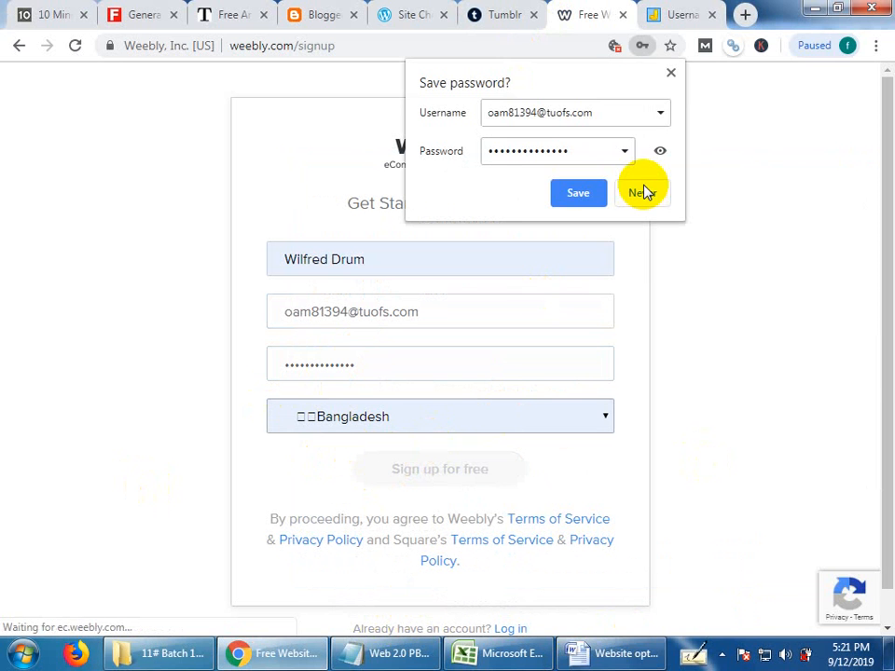
click(572, 193)
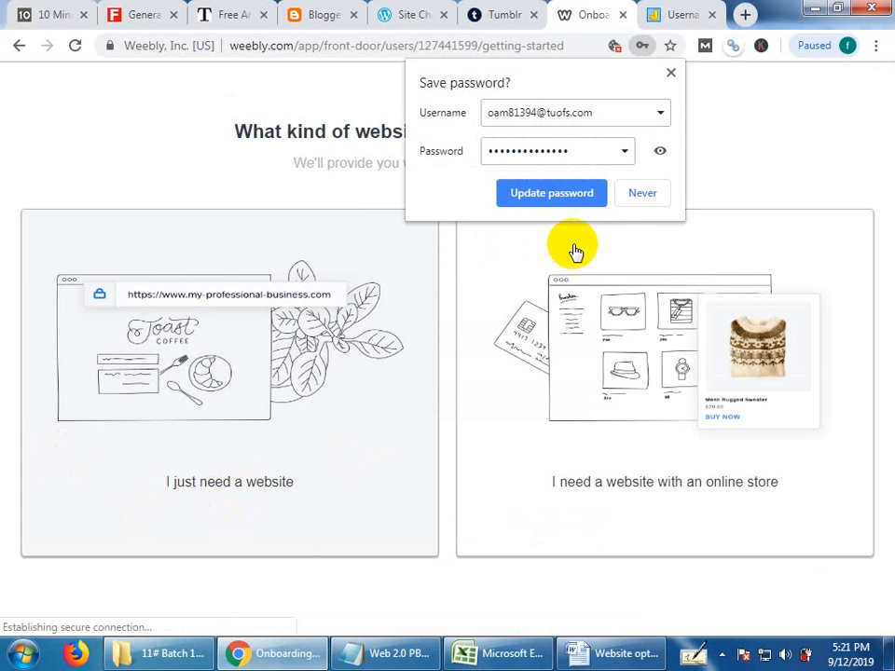
click(671, 69)
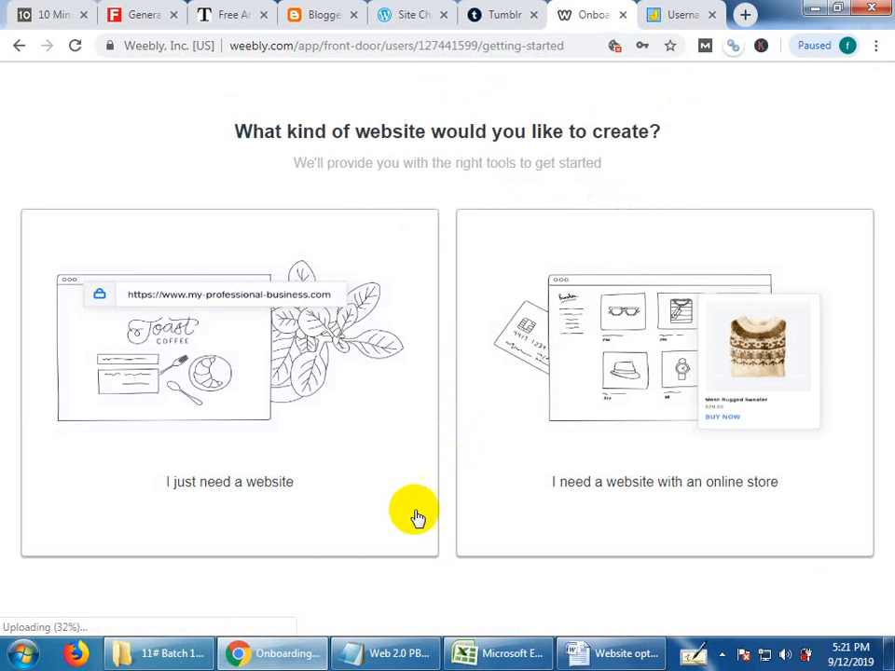
Choose a website without an online store, pick the Upstart theme from the Blog category and start editing the site.
click(254, 496)
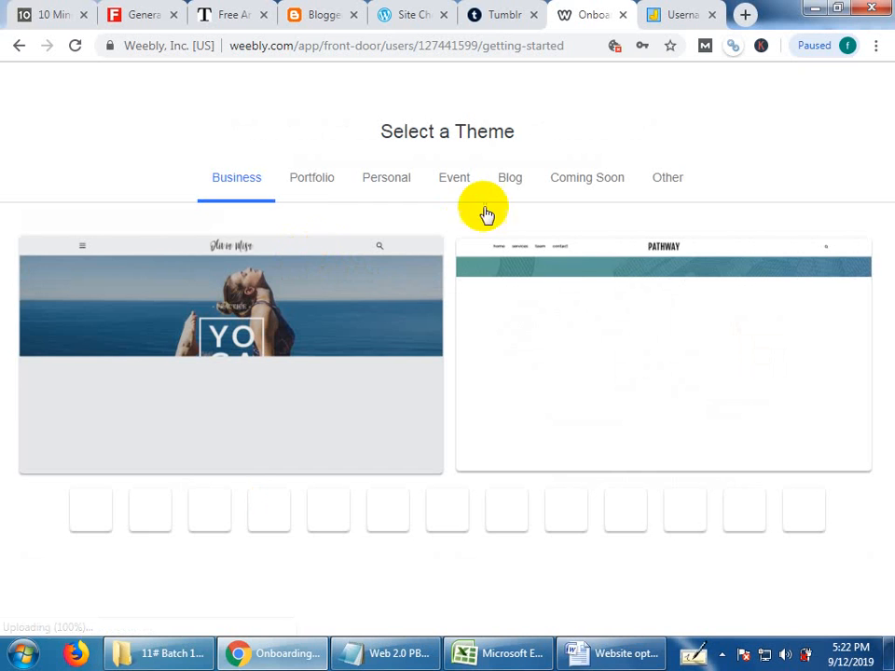
click(504, 180)
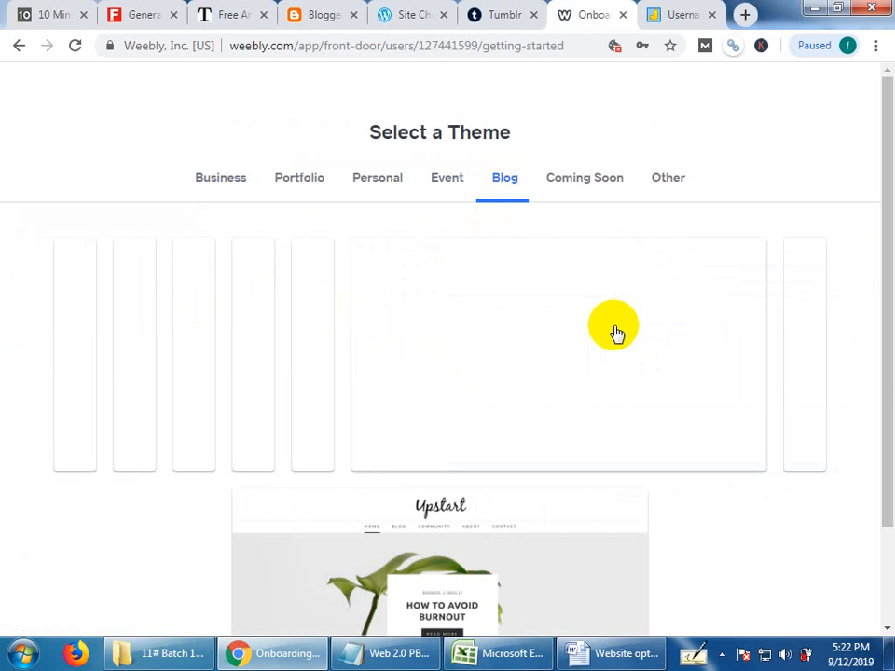
click(403, 566)
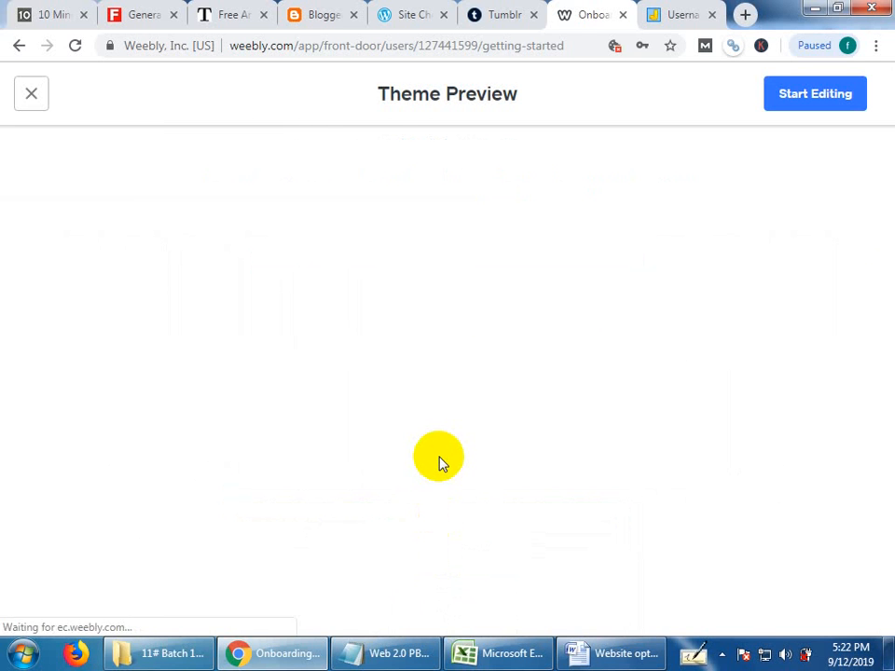
click(821, 97)
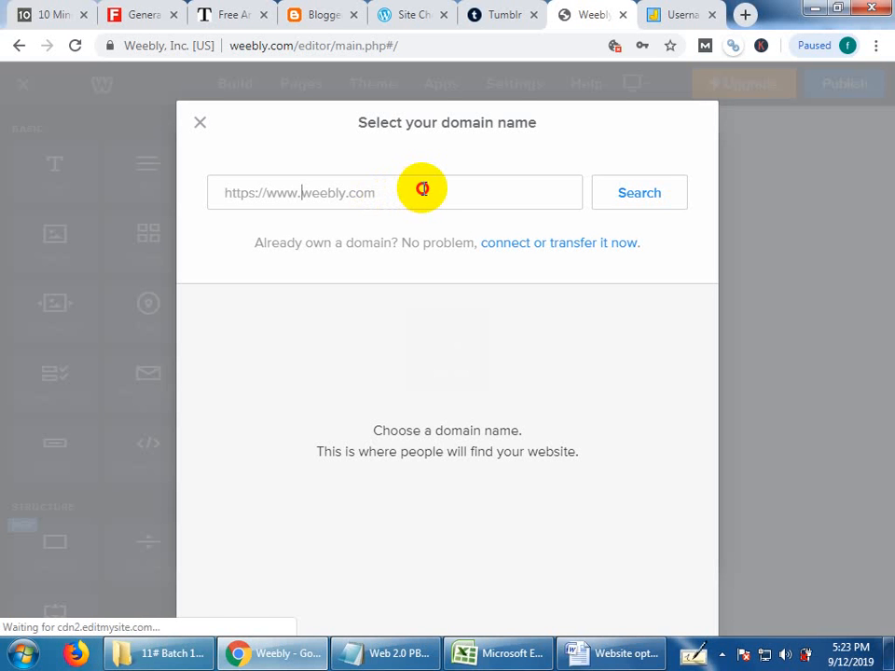
Copy "unopenedblog" from the username generator and enter it as the Weebly site's domain name.
click(422, 190)
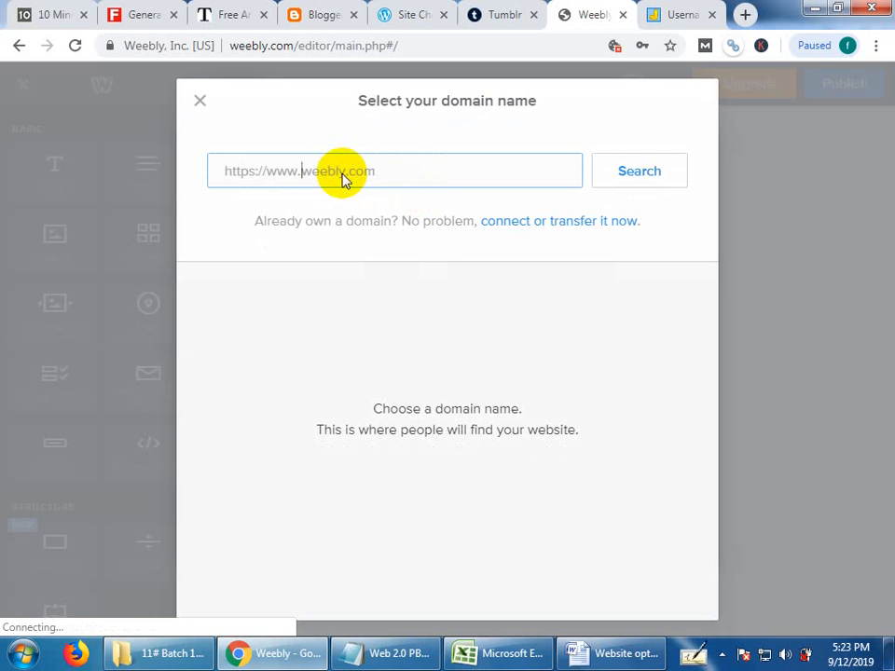
click(295, 176)
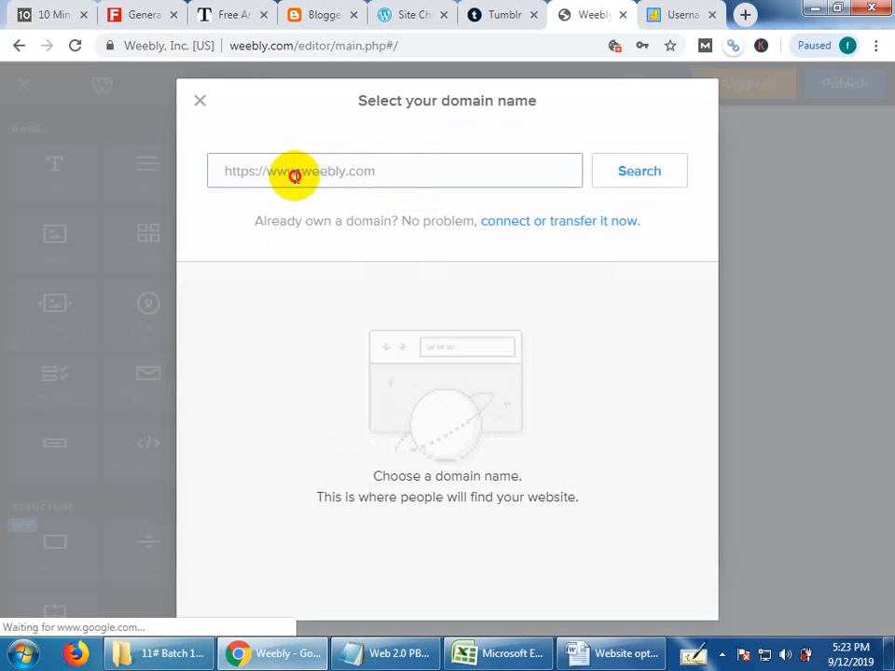
click(295, 168)
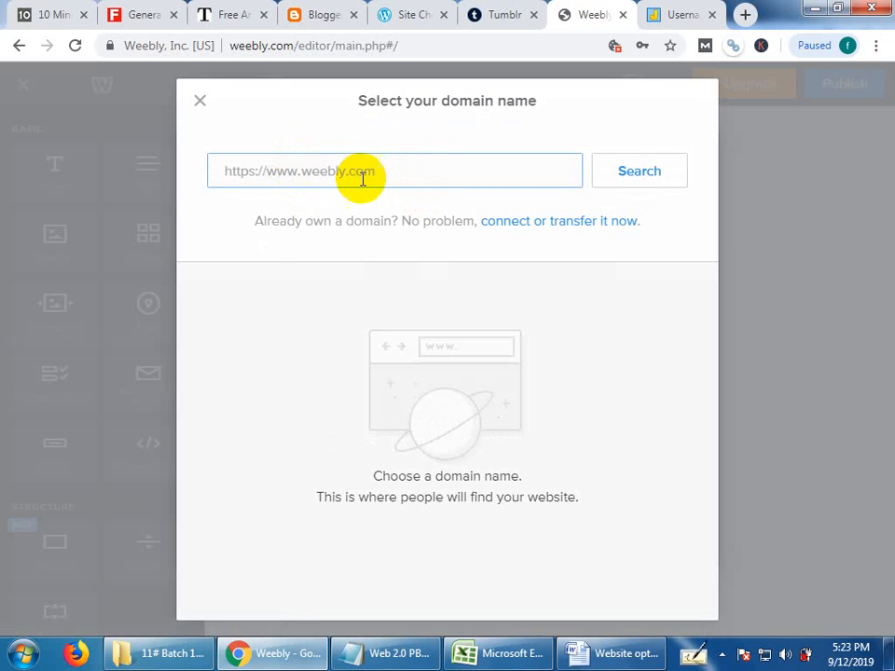
click(683, 13)
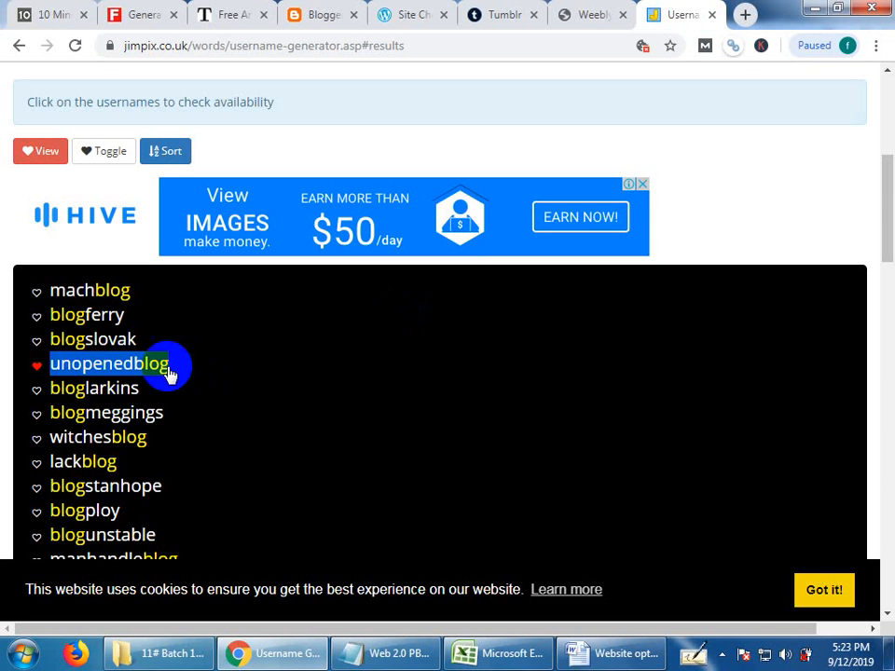
right_click(160, 364)
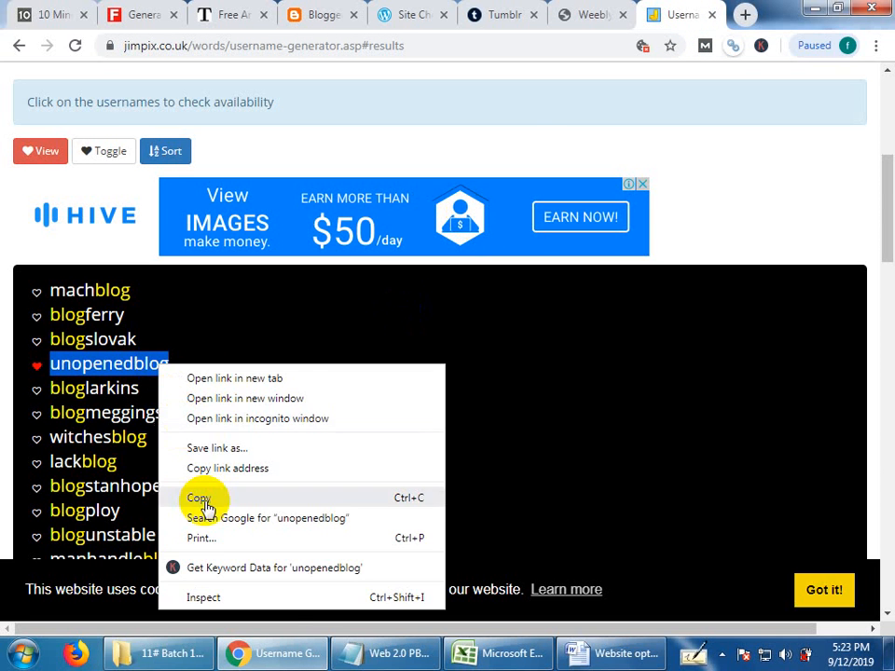
click(202, 499)
click(587, 12)
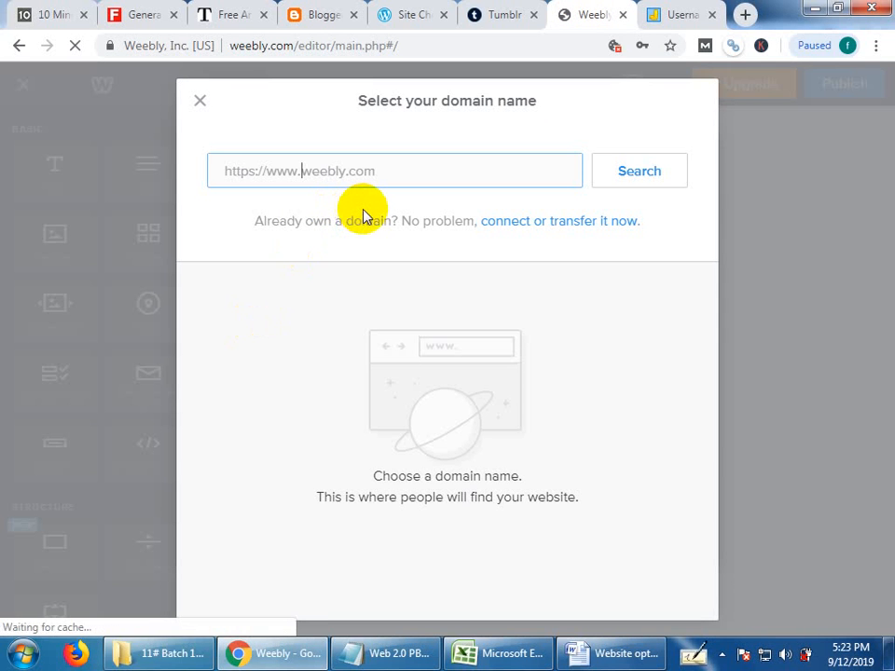
key(ctrl+v)
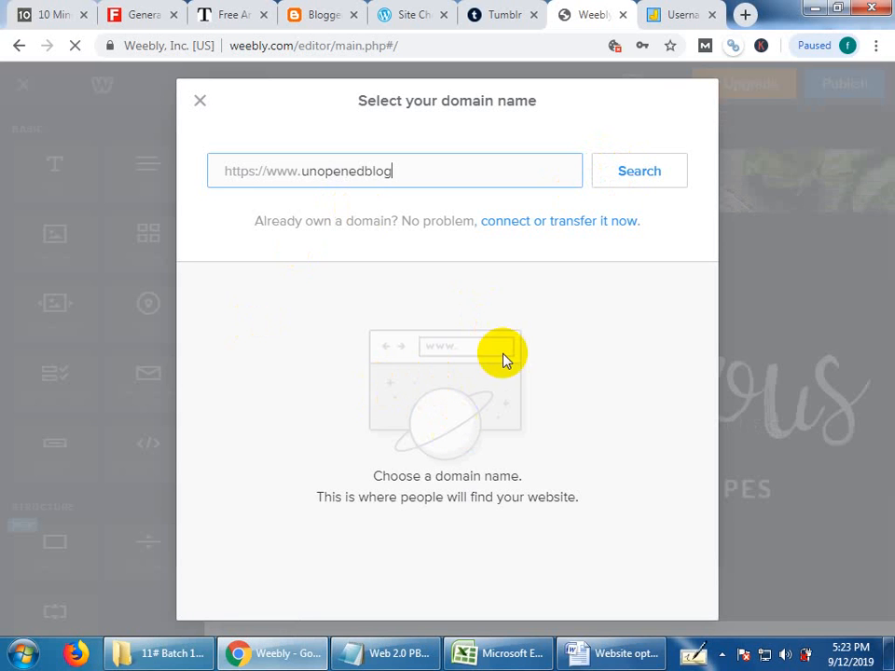
Search for the entered domain name and set up the free subdomain unopenedblog.weebly.com.
click(625, 173)
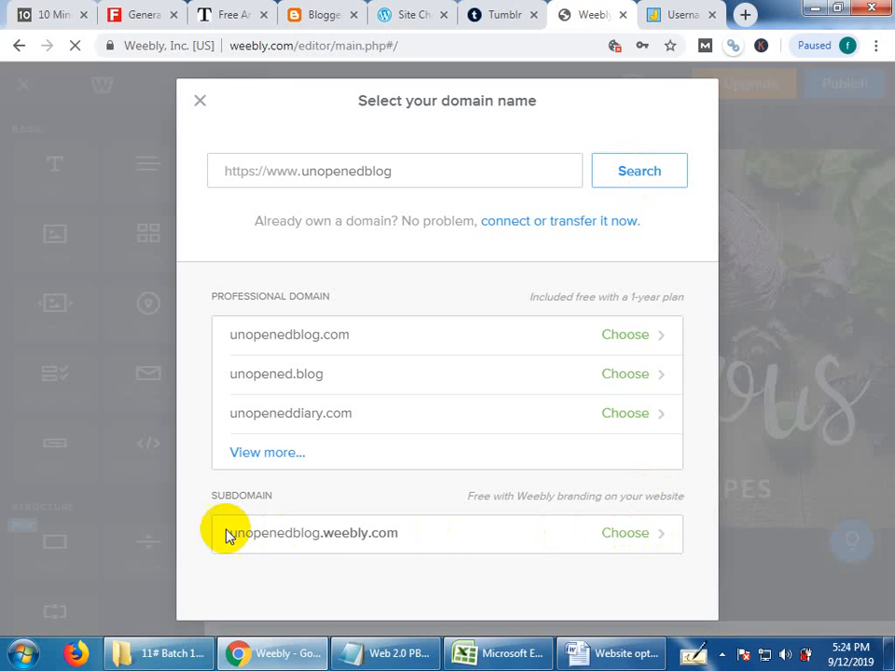
click(635, 531)
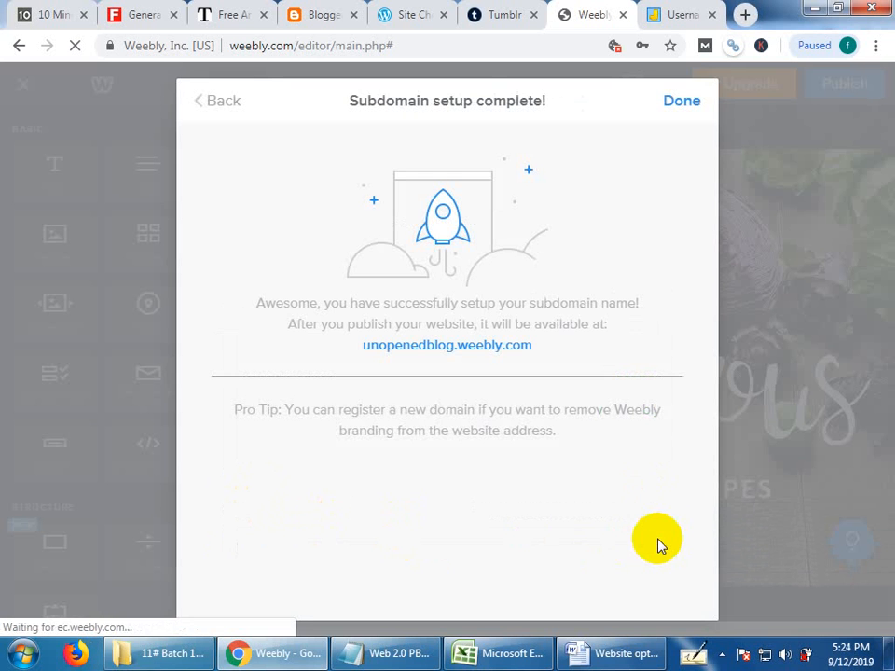
click(693, 106)
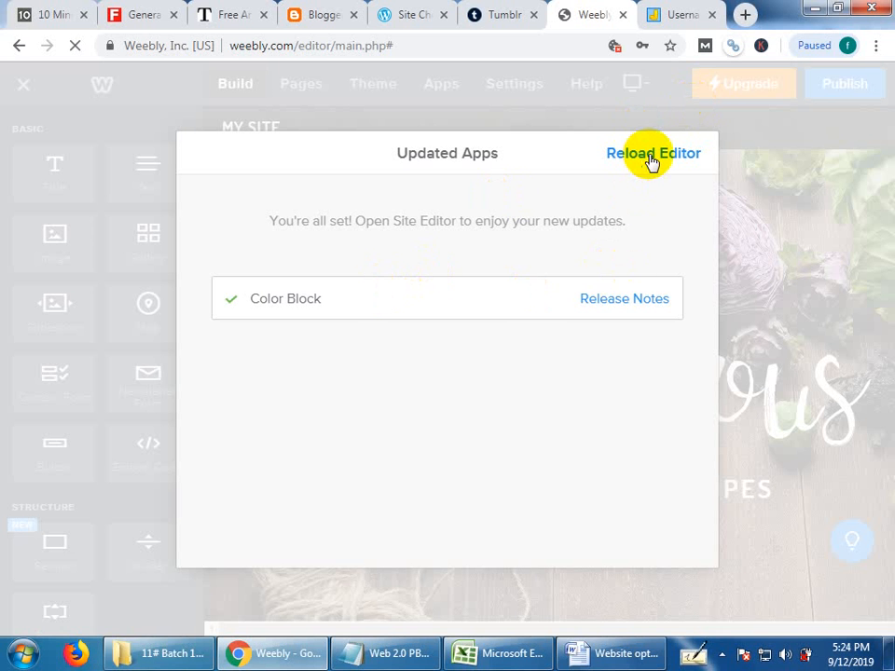
Look at the Color Block app's release notes, close them and return to the Weebly editor.
click(618, 296)
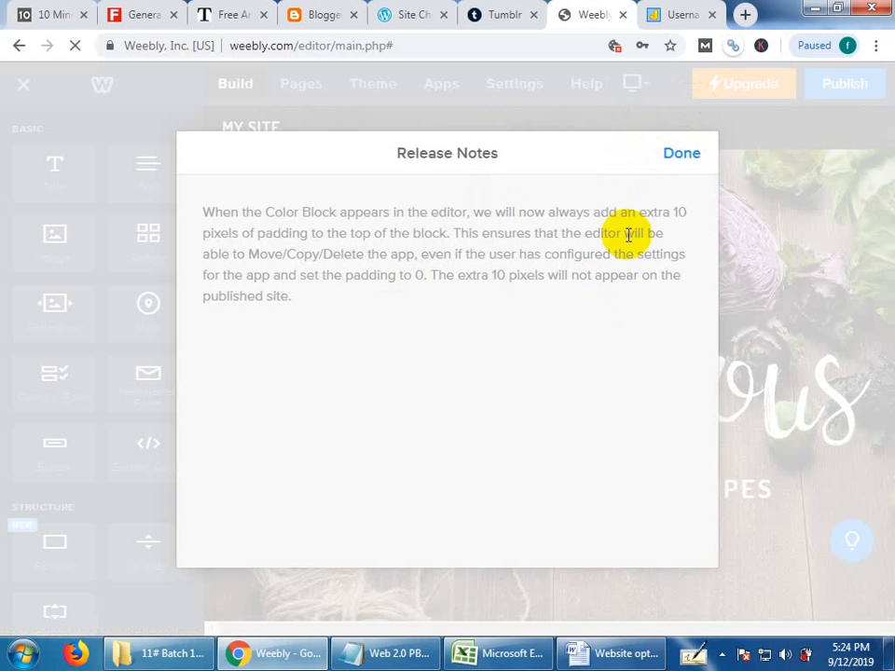
click(677, 160)
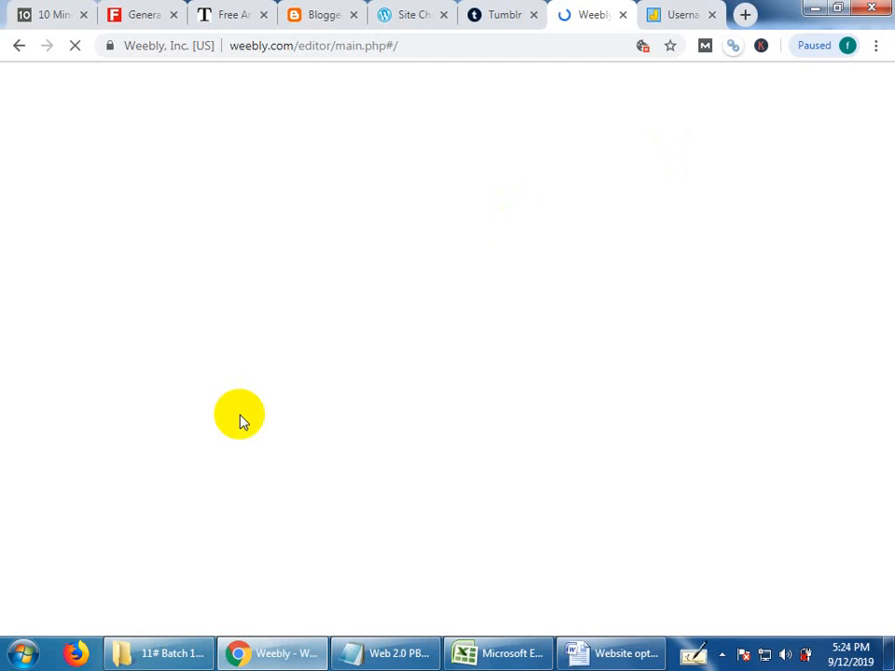
click(515, 7)
click(577, 11)
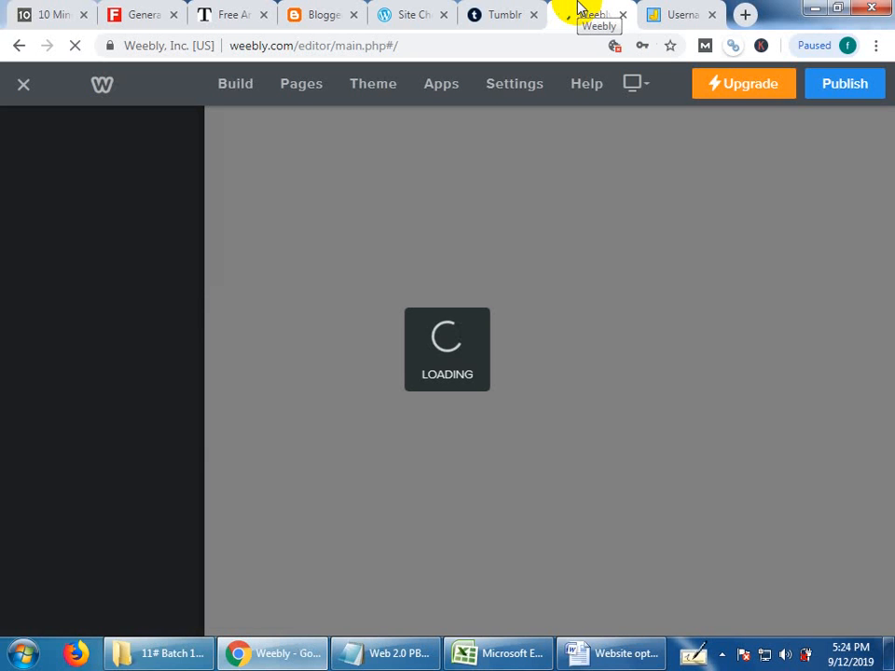
Review the Blogger, WordPress and Tumblr dashboards of the new blogs and return to the Weebly editor.
click(316, 11)
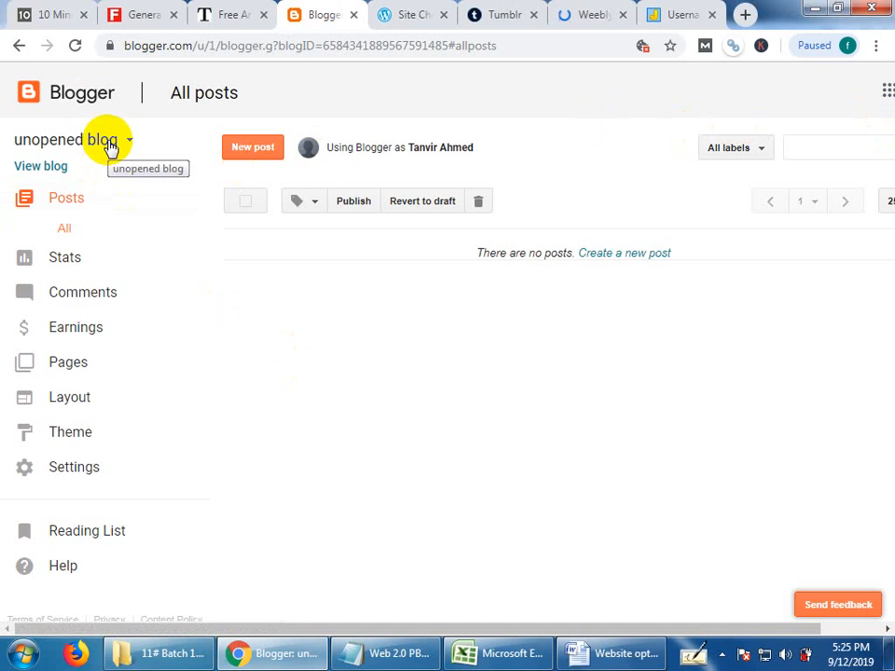
click(406, 15)
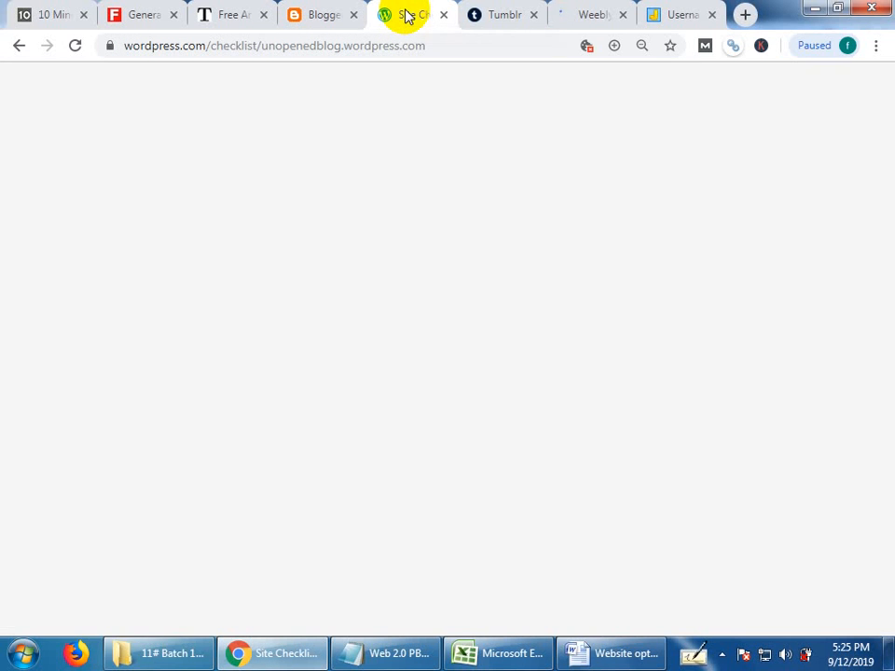
click(490, 11)
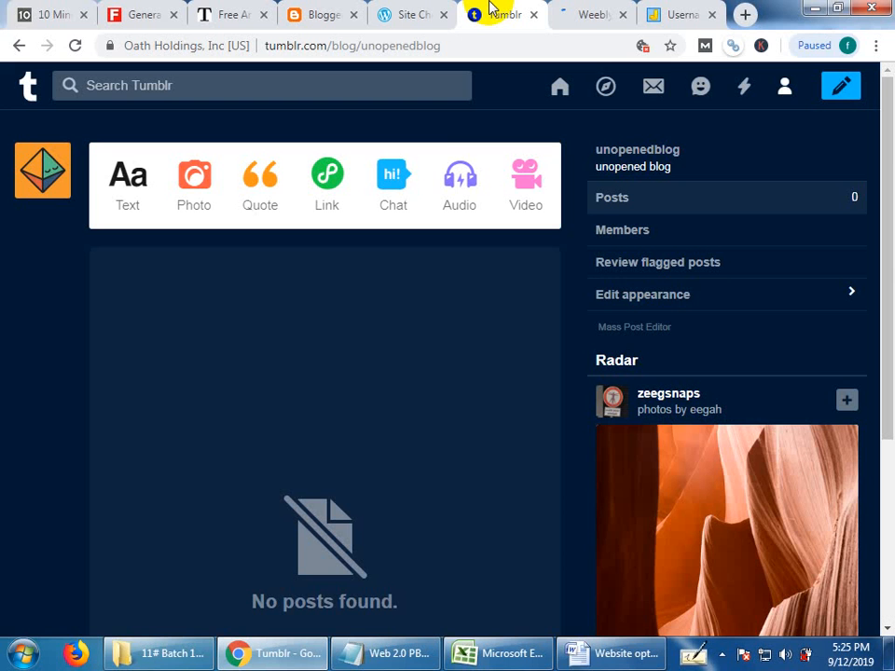
click(586, 12)
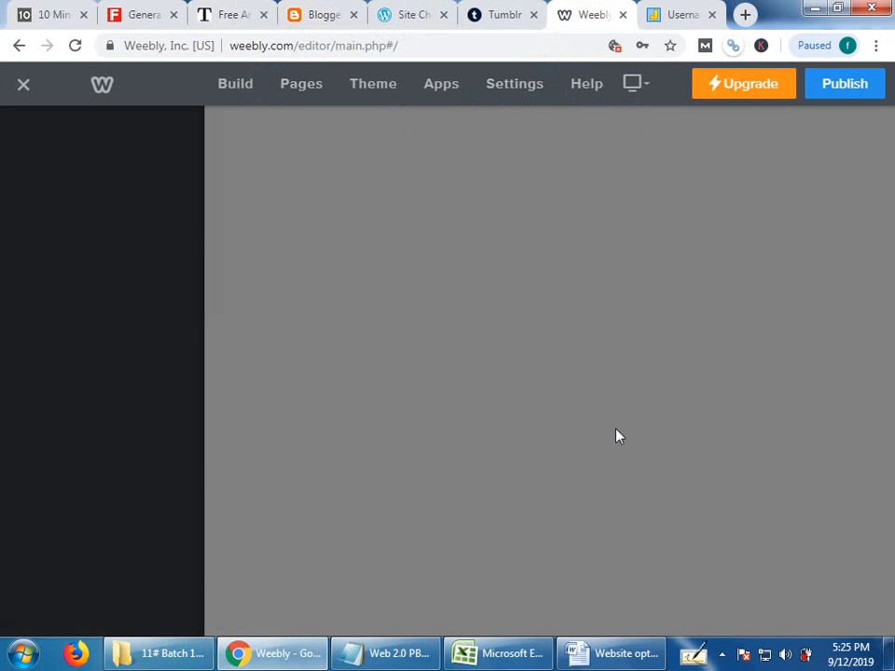
Look at the page types that can be added to the Weebly site.
click(305, 85)
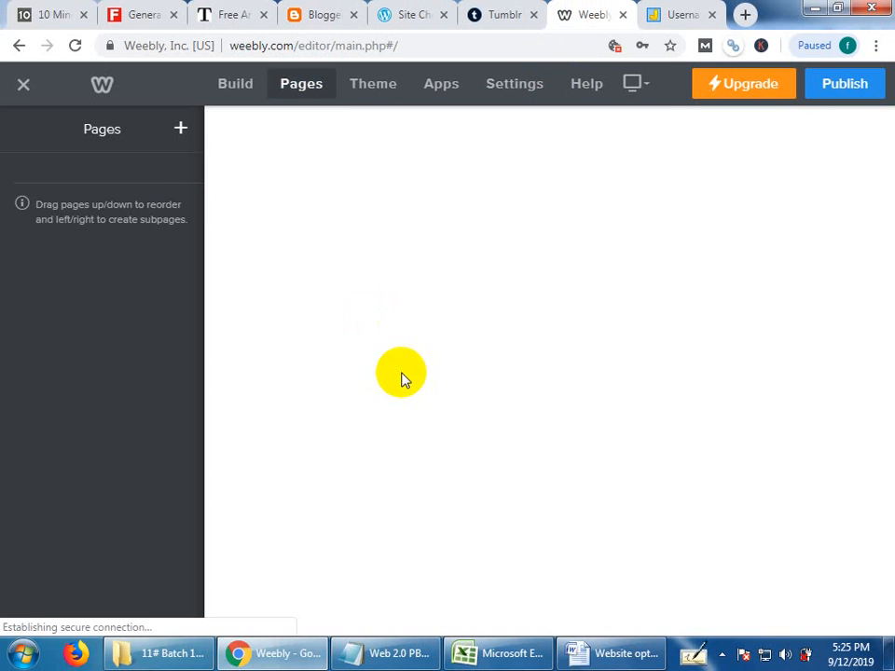
click(138, 206)
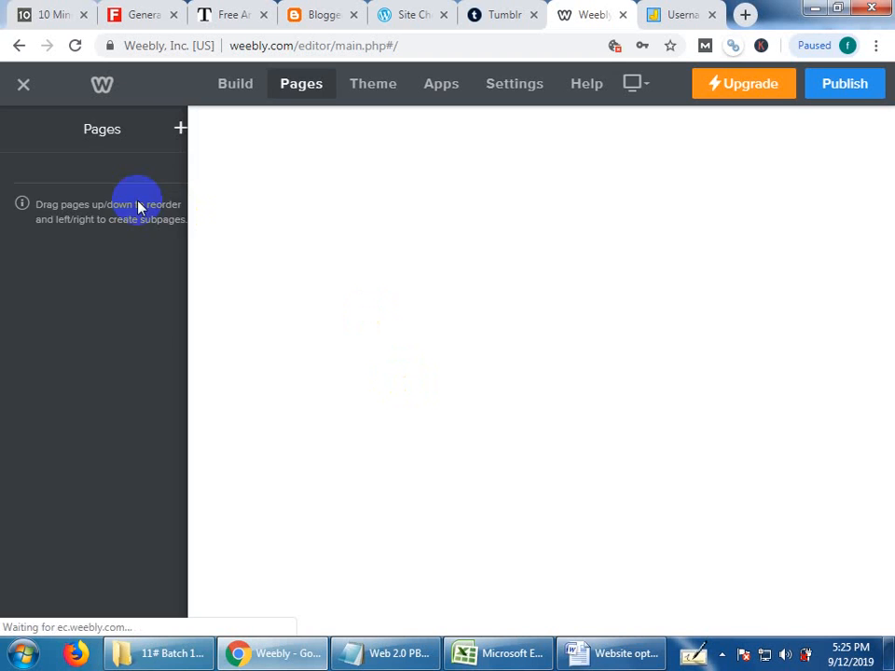
click(10, 215)
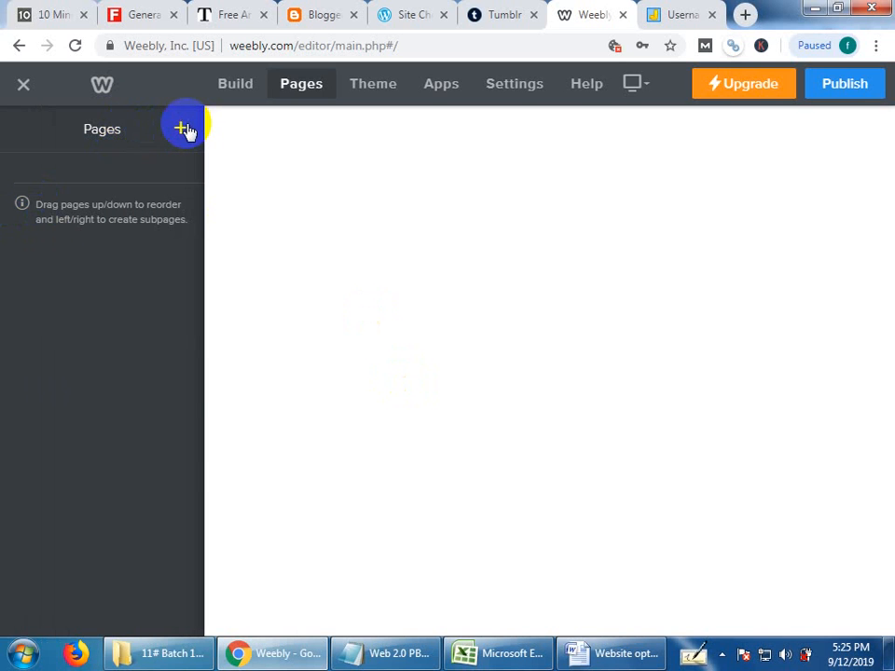
click(182, 130)
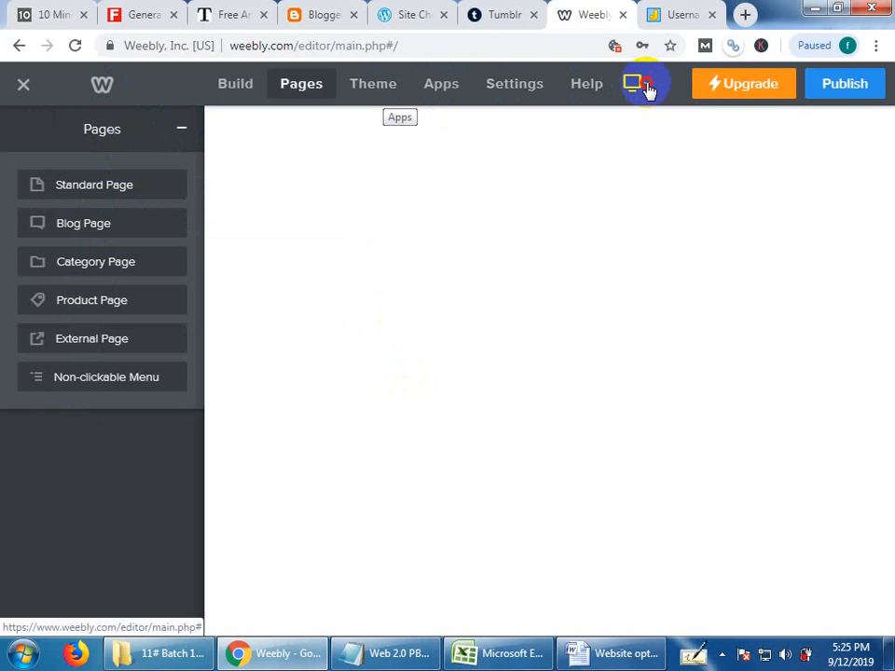
mouse_move(645, 90)
click(625, 123)
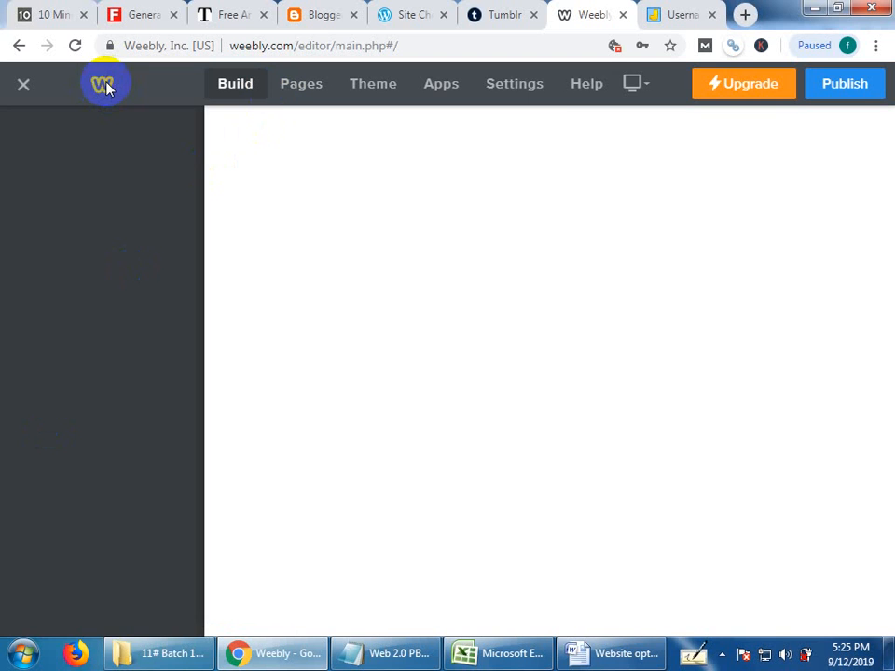
Examine the Weebly site's General, Blog, Members and Editors settings, including the form for adding an editor.
click(518, 87)
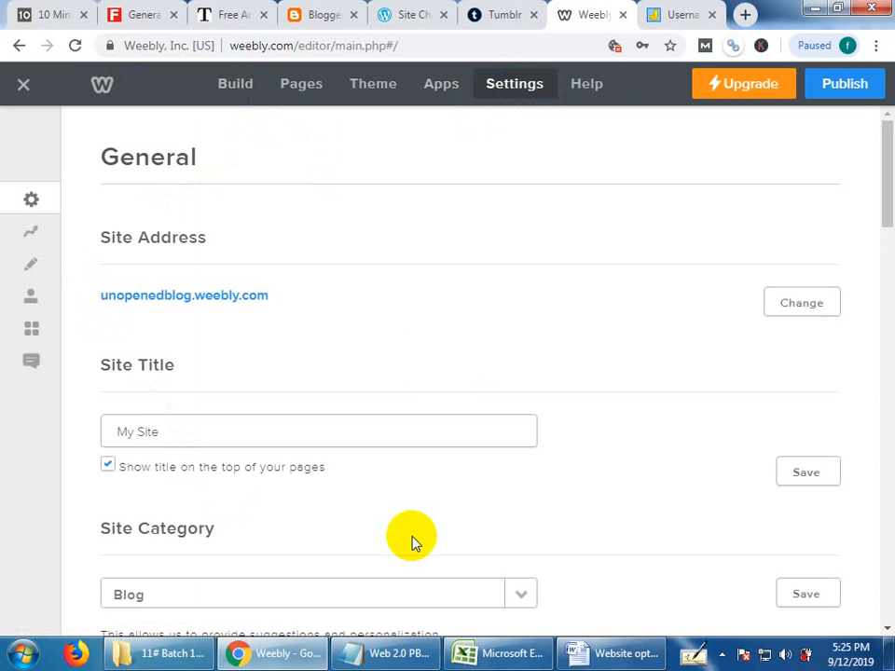
scroll(414, 543, down, 2)
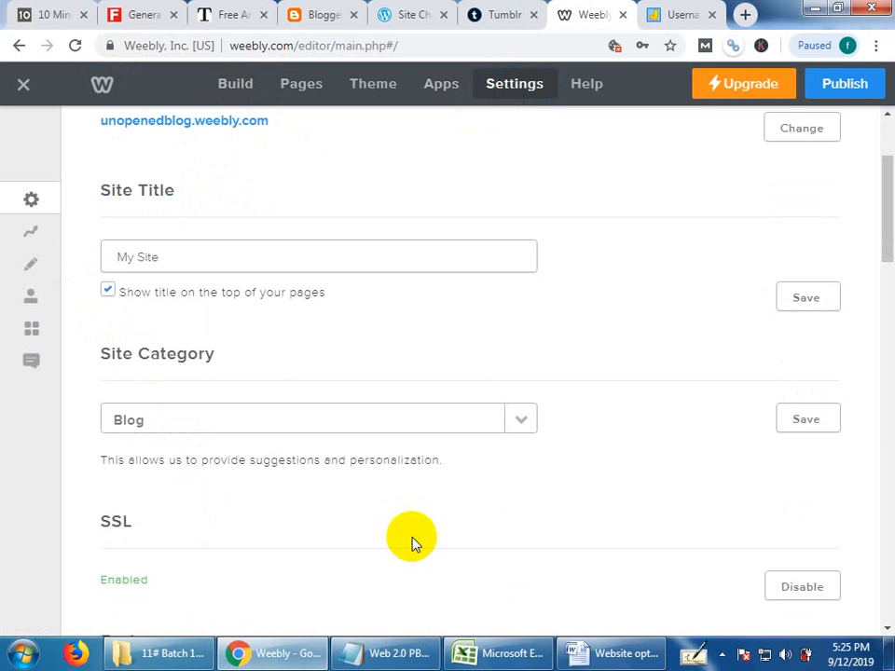
scroll(412, 540, up, 1)
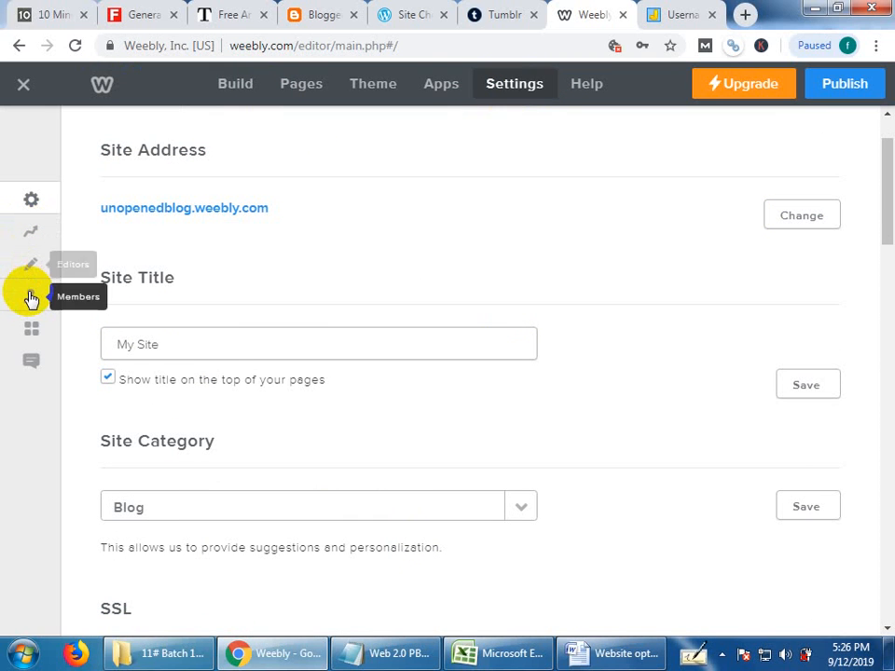
click(31, 363)
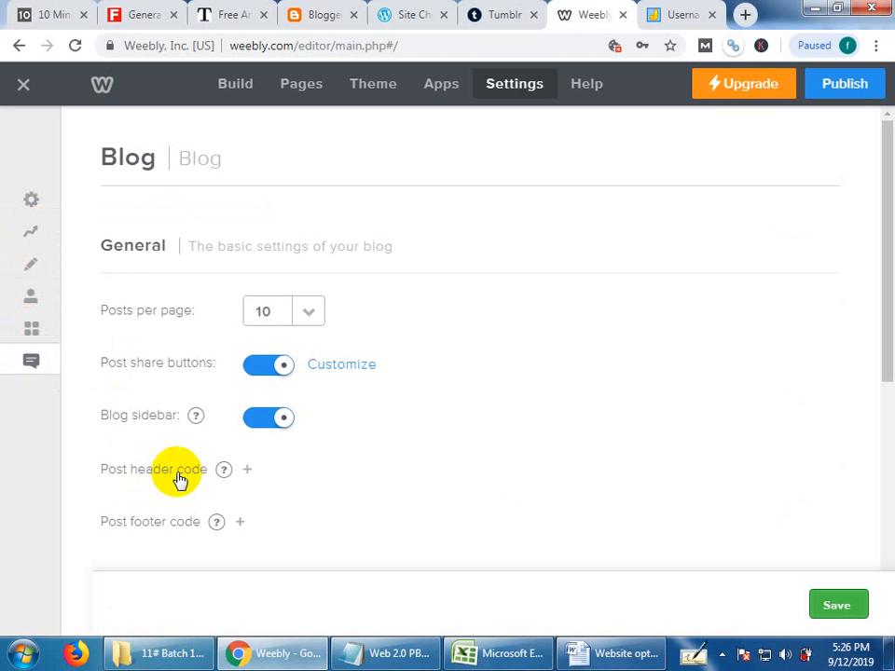
click(31, 297)
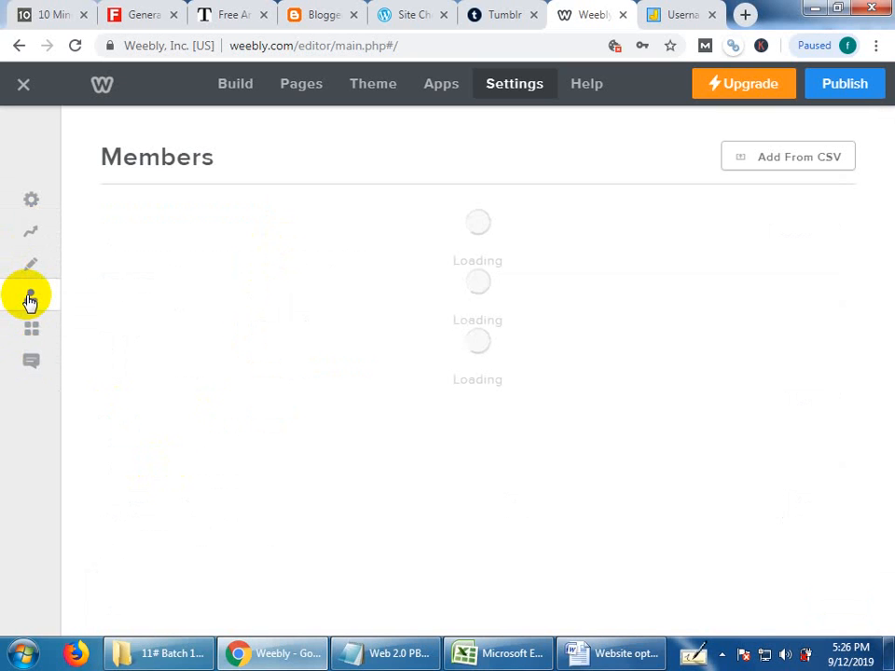
click(39, 265)
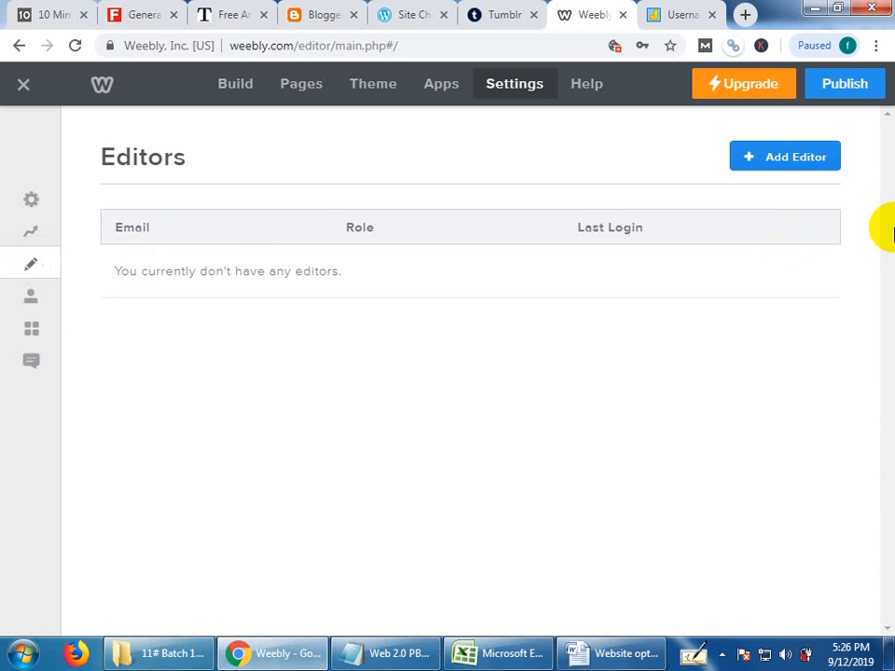
click(783, 169)
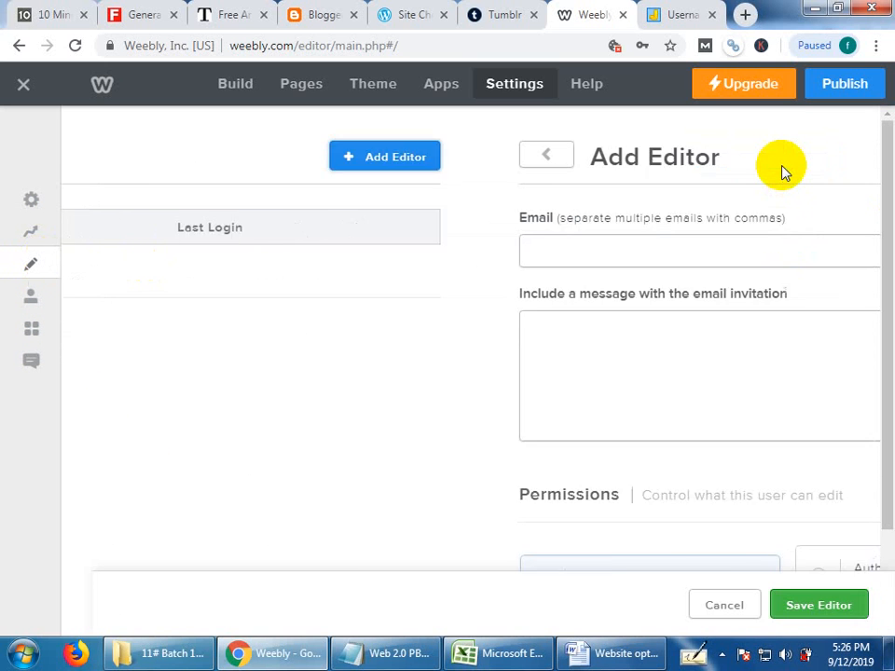
scroll(447, 527, down, 2)
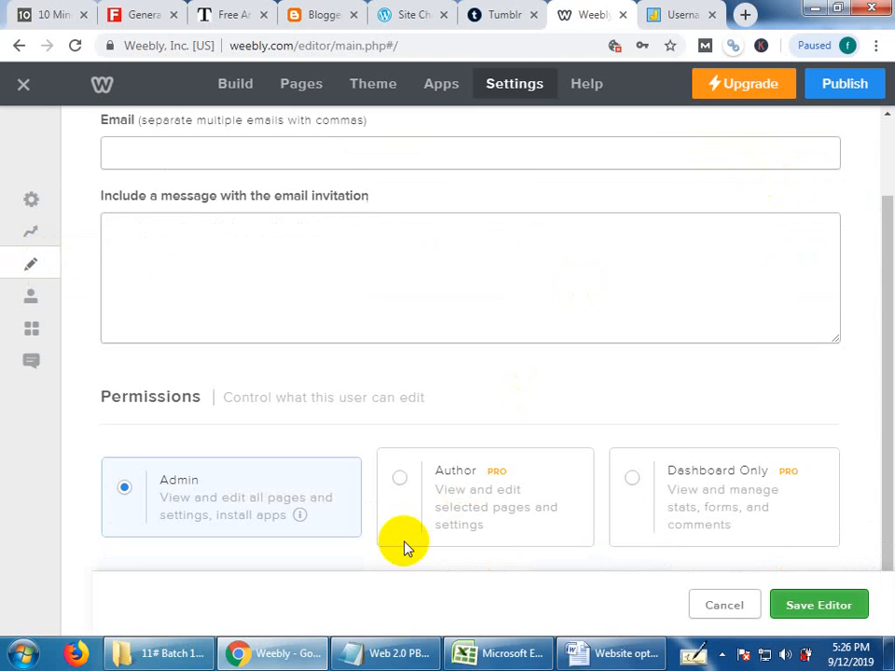
click(27, 226)
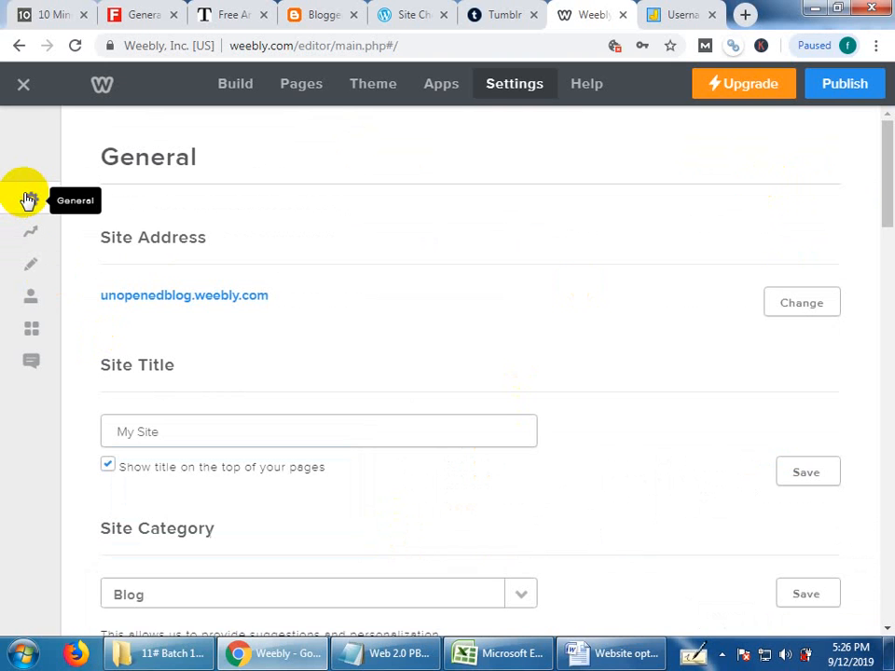
scroll(372, 457, down, 4)
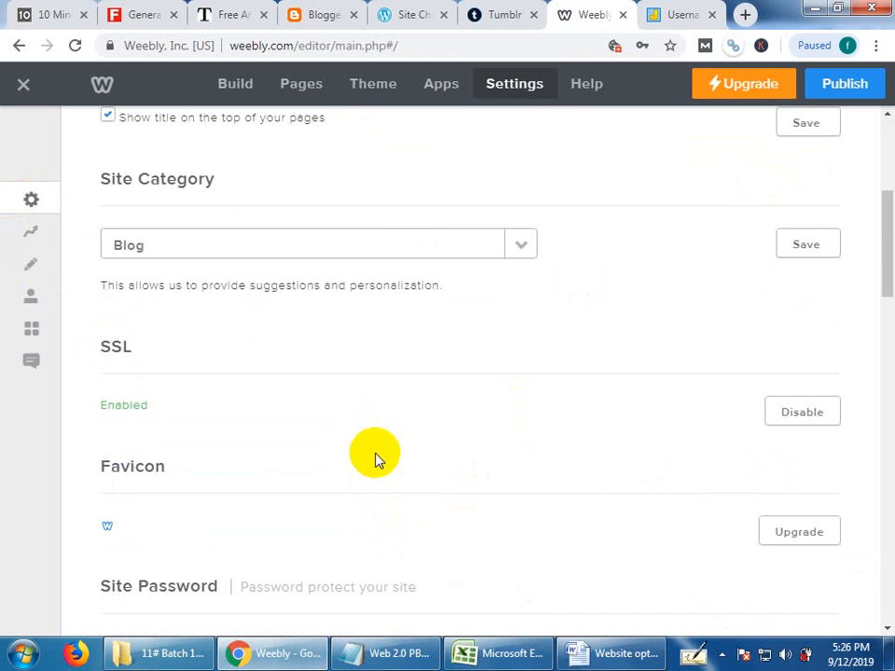
scroll(373, 456, up, 4)
Publish the Weebly website and close the publishing confirmation.
click(239, 86)
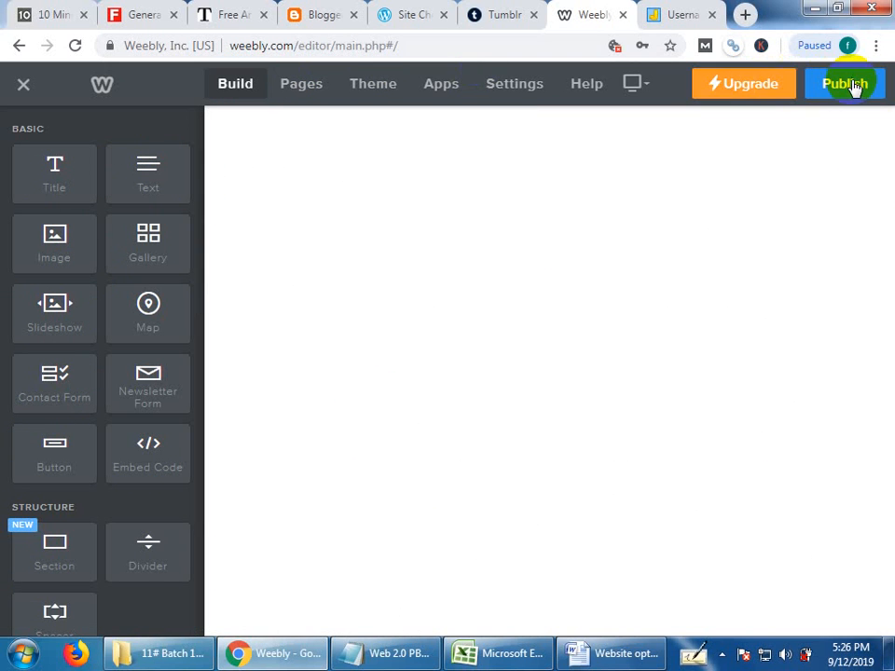
click(818, 88)
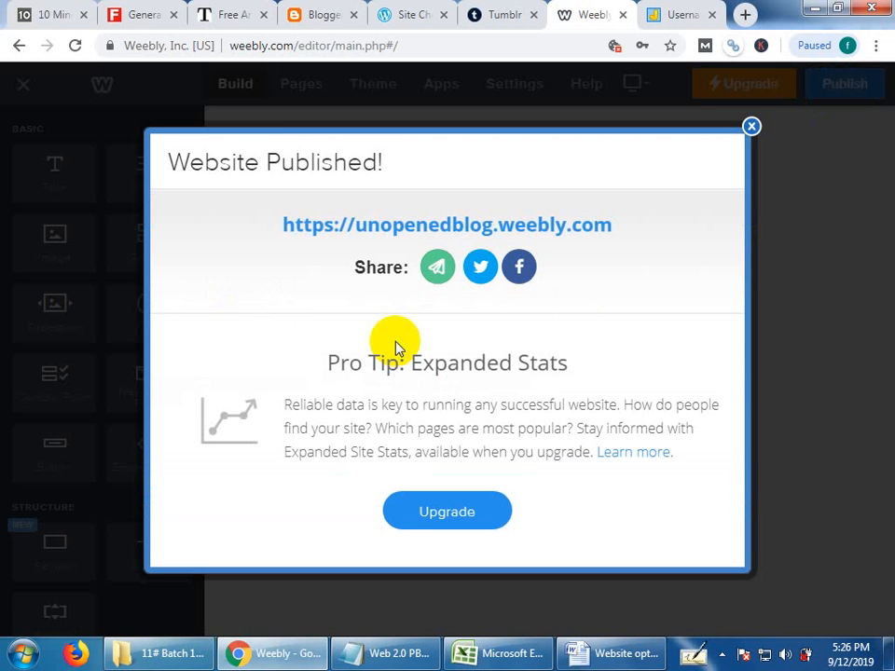
click(751, 126)
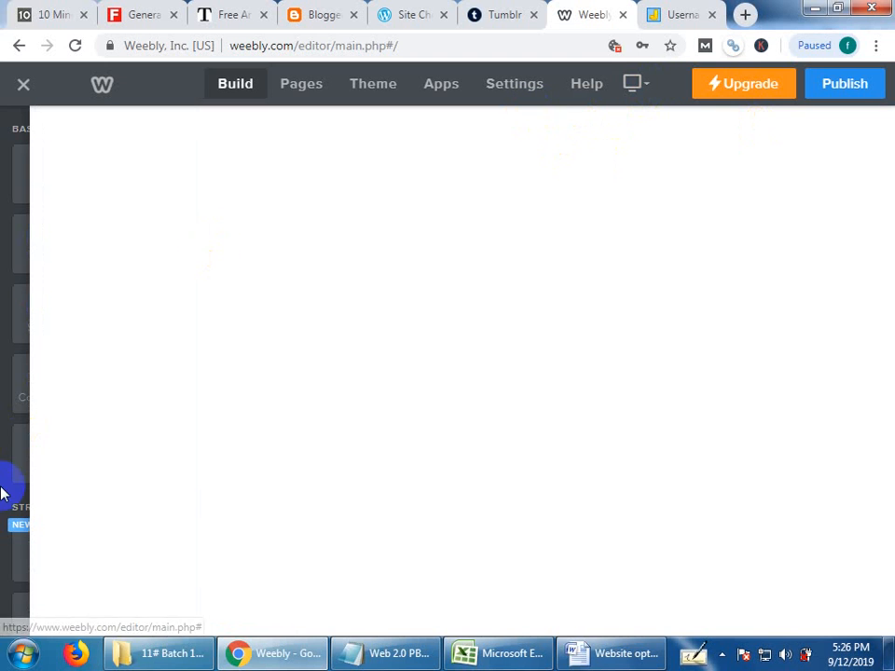
Browse the available building elements and add a blog page to the Weebly site.
scroll(86, 558, down, 3)
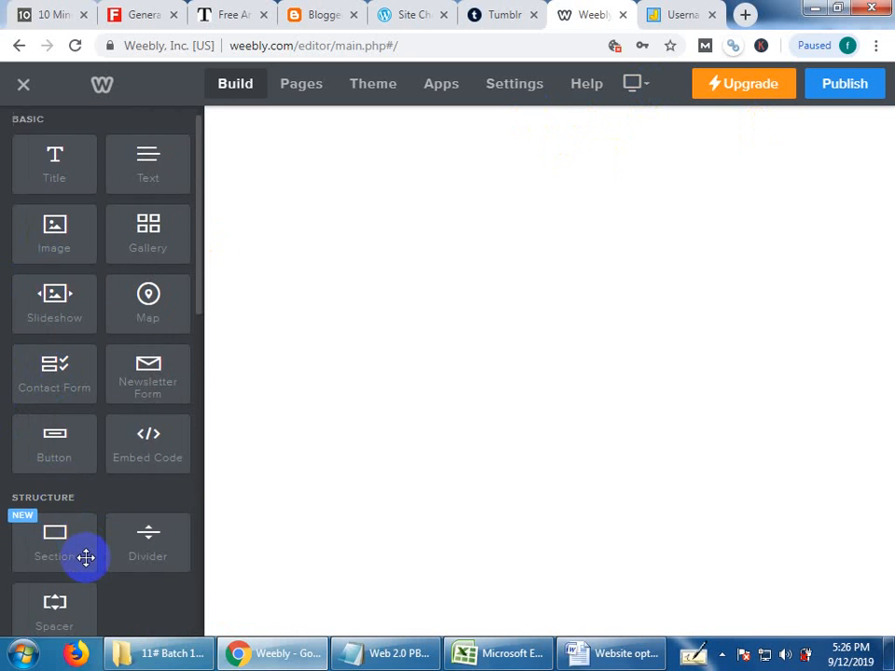
scroll(106, 513, down, 6)
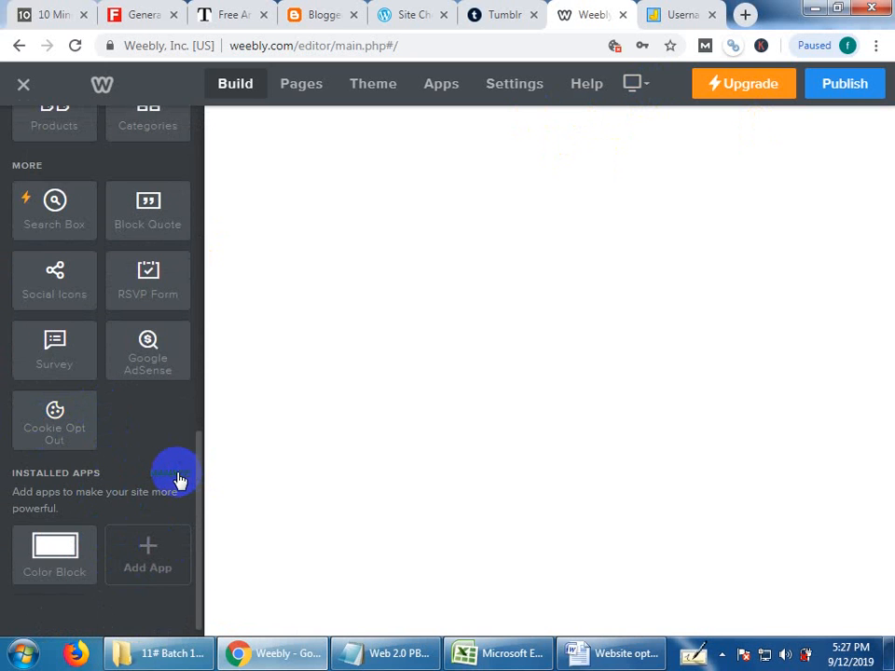
scroll(182, 477, up, 9)
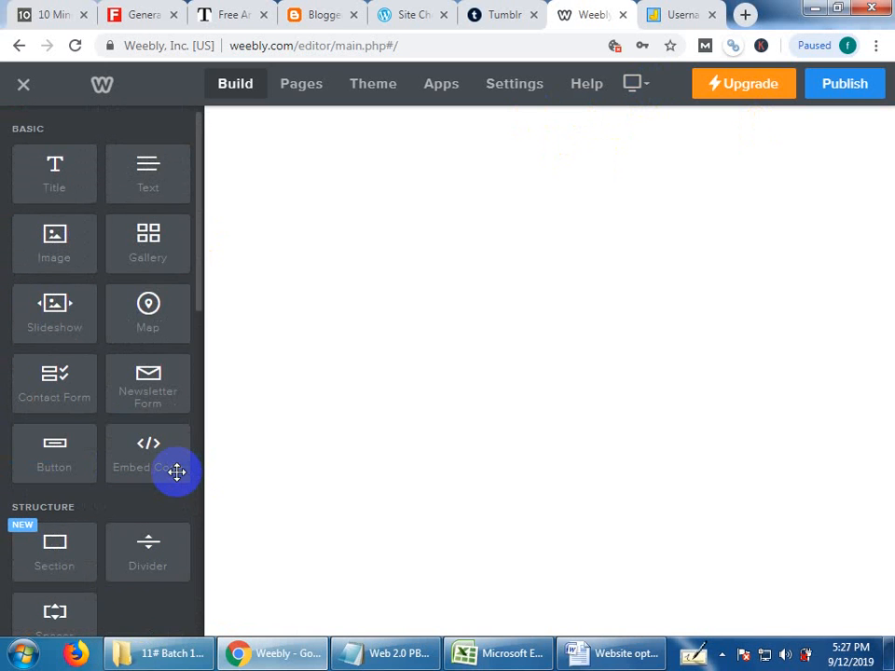
click(304, 85)
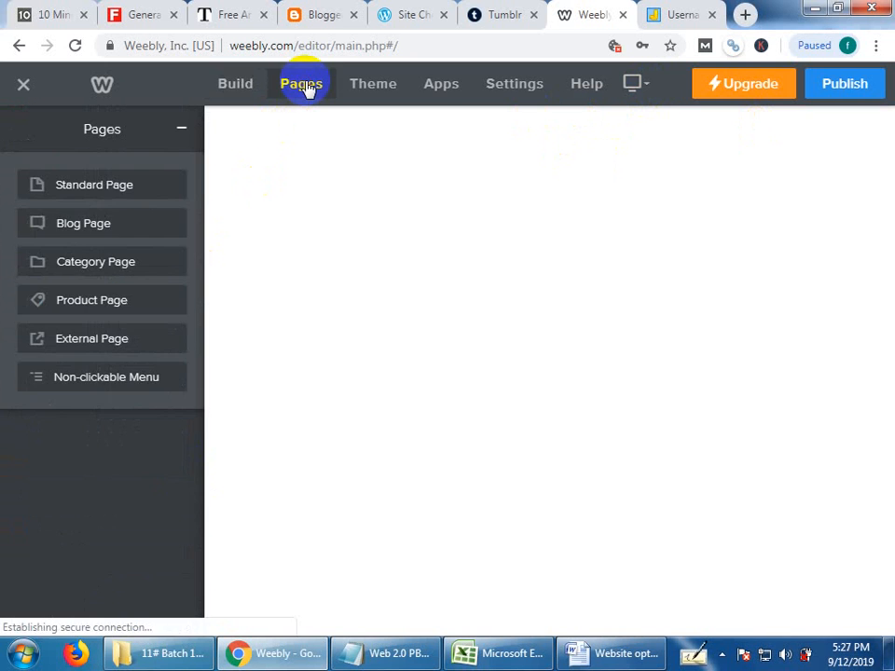
click(87, 226)
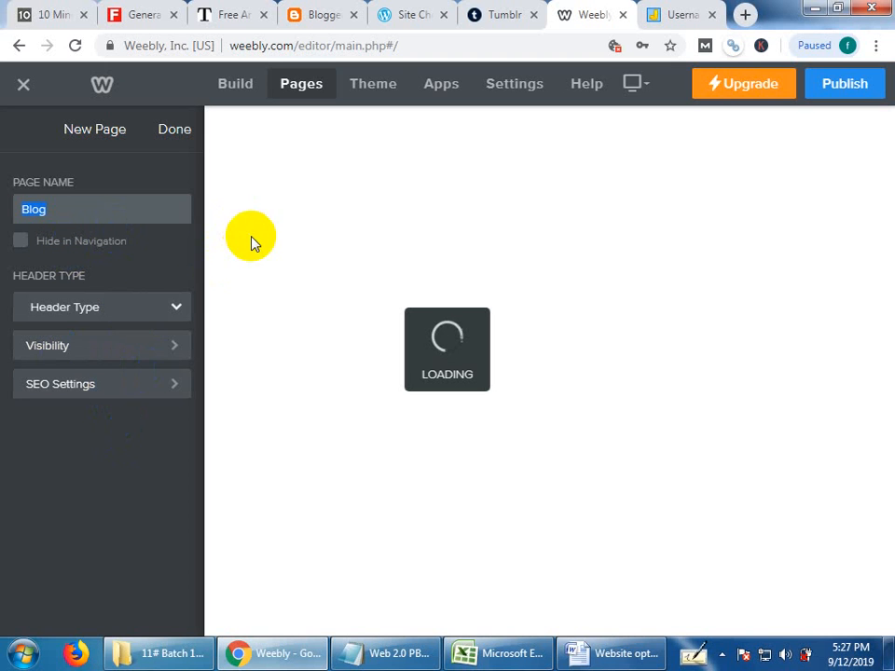
Open the Weebly site's general settings, and check the Blogger and WordPress dashboards of the new blogs.
click(380, 84)
click(520, 84)
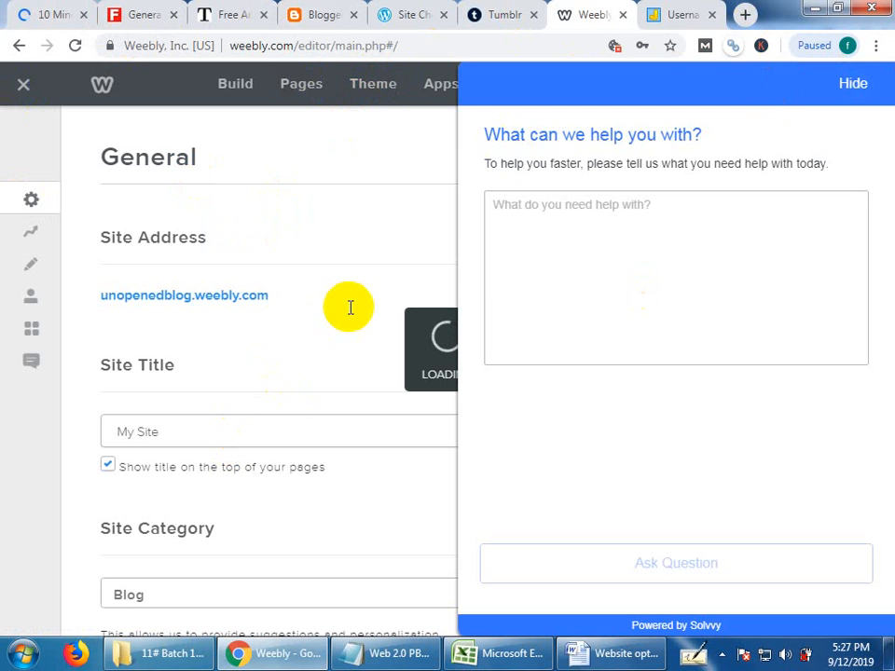
click(221, 11)
click(326, 9)
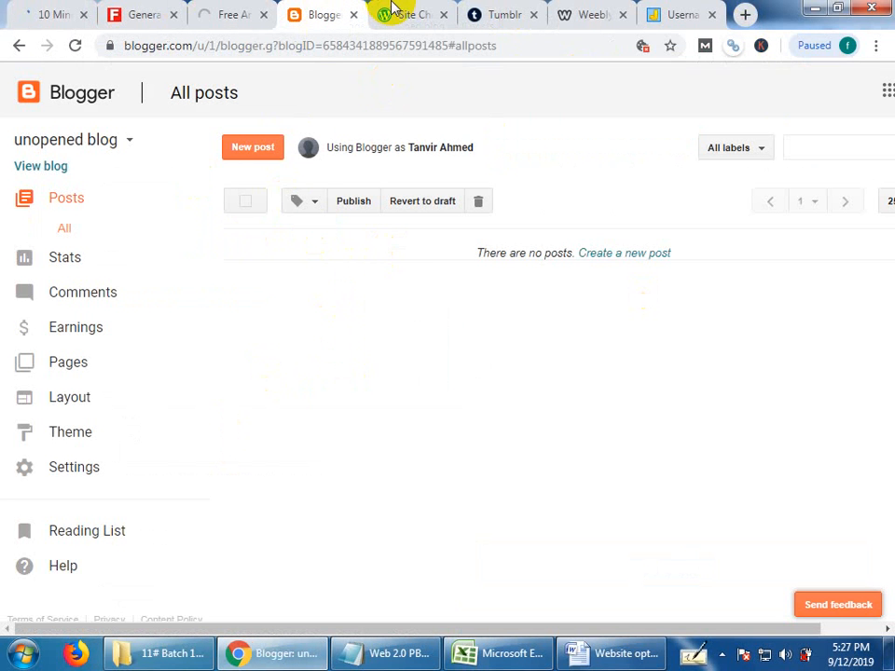
click(424, 8)
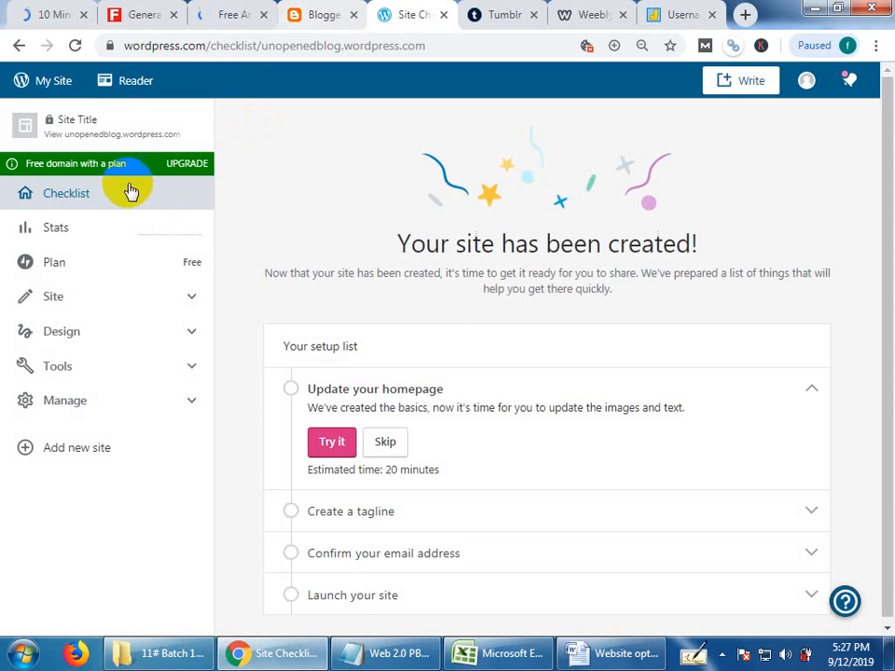
click(302, 11)
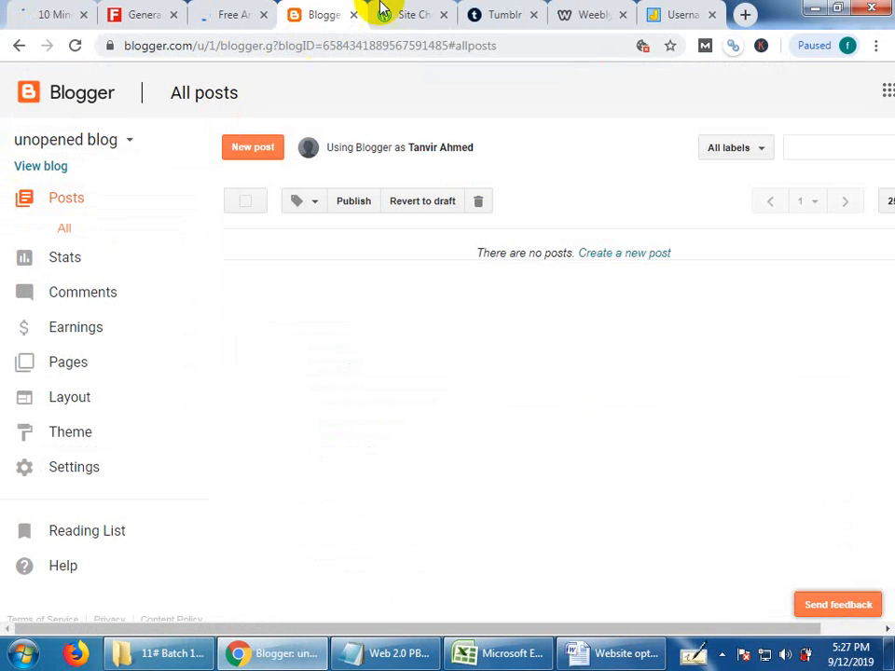
Start adding a new WordPress.com site from the existing WordPress dashboard.
click(413, 9)
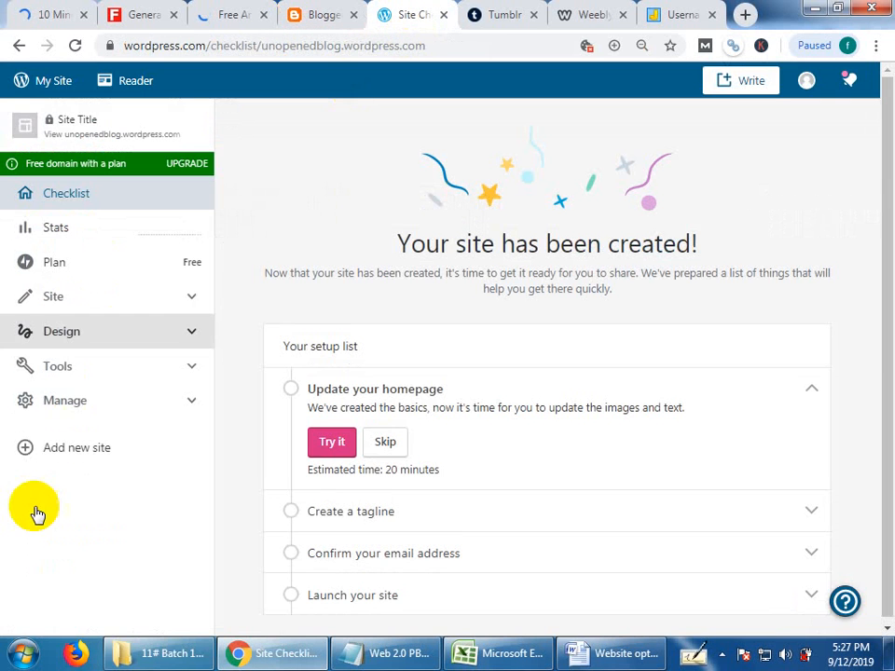
click(62, 455)
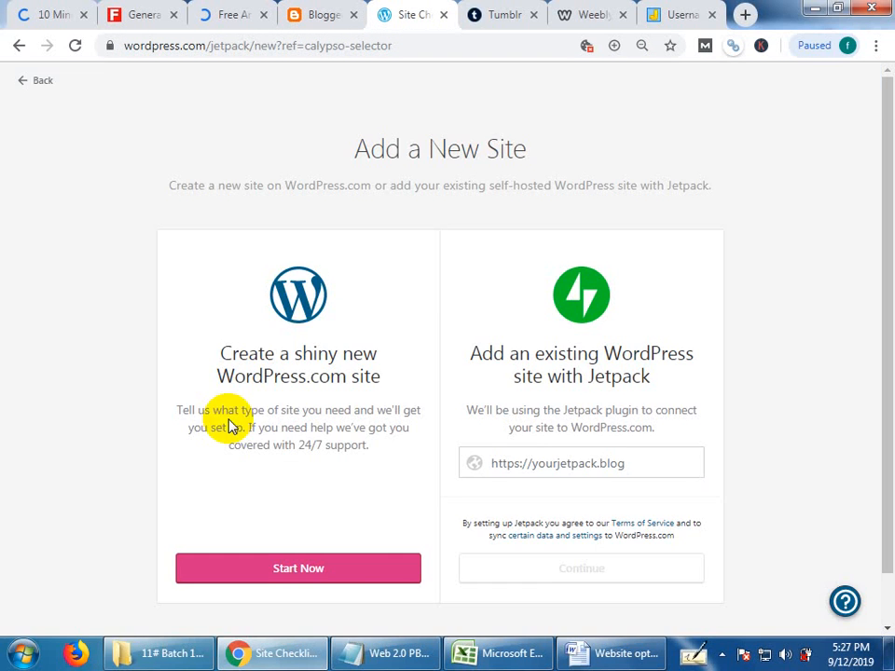
scroll(236, 428, down, 1)
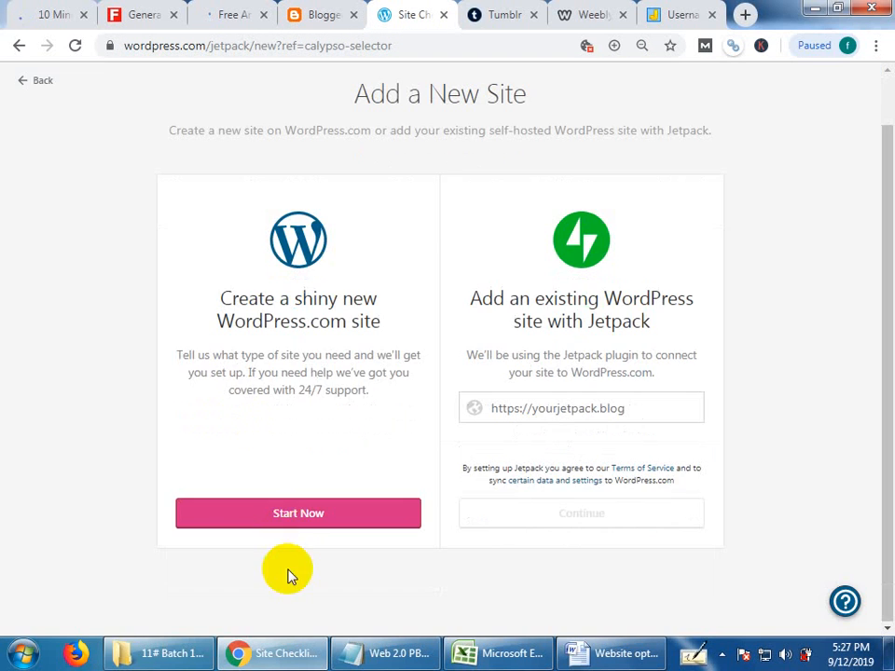
click(326, 514)
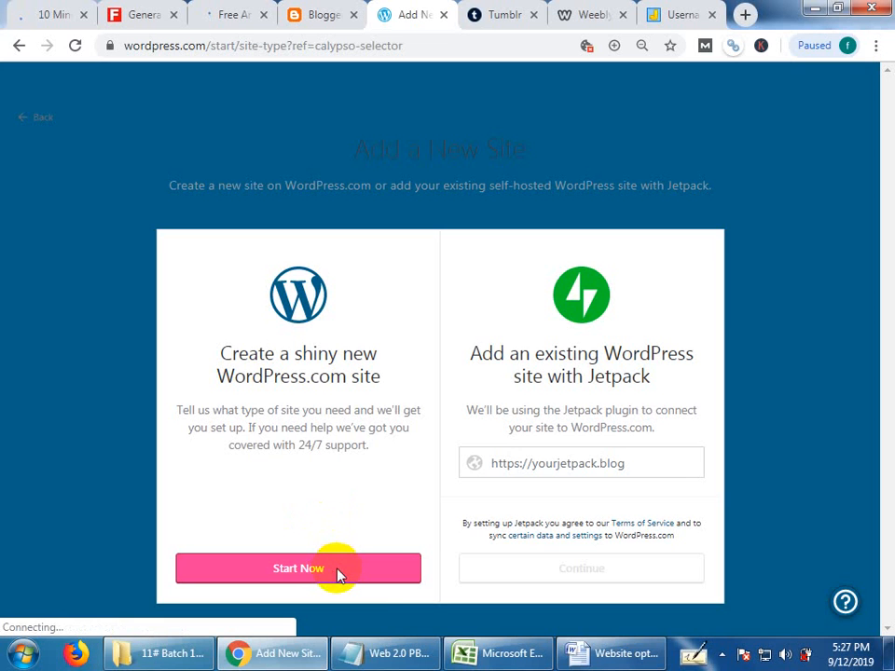
click(341, 570)
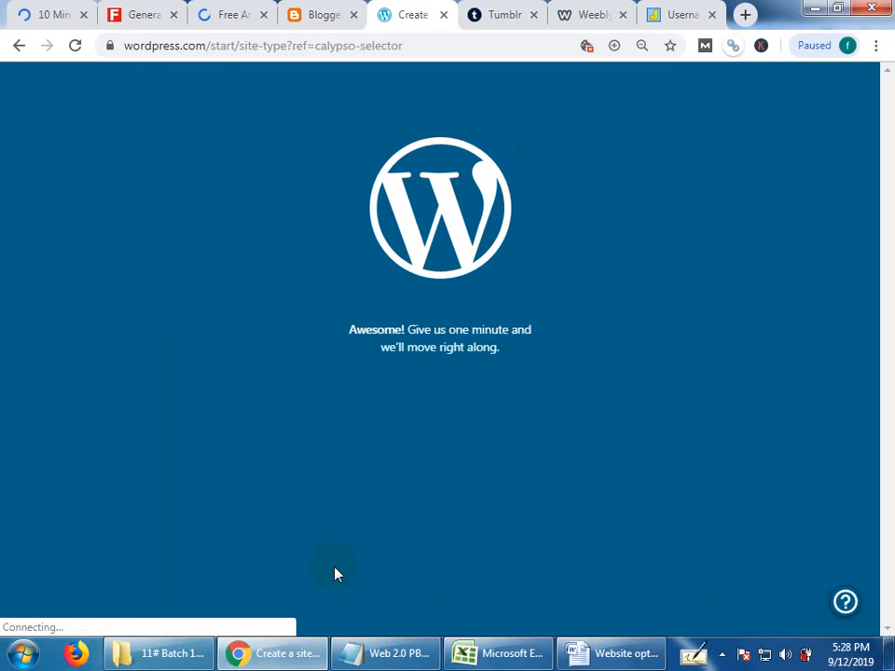
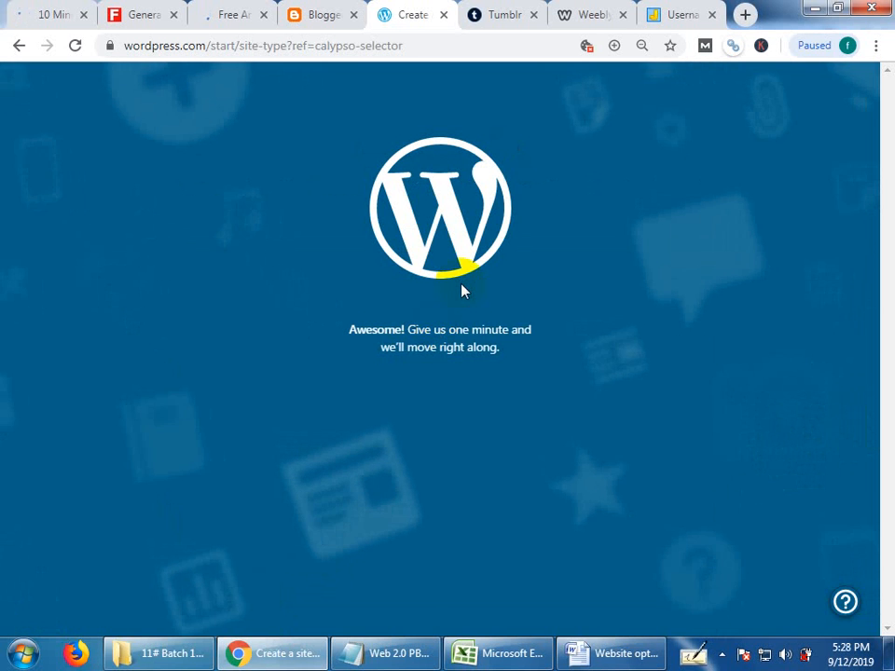
Reload the stalled WordPress.com site setup and choose Blog as the kind of site to build.
click(324, 11)
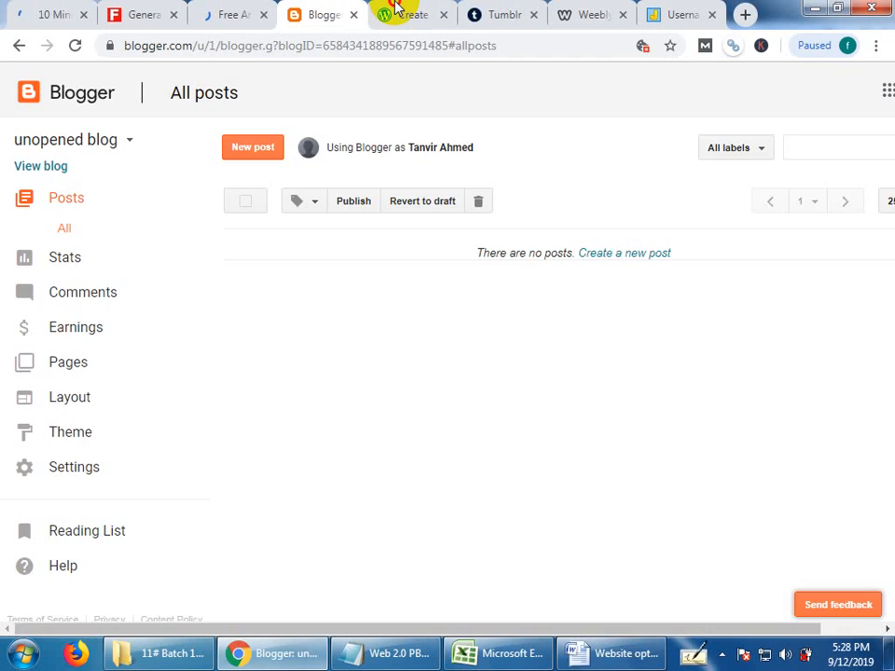
click(395, 10)
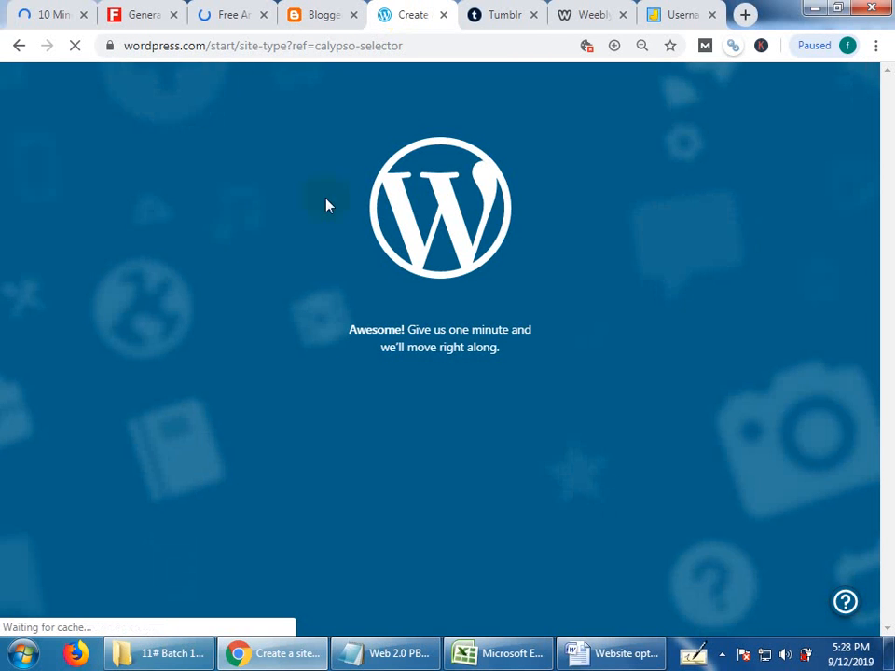
right_click(215, 318)
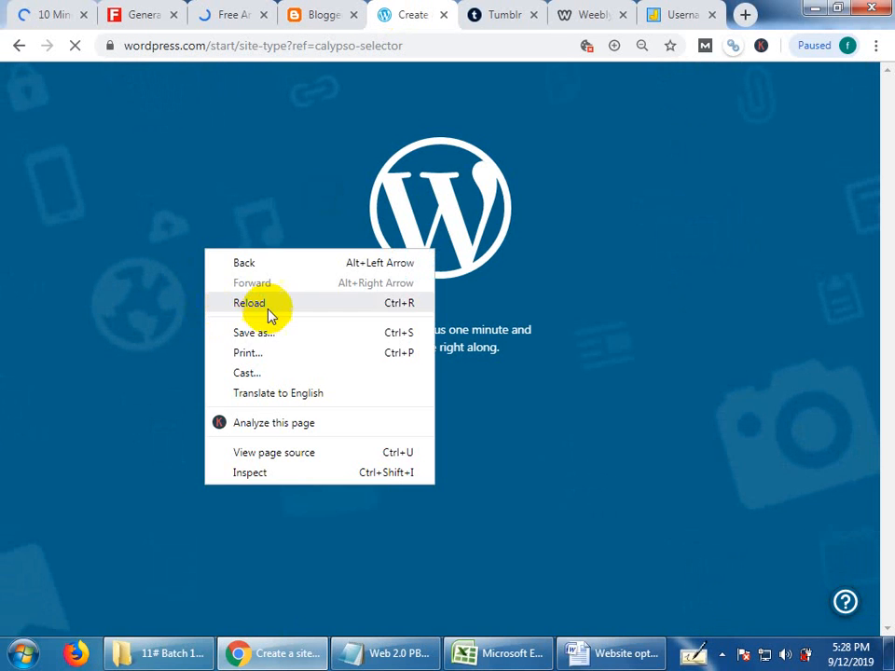
click(250, 302)
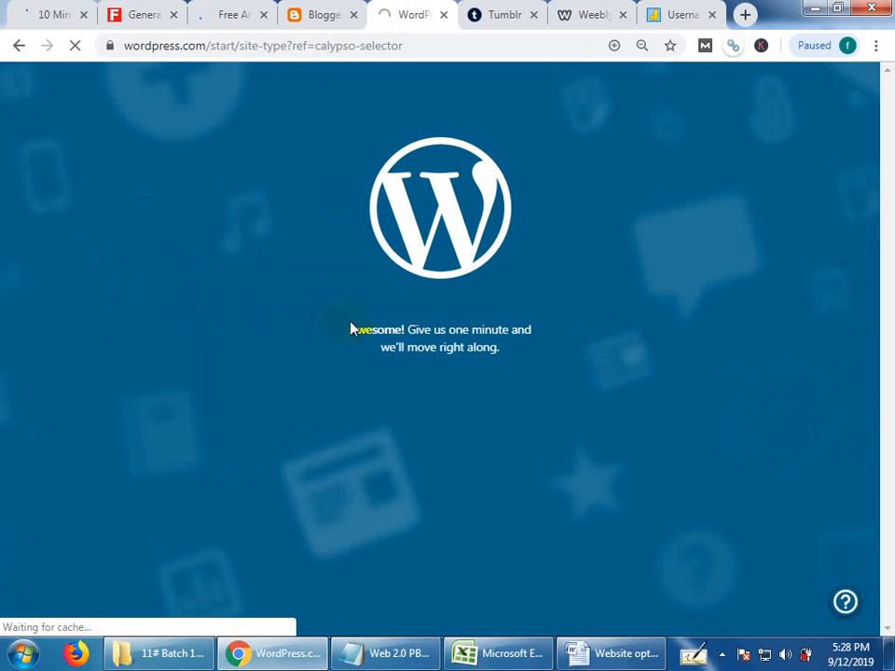
click(421, 318)
click(507, 360)
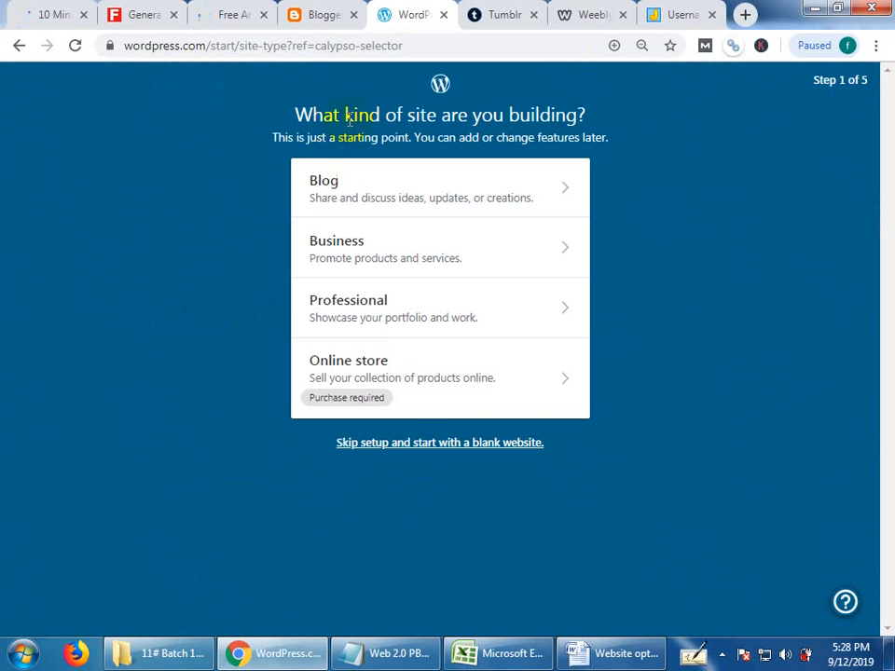
click(360, 191)
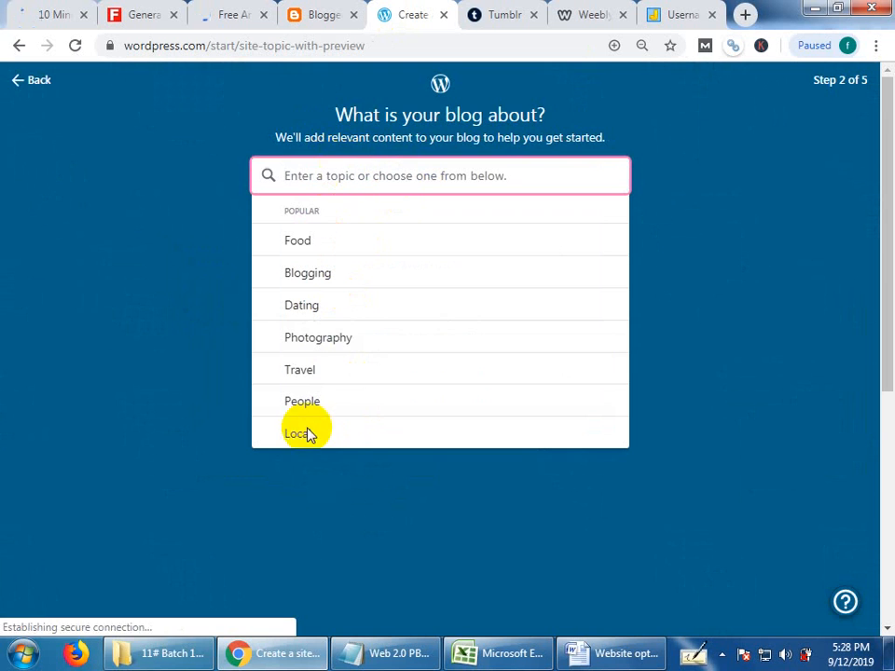
Set the blog topic to Travel and continue past the blog name step without entering a name.
scroll(310, 377, down, 2)
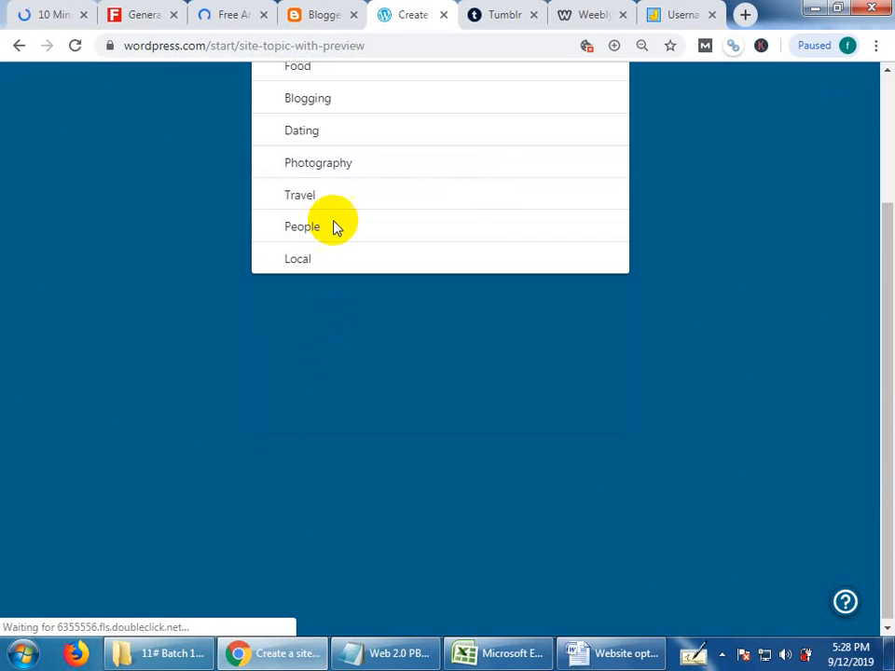
click(338, 203)
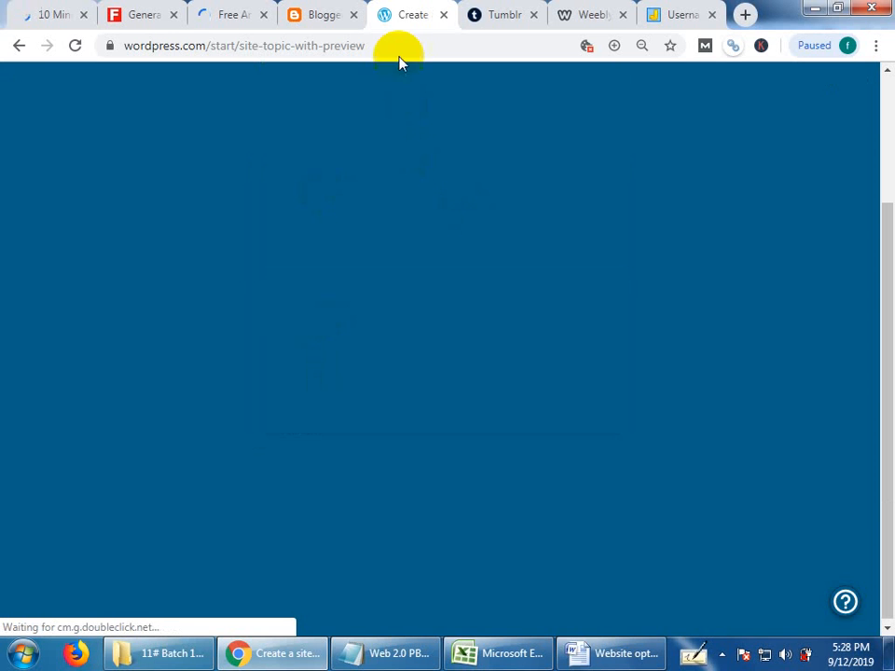
drag(371, 46, 37, 43)
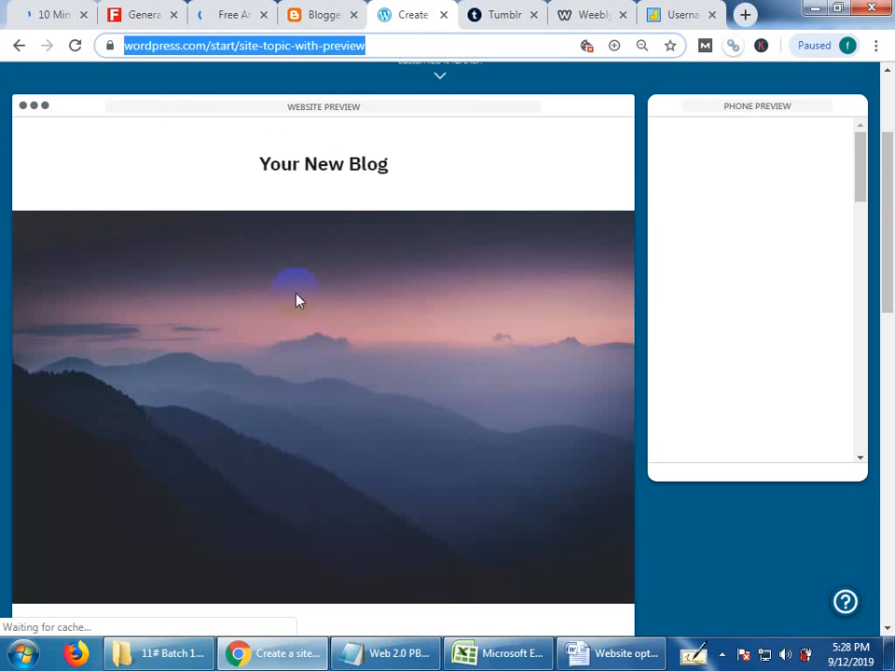
scroll(309, 373, up, 2)
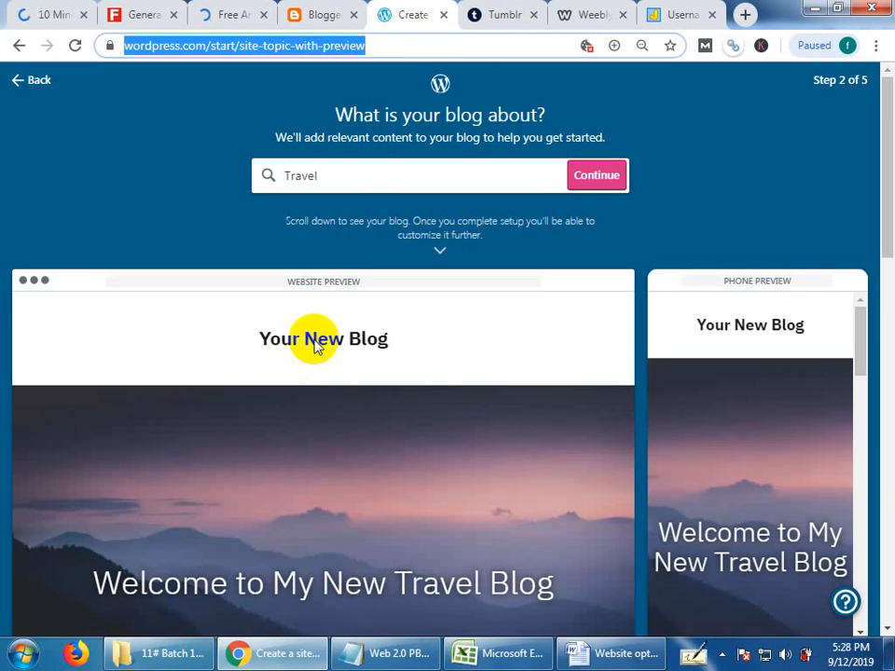
click(362, 173)
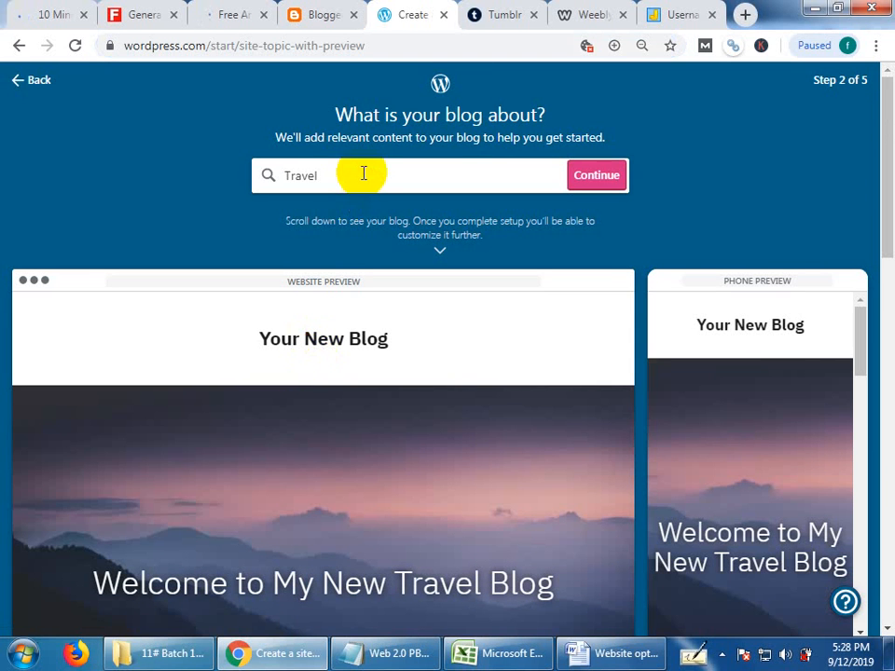
click(604, 175)
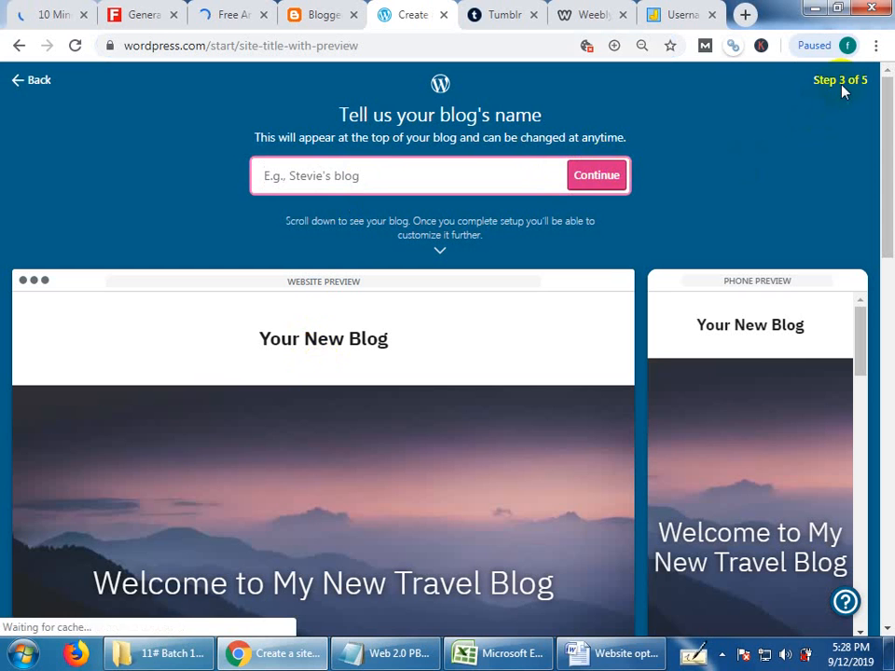
click(589, 178)
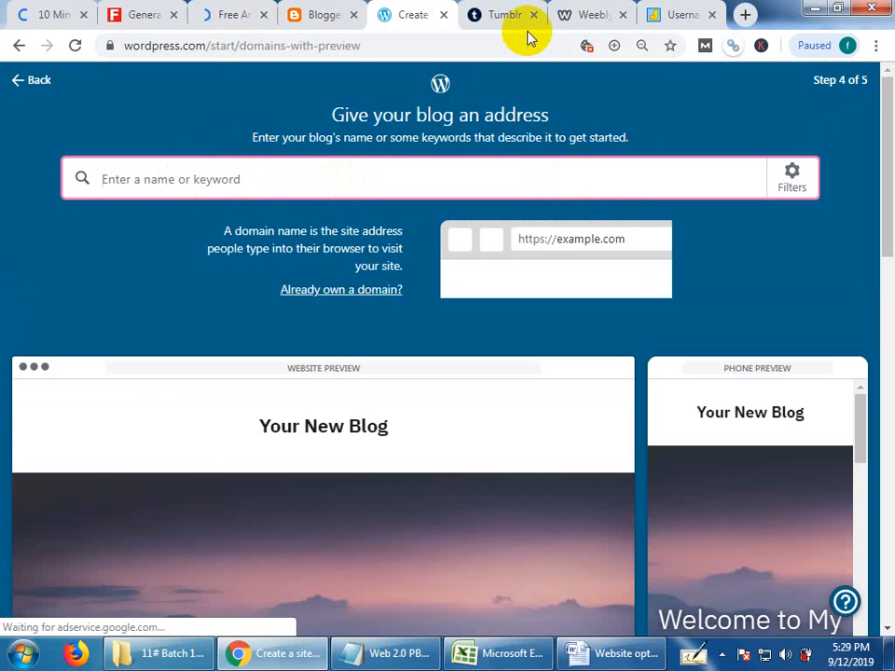
Copy blogmeggings from the username generator, use it for the free blogmeggings.wordpress.com address, and start with a free site.
click(683, 11)
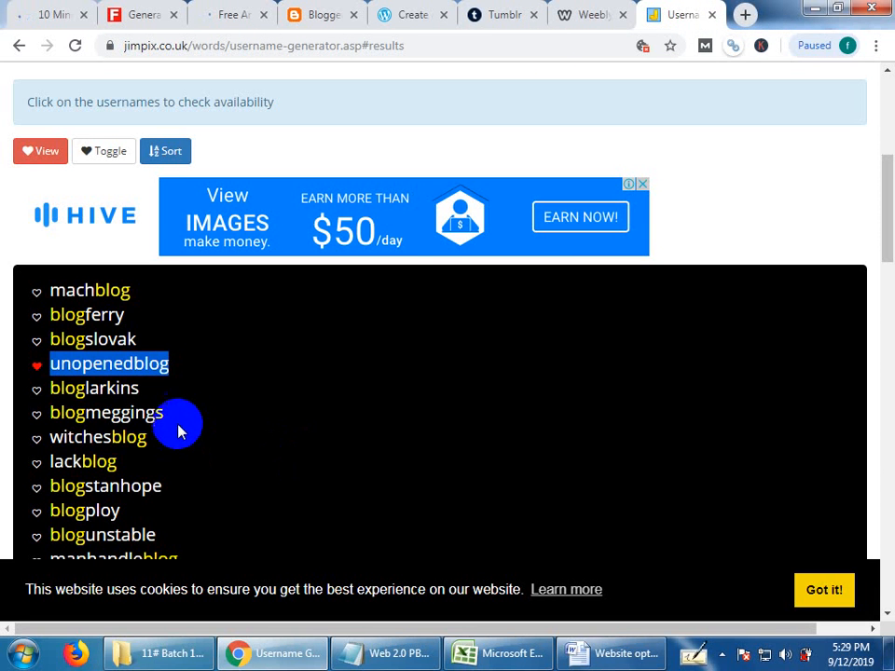
click(35, 411)
key(ctrl+c)
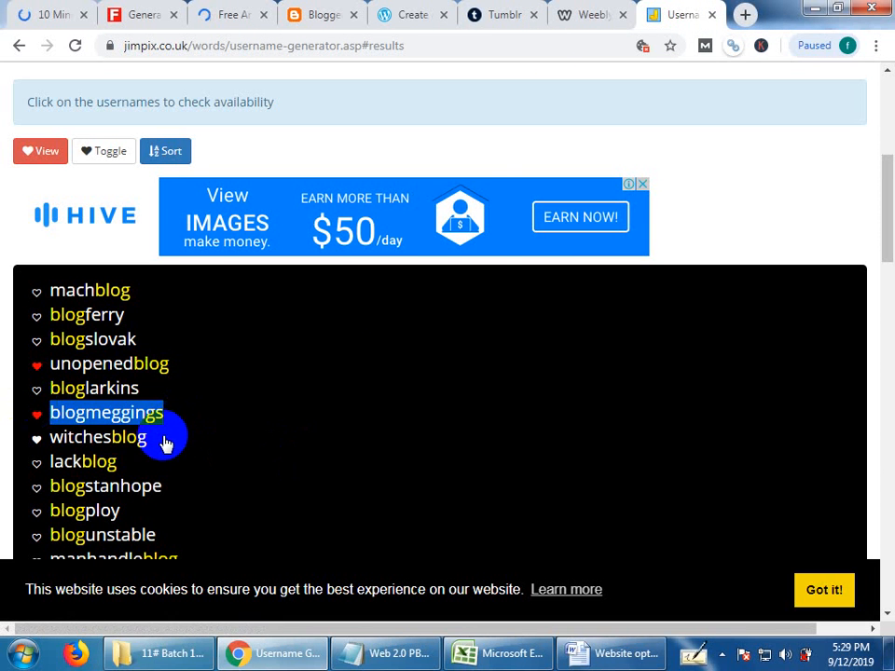
click(565, 14)
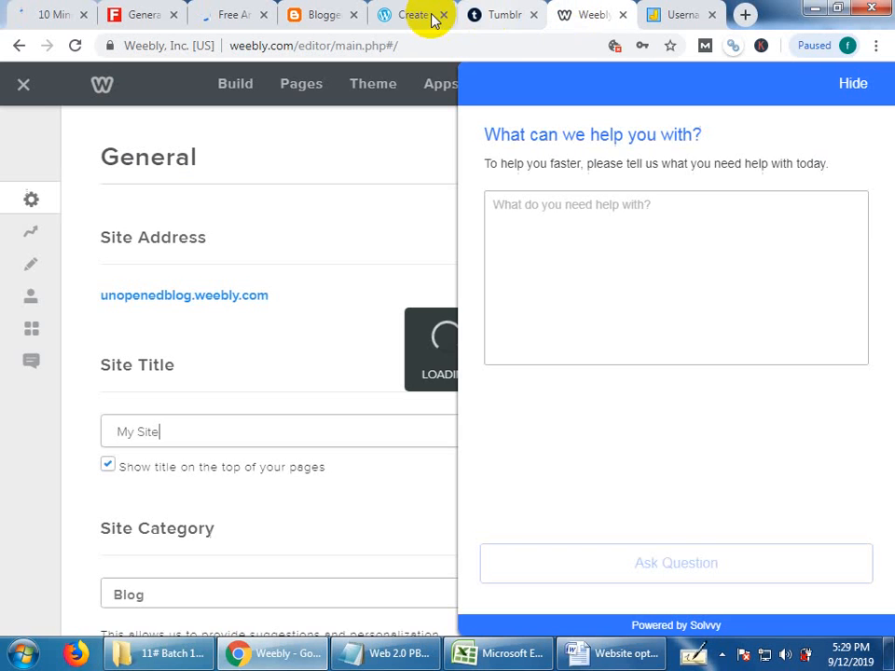
click(382, 14)
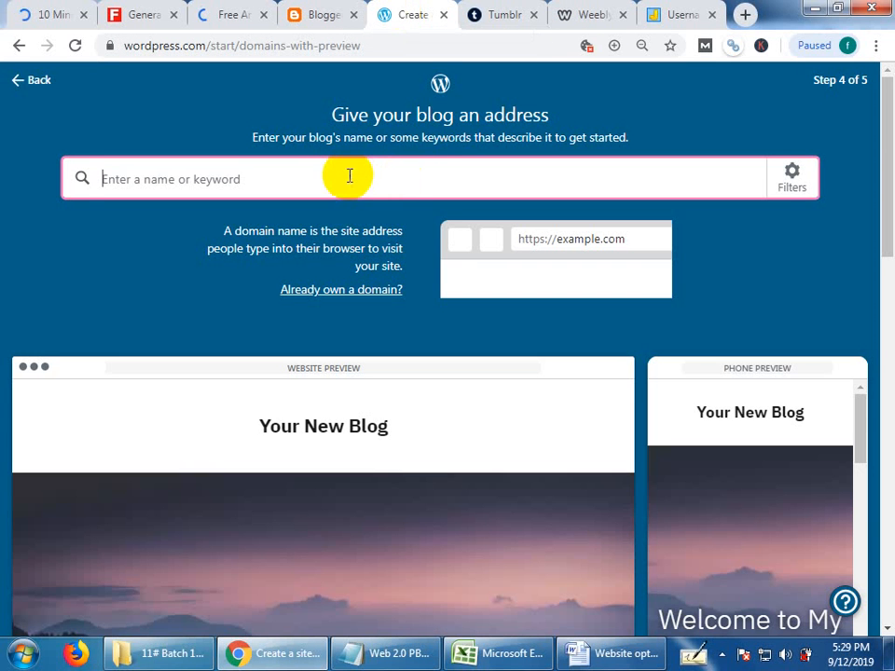
key(ctrl+v)
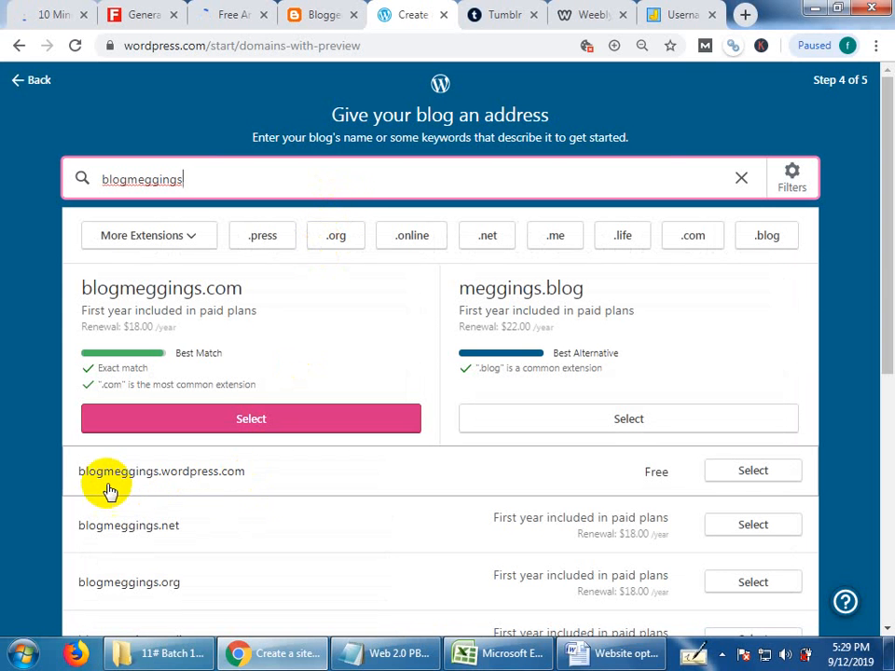
click(732, 478)
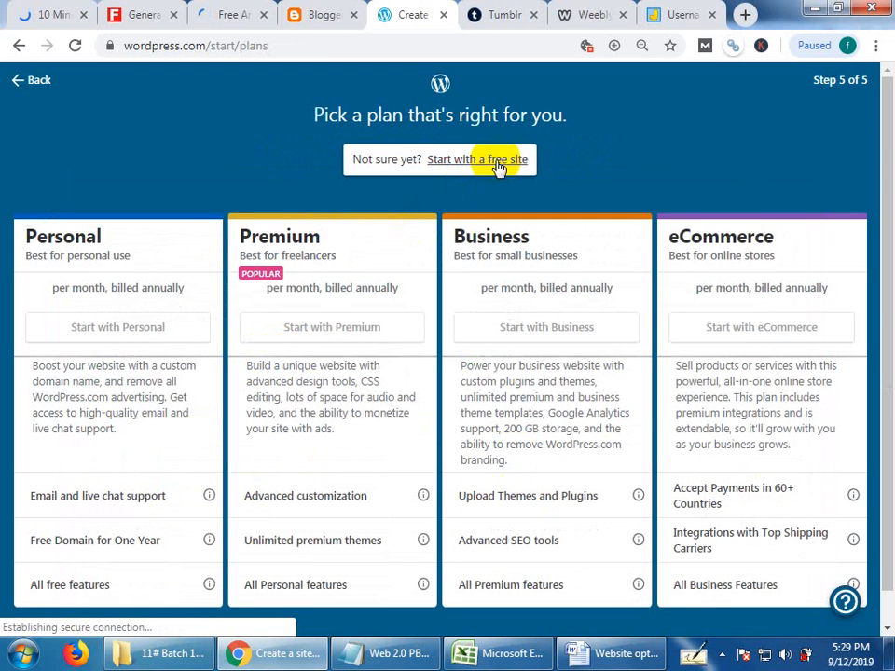
click(499, 166)
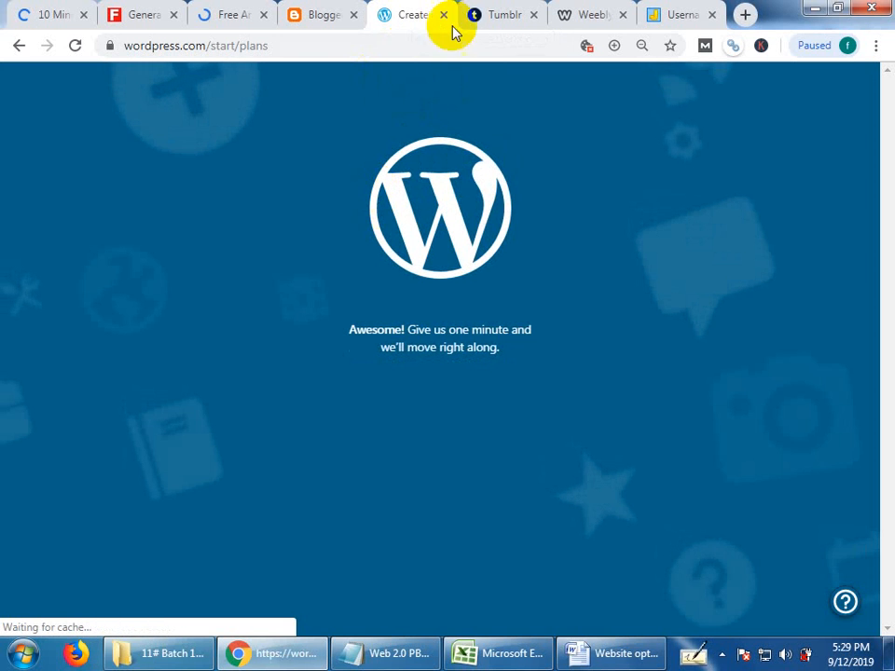
Check Blogger's blog list for the new blog option, and view the list of sites in the WordPress account.
click(321, 9)
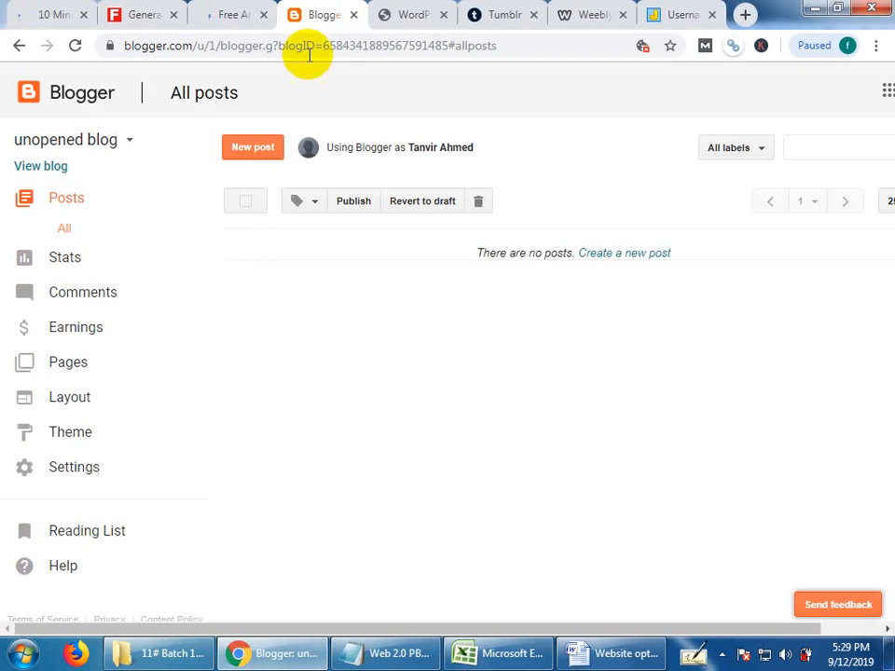
click(110, 142)
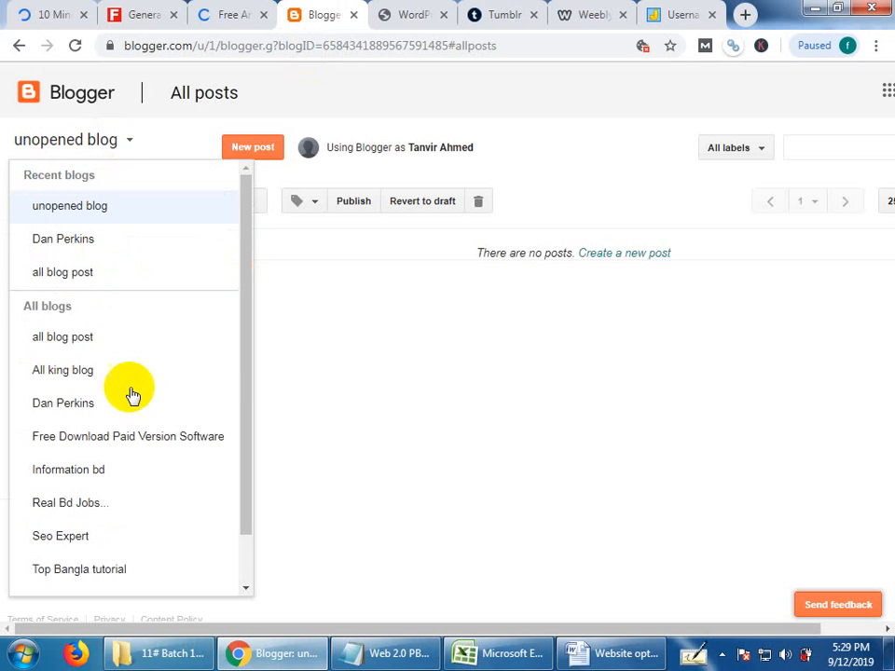
scroll(154, 562, down, 1)
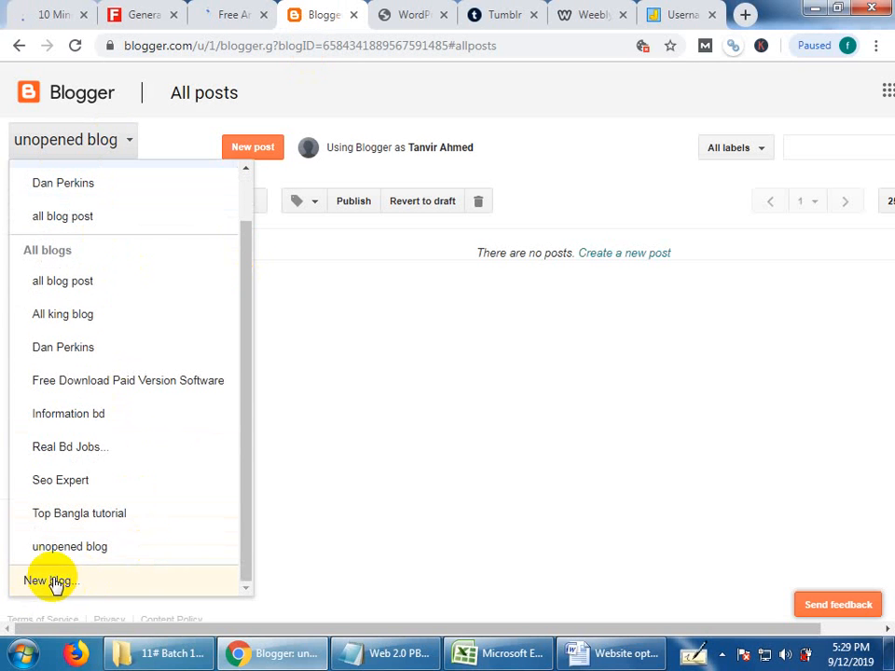
click(371, 275)
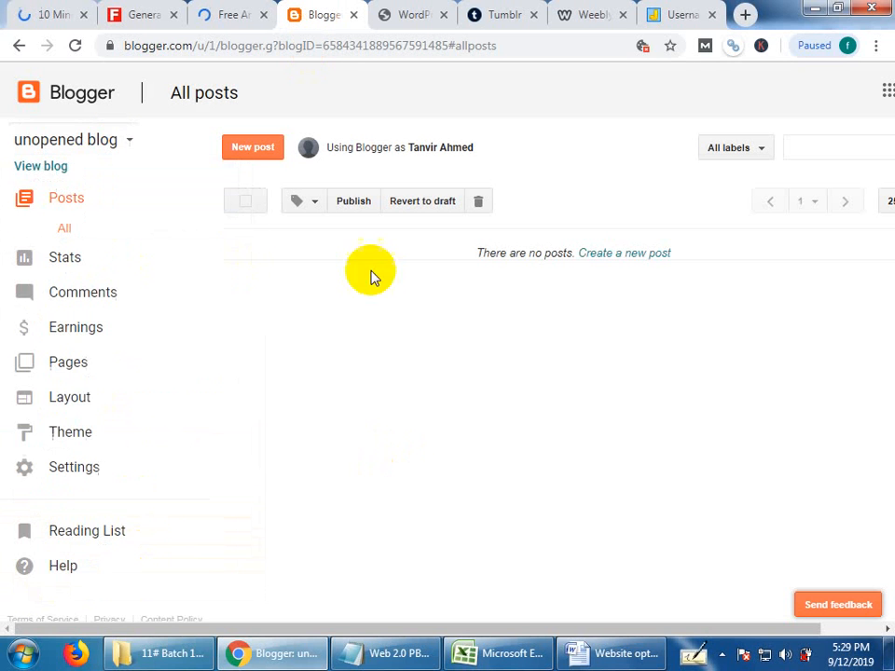
click(407, 10)
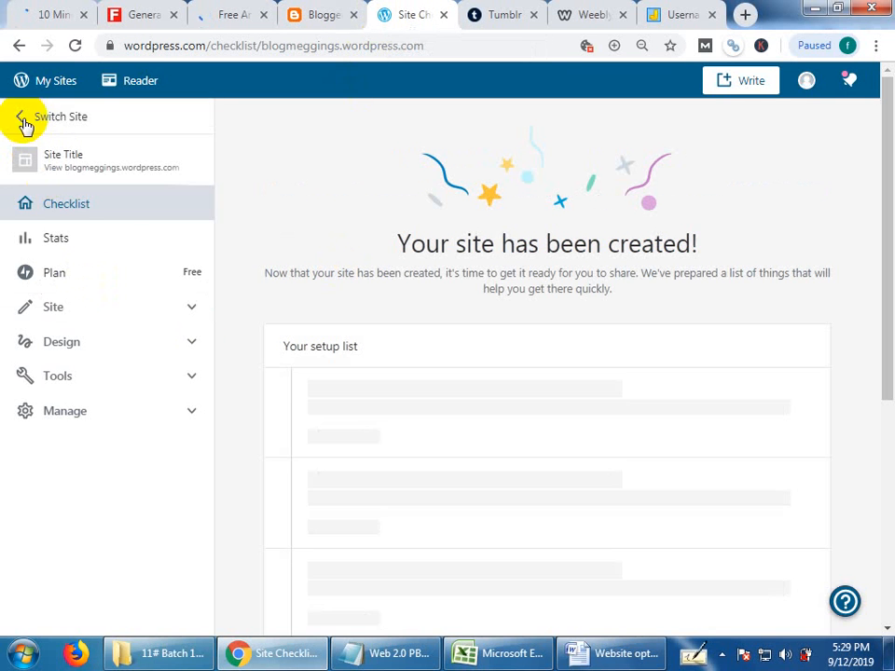
click(25, 124)
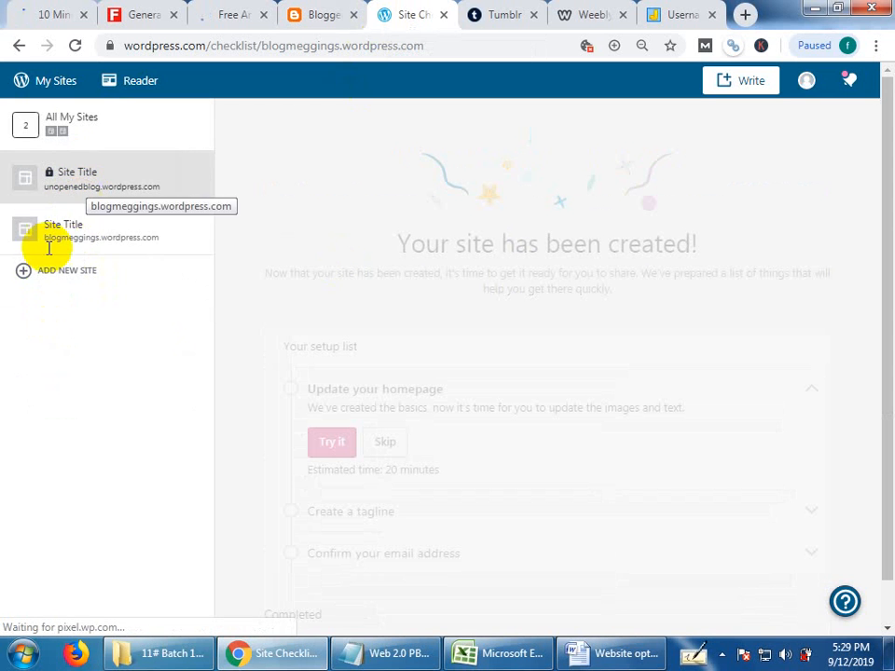
Switch to Word, copy the full "Website optimization administrations" article, and return to the browser.
click(326, 14)
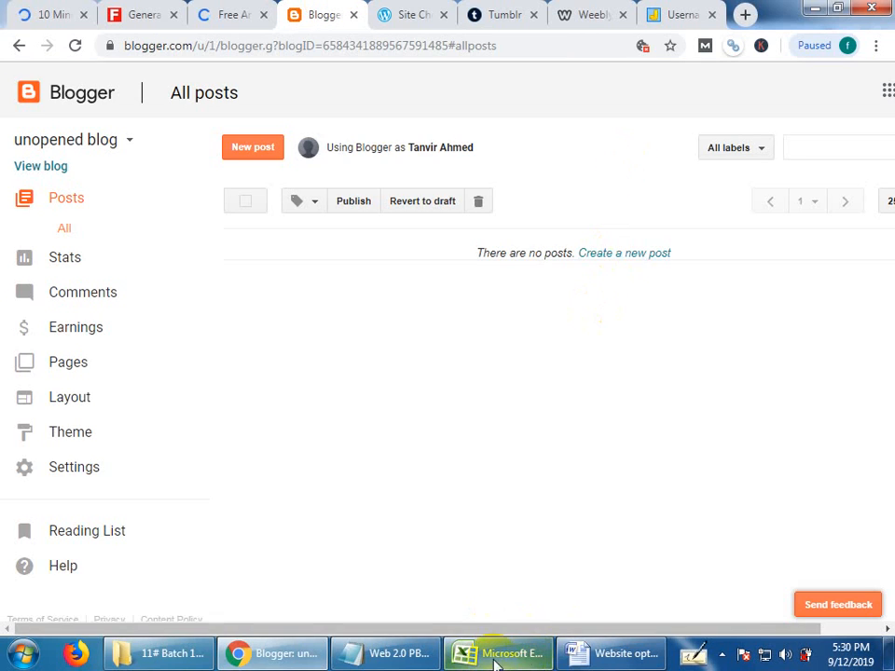
click(615, 655)
scroll(494, 489, up, 2)
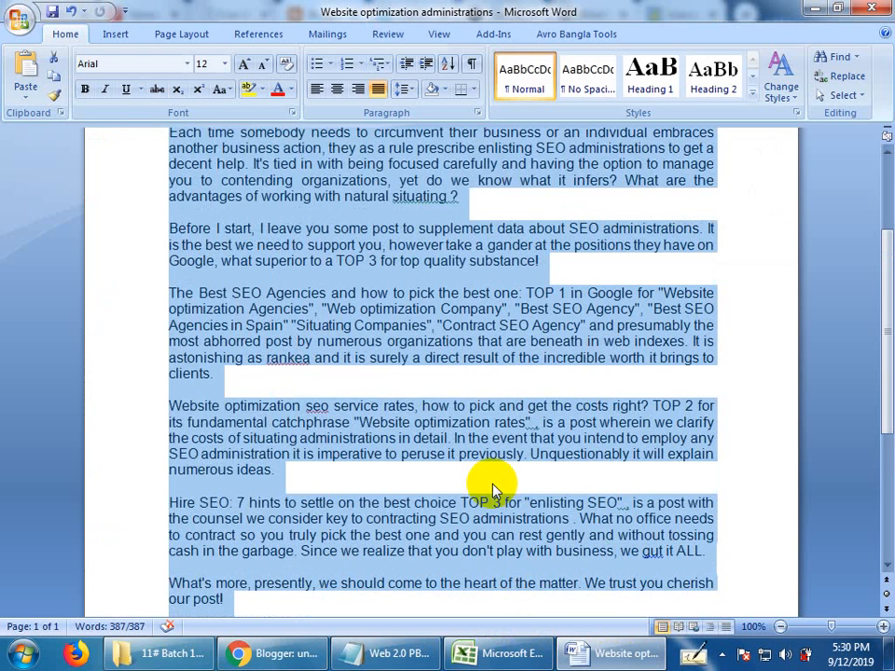
scroll(494, 489, up, 2)
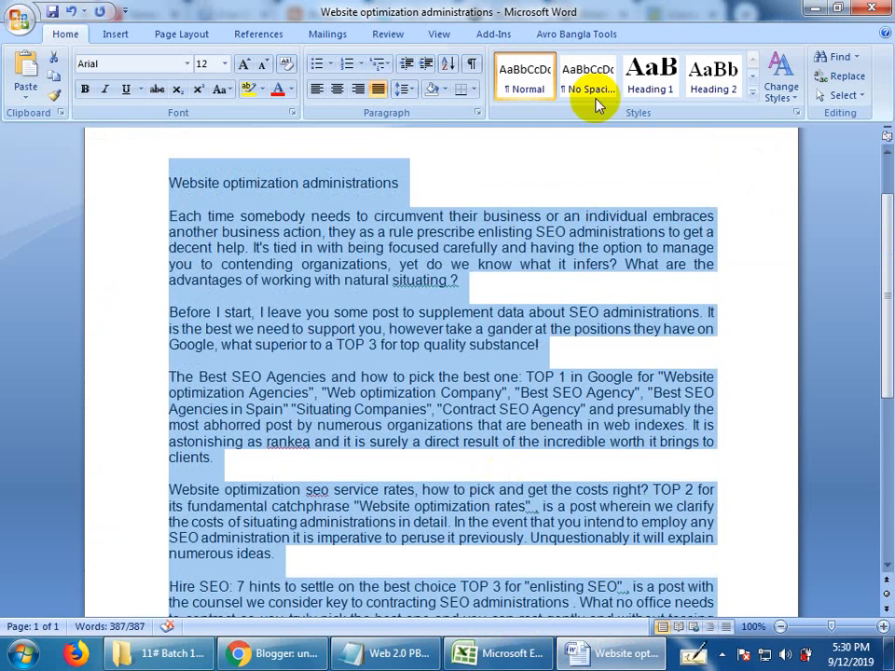
click(270, 653)
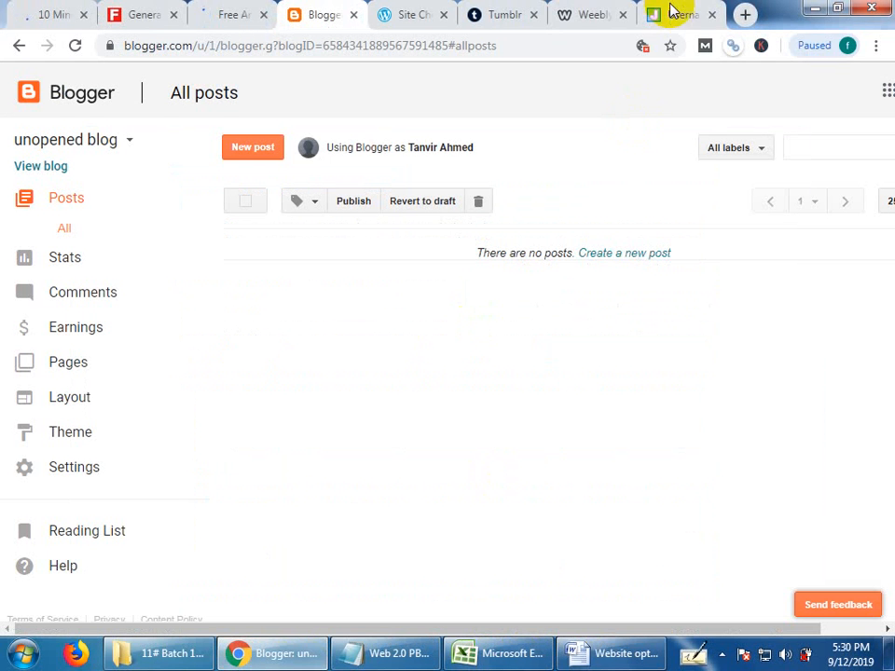
Paste the copied article into Free Article Spinner, pass the robot check, and spin the text.
click(569, 13)
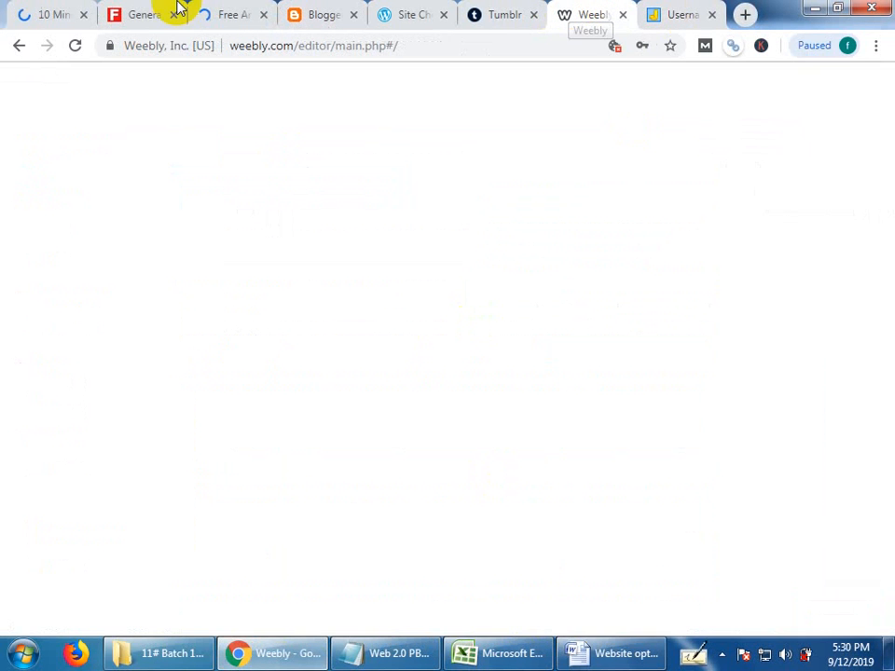
click(217, 15)
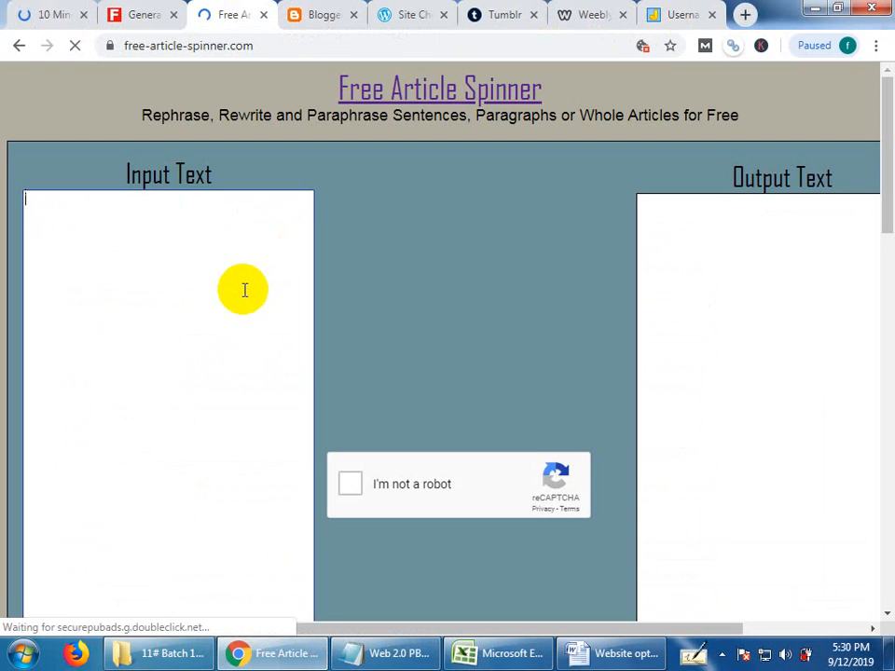
key(ctrl+v)
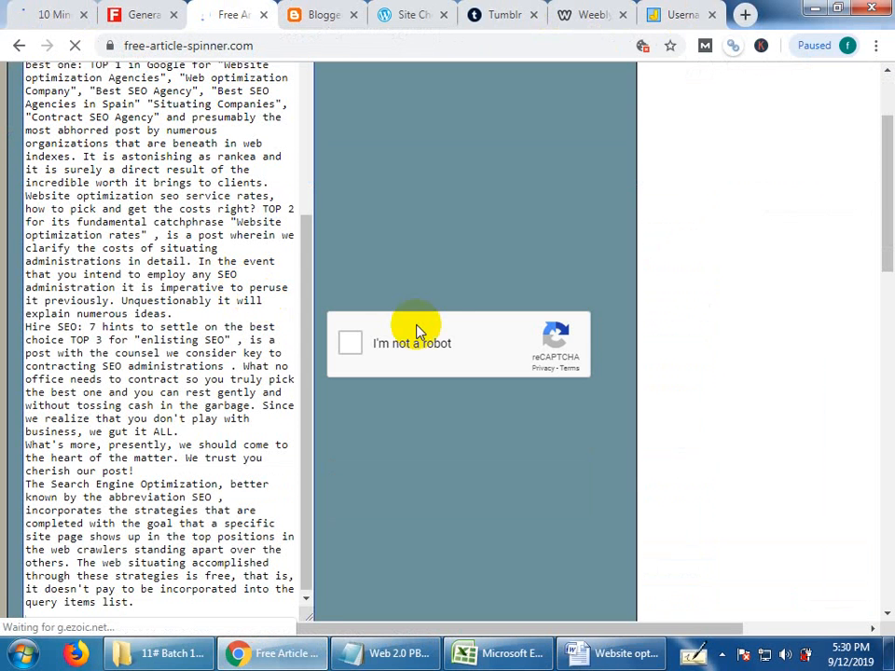
click(447, 341)
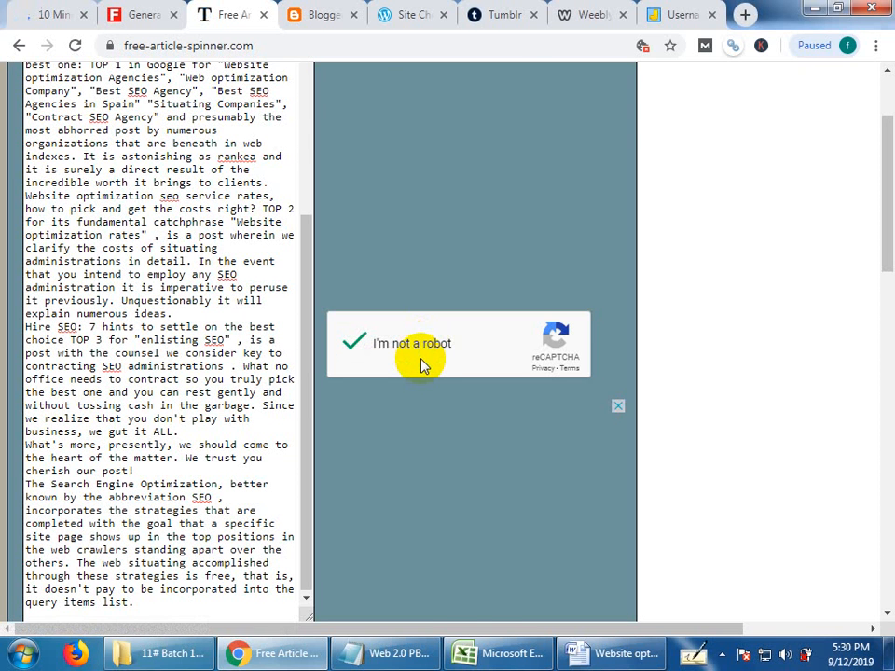
scroll(539, 575, down, 3)
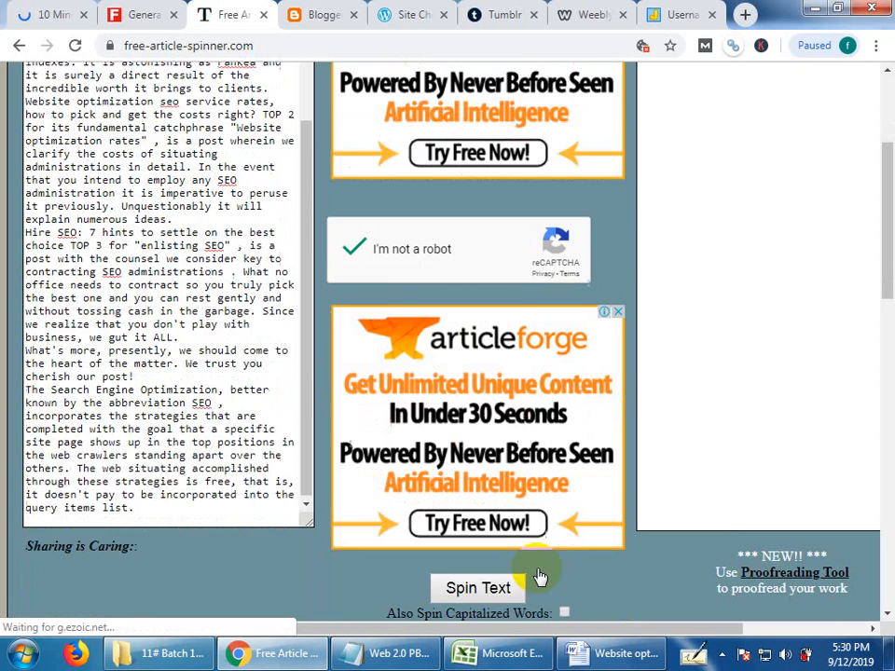
click(477, 420)
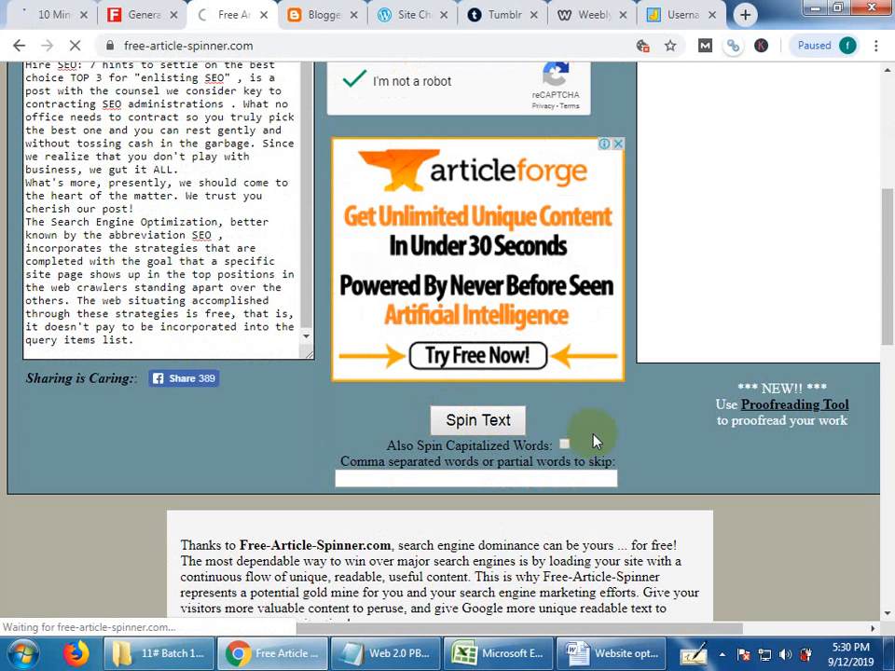
scroll(597, 440, up, 5)
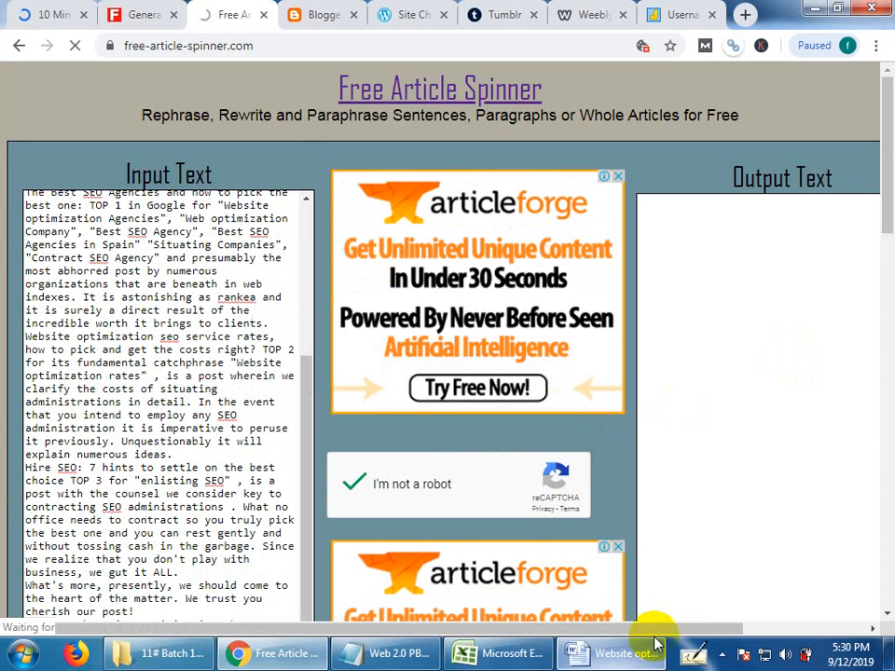
click(654, 625)
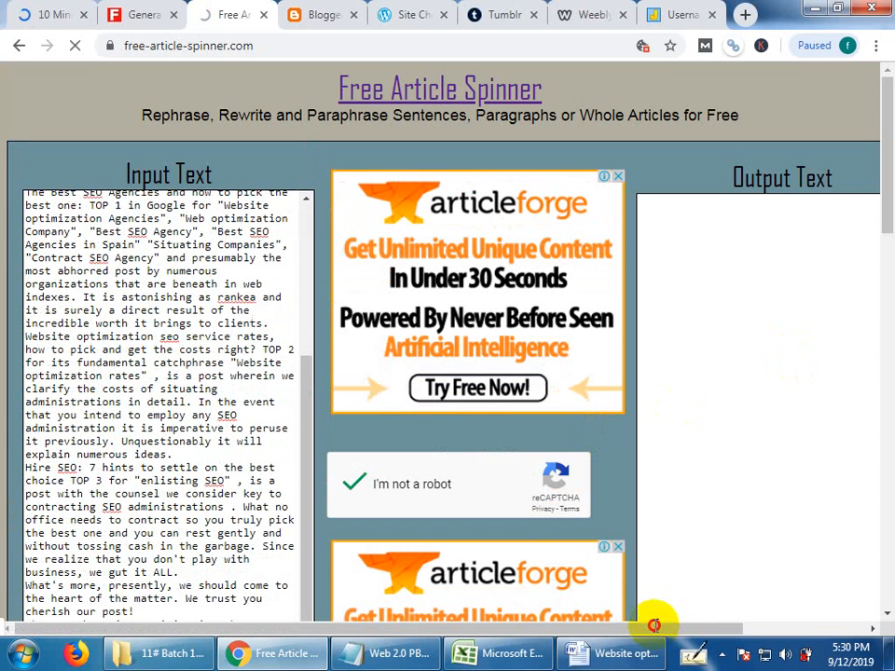
click(736, 627)
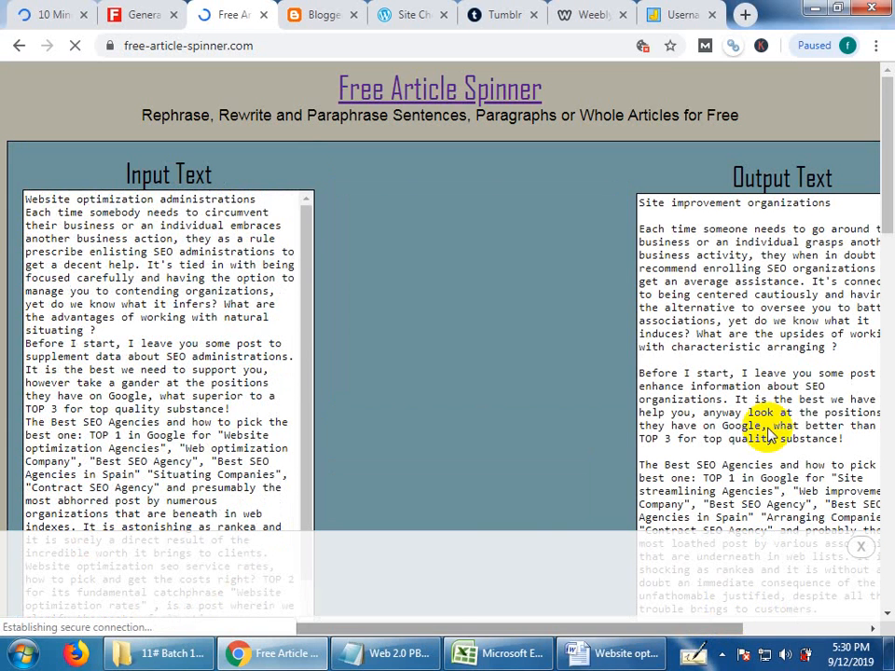
Copy the entire spun article and replace the original article text in the Word document with it.
drag(638, 199, 714, 453)
scroll(681, 440, down, 1)
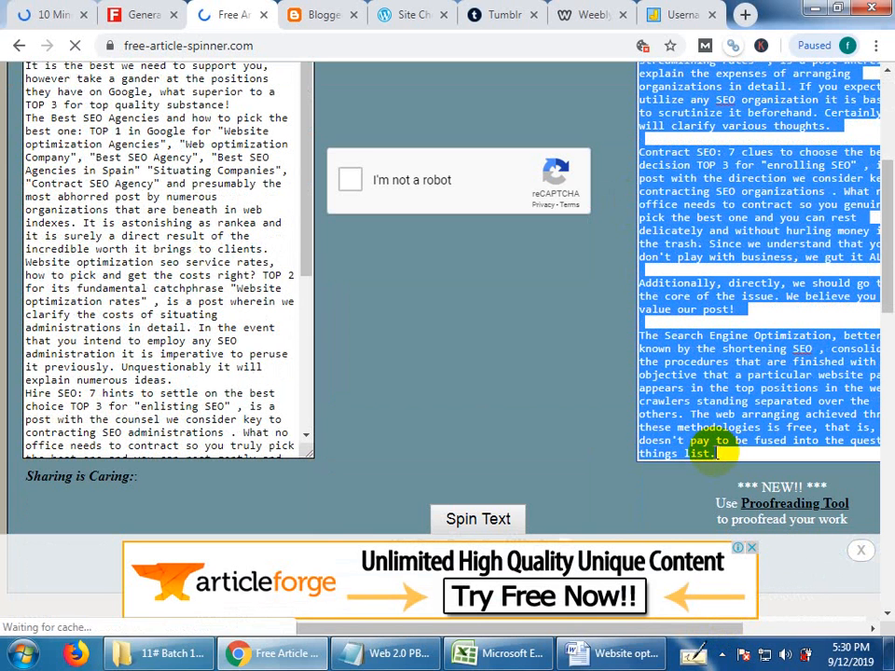
key(super)
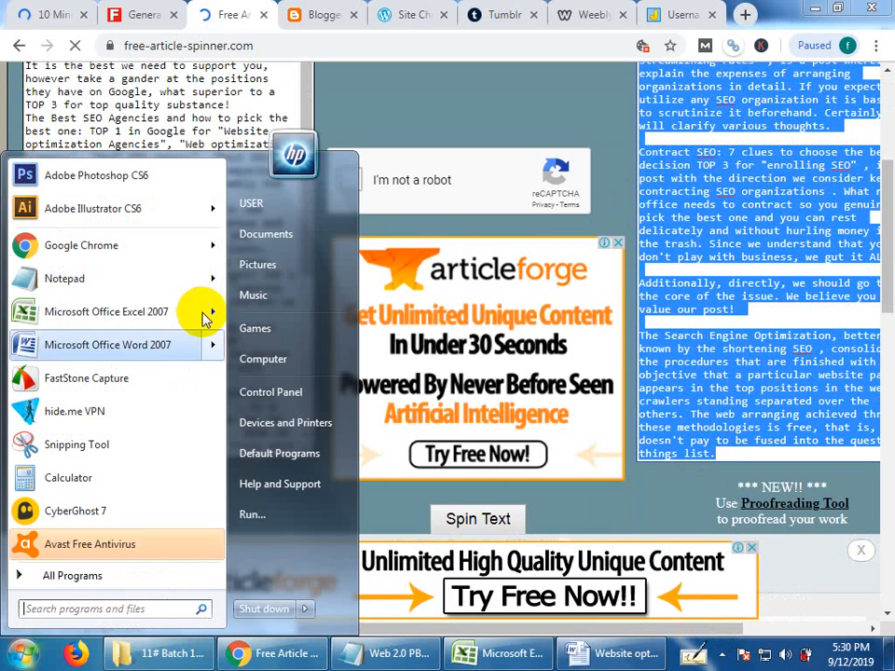
click(611, 653)
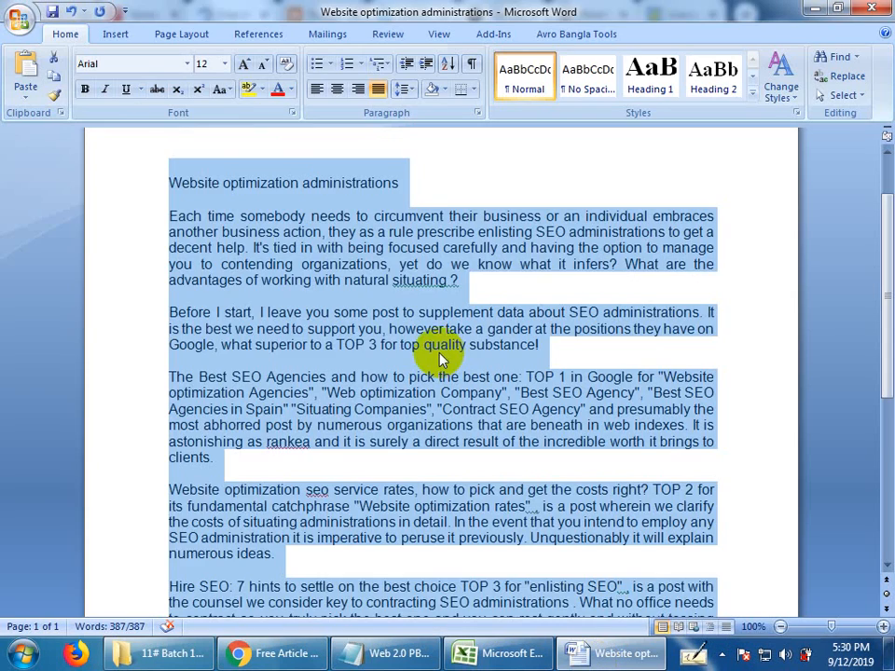
key(ctrl+v)
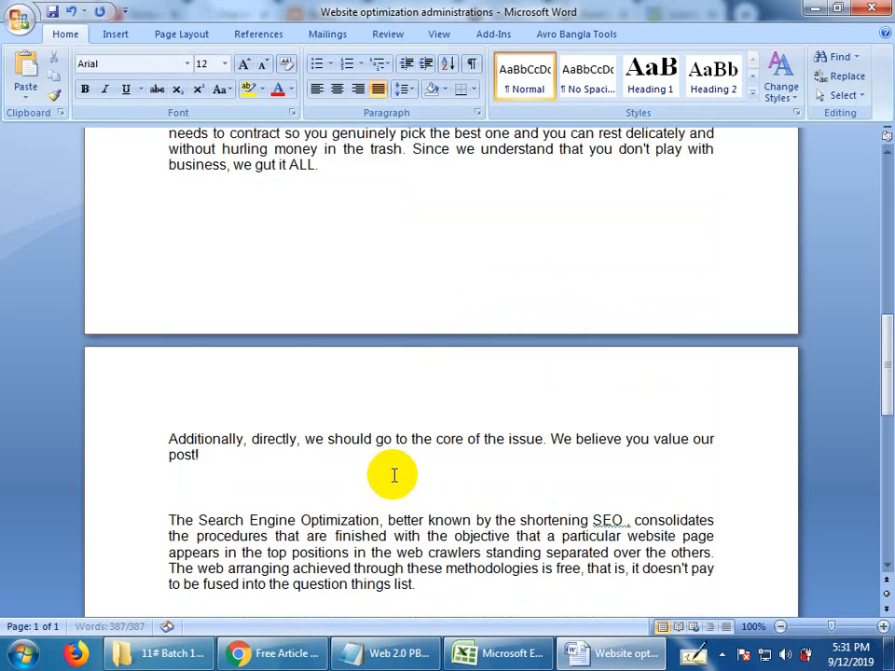
scroll(393, 451, up, 9)
scroll(342, 360, up, 5)
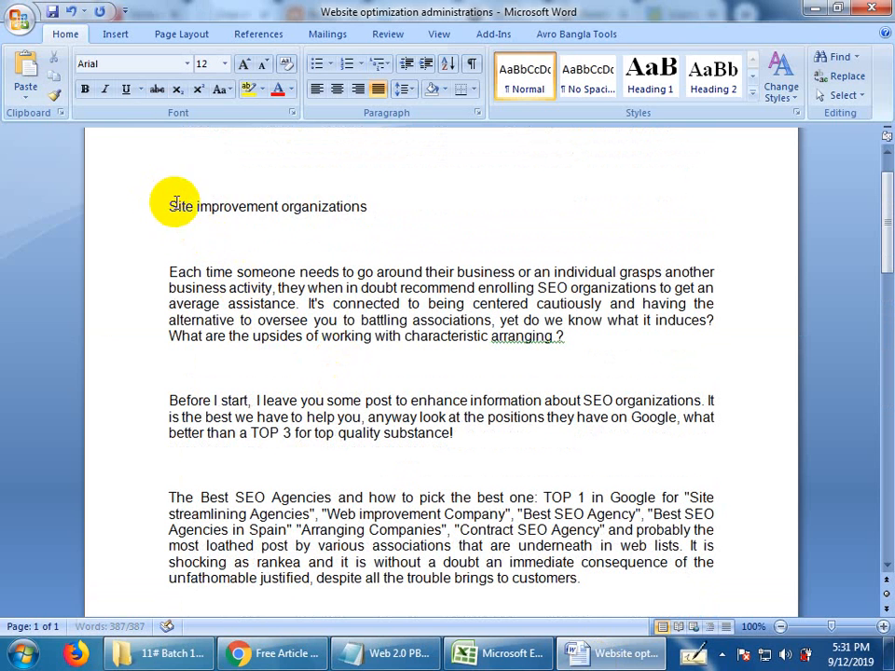
drag(175, 204, 370, 204)
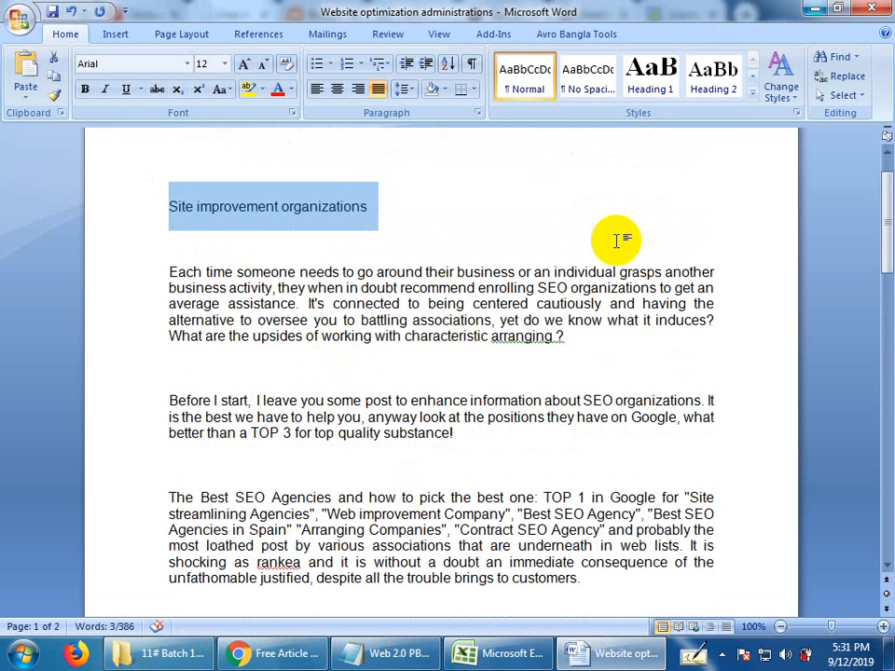
In the Notepad client requirements, remove 2017 from the keywords and copy the remaining keyword "seo tips".
click(415, 650)
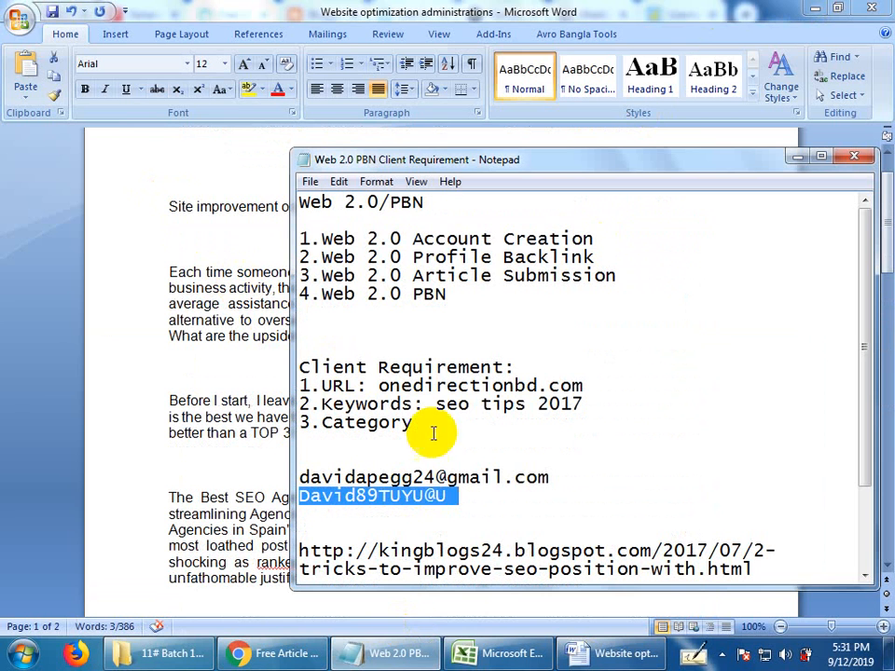
click(425, 434)
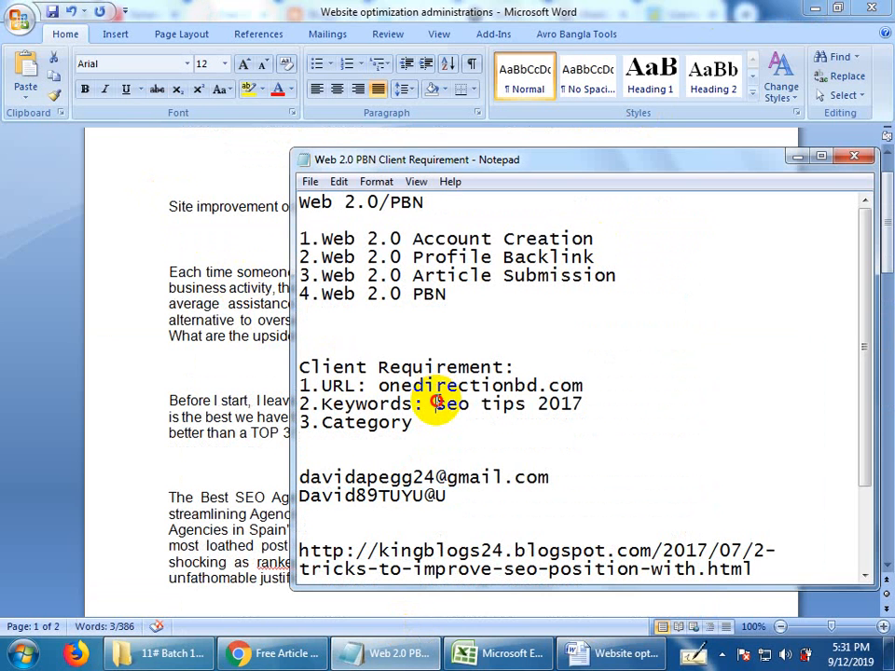
drag(527, 403, 659, 402)
key(BackSpace)
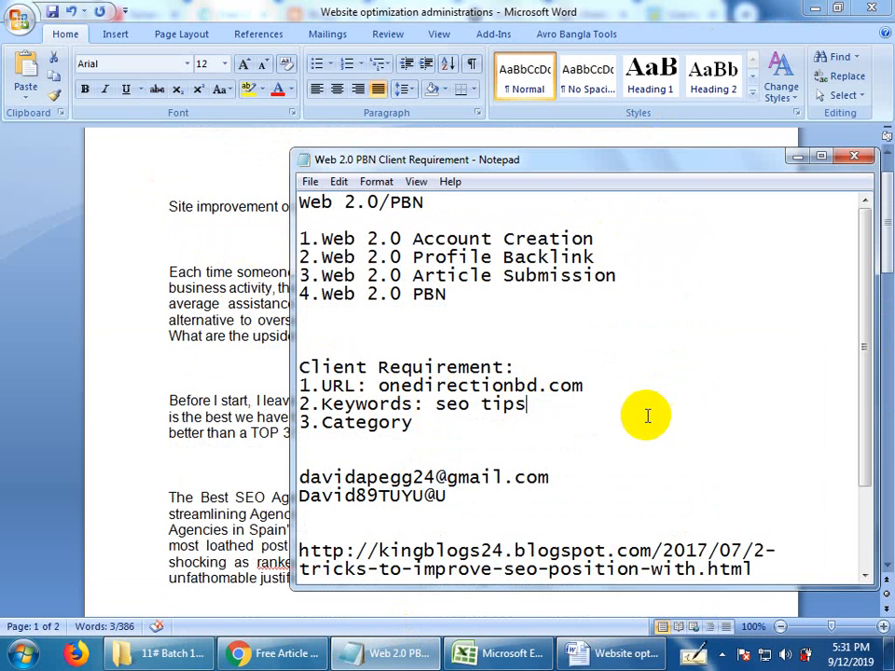
drag(527, 404, 401, 404)
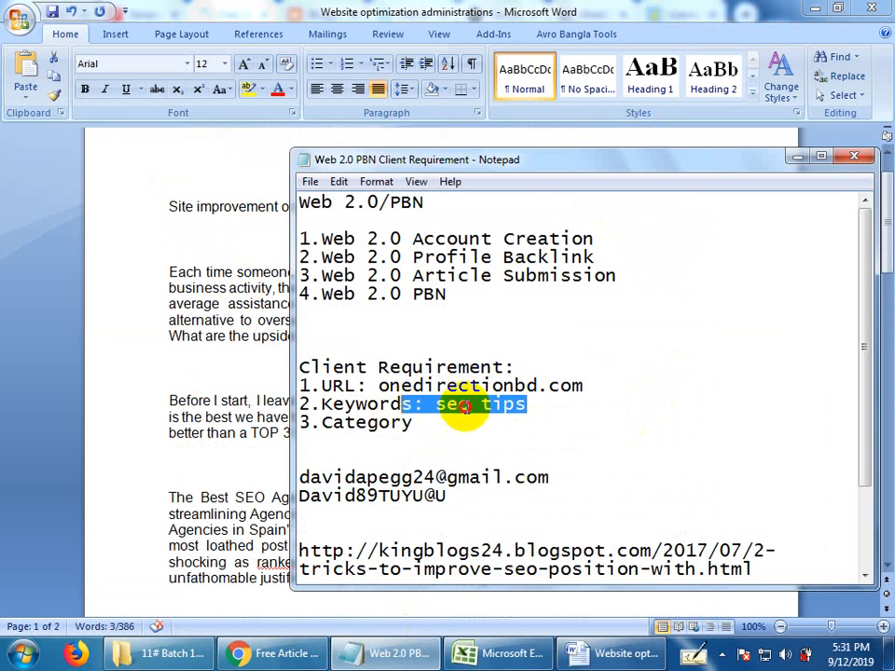
drag(463, 406, 421, 412)
key(ctrl+c)
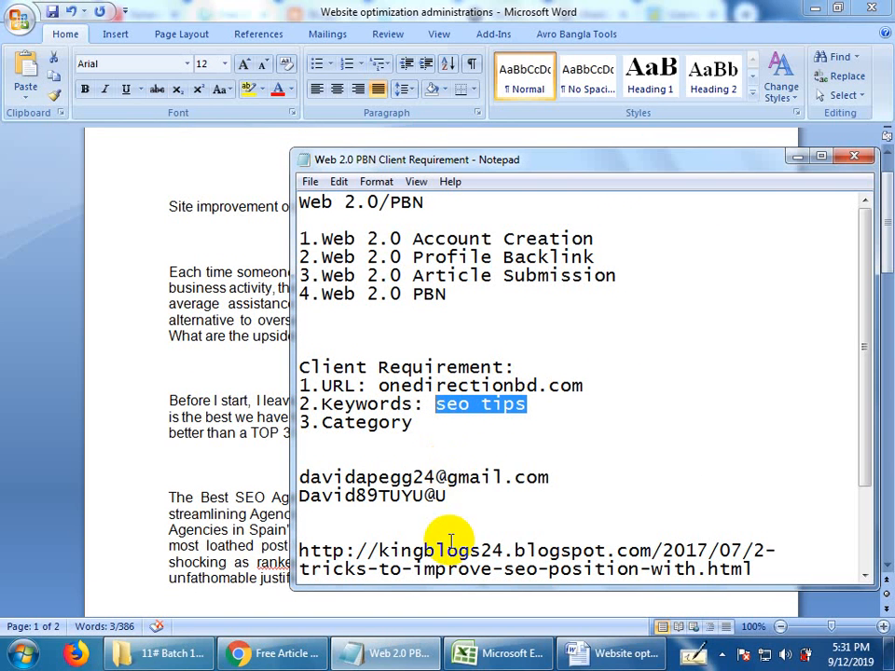
Return to Word and search the article for "seo tips", without extending the search beyond the selected title.
click(121, 496)
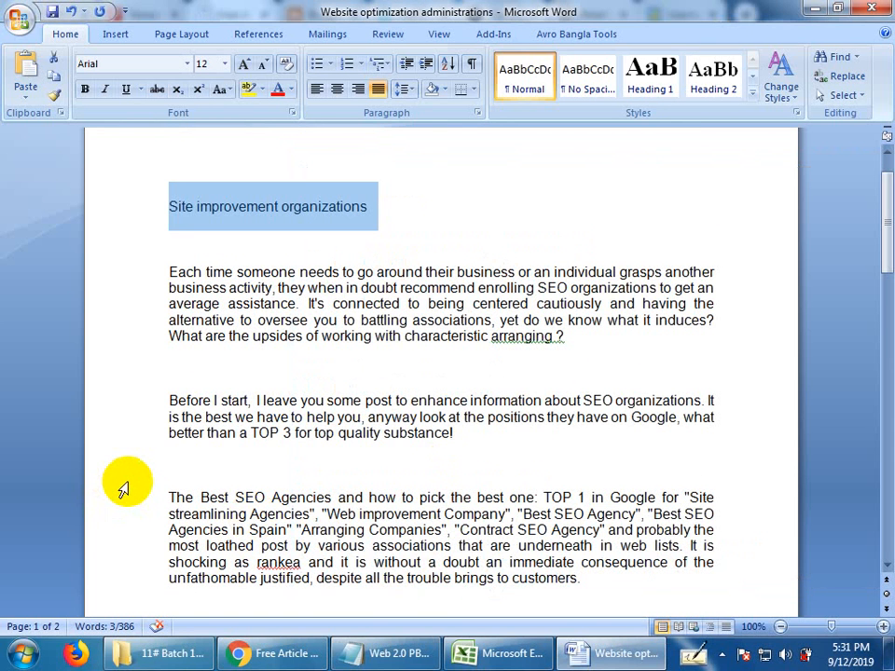
key(ctrl+f)
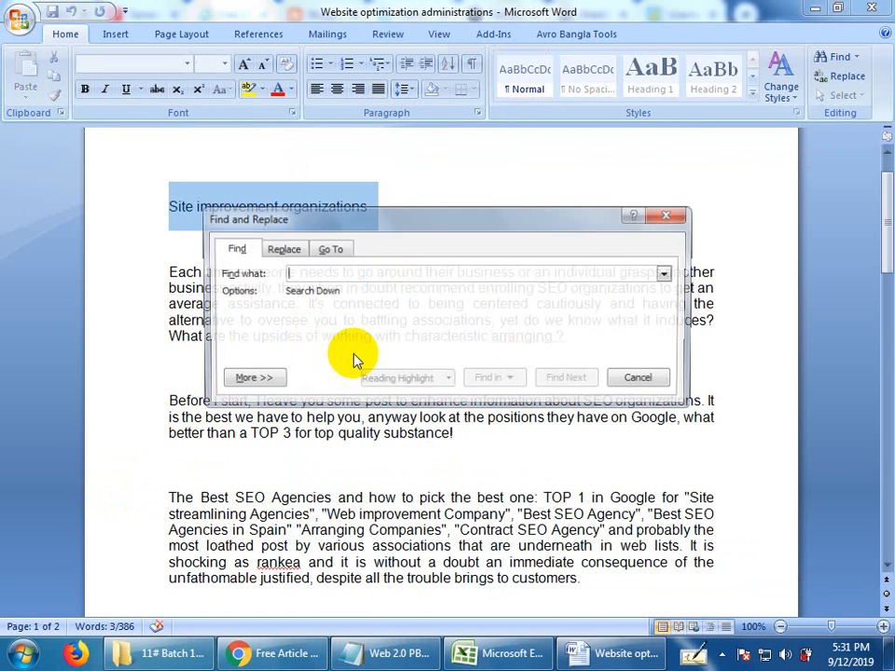
key(ctrl+v)
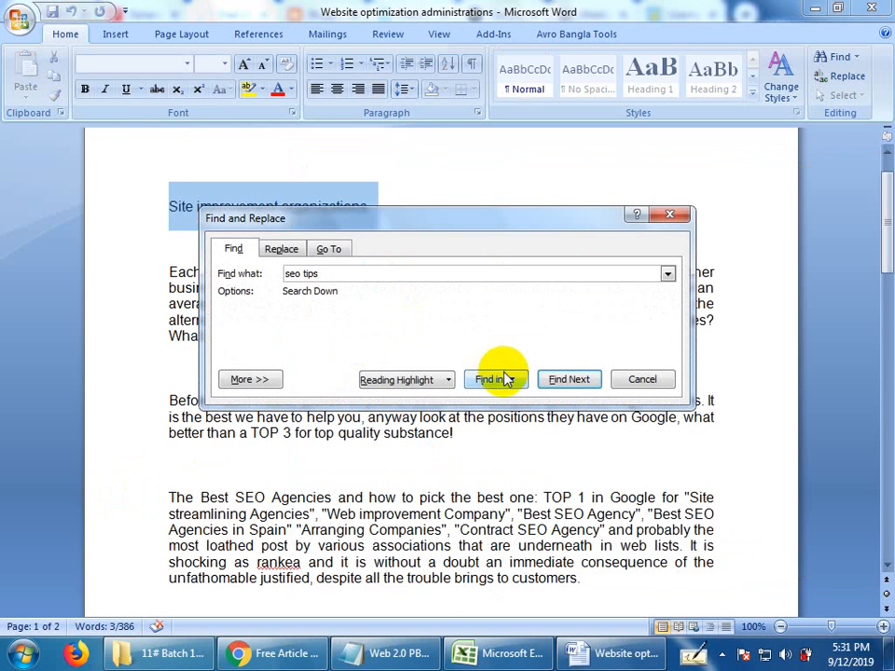
click(563, 386)
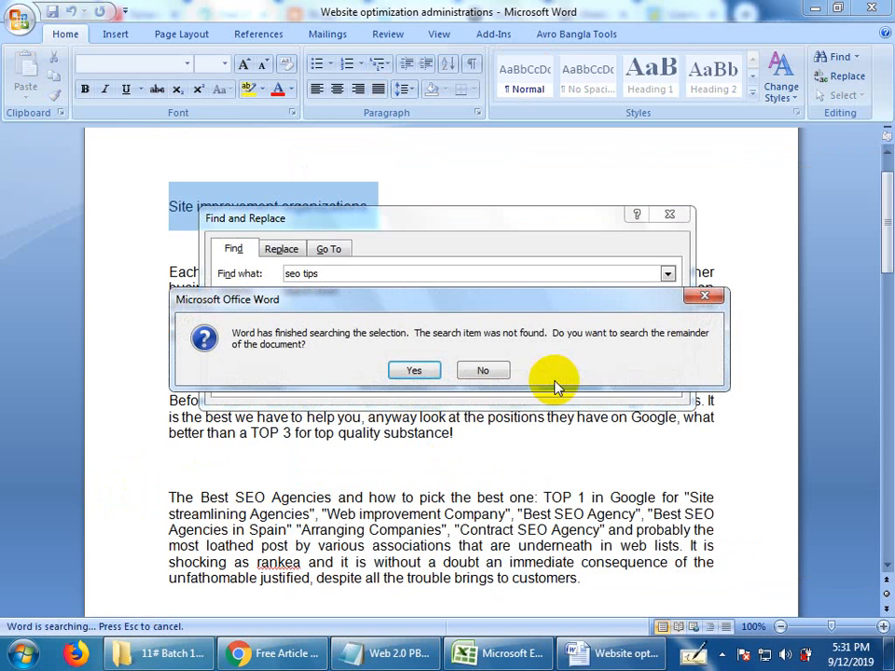
click(489, 378)
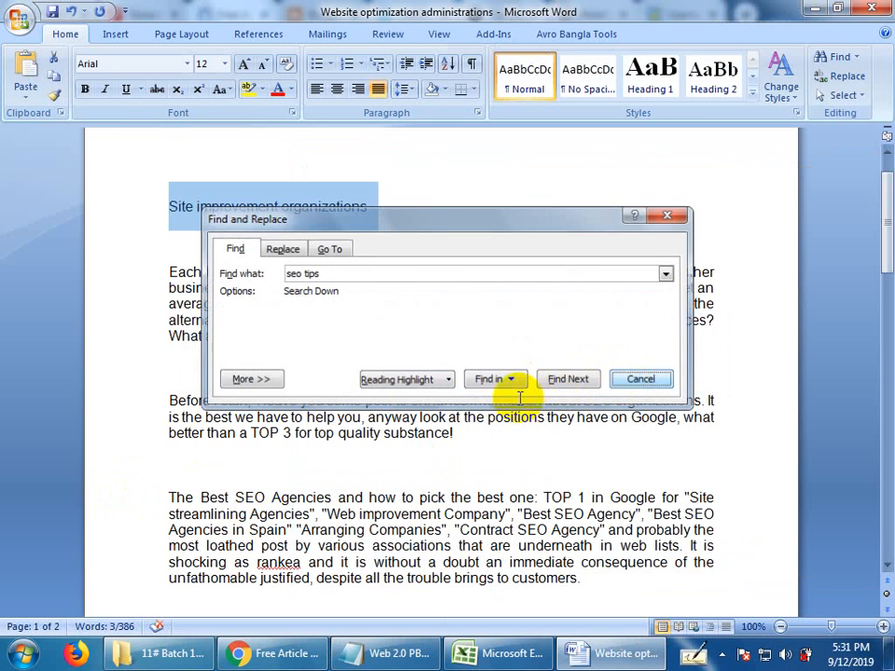
key(Escape)
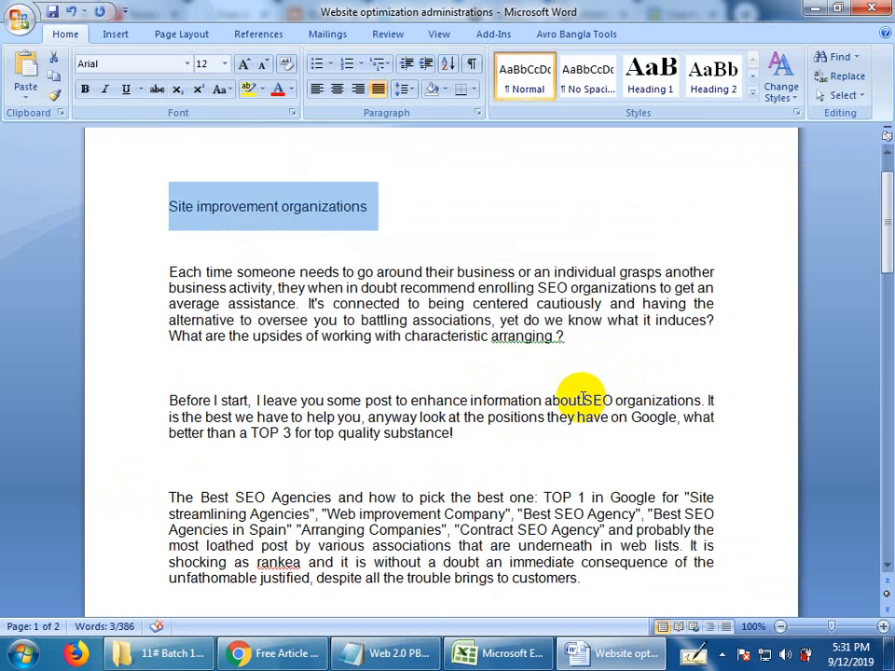
Replace "SEO" with "seo tips" in the sentence beginning "Before I start".
mouse_move(582, 399)
mouse_down()
mouse_move(614, 401)
mouse_move(593, 400)
mouse_up()
click(612, 400)
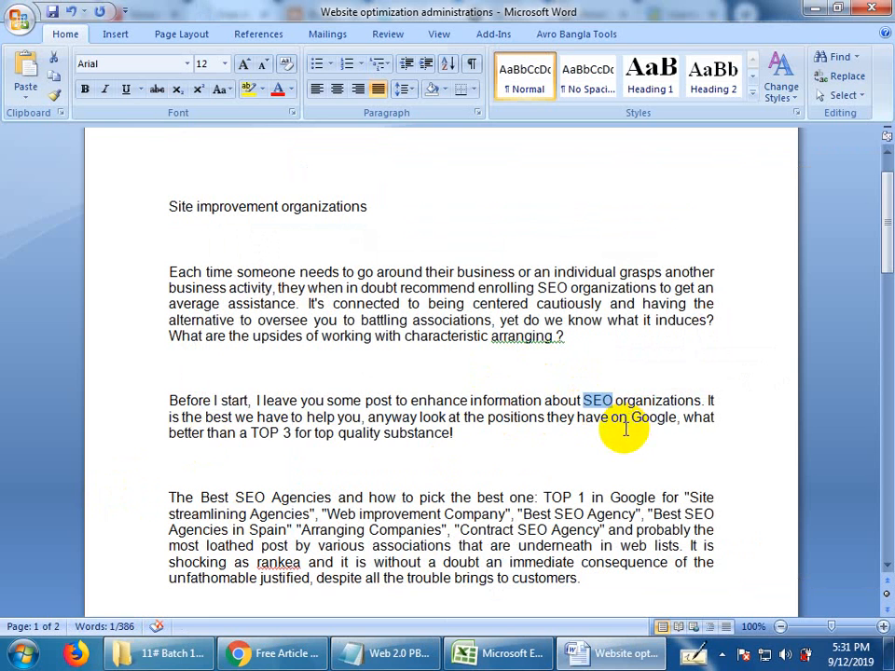
text(seo tips)
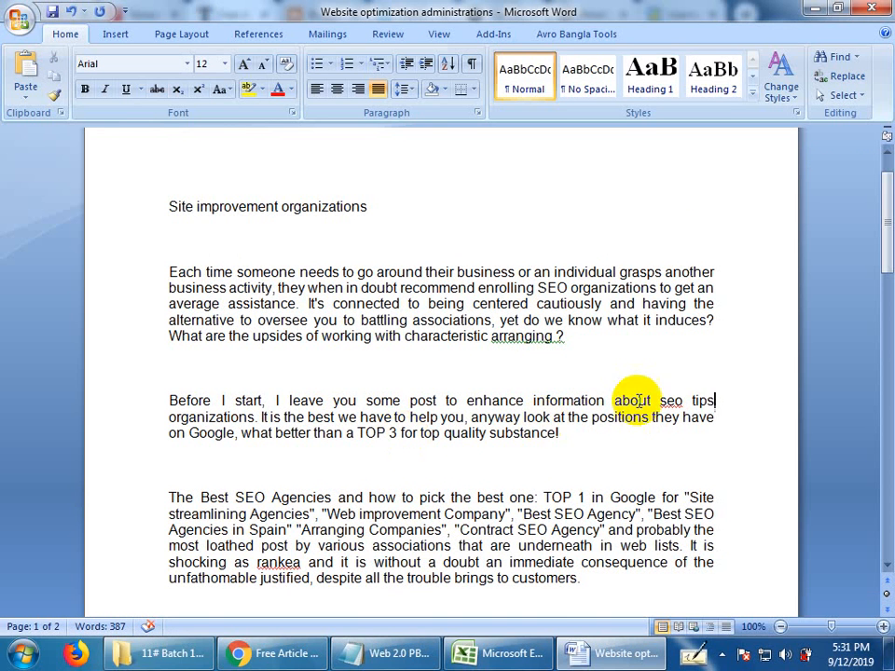
Select the inserted "seo tips" keyword and open the Insert Hyperlink dialog for it.
click(706, 405)
drag(705, 404, 713, 402)
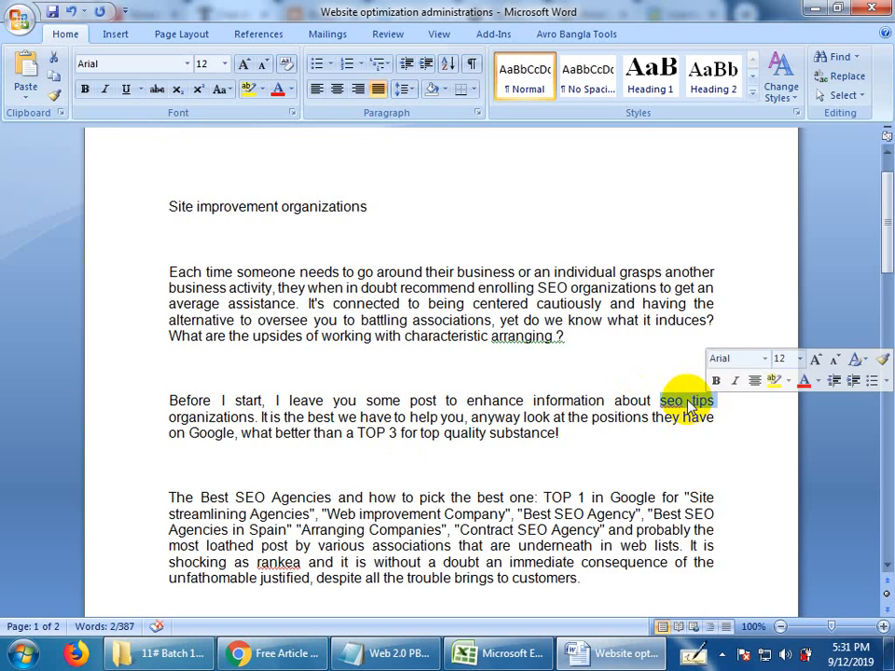
right_click(688, 403)
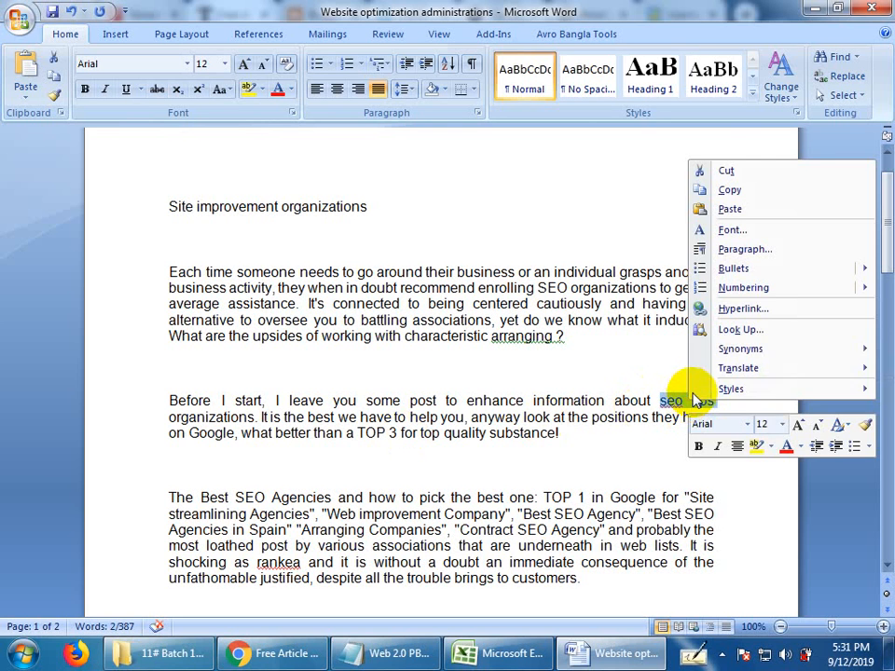
click(728, 307)
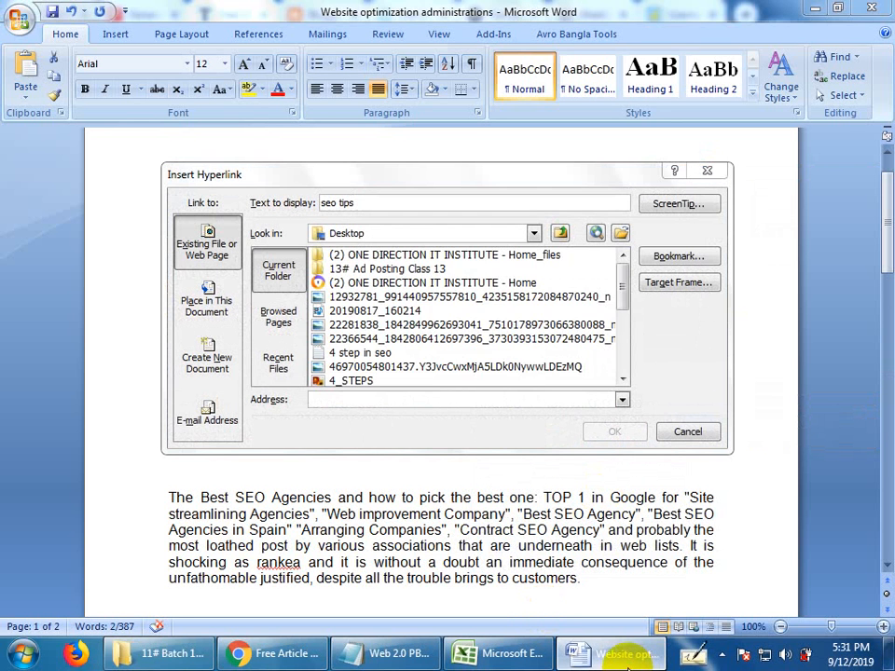
click(405, 652)
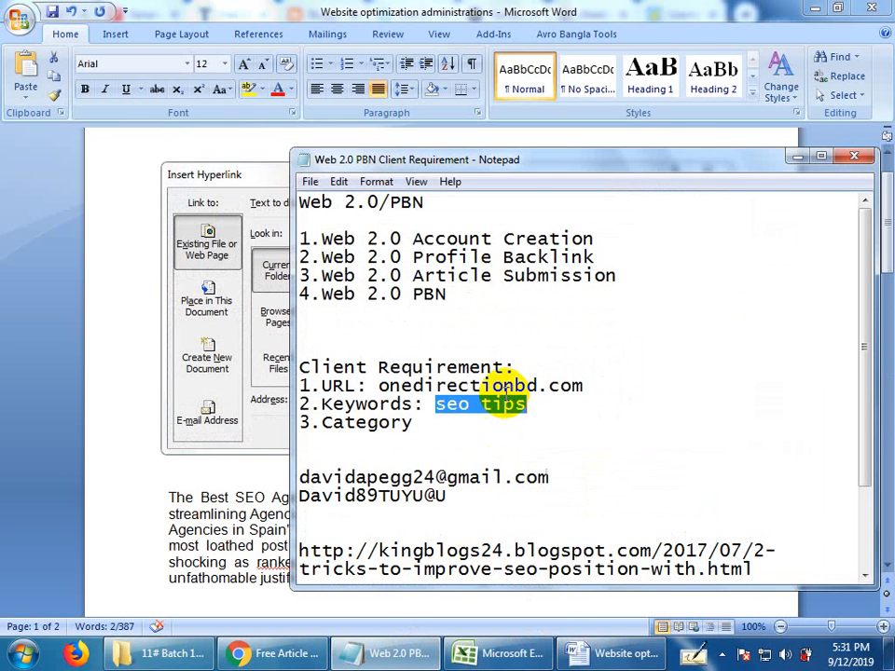
right_click(500, 403)
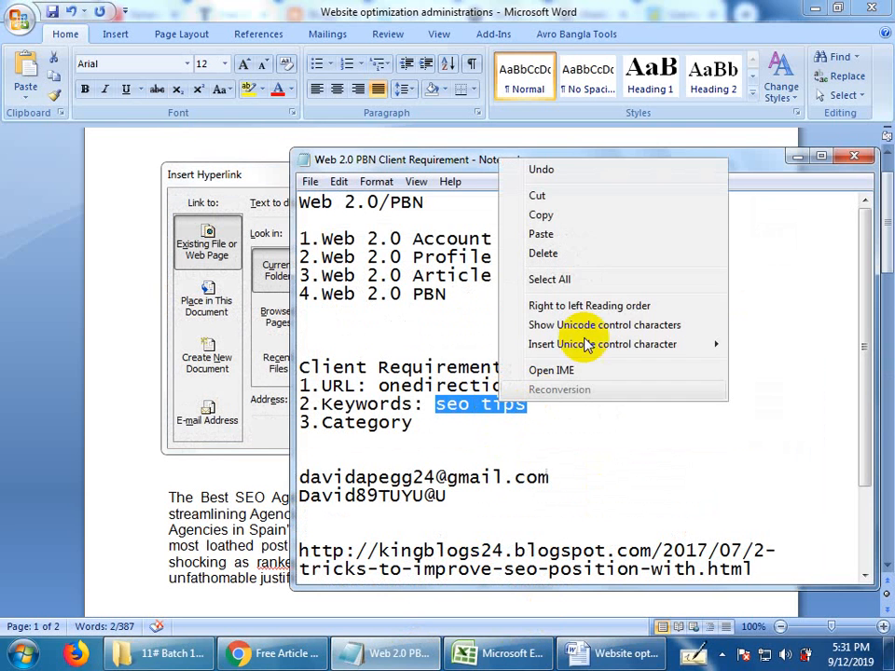
click(600, 216)
click(615, 658)
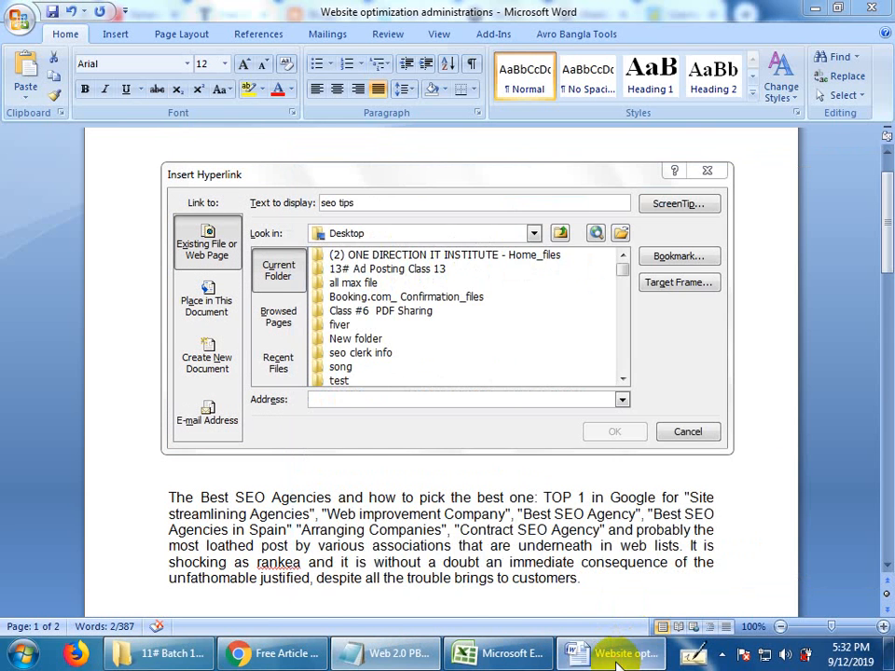
click(384, 395)
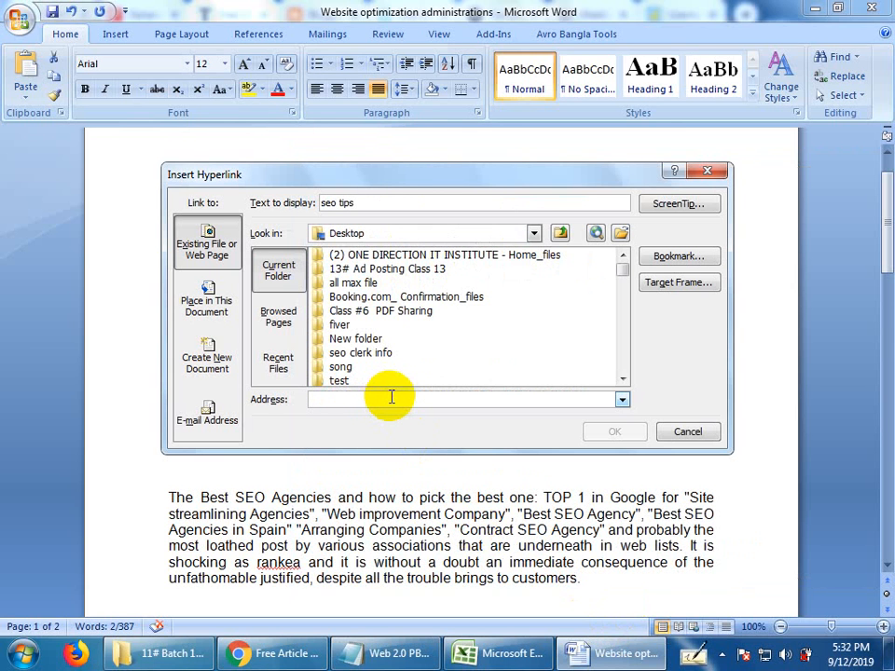
key(ctrl+v)
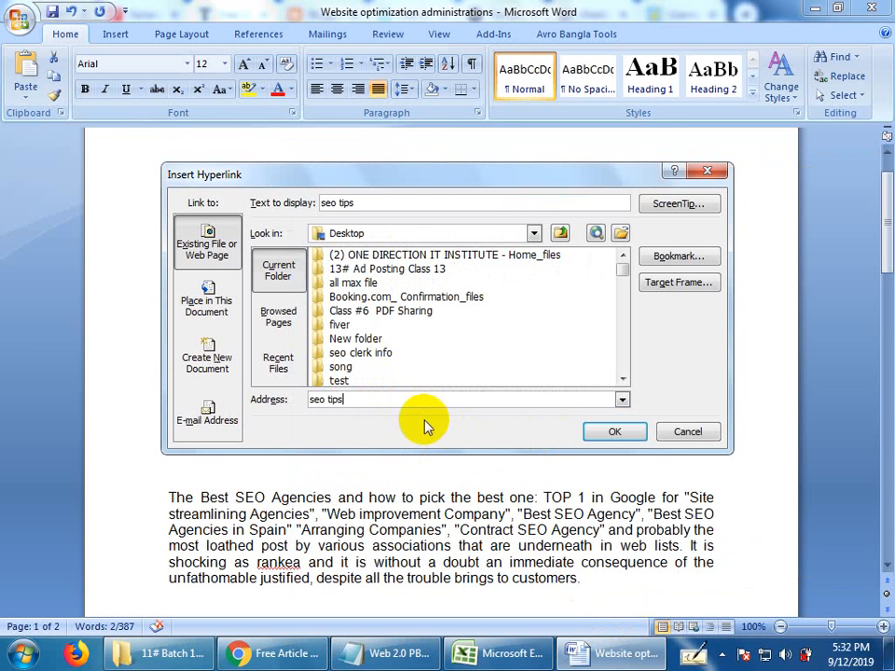
drag(355, 403, 299, 399)
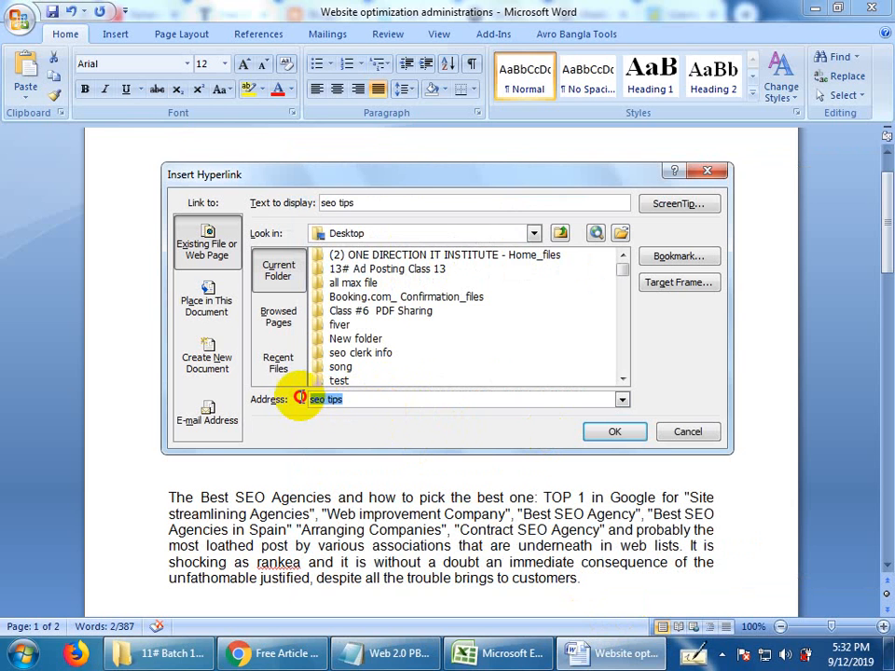
key(BackSpace)
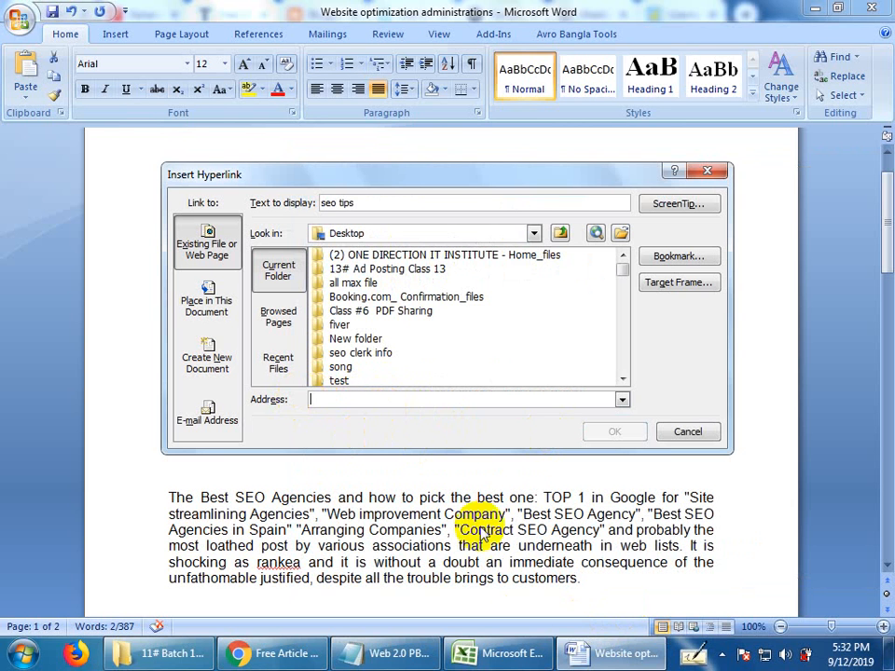
Copy the client URL onedirectionbd.com from the Notepad requirements and apply it as the link address of "seo tips" in Word.
click(420, 653)
drag(378, 385, 619, 383)
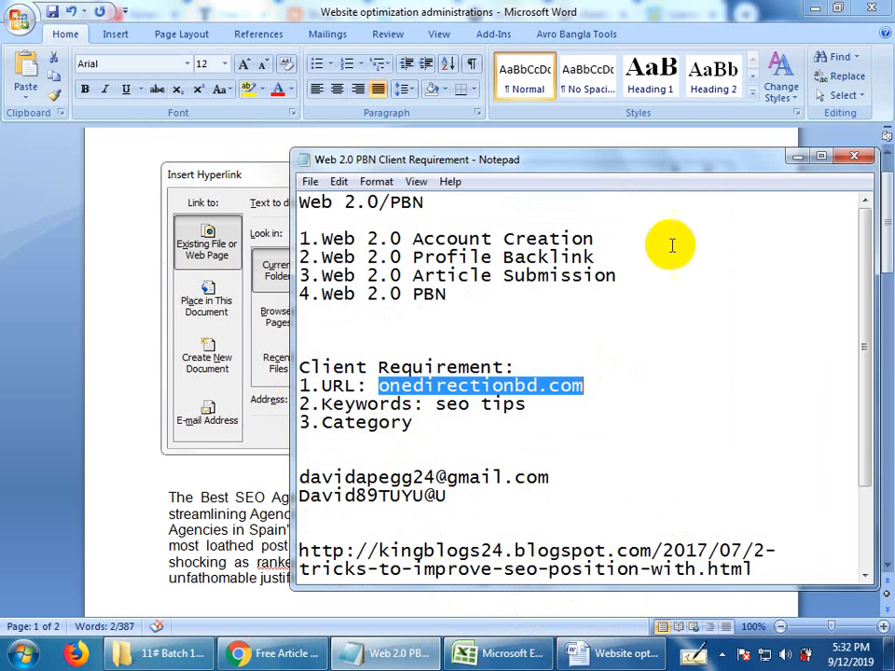
click(797, 157)
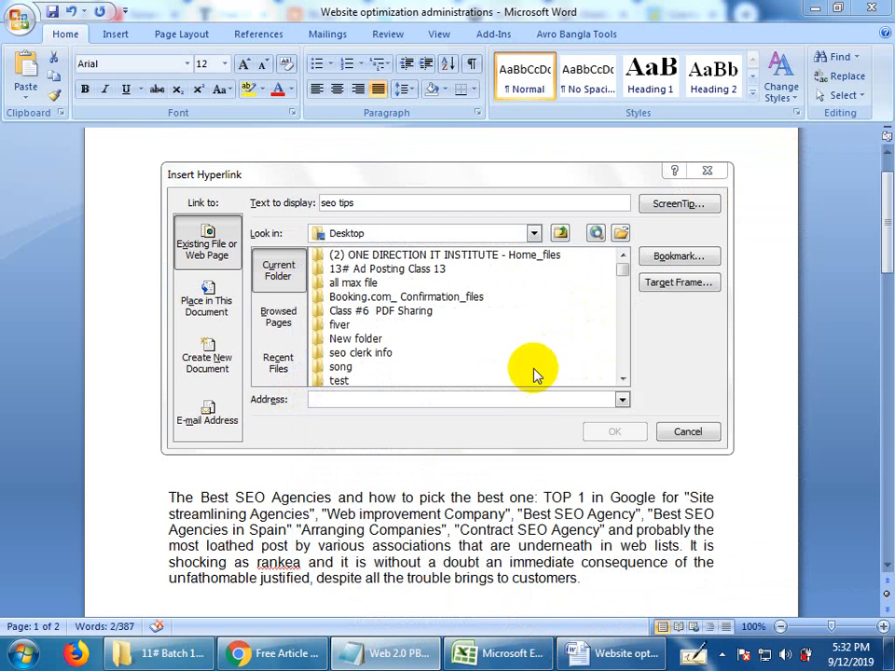
click(483, 402)
key(ctrl+v)
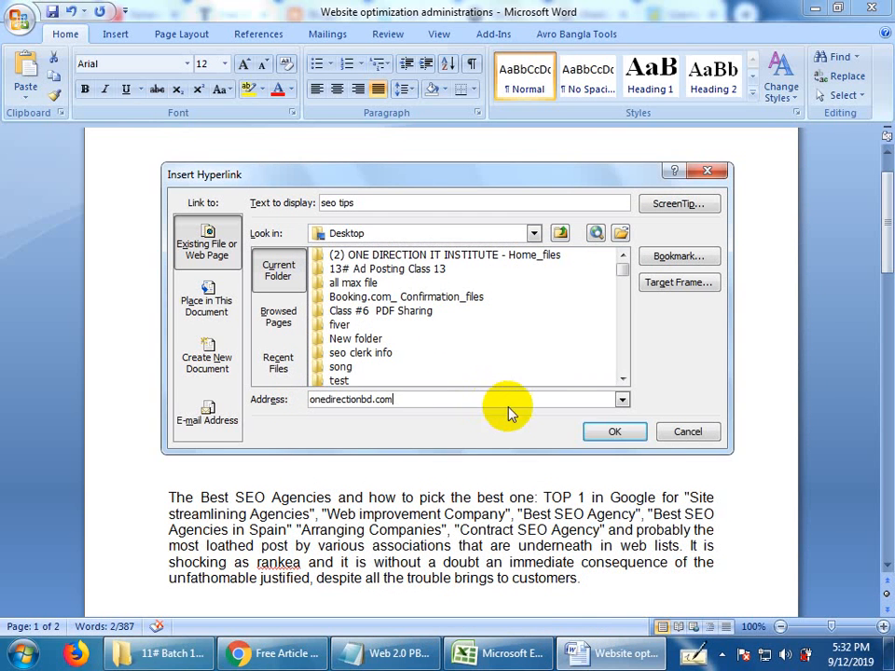
click(606, 432)
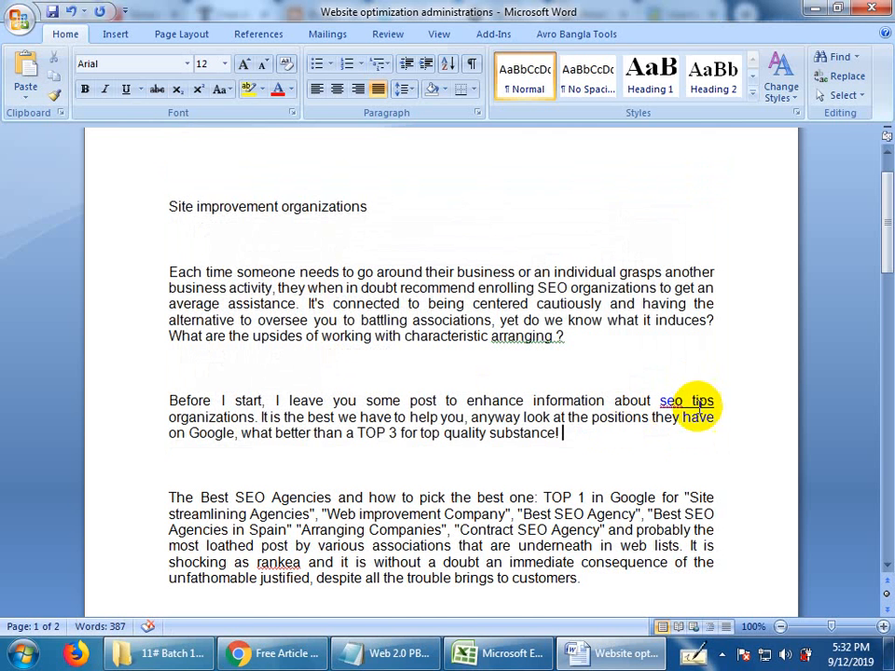
Copy the whole article from its title to the end and start a new post on the "Top Bangla tutorial" blog in Blogger.
drag(169, 206, 425, 560)
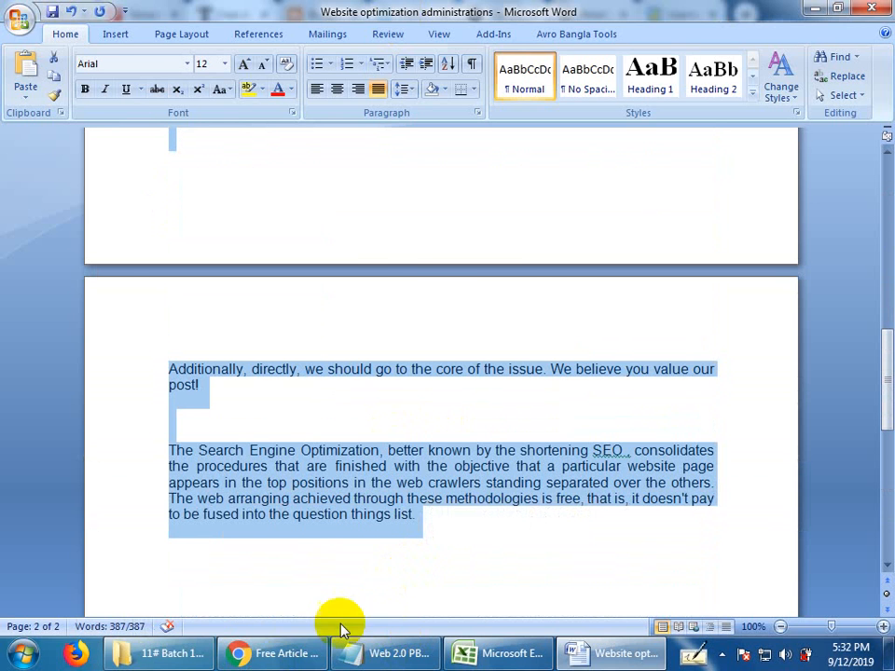
click(261, 653)
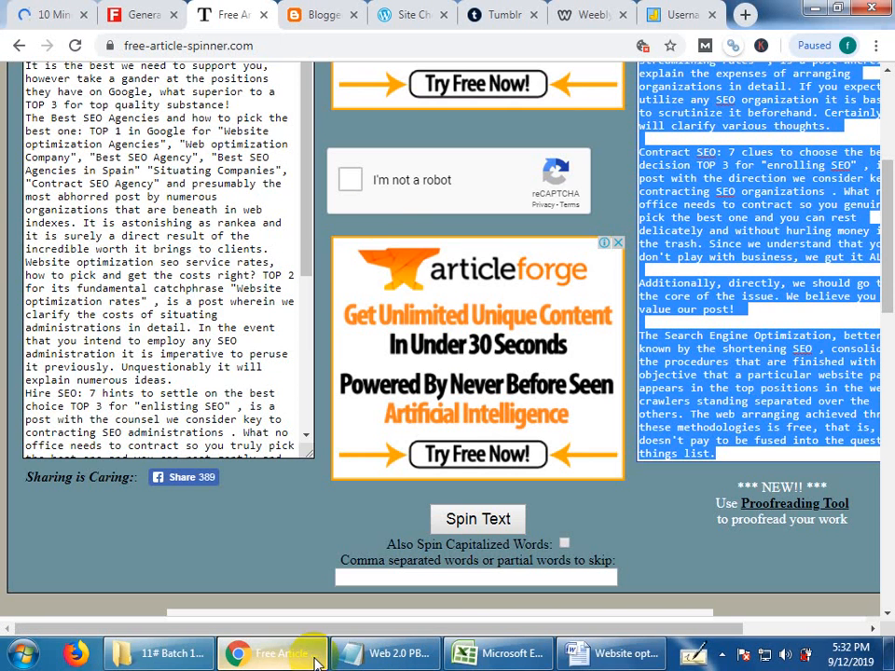
click(317, 13)
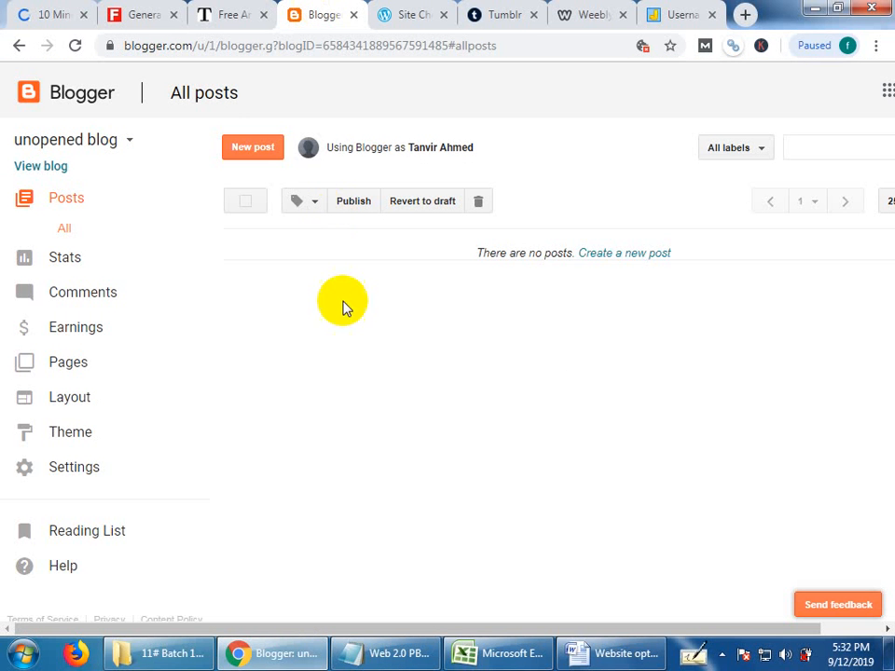
click(119, 149)
scroll(114, 553, down, 2)
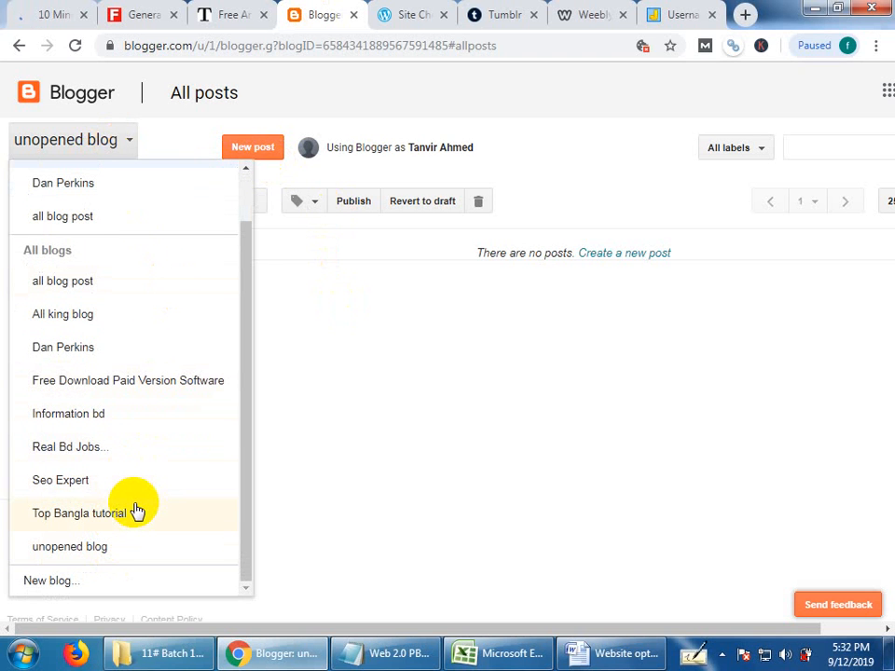
click(83, 512)
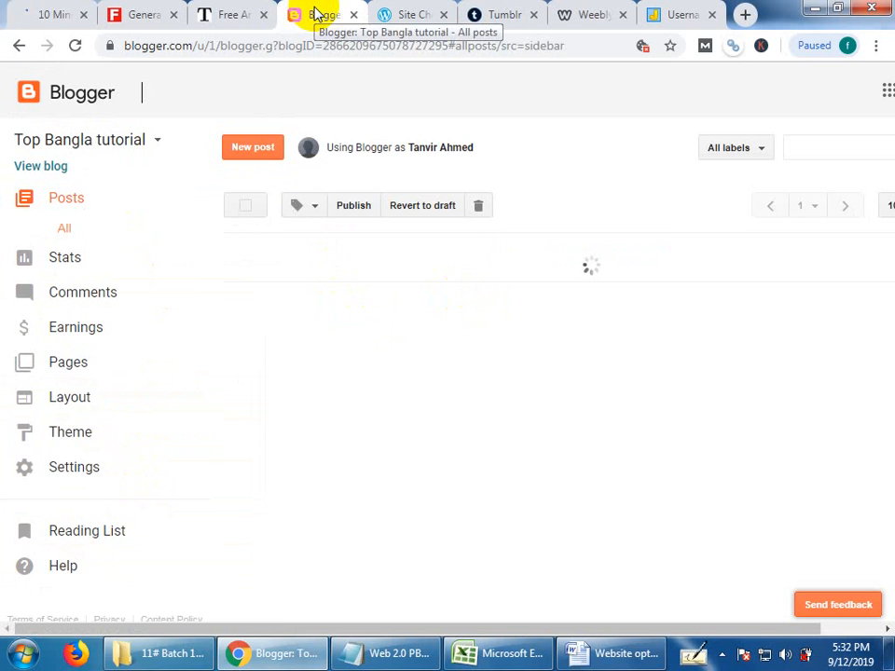
click(247, 149)
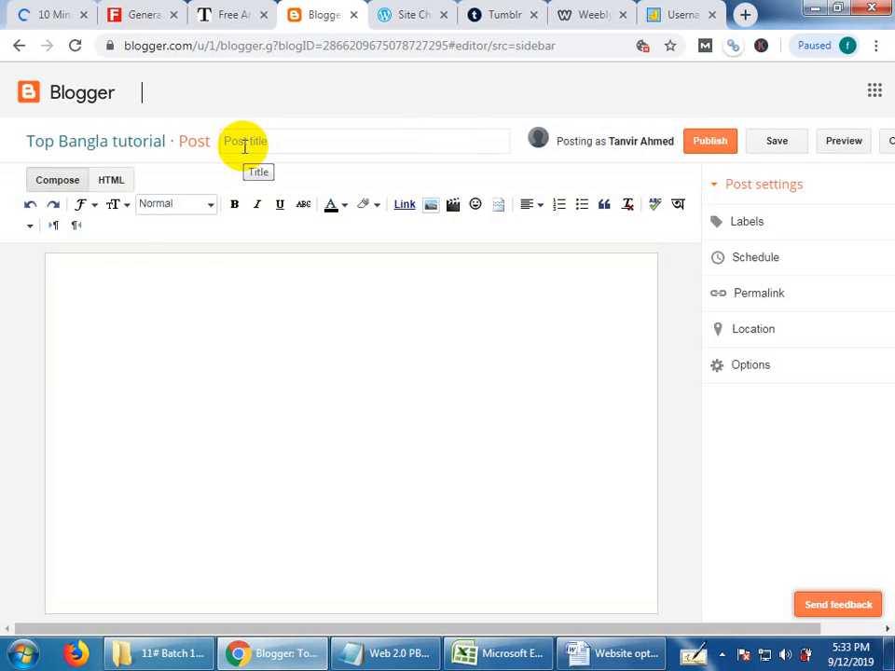
Paste the copied article with its linked keyword into the body of the new blog post.
click(303, 133)
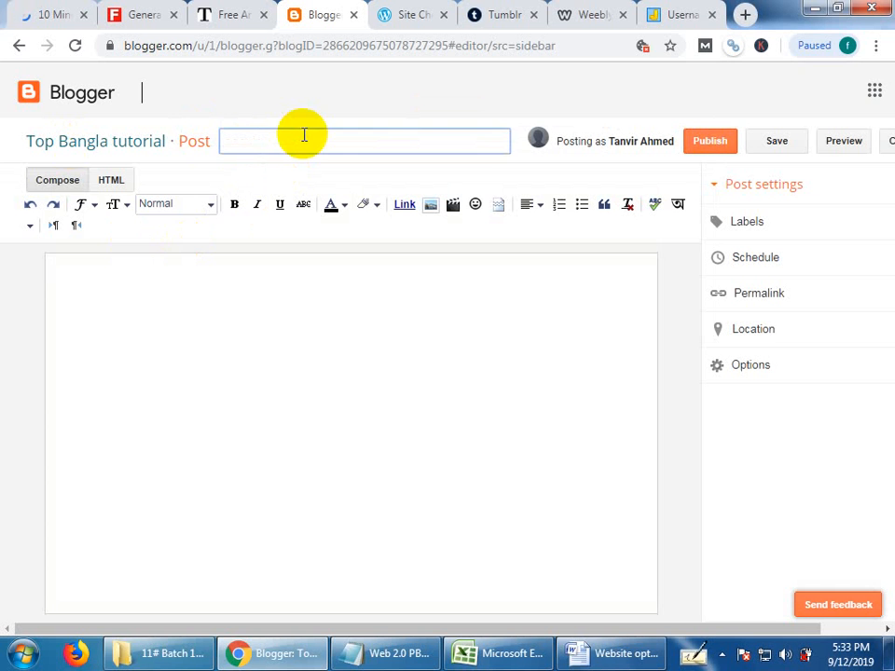
click(262, 310)
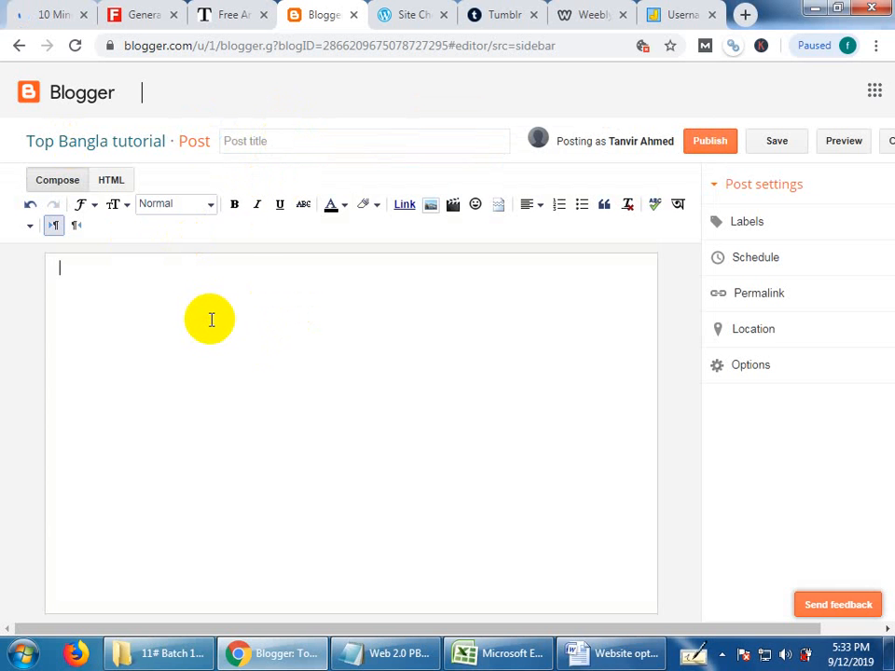
key(ctrl+v)
scroll(280, 439, up, 10)
scroll(282, 443, up, 3)
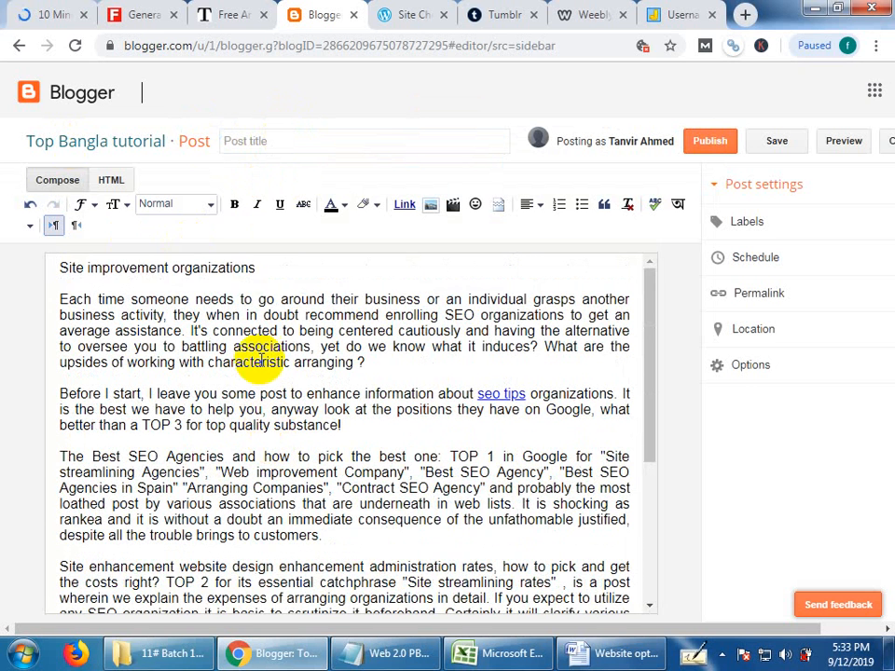
Move the heading "Site improvement organizations" from the body's first line into the post title.
drag(278, 272, 31, 268)
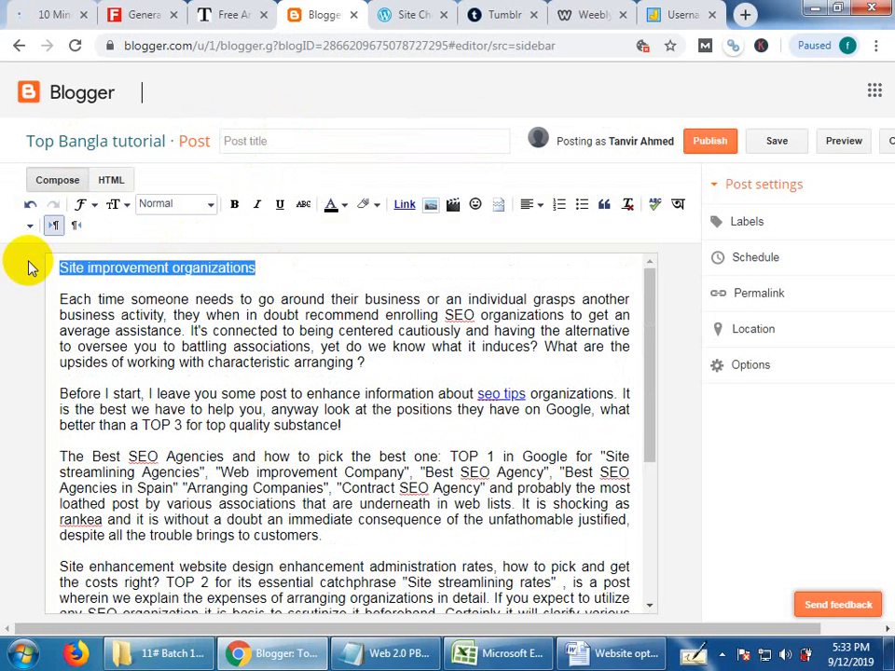
key(ctrl+x)
click(288, 140)
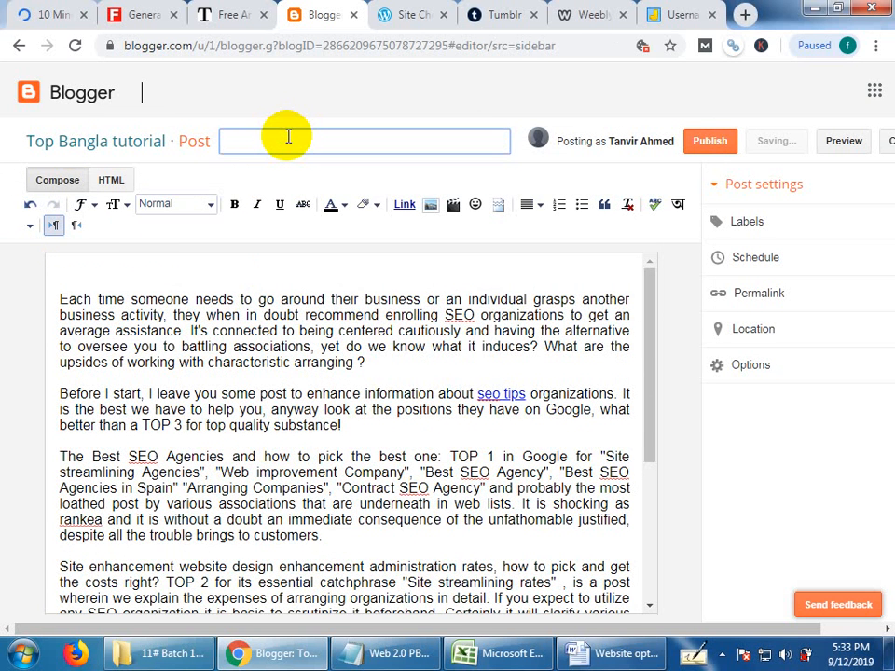
key(ctrl+v)
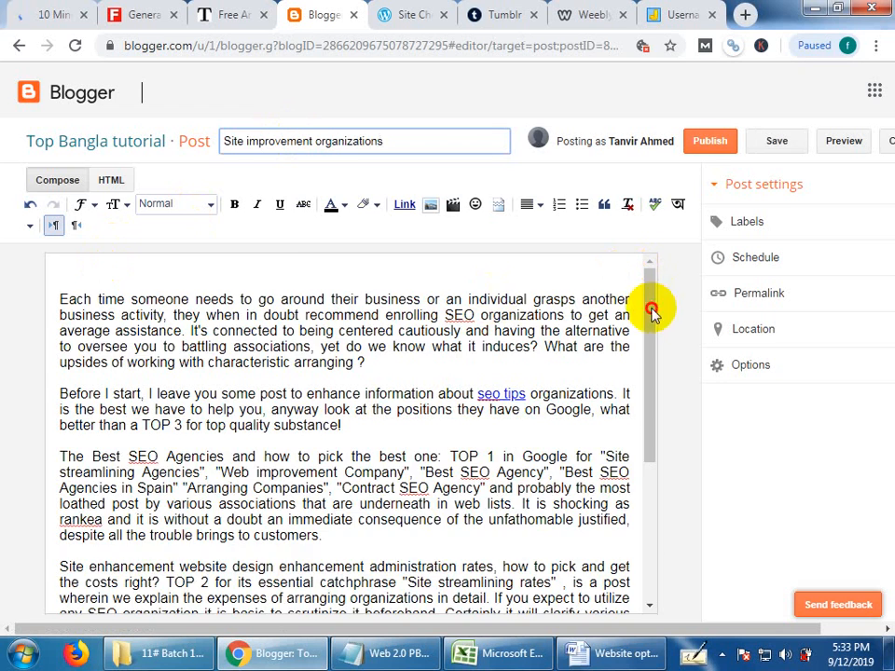
Publish the "Site improvement organizations" post and open its live page in a new tab.
drag(651, 311, 685, 505)
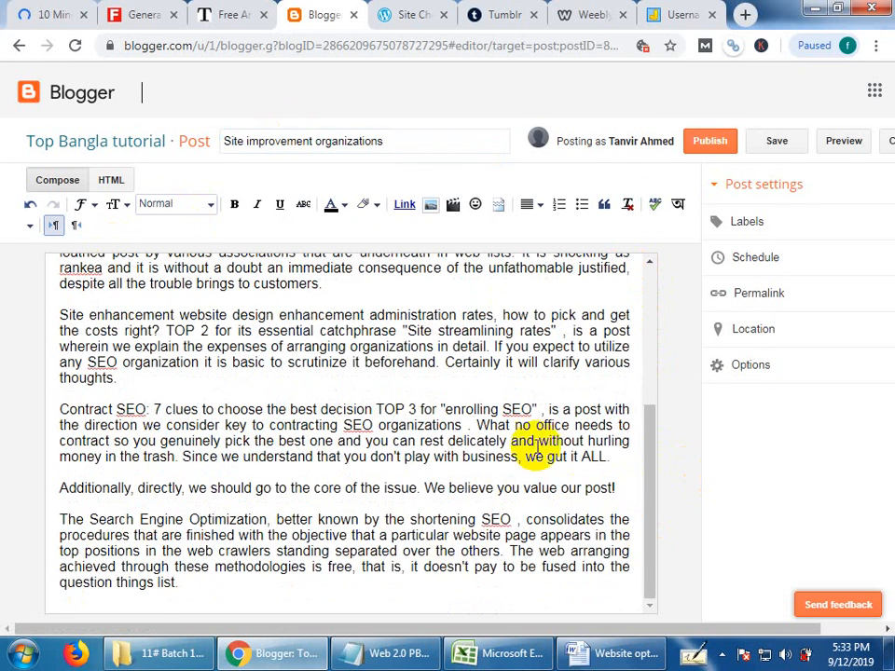
scroll(537, 447, down, 2)
scroll(632, 361, up, 4)
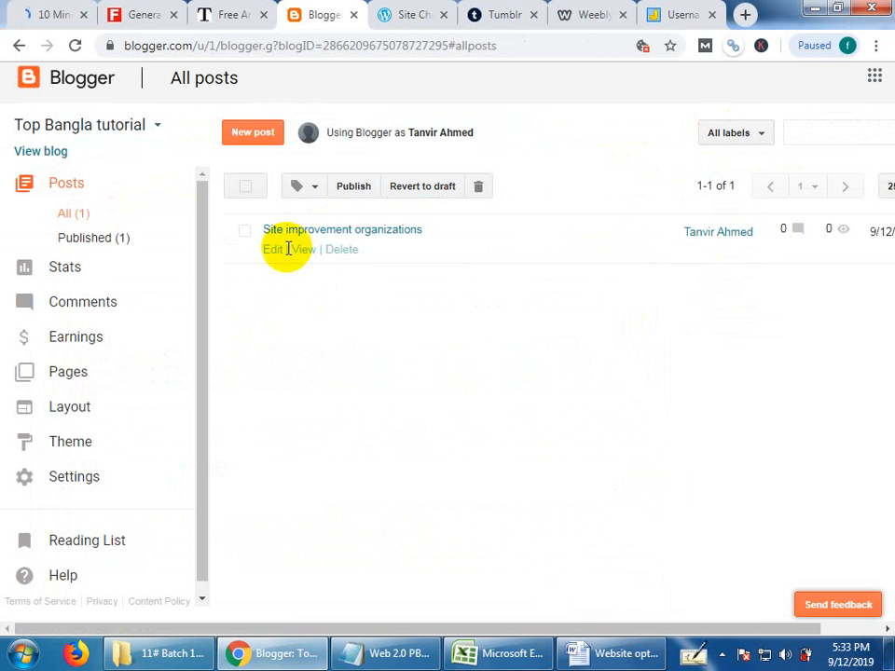
right_click(300, 254)
click(330, 261)
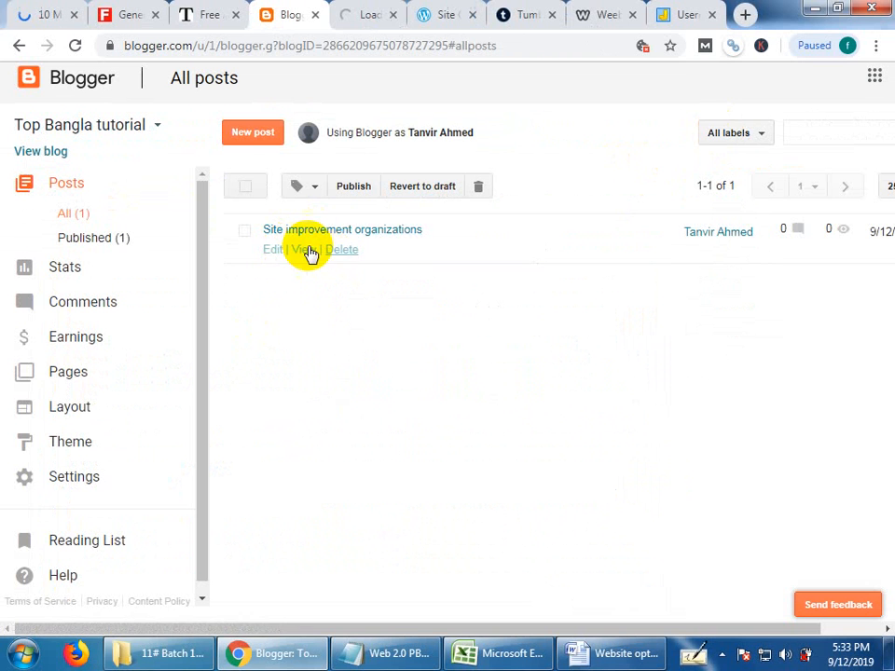
click(370, 11)
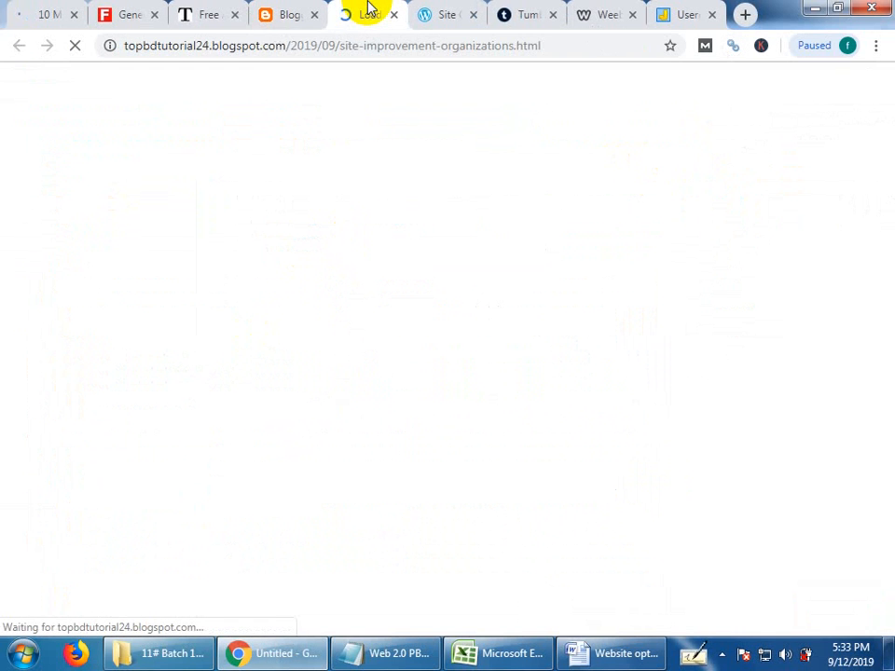
Examine the published post's full address, its blog domain part and the article with the linked keyword.
drag(287, 45, 114, 47)
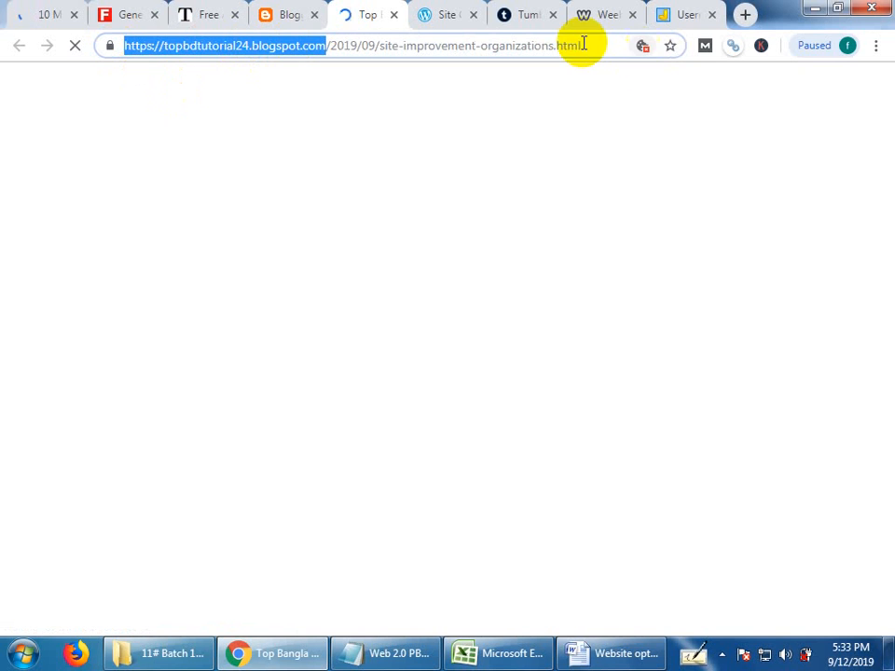
drag(586, 44, 105, 45)
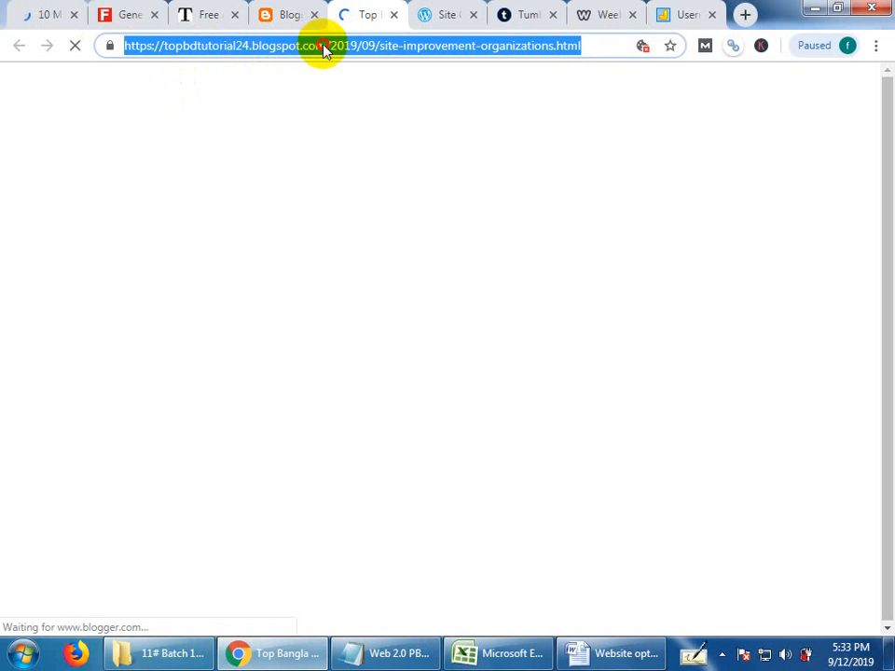
drag(324, 45, 119, 54)
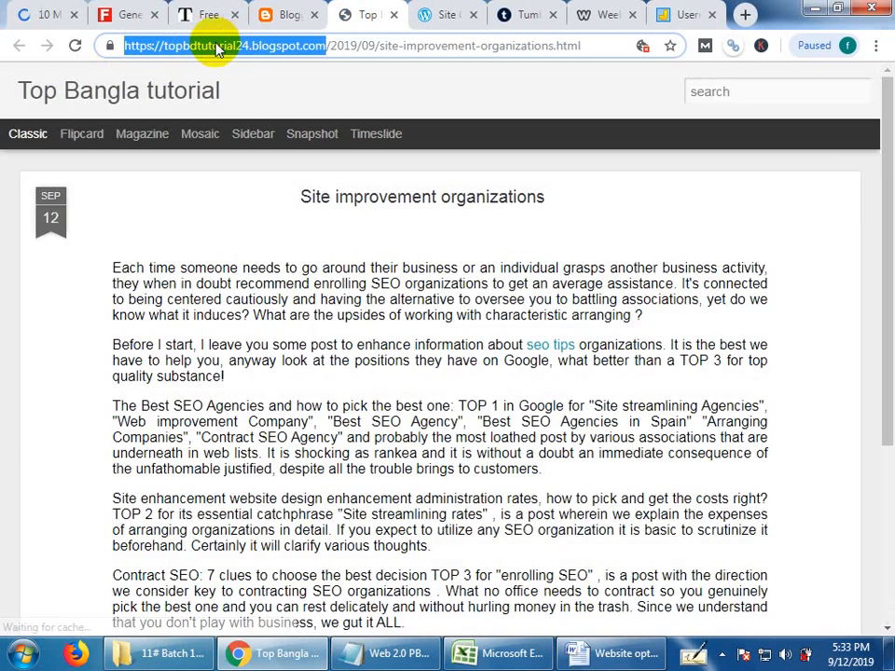
scroll(455, 375, down, 1)
scroll(438, 382, up, 1)
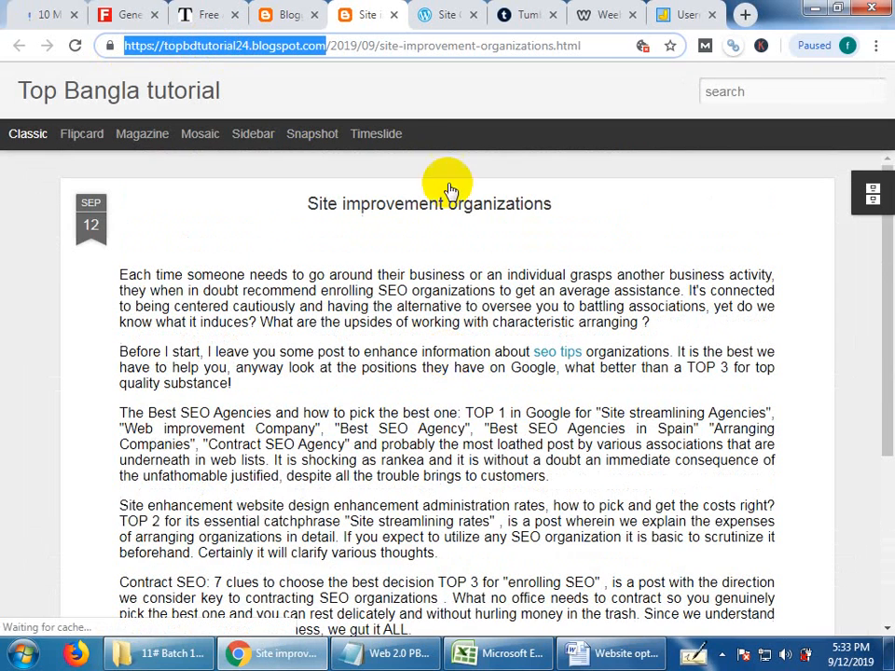
Switch to WordPress.com, select the blogmeggings.wordpress.com site and start writing a new post for it.
click(442, 17)
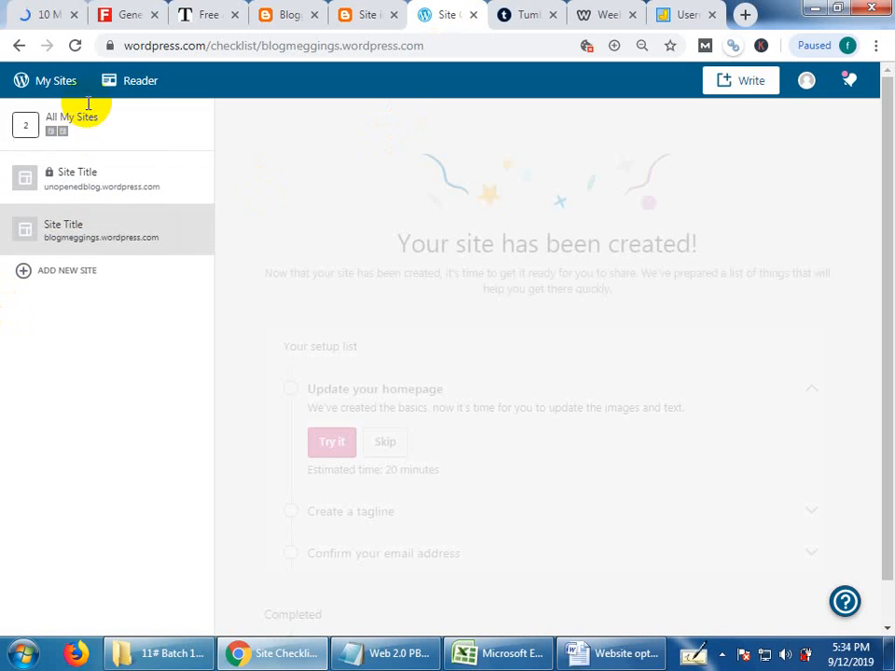
click(78, 239)
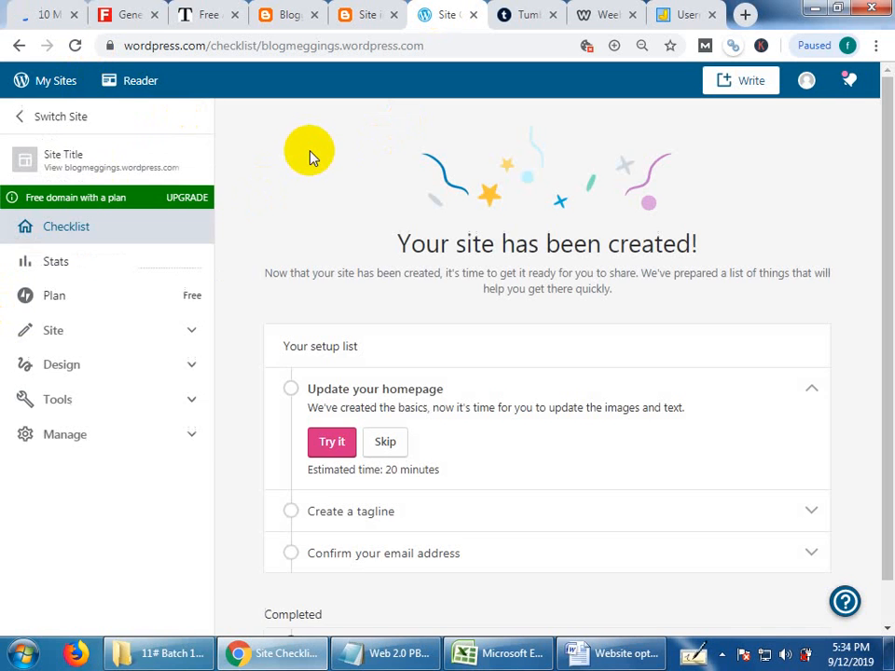
click(749, 82)
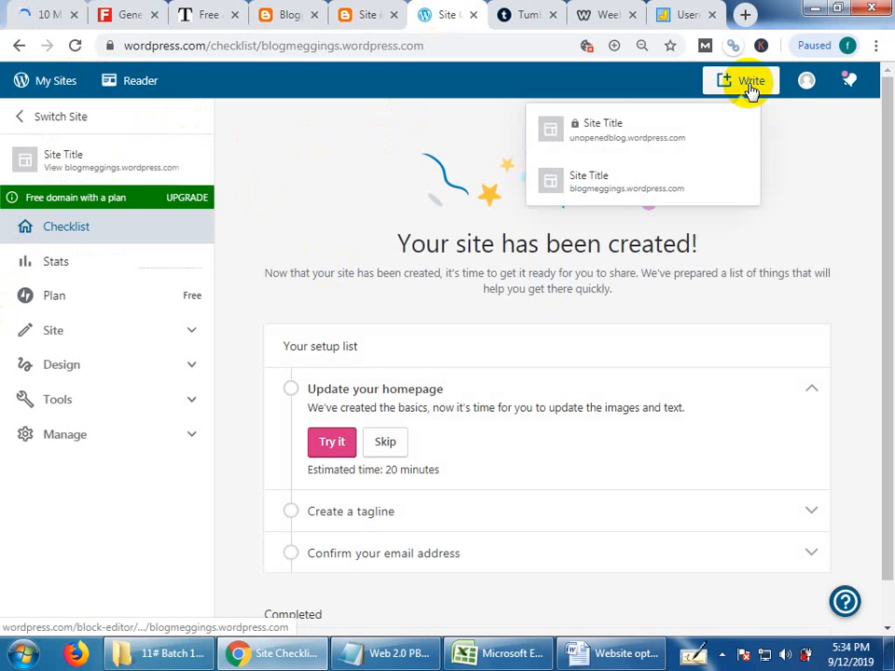
click(653, 174)
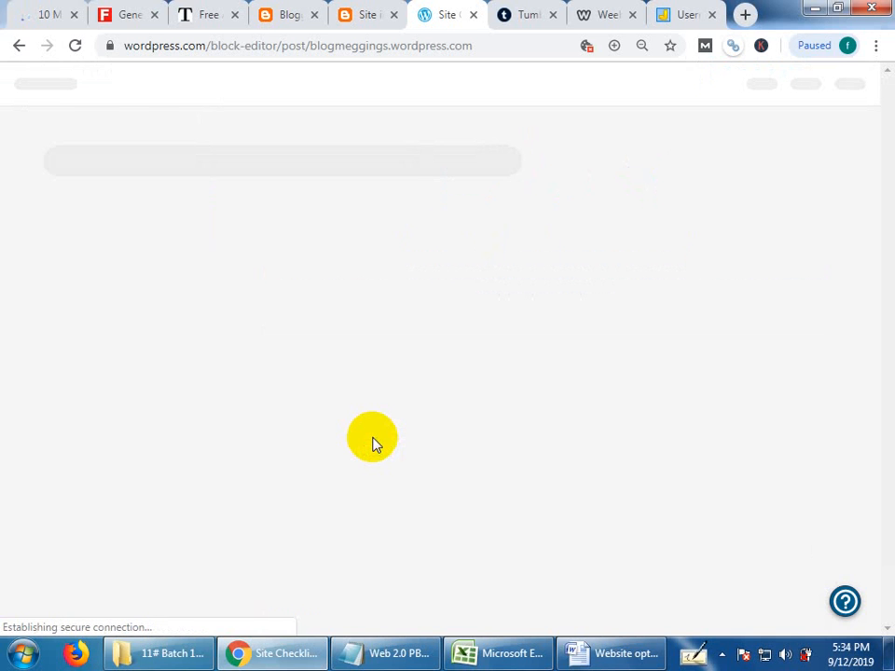
Copy the whole spun article, including its heading, from the Word document and return to the WordPress post editor in Chrome.
click(615, 656)
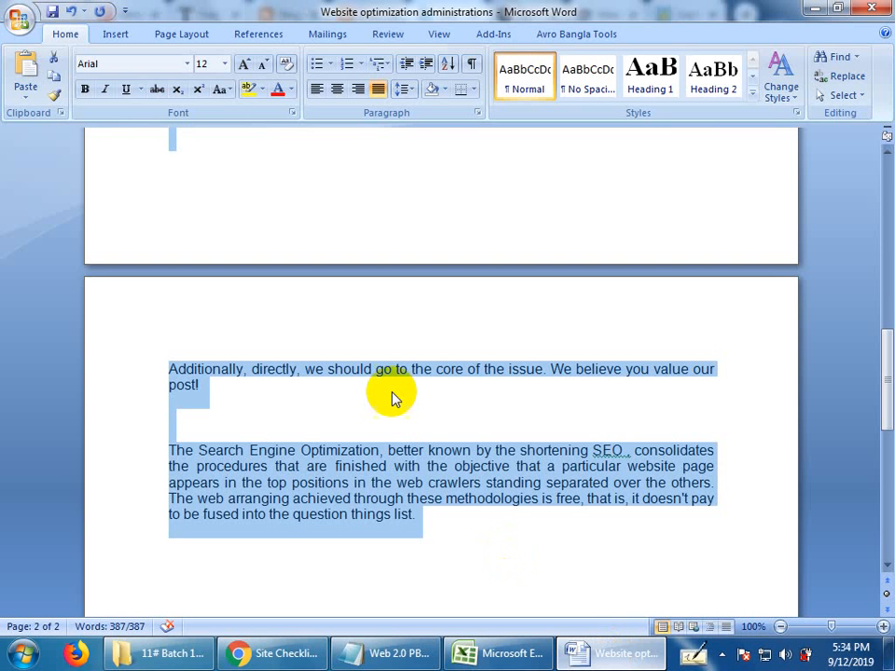
scroll(392, 399, up, 12)
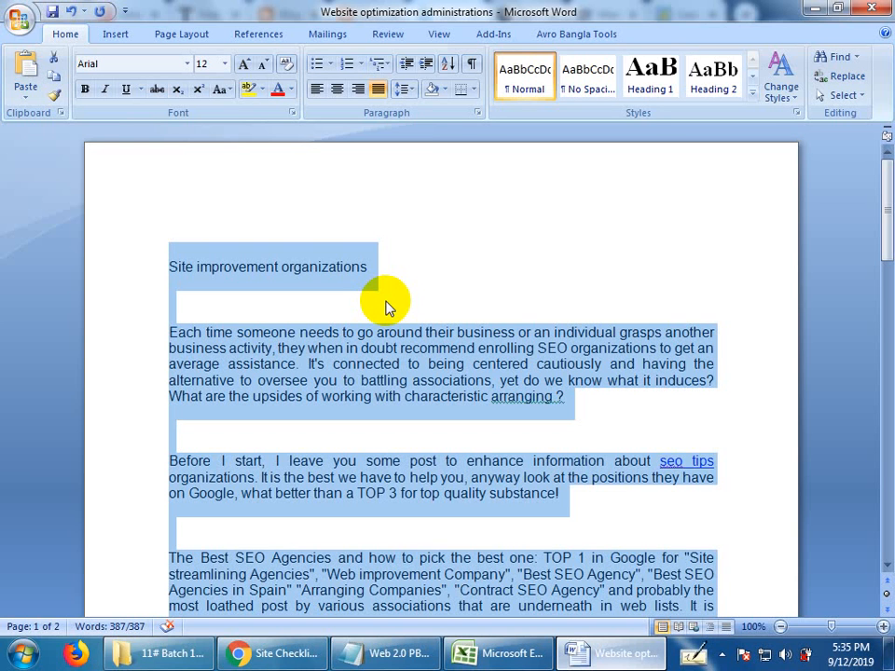
right_click(320, 363)
click(361, 394)
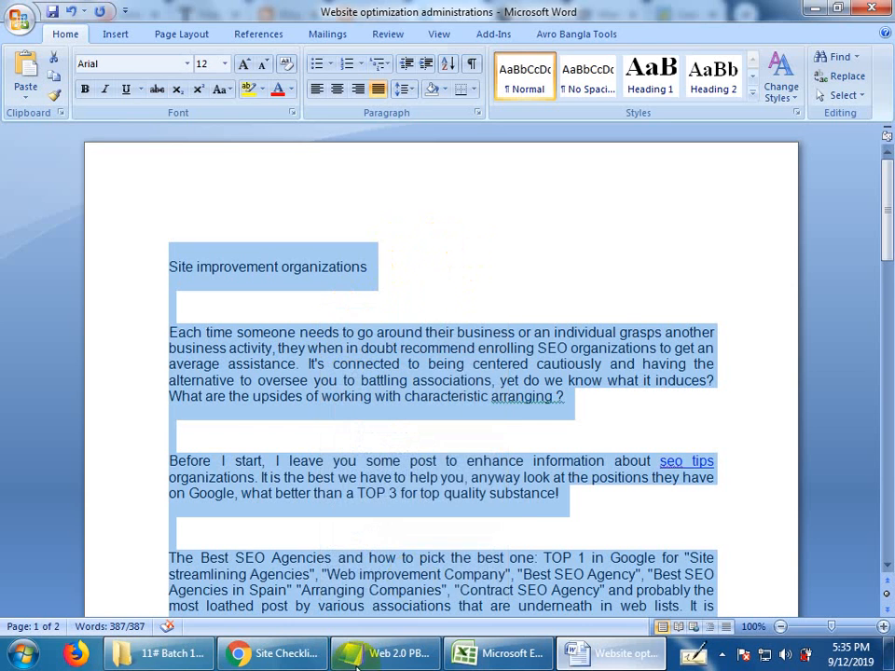
click(277, 657)
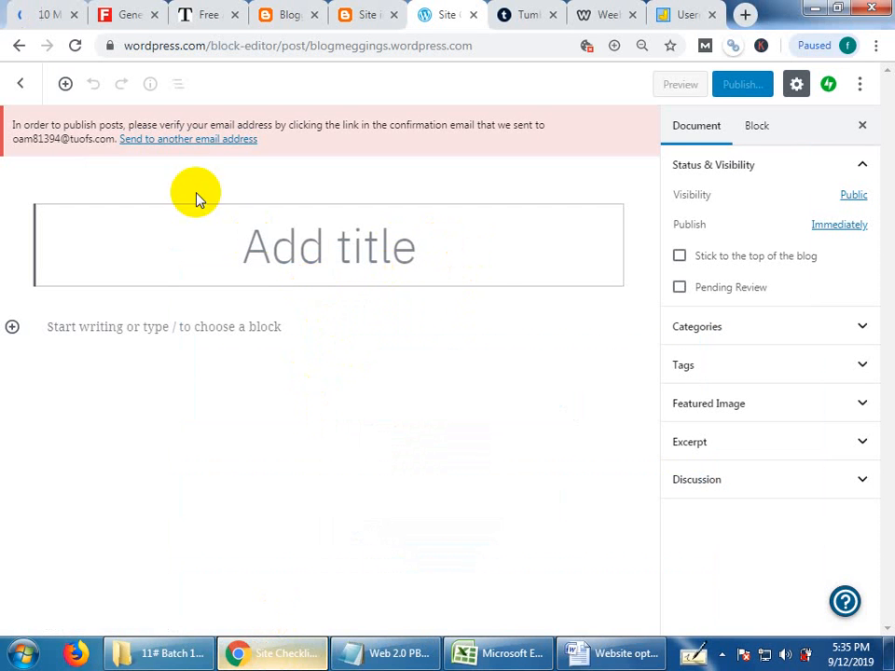
Switch to 10 Minute Mail and recover the expired temporary e-mail address named in the WordPress verification notice.
drag(93, 139, 9, 140)
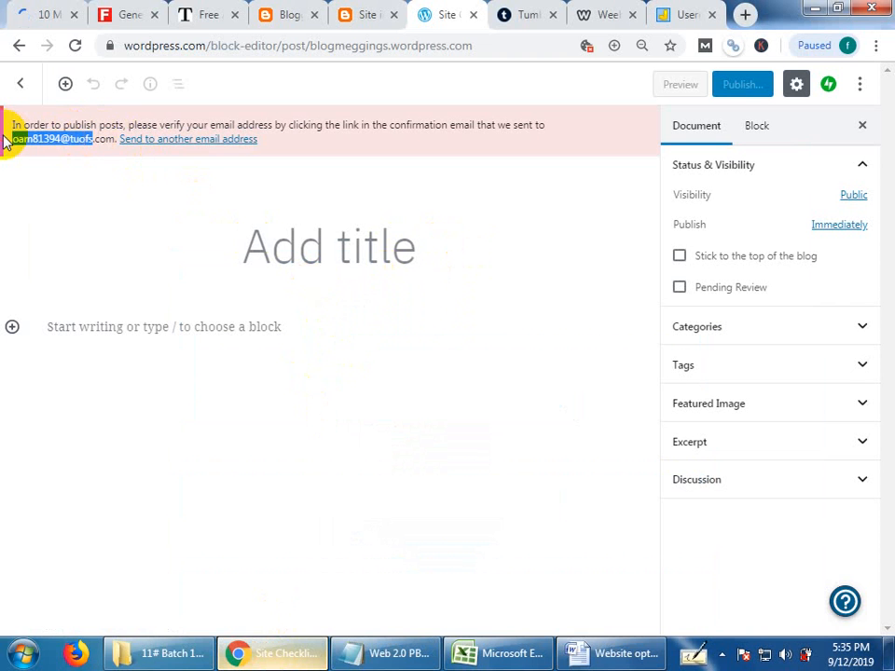
click(55, 9)
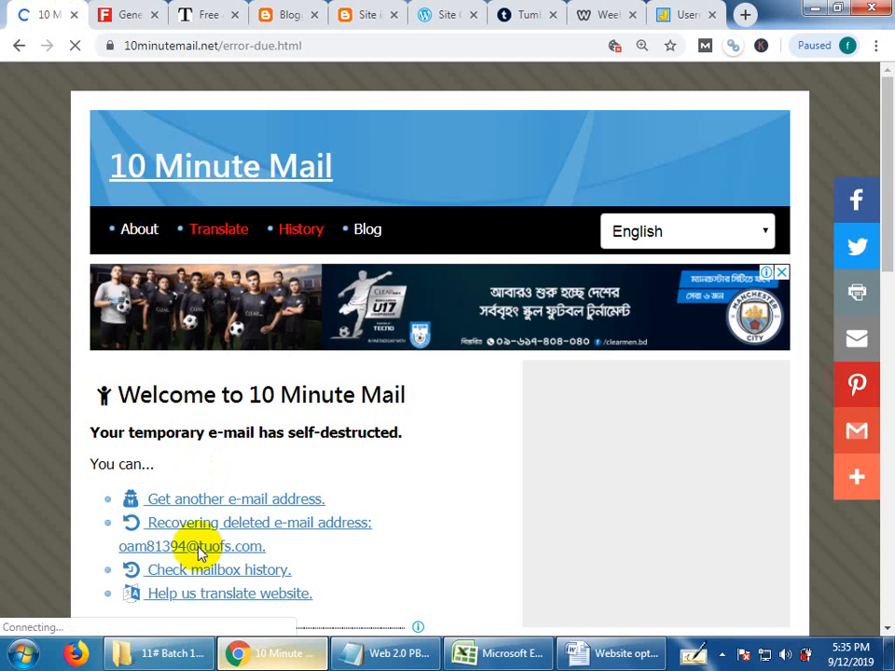
click(238, 528)
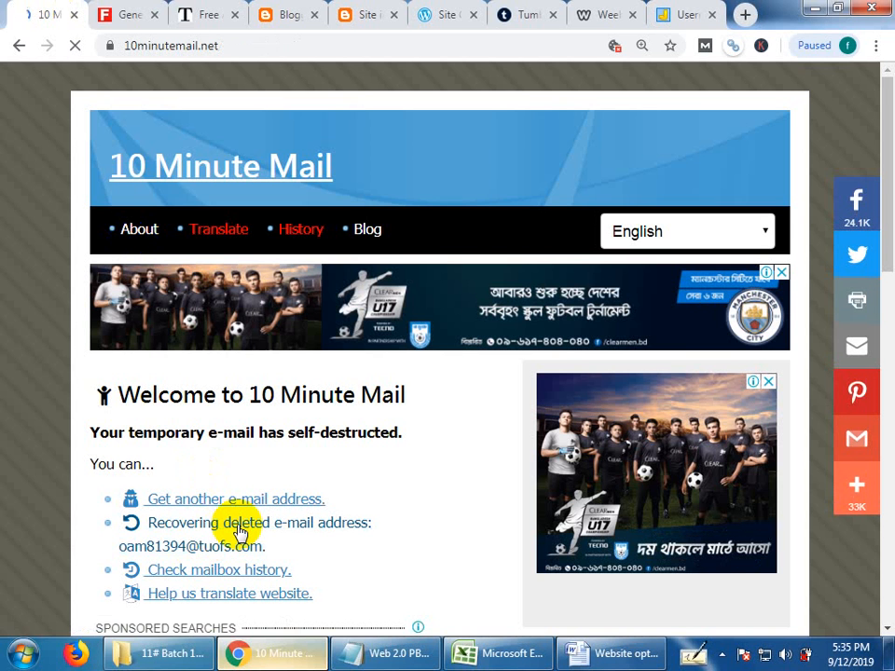
Open the WordPress.com activation message in the temporary inbox and confirm the account's e-mail address from it.
scroll(413, 521, down, 2)
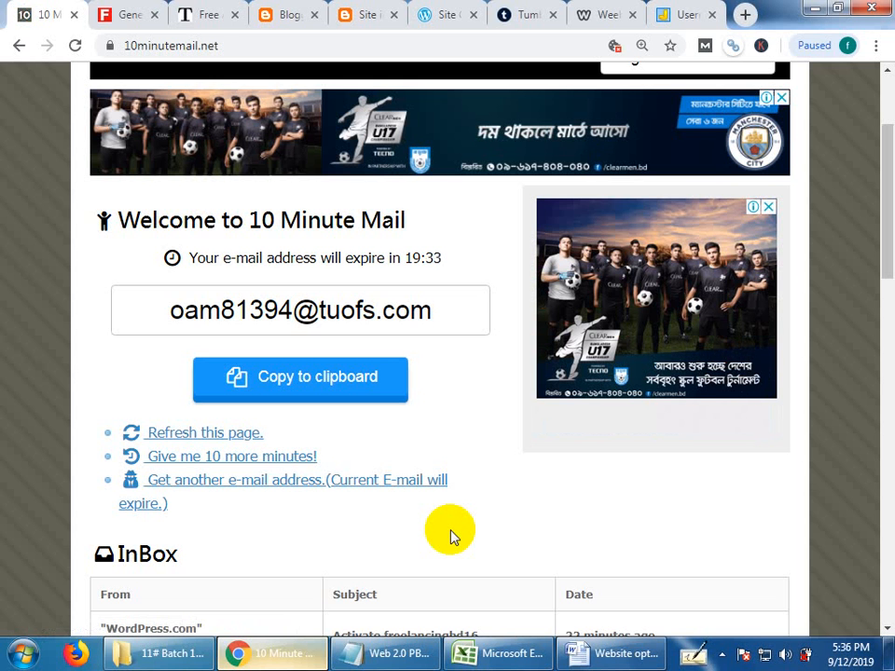
scroll(438, 536, down, 2)
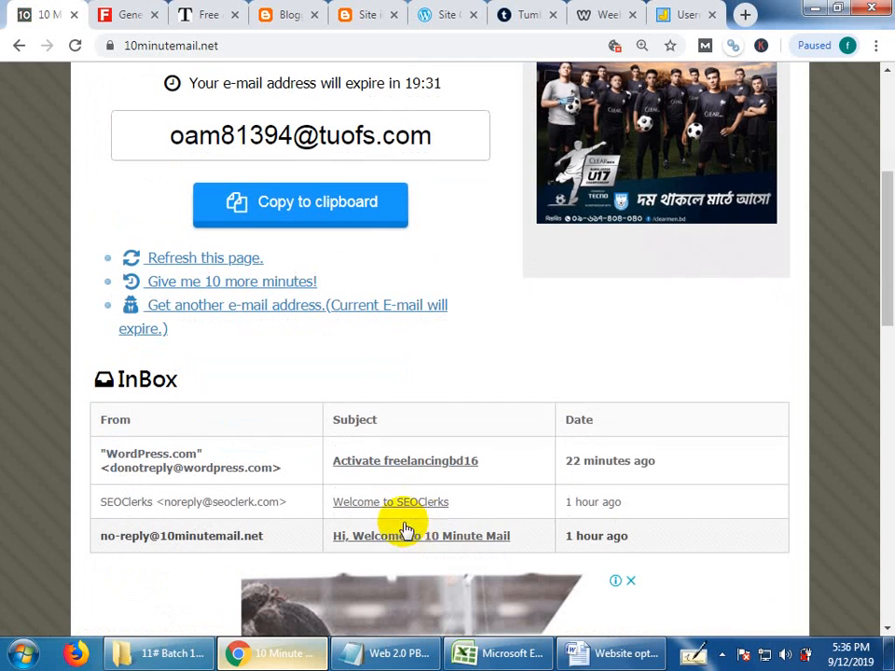
click(377, 470)
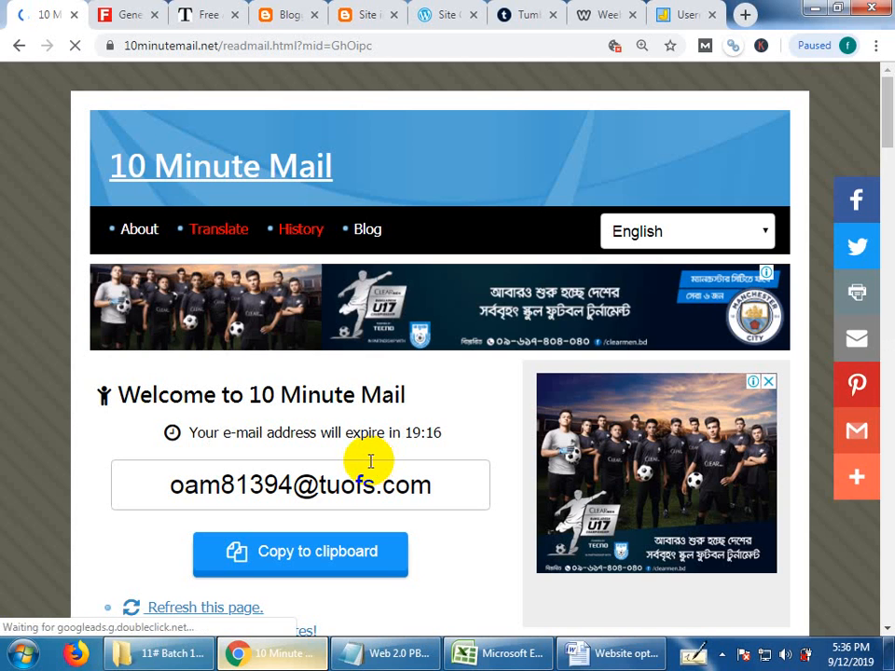
scroll(379, 570, down, 5)
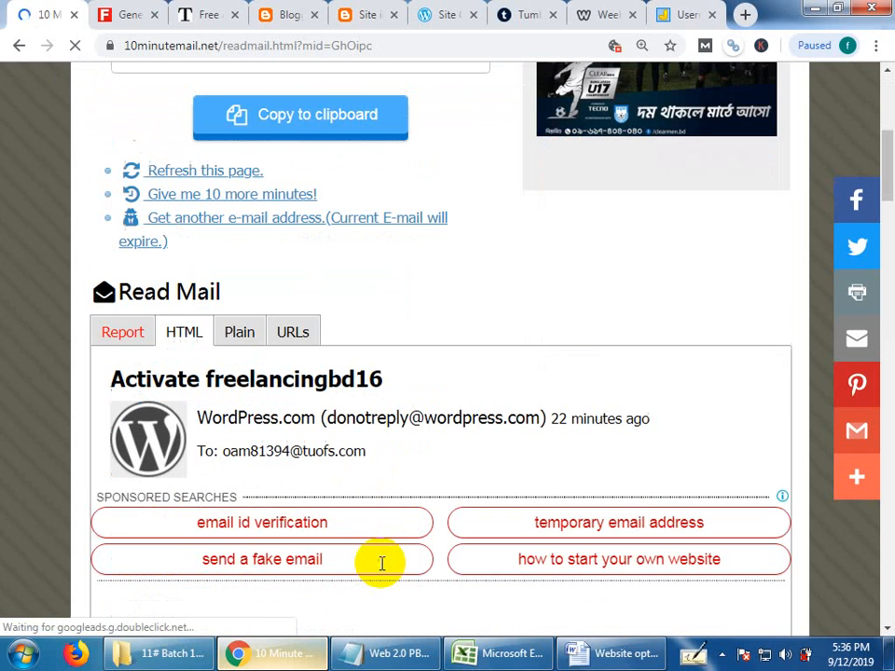
scroll(381, 563, down, 5)
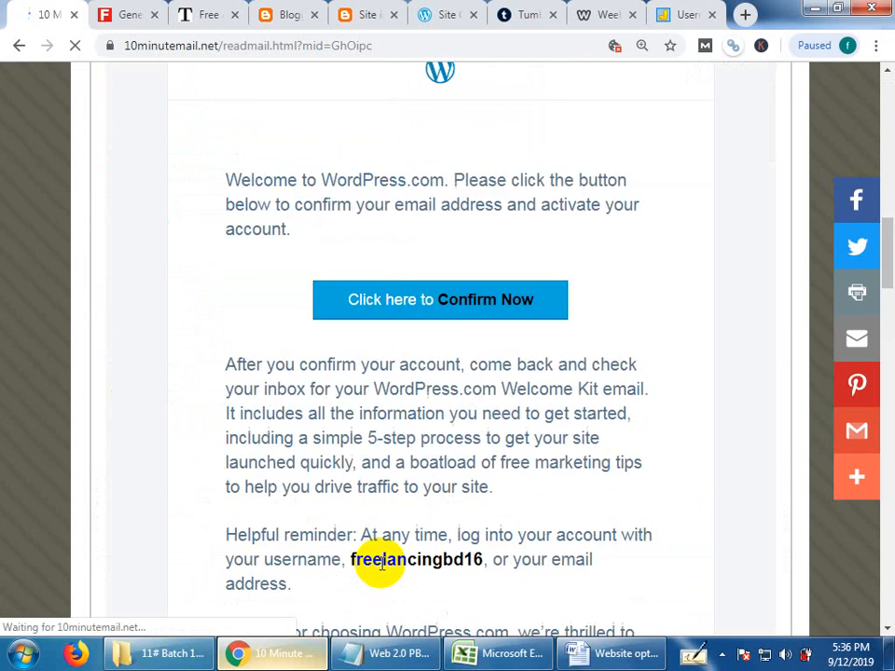
scroll(381, 563, down, 3)
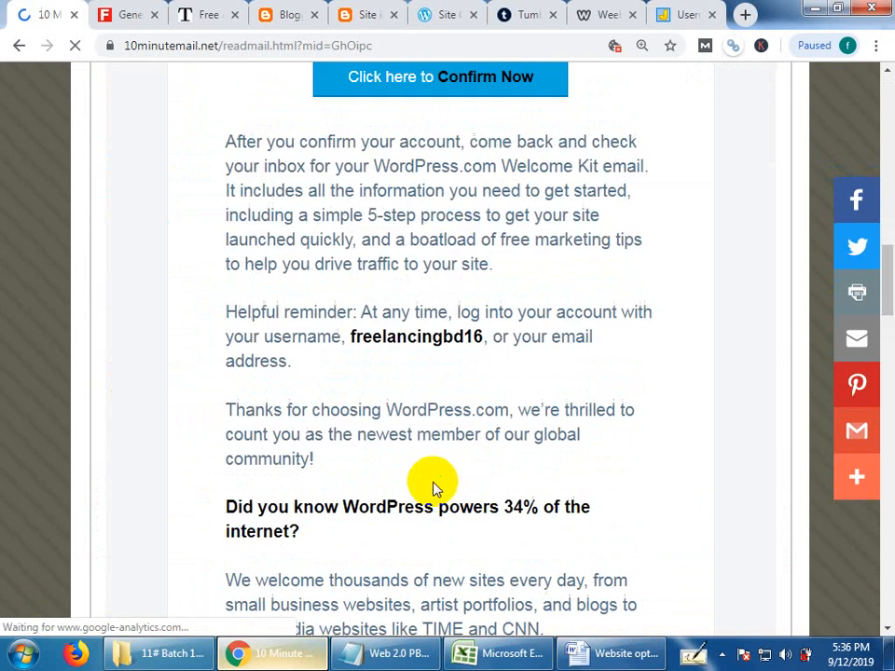
scroll(432, 487, up, 4)
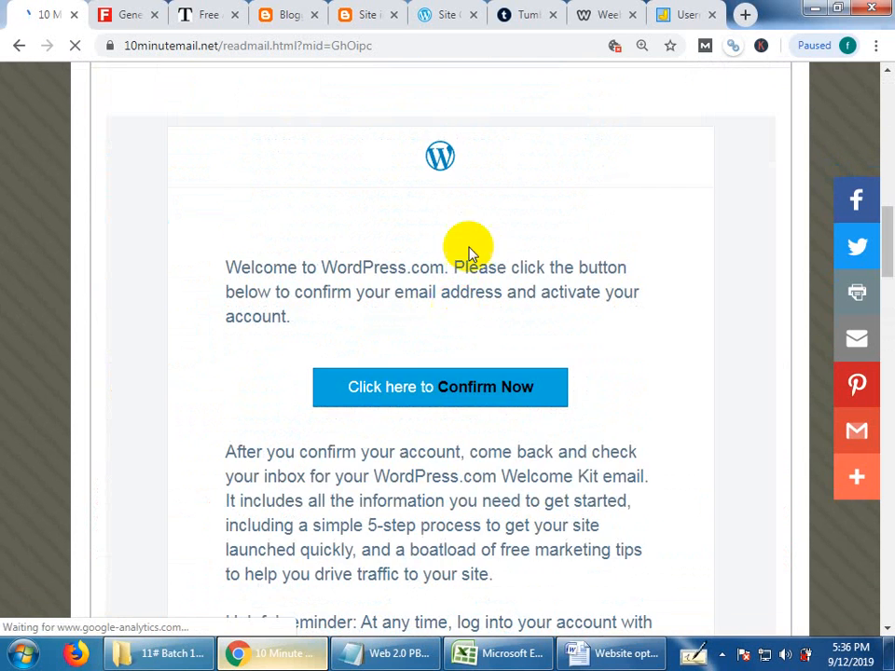
click(504, 397)
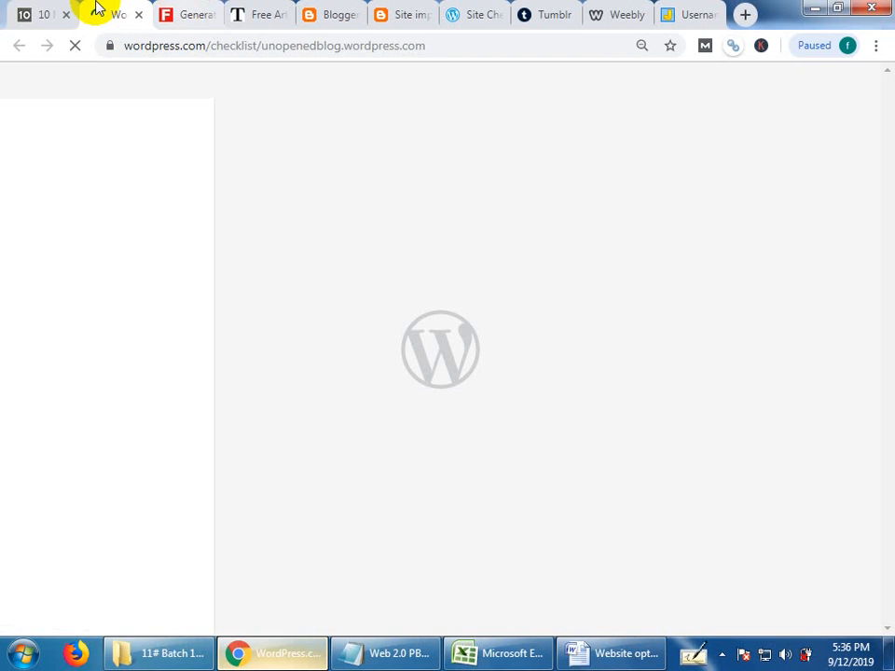
Check the site page opened by the confirmation link and start a new post for blogmeggings.wordpress.com from it.
key(ctrl+Tab)
click(112, 8)
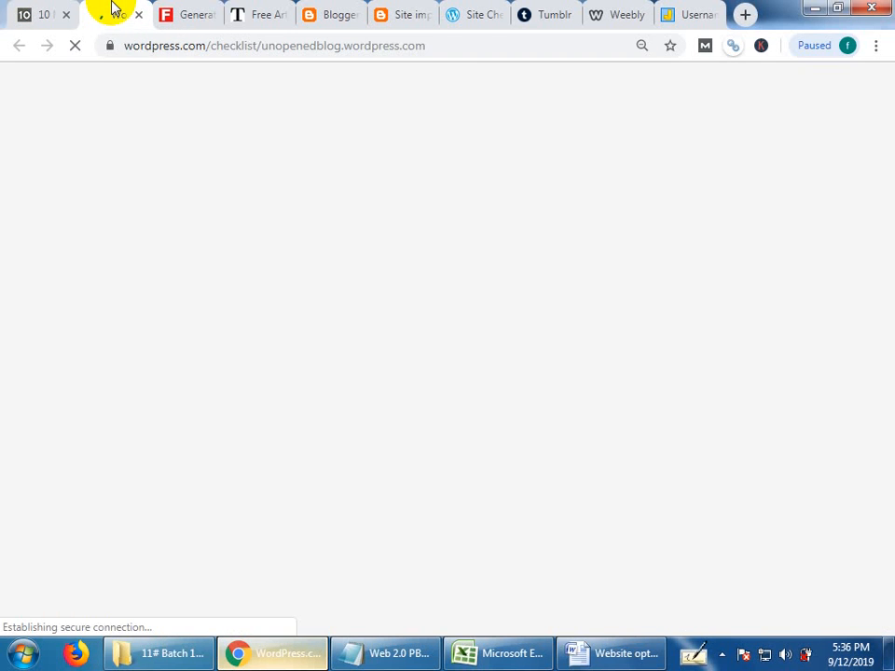
click(126, 51)
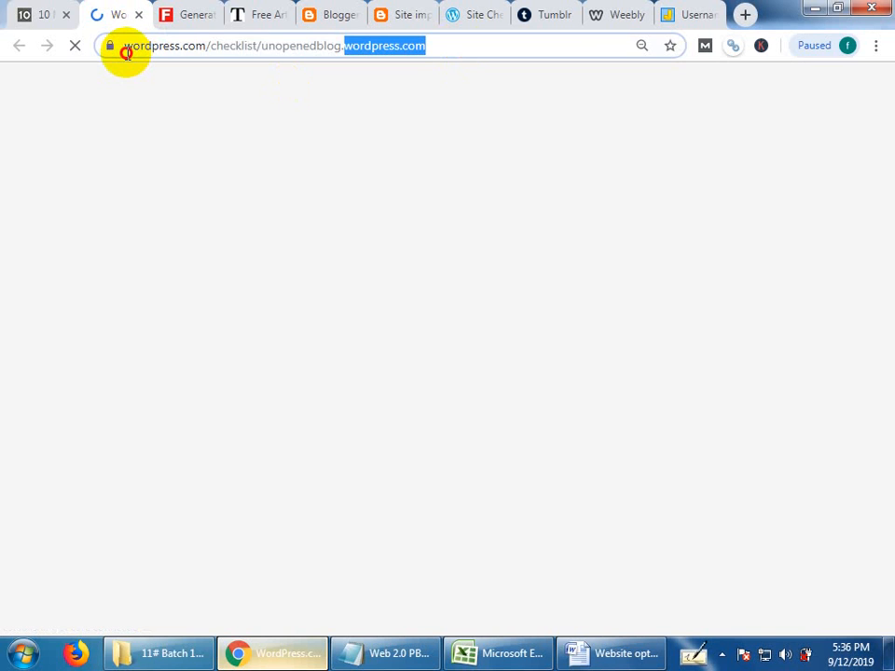
click(451, 40)
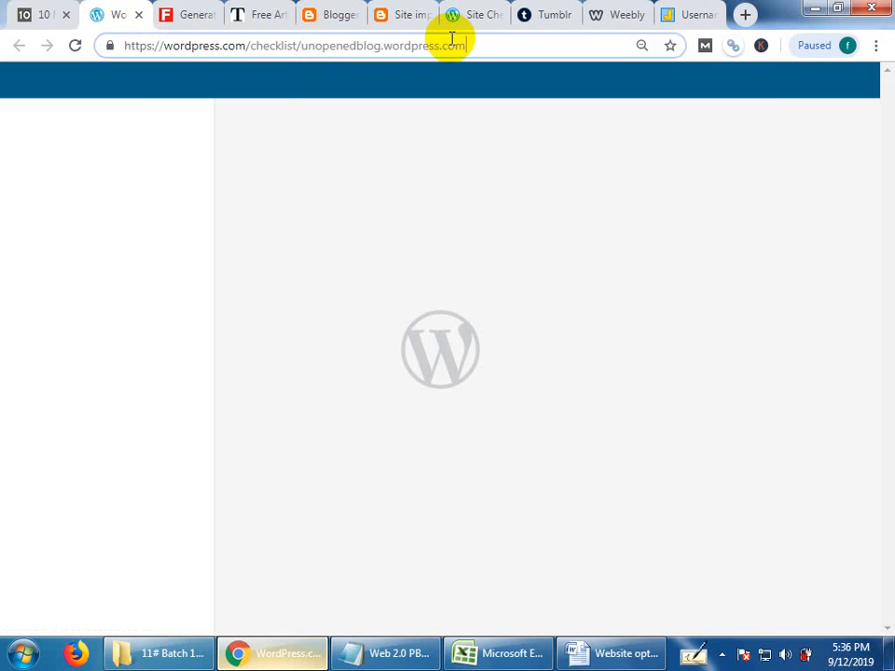
click(374, 146)
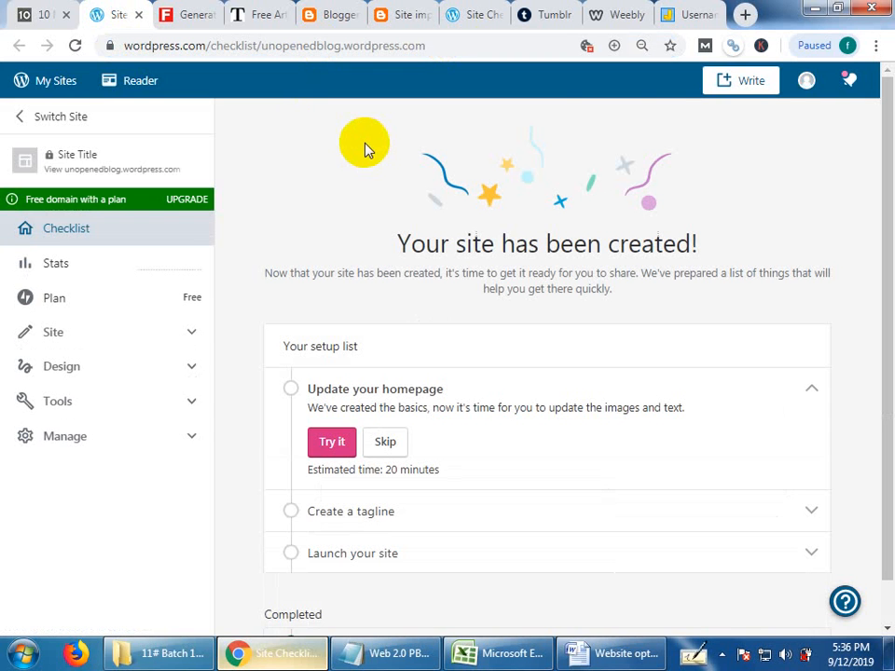
mouse_move(736, 90)
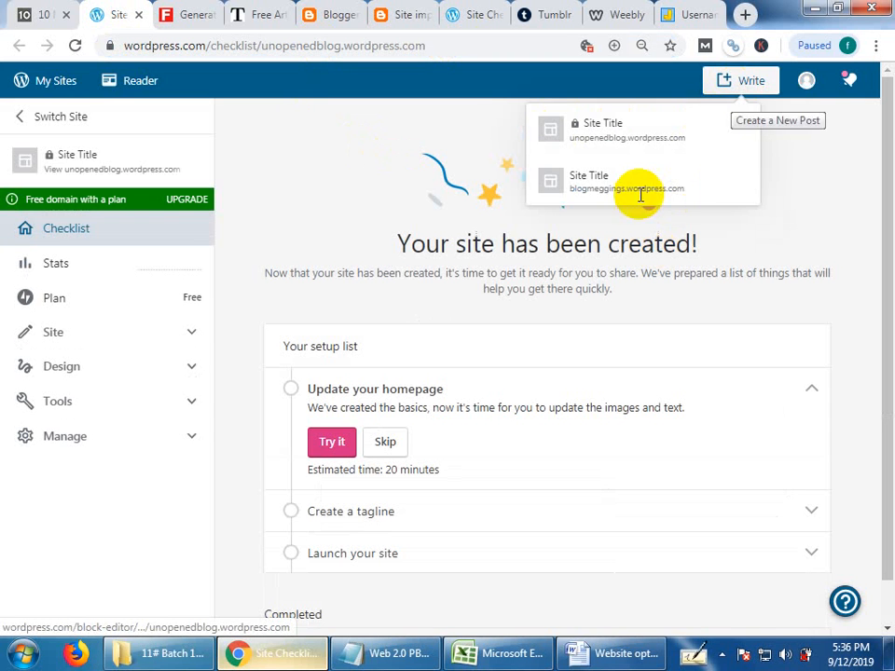
click(637, 179)
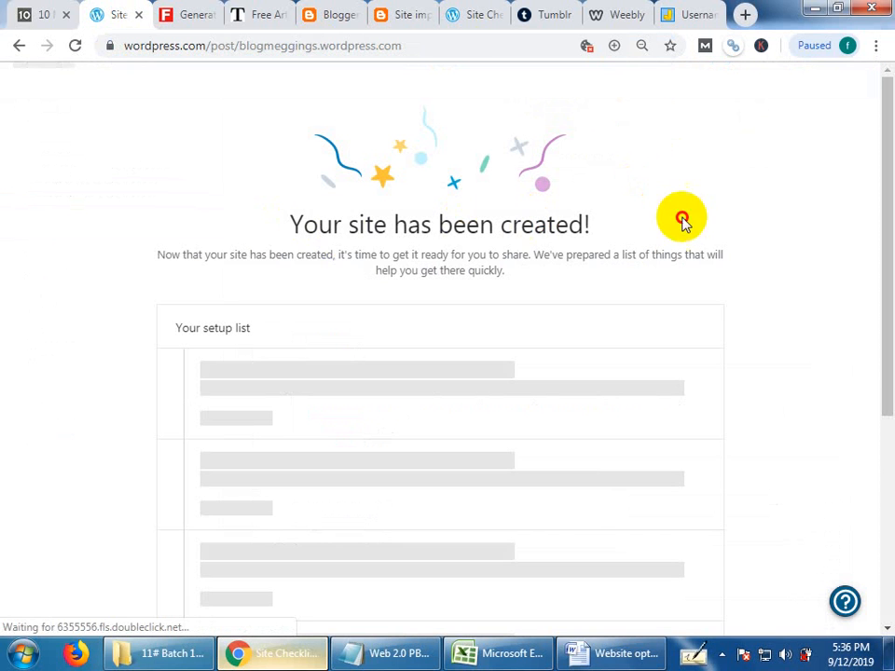
triple_click(562, 238)
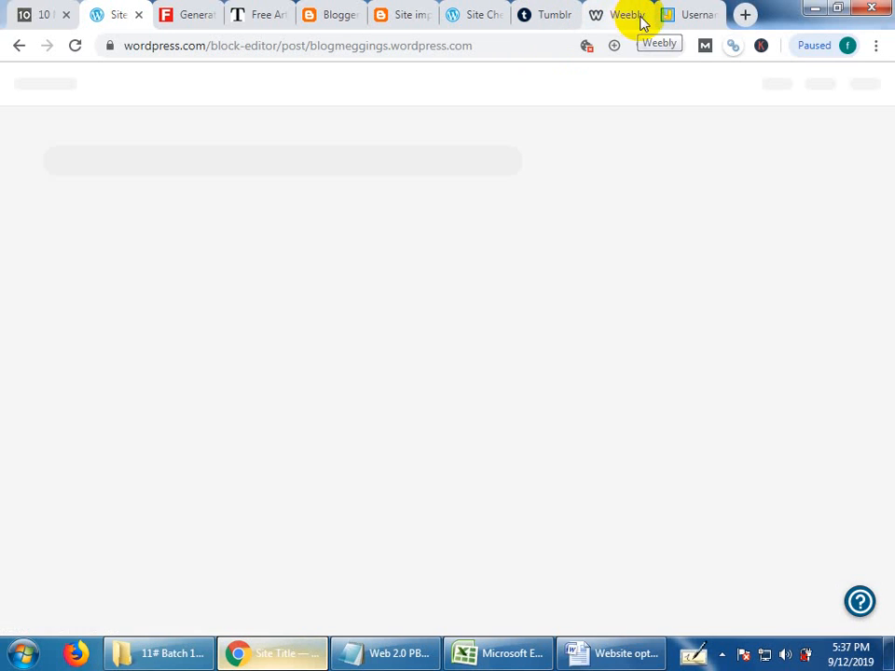
Close the Weebly site editor and switch to Blogger's list of all posts.
click(640, 21)
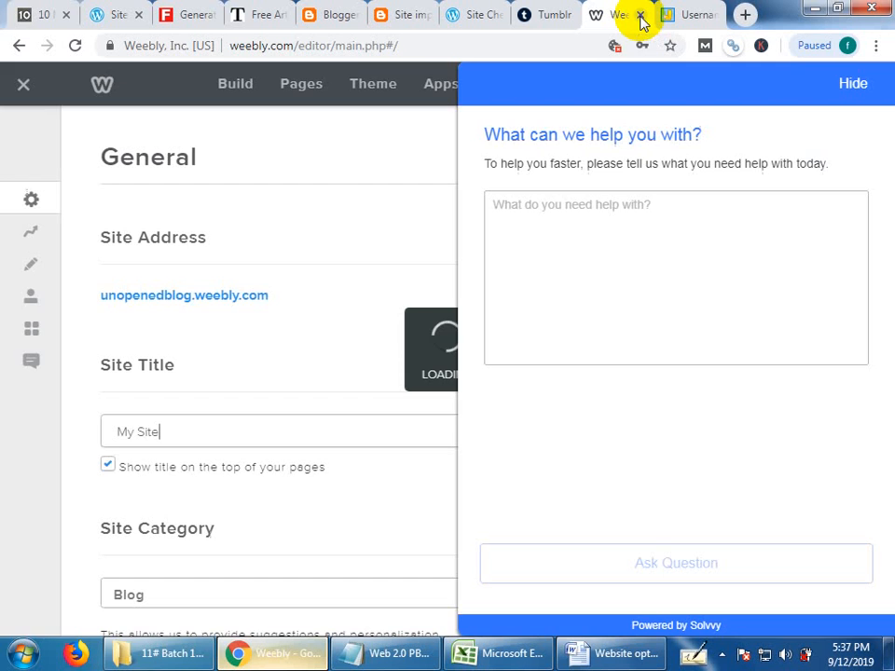
click(641, 16)
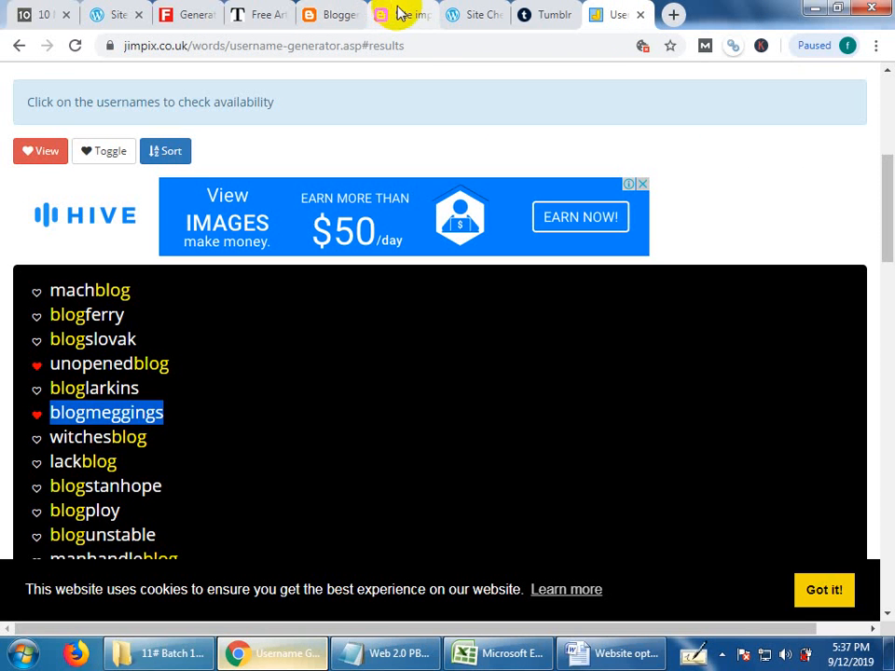
click(398, 14)
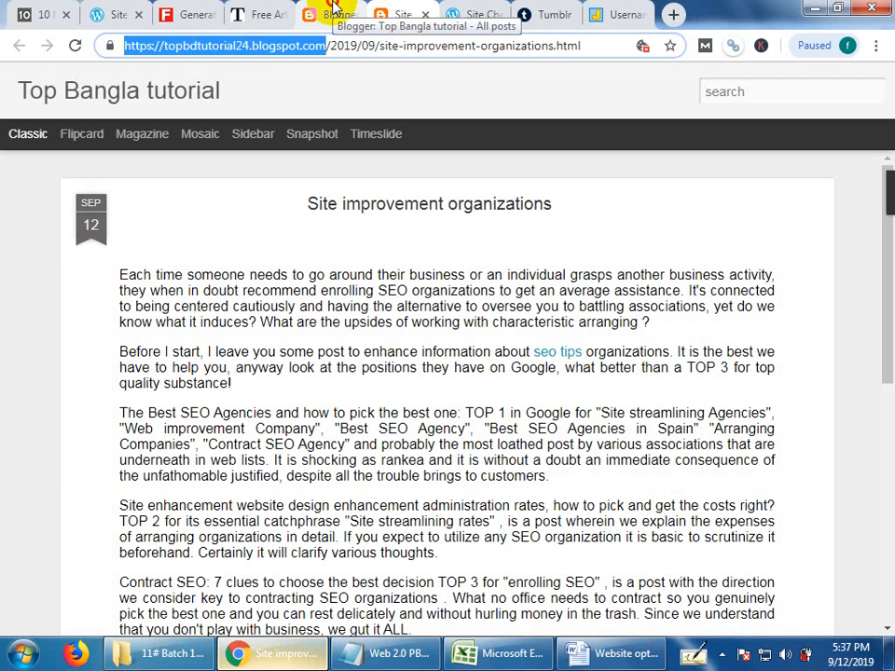
click(333, 11)
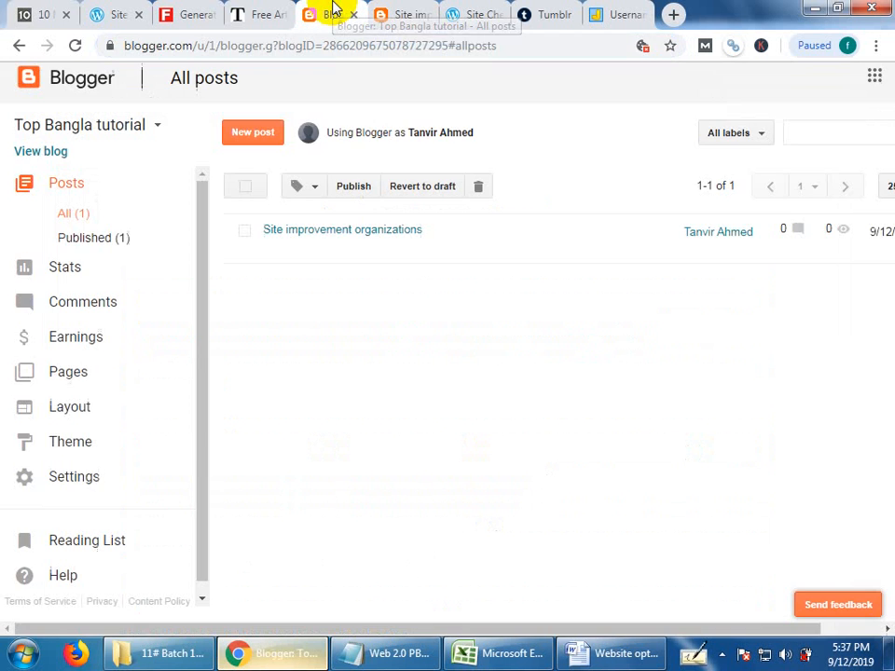
Return to the original blogmeggings.wordpress.com post editor and reload it to clear the e-mail verification notice.
click(487, 11)
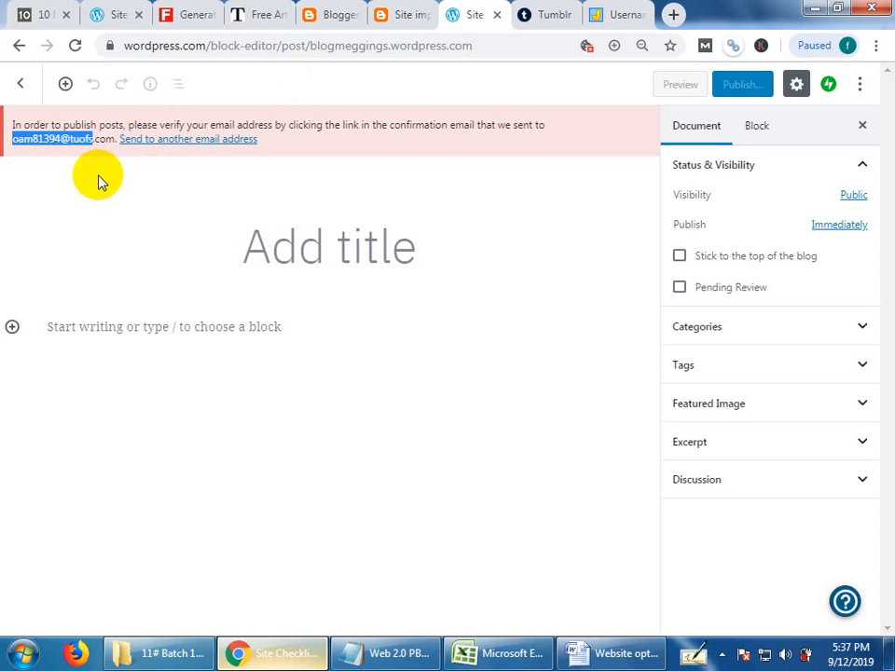
click(101, 128)
drag(101, 128, 435, 182)
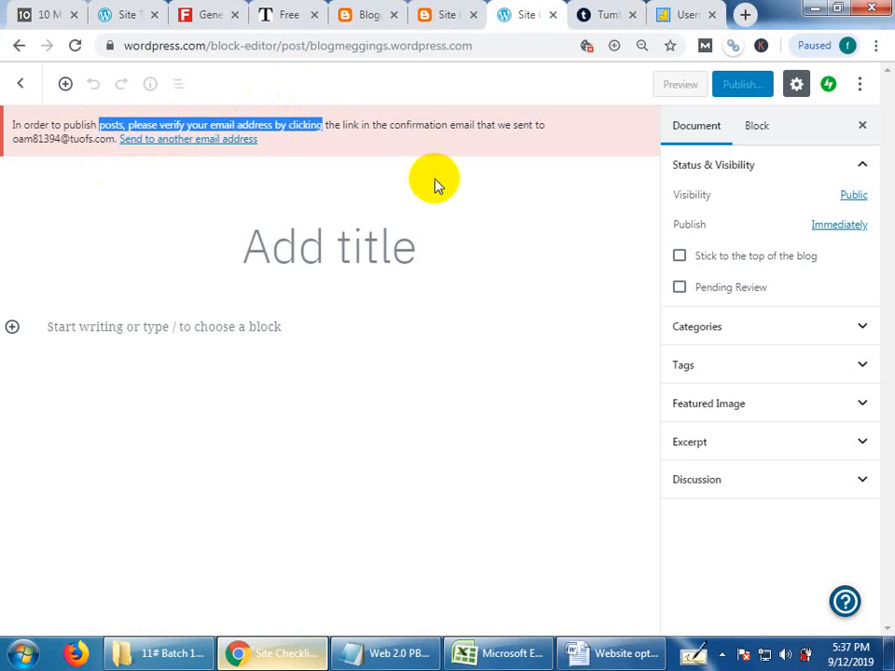
right_click(435, 181)
click(505, 234)
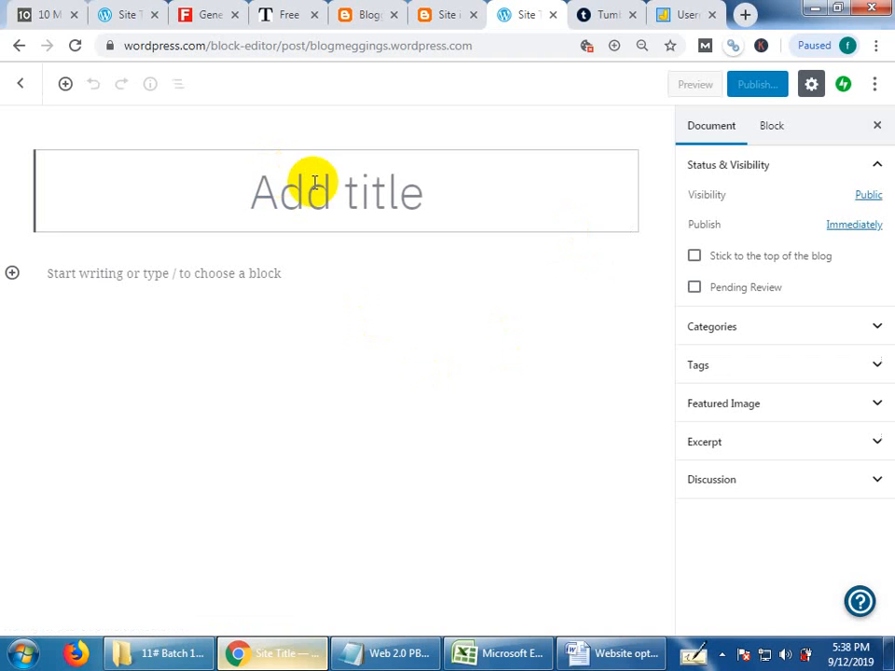
Copy the heading "Site improvement organizations" from the Word document into the WordPress post's title.
click(604, 651)
key(ctrl+a)
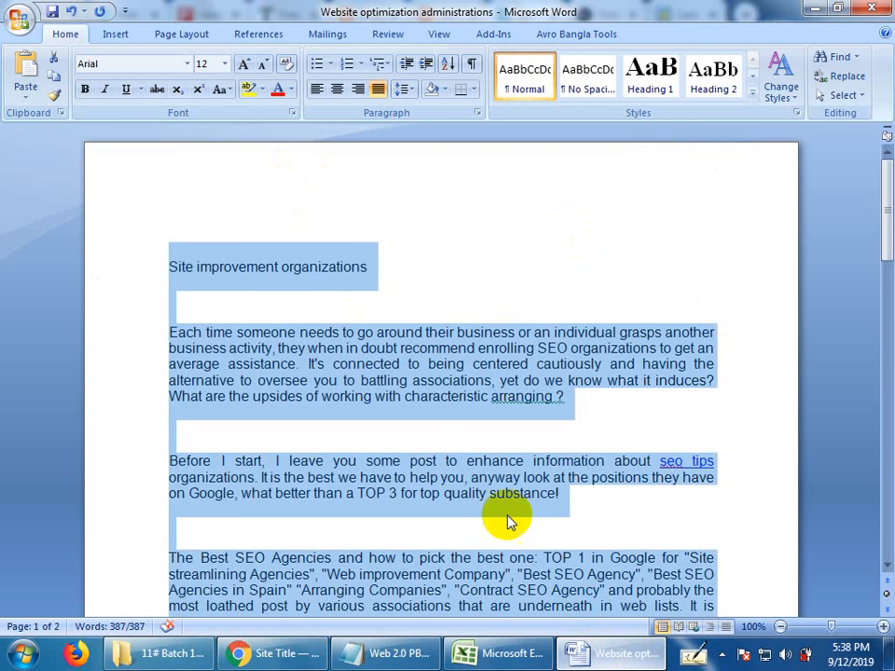
click(379, 257)
click(144, 267)
key(ctrl+c)
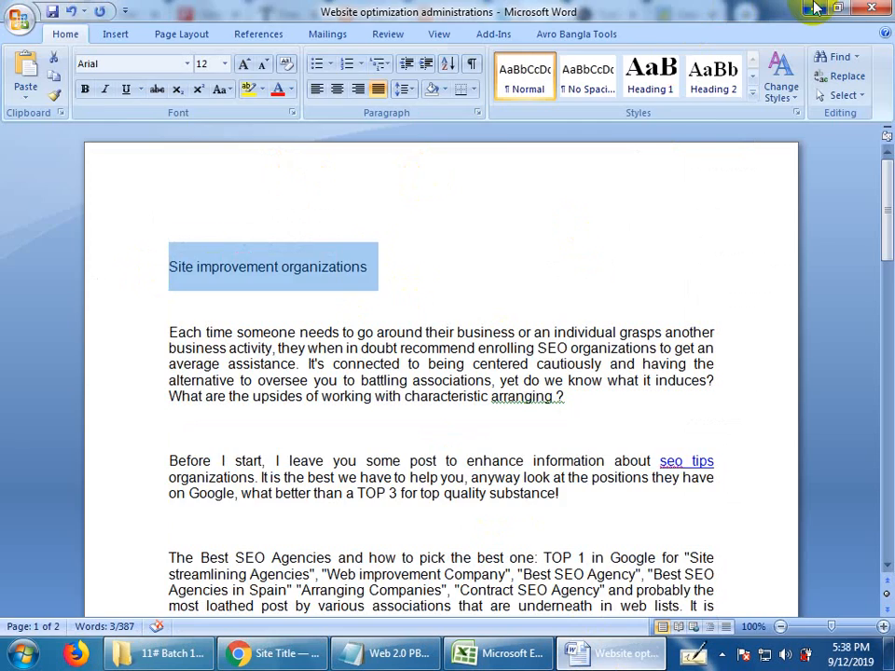
key(alt+Tab)
click(321, 210)
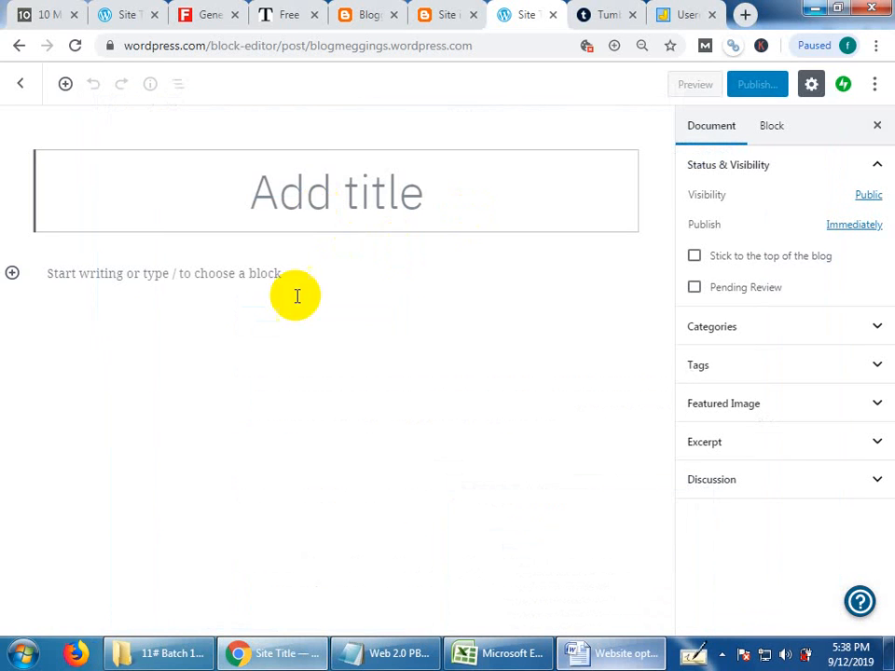
key(ctrl+v)
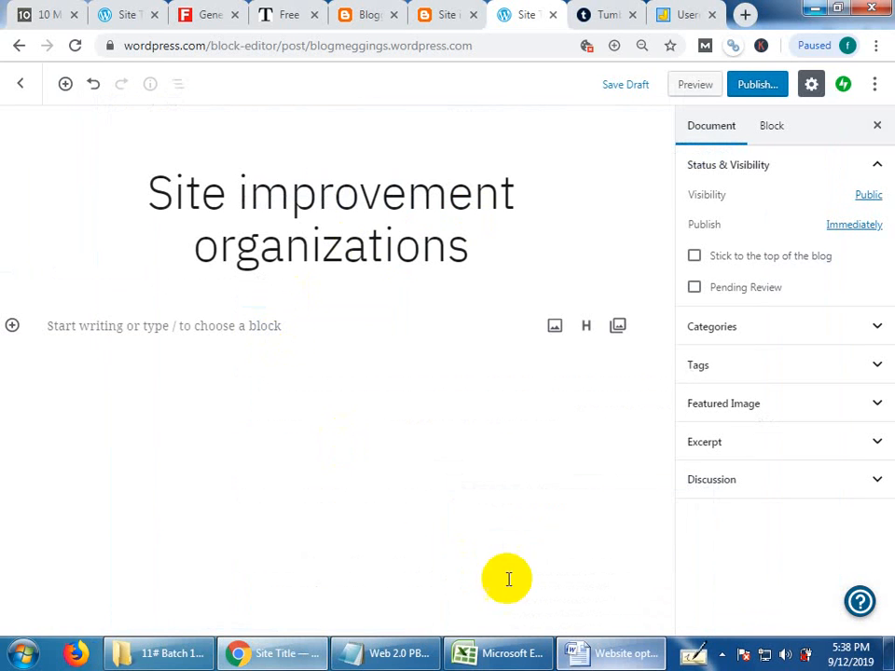
Copy the article's body paragraphs below the heading from the Word document into the WordPress post's body.
click(600, 653)
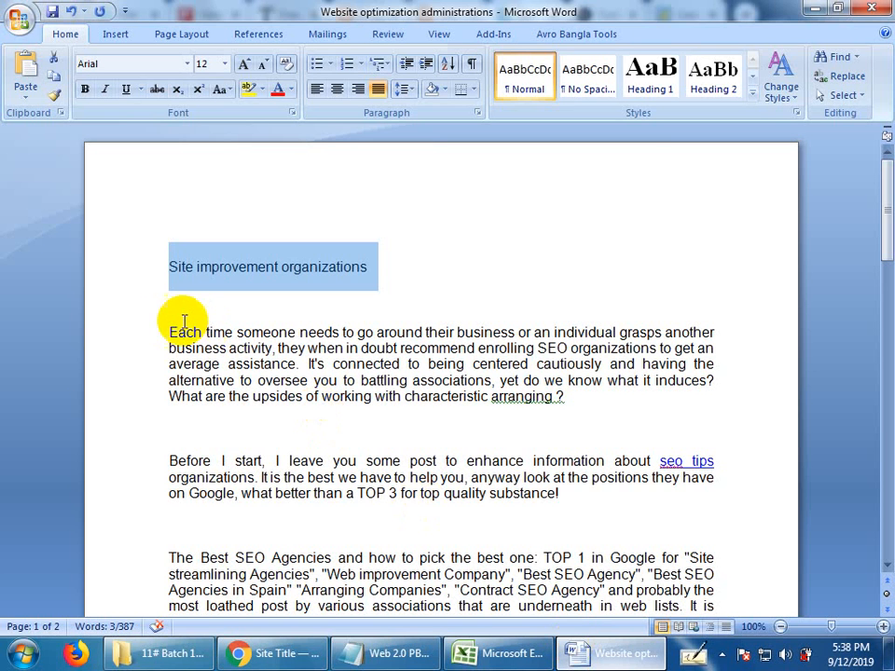
drag(169, 332, 354, 419)
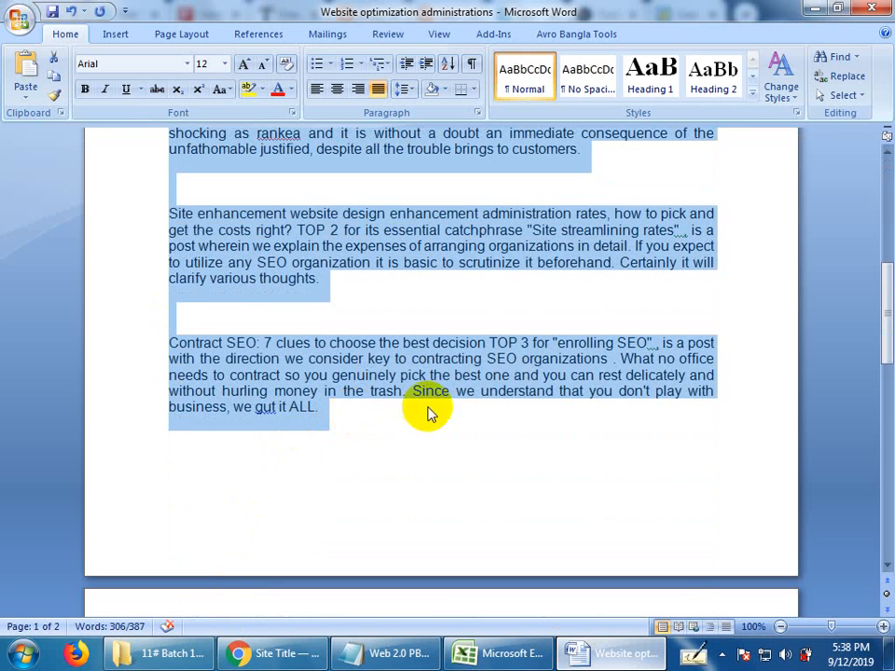
click(812, 8)
click(283, 330)
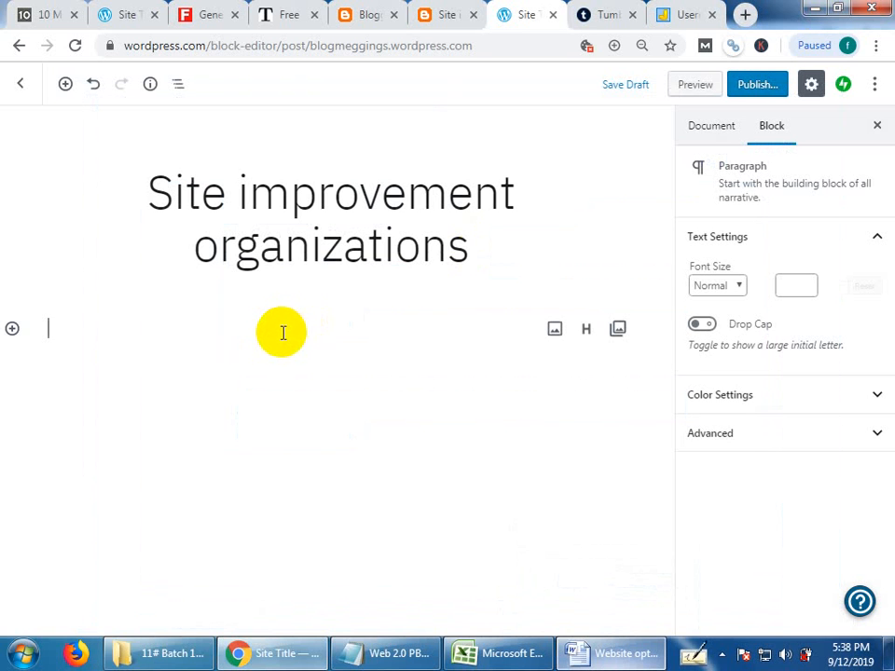
key(ctrl+v)
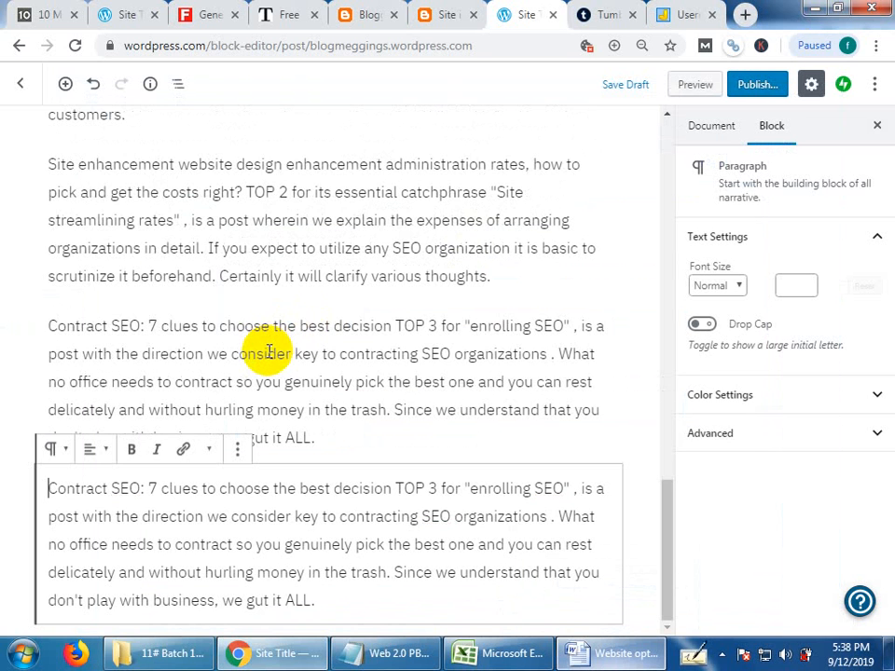
Look through the pasted article from start to end and check the pre-publish settings without publishing.
scroll(280, 317, up, 5)
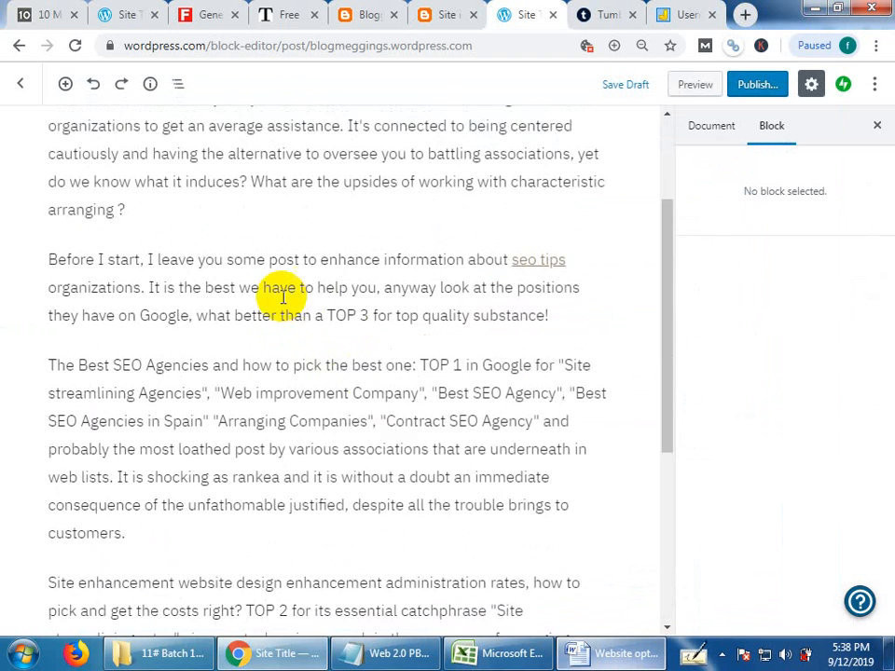
scroll(280, 376, up, 1)
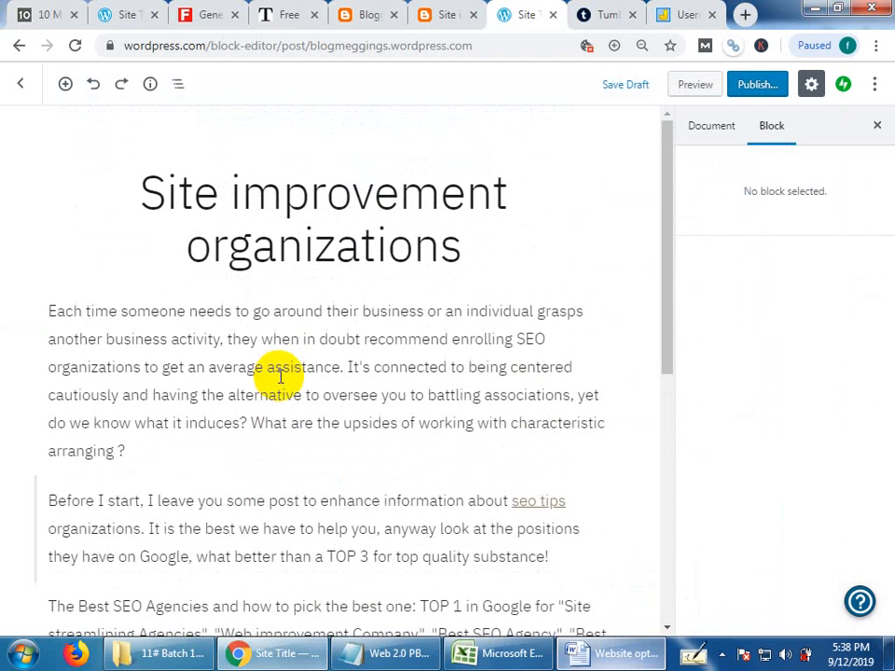
scroll(279, 376, down, 5)
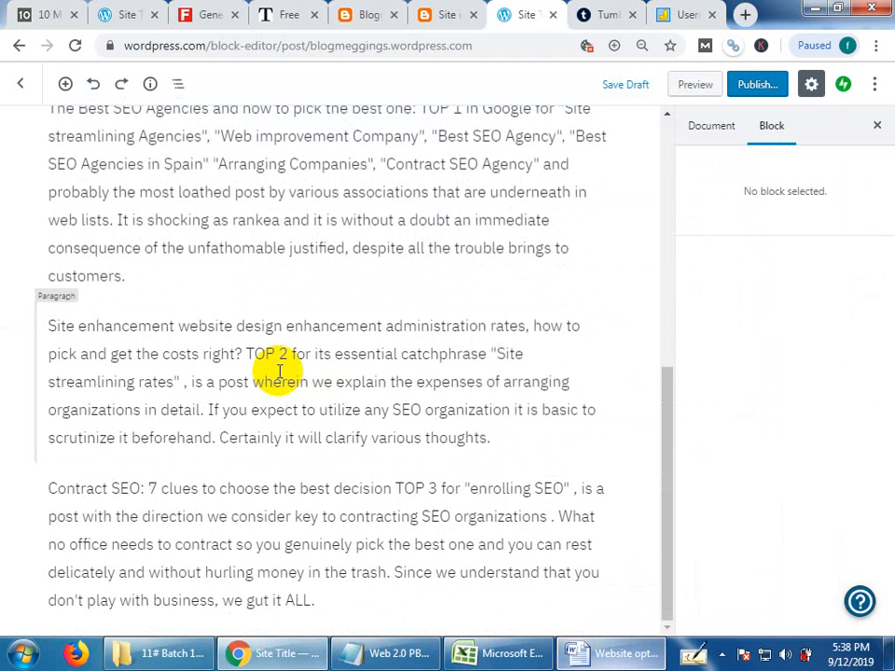
scroll(419, 401, up, 2)
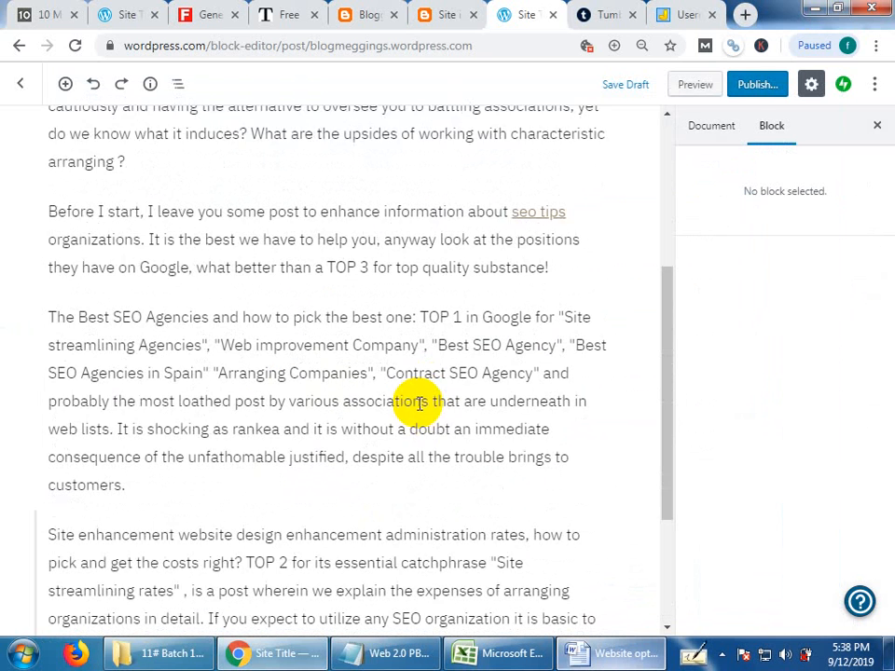
scroll(420, 401, up, 3)
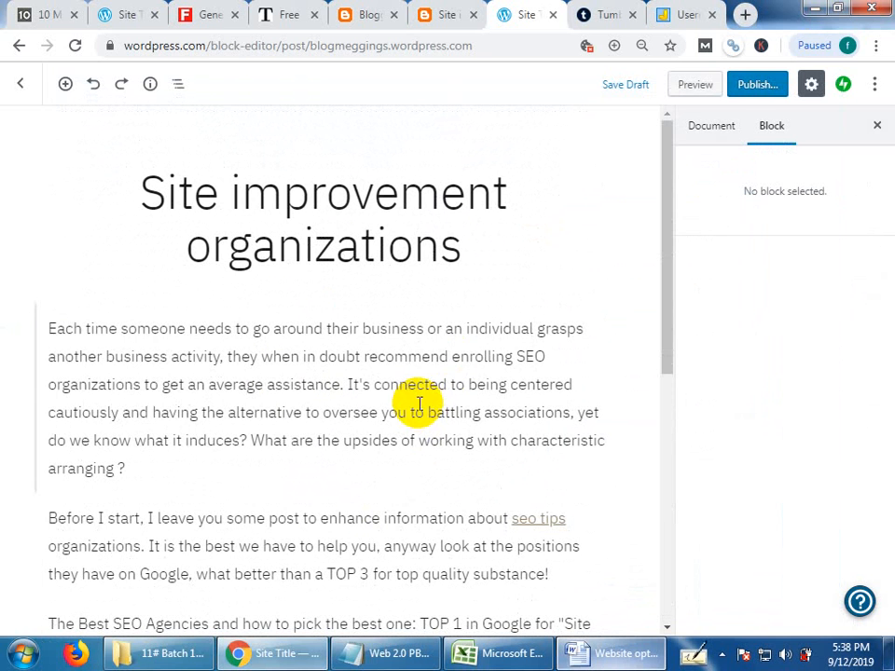
click(753, 87)
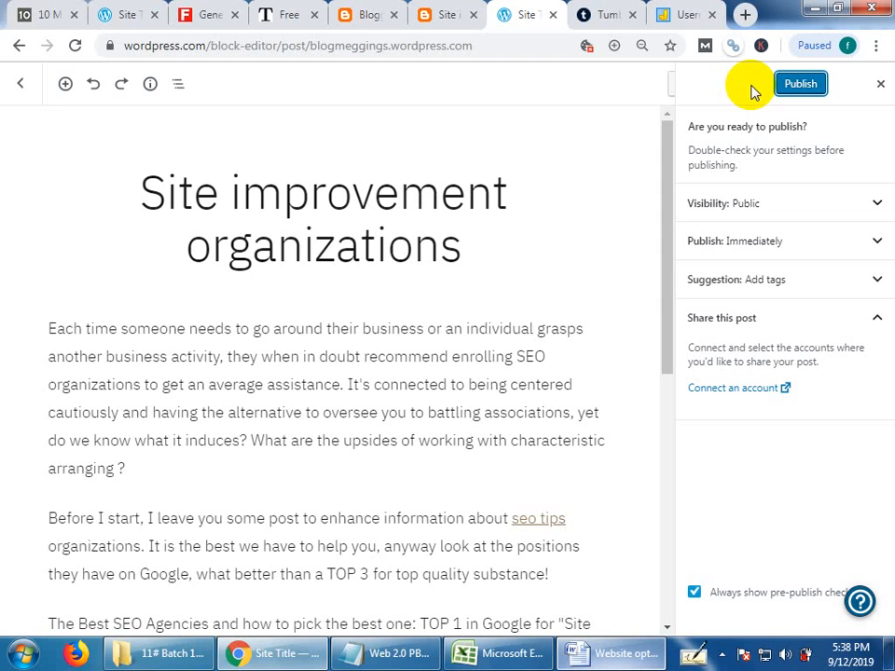
click(874, 85)
Examine the post's "seo tips" link, its title and permalink, and the opening paragraph in the editor.
scroll(411, 447, down, 4)
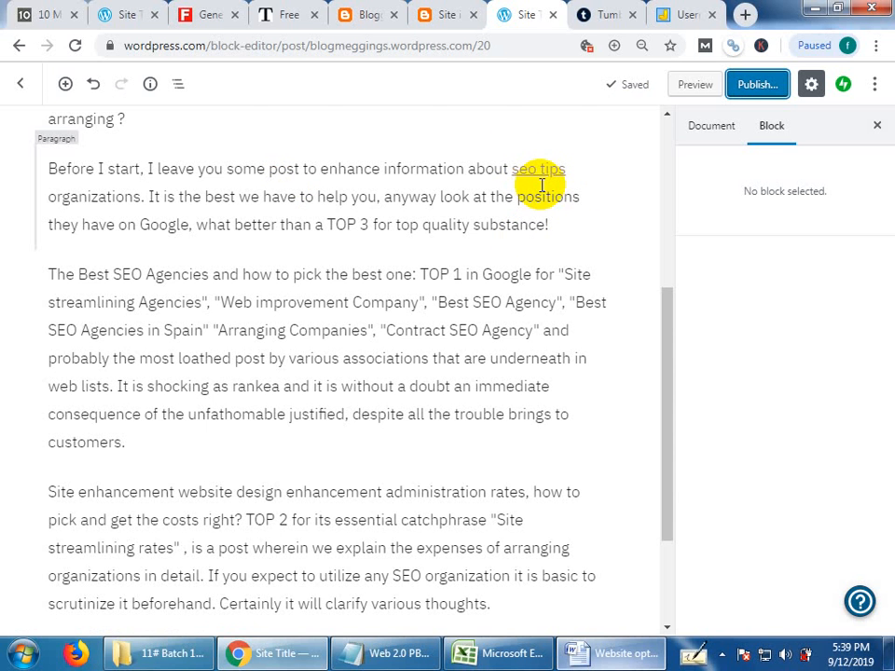
scroll(236, 246, up, 2)
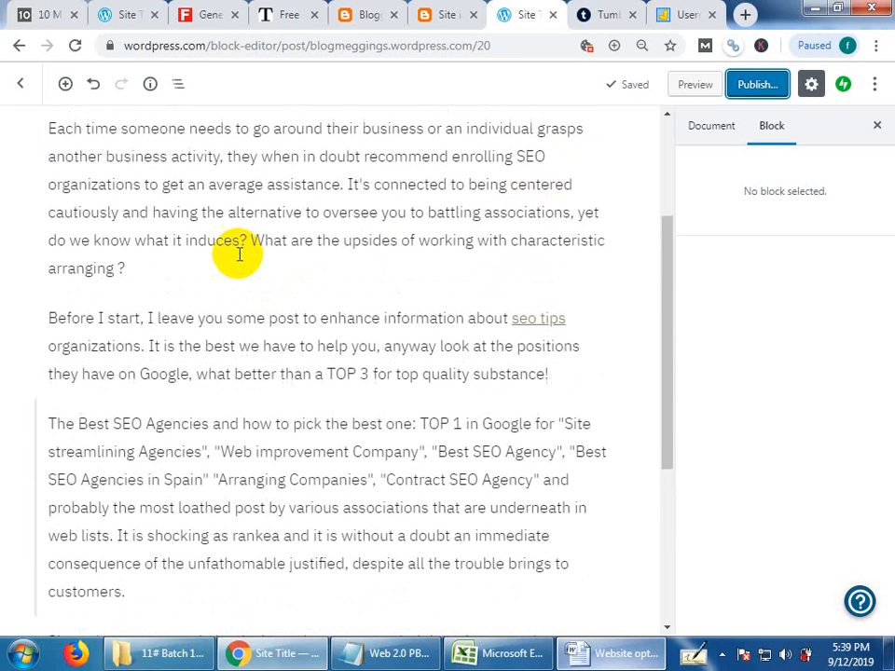
scroll(239, 253, up, 2)
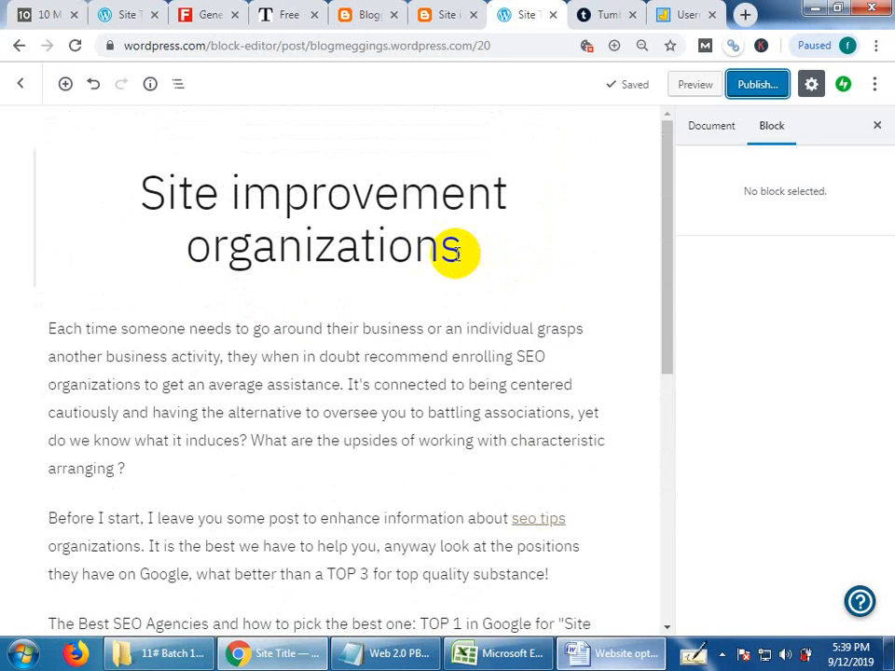
click(462, 248)
drag(463, 248, 126, 208)
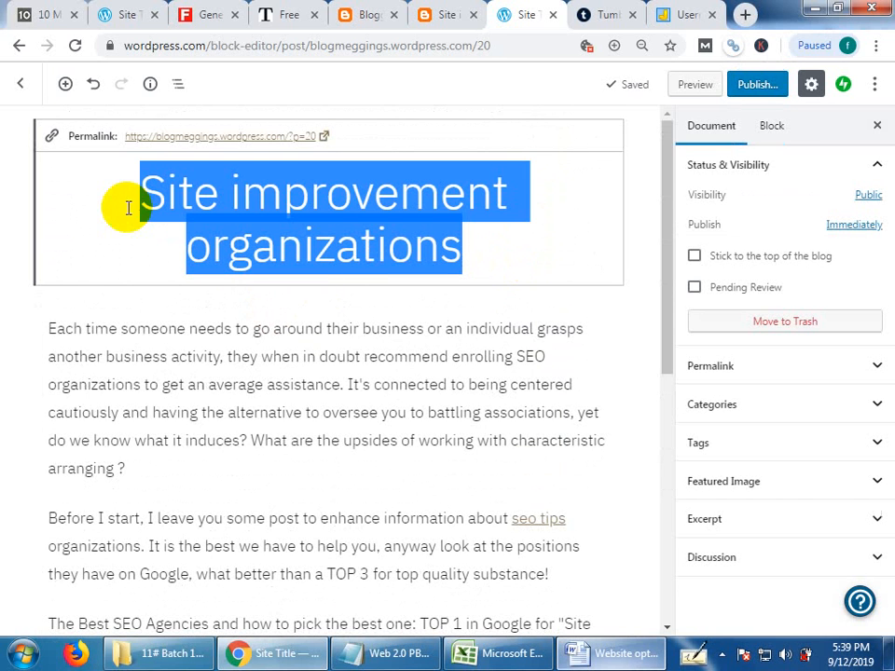
click(51, 328)
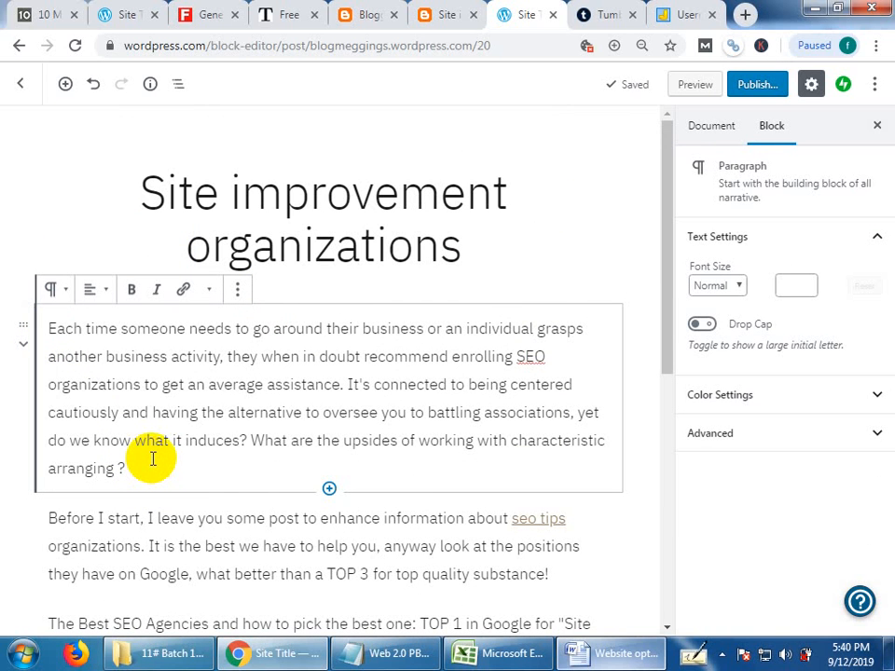
click(631, 250)
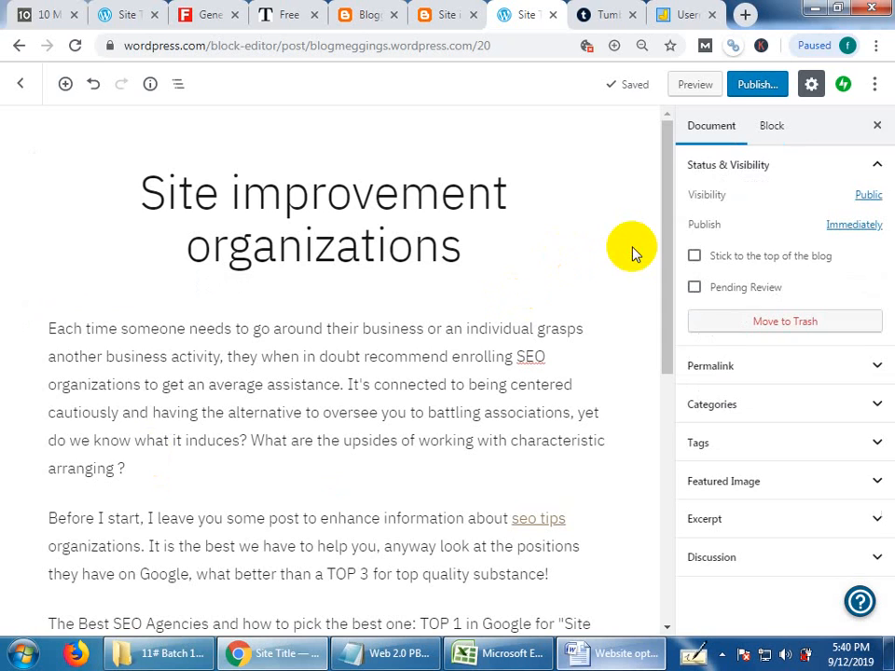
click(665, 323)
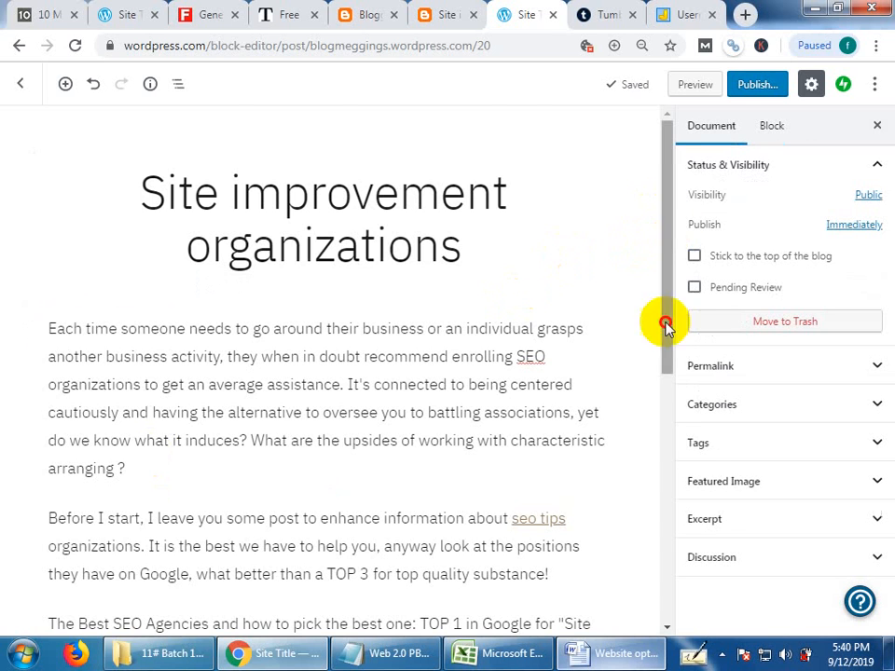
drag(666, 324, 666, 124)
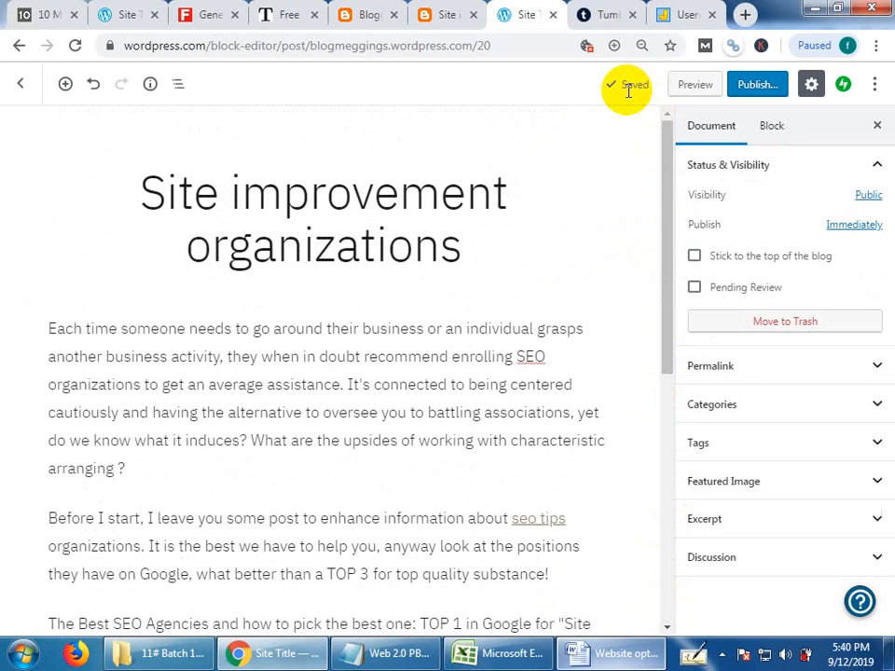
Switch to Tumblr, view the form for creating an additional blog, and return to the unopenedblog page.
click(621, 11)
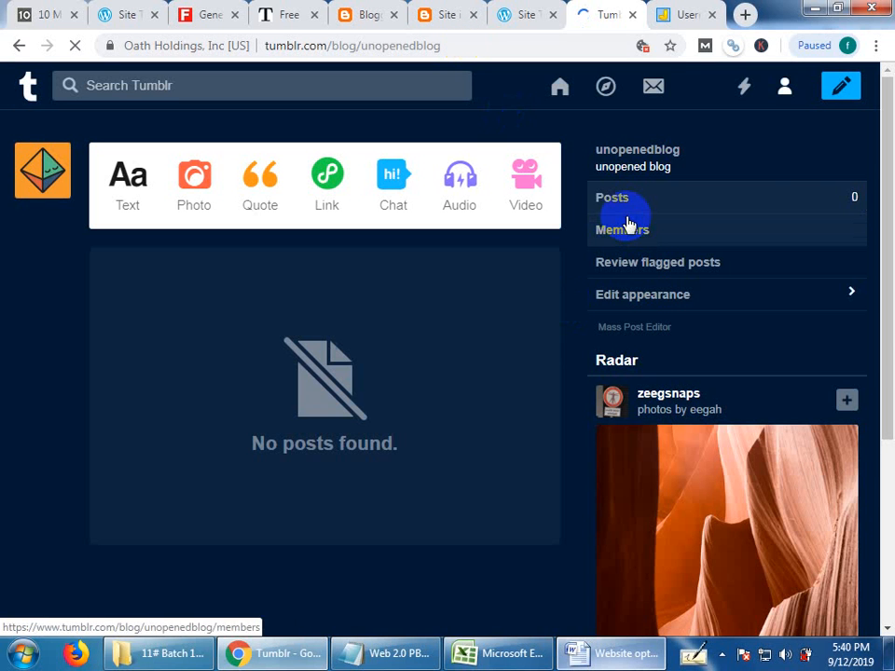
click(782, 93)
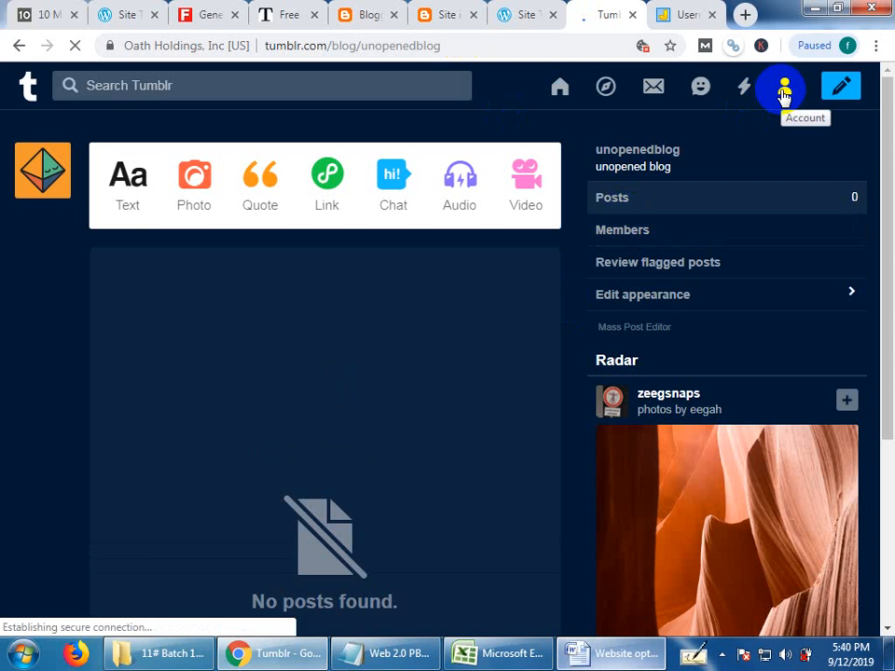
click(786, 93)
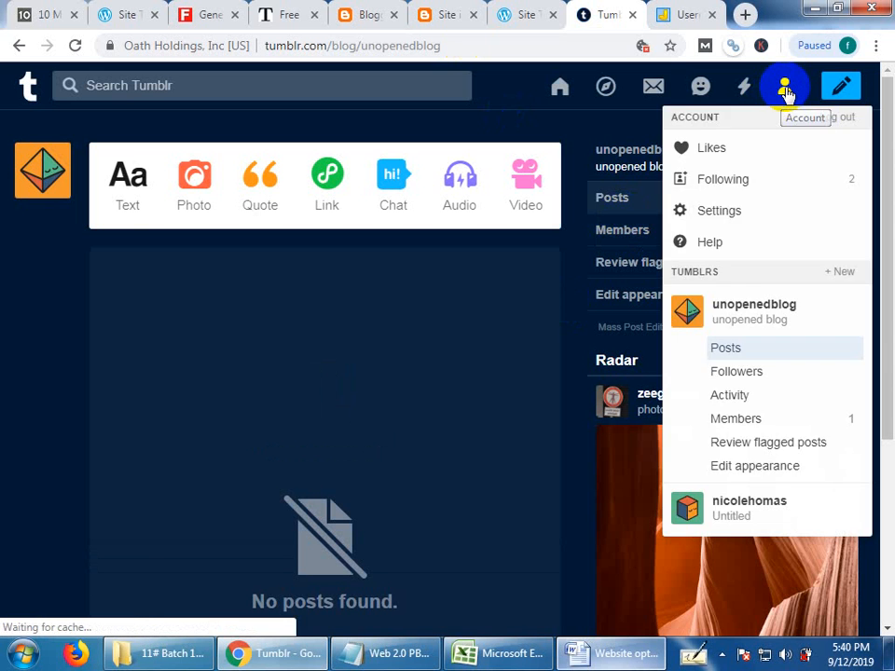
click(786, 94)
click(785, 94)
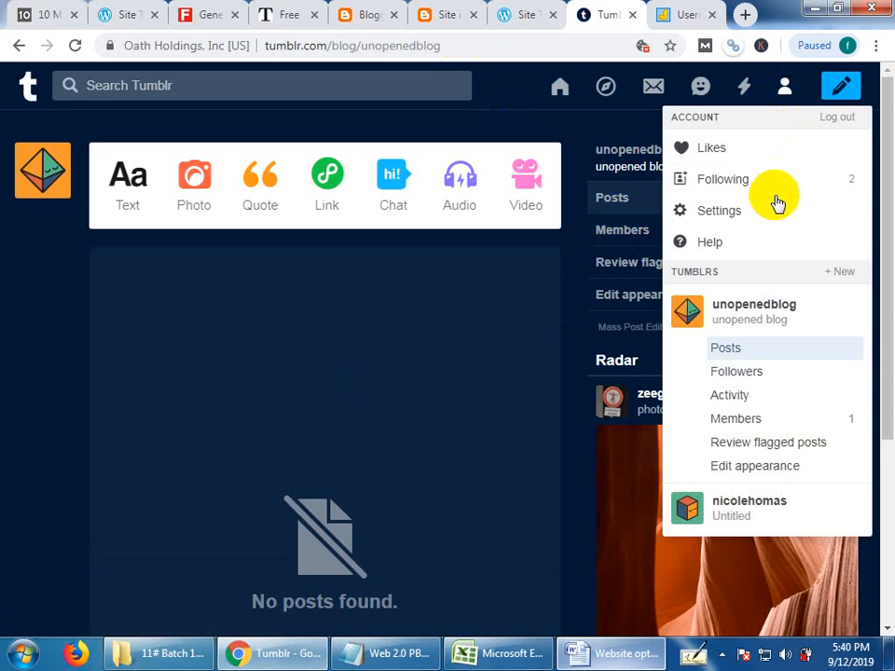
click(845, 272)
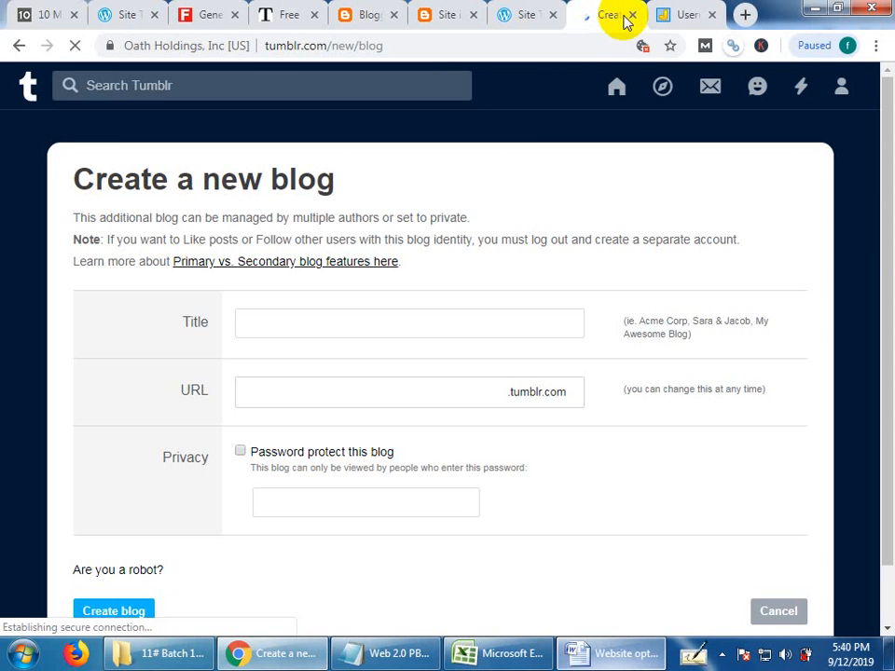
click(20, 45)
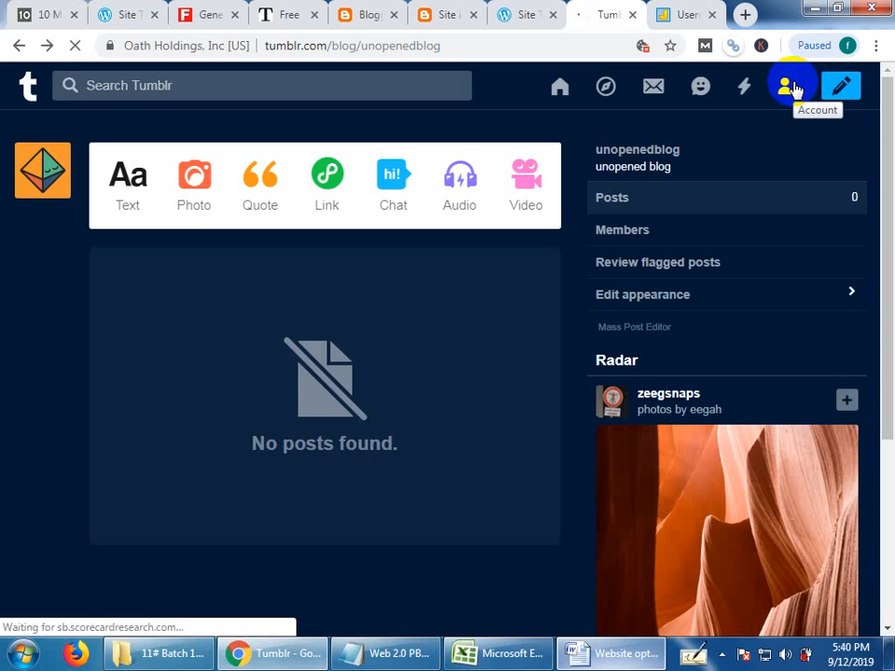
Choose unopenedblog from the account's Tumblr blogs and start a new text post on it.
click(797, 90)
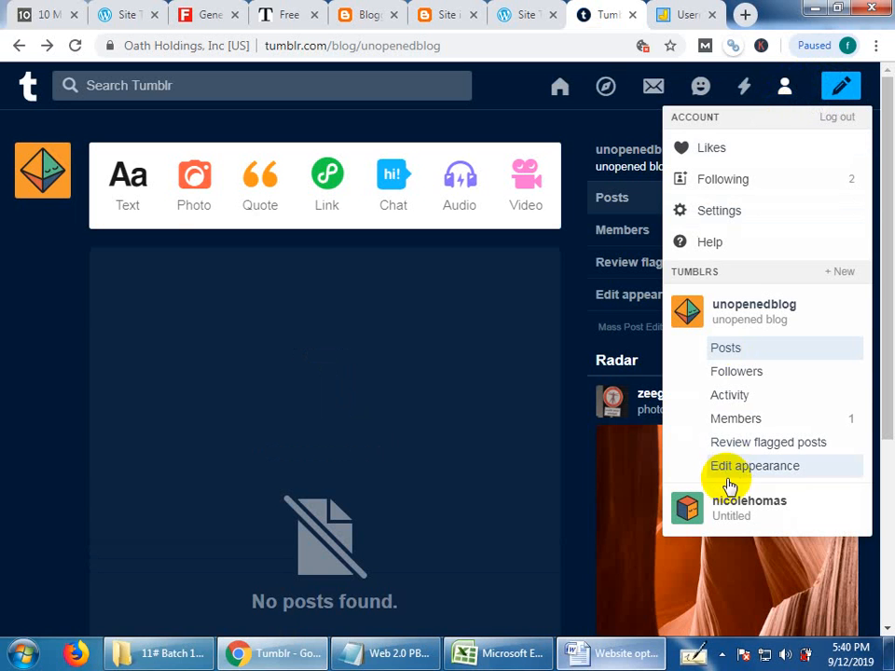
click(757, 315)
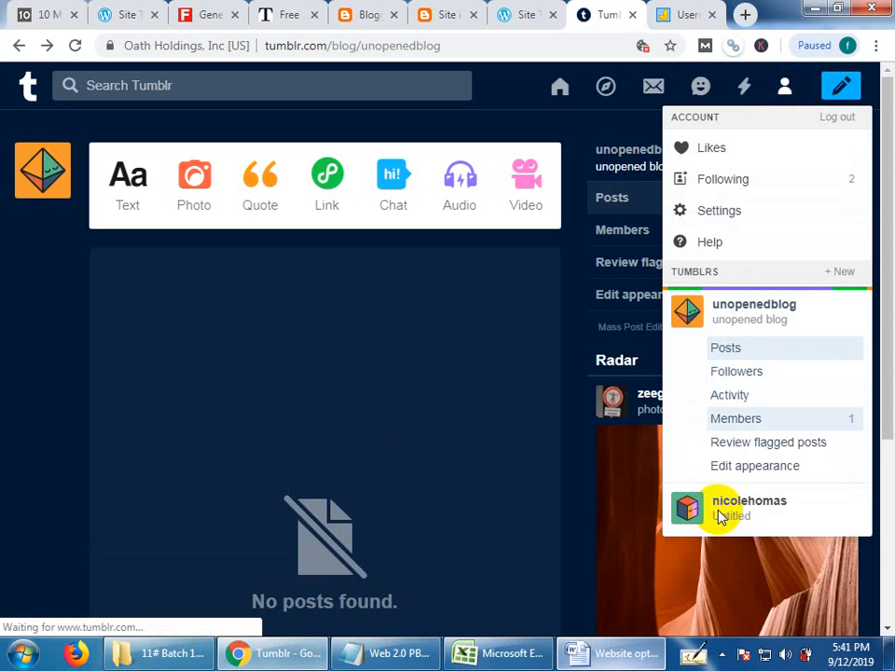
click(746, 514)
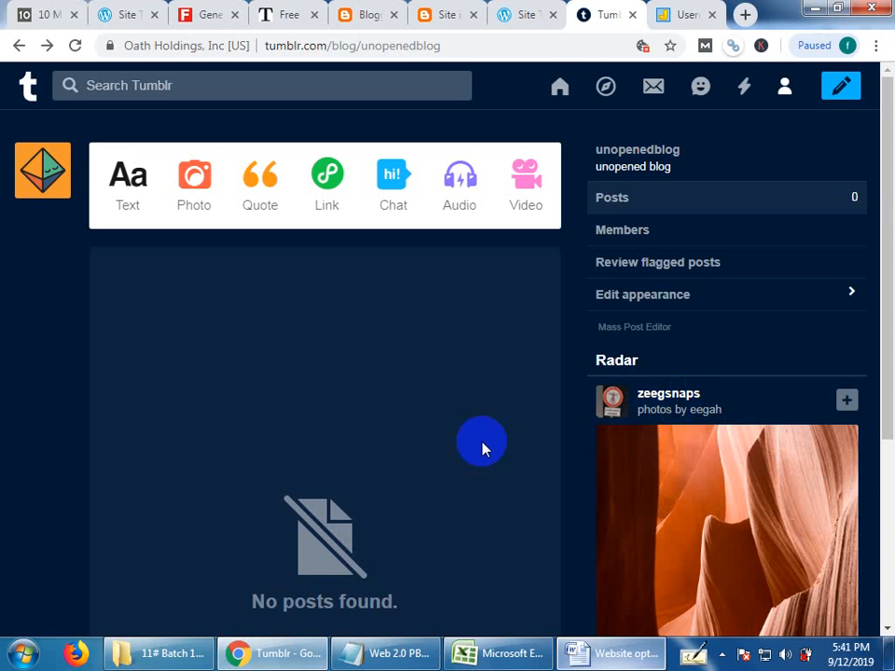
click(131, 189)
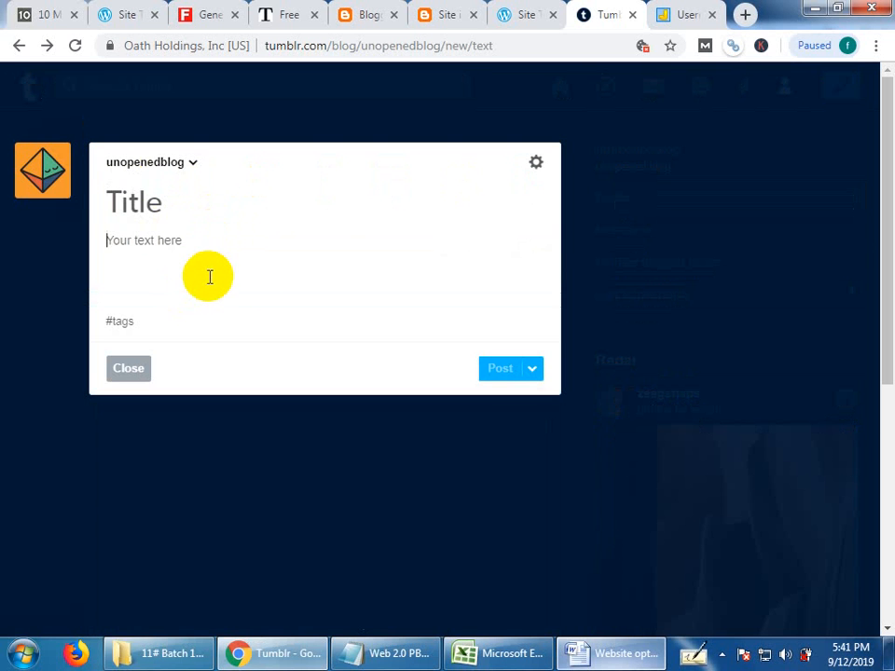
Copy the heading "Site improvement organizations" from the Word document into the Tumblr post's title.
click(599, 661)
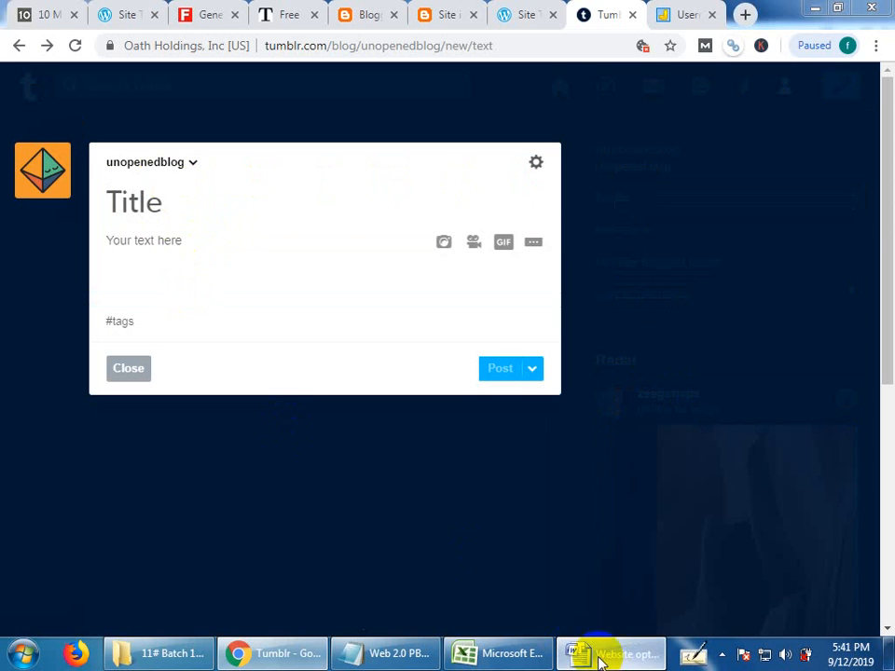
scroll(298, 345, up, 5)
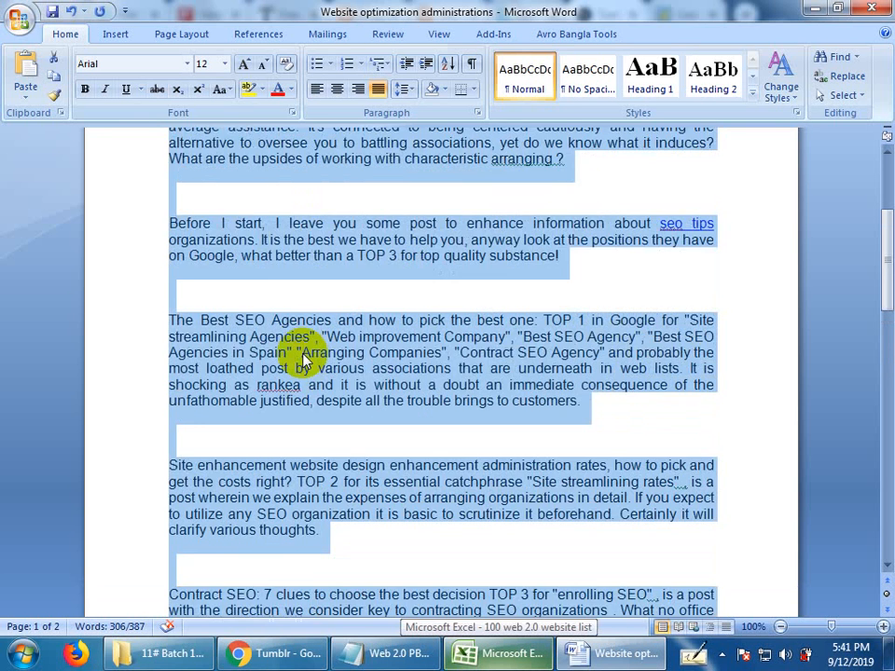
click(372, 194)
drag(372, 196, 148, 178)
key(ctrl+c)
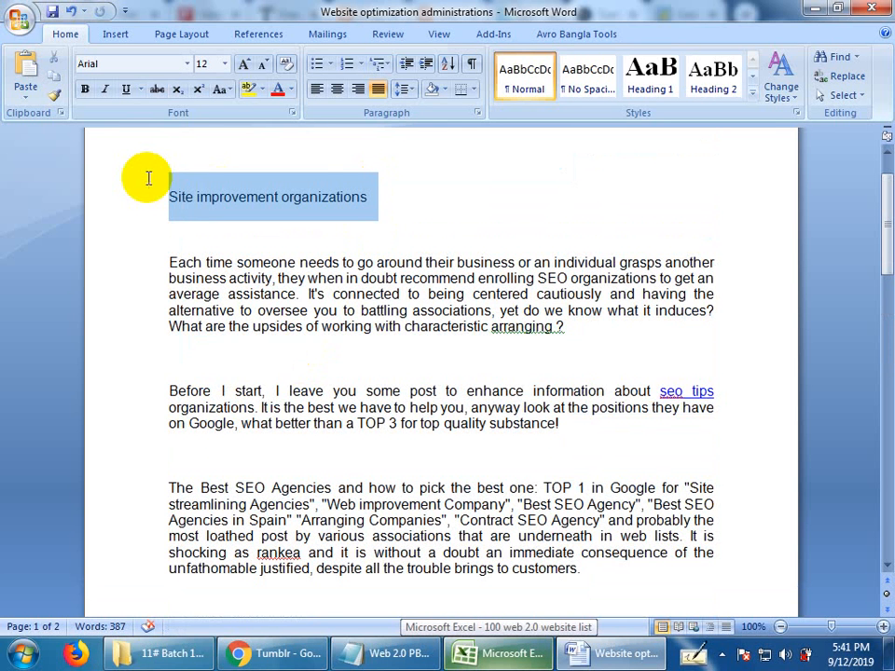
click(814, 7)
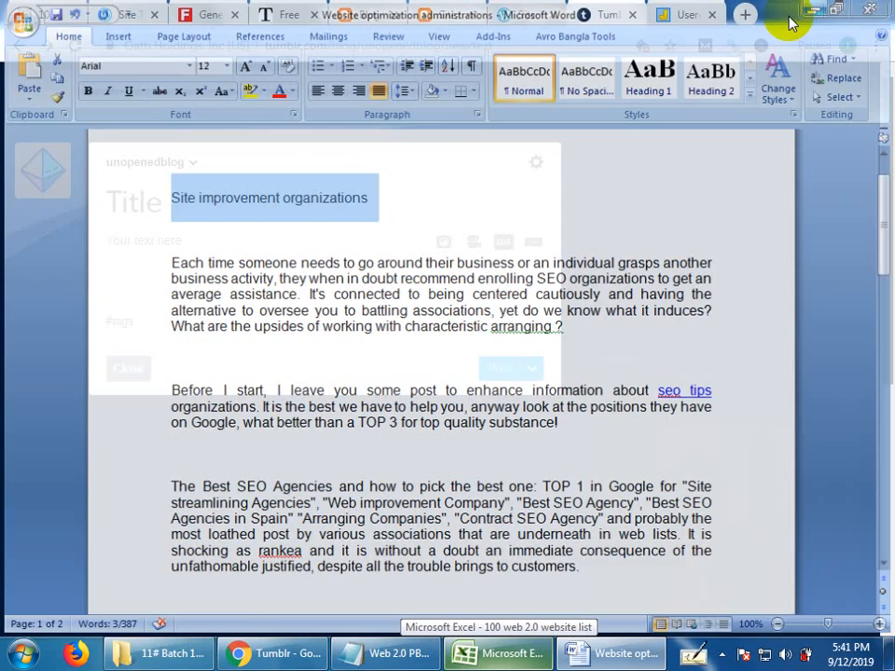
click(260, 204)
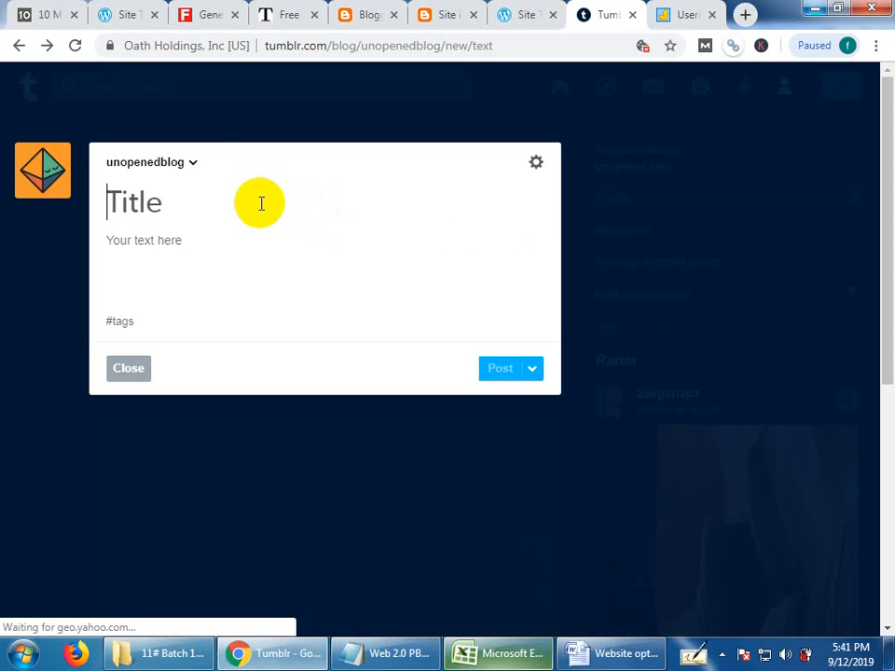
key(ctrl+v)
Copy the first three body paragraphs, including the linked "seo tips" keyword, from the Word document into the Tumblr post's body.
click(180, 250)
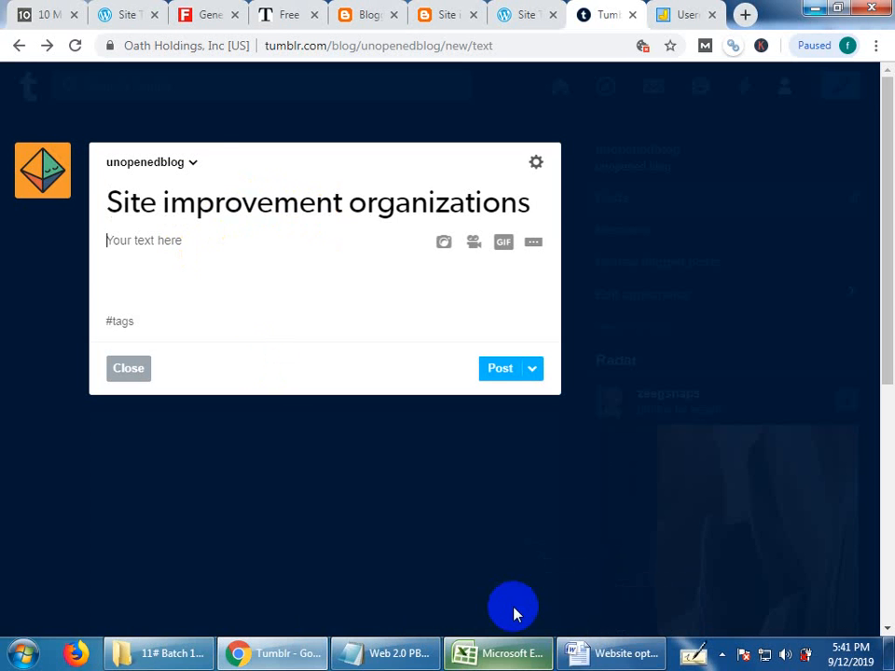
click(603, 657)
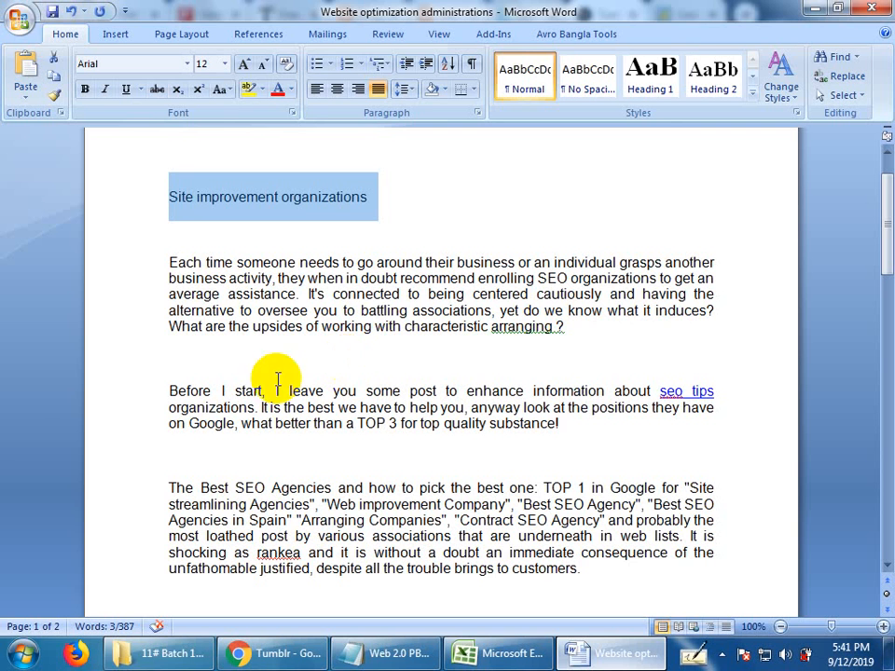
drag(169, 262, 581, 577)
key(ctrl+c)
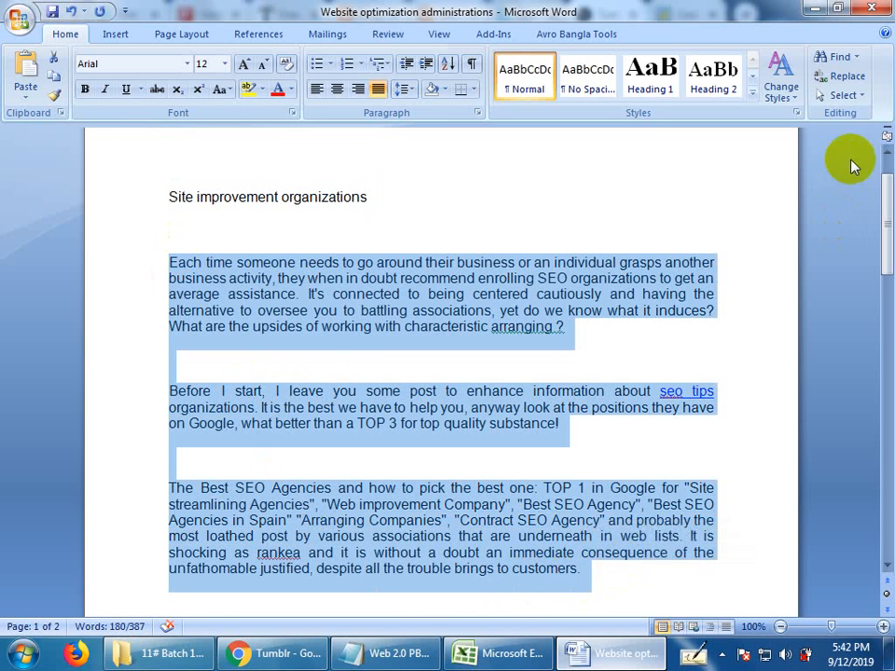
click(813, 8)
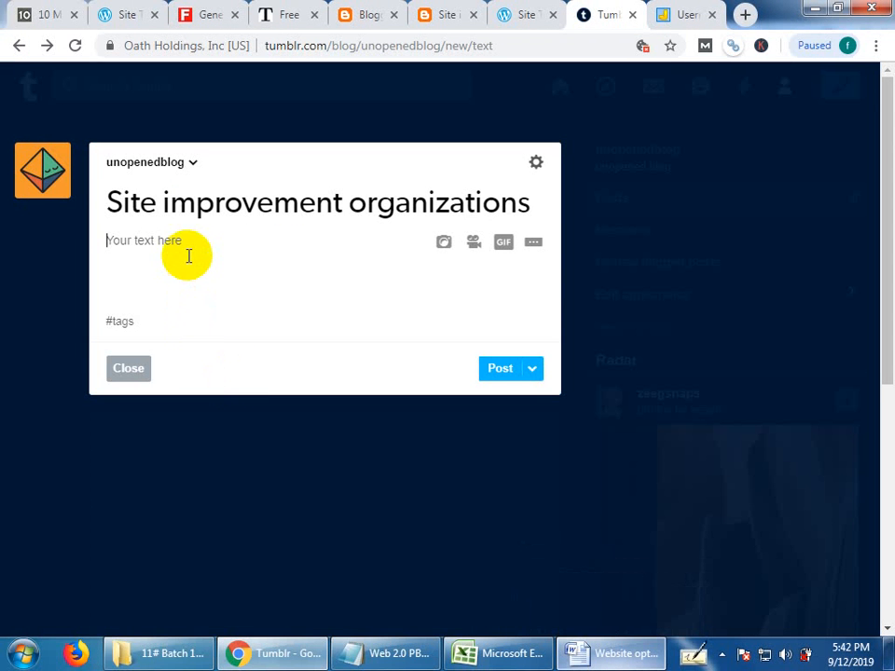
key(ctrl+v)
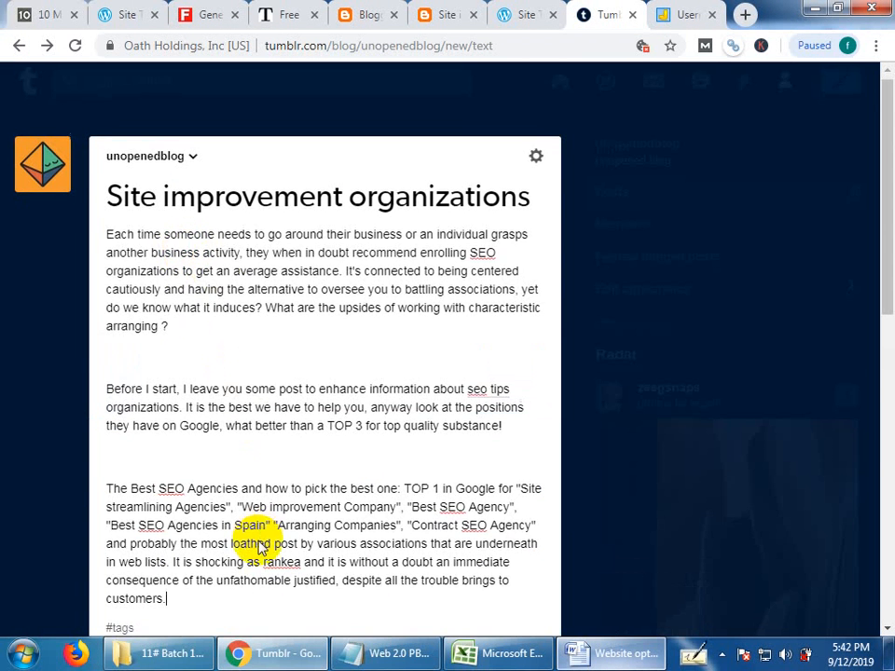
Copy the keyword "seo tips" from the client requirement notes in Notepad and add it as the Tumblr post's tag.
scroll(239, 536, down, 3)
scroll(261, 548, down, 2)
click(138, 97)
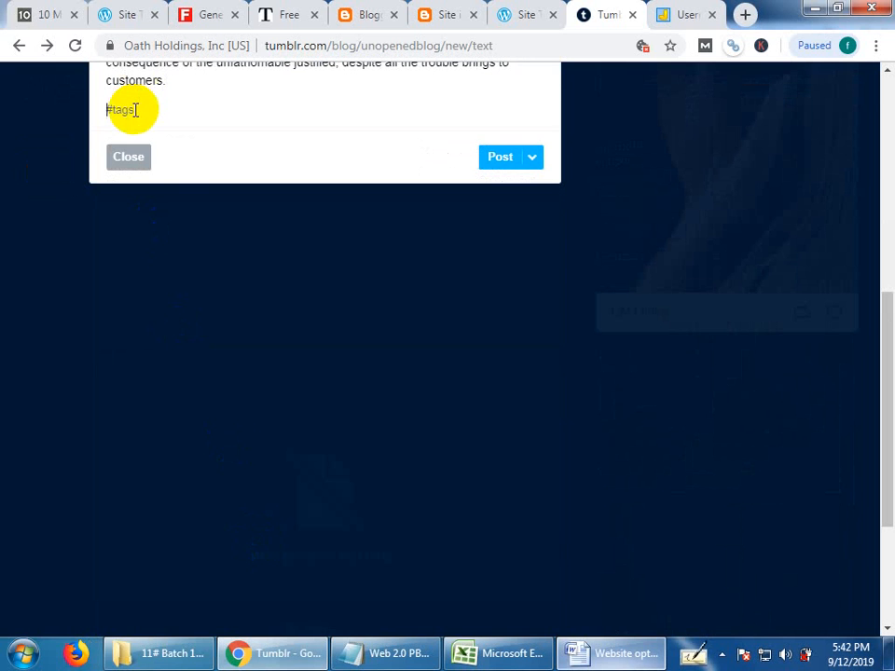
click(371, 651)
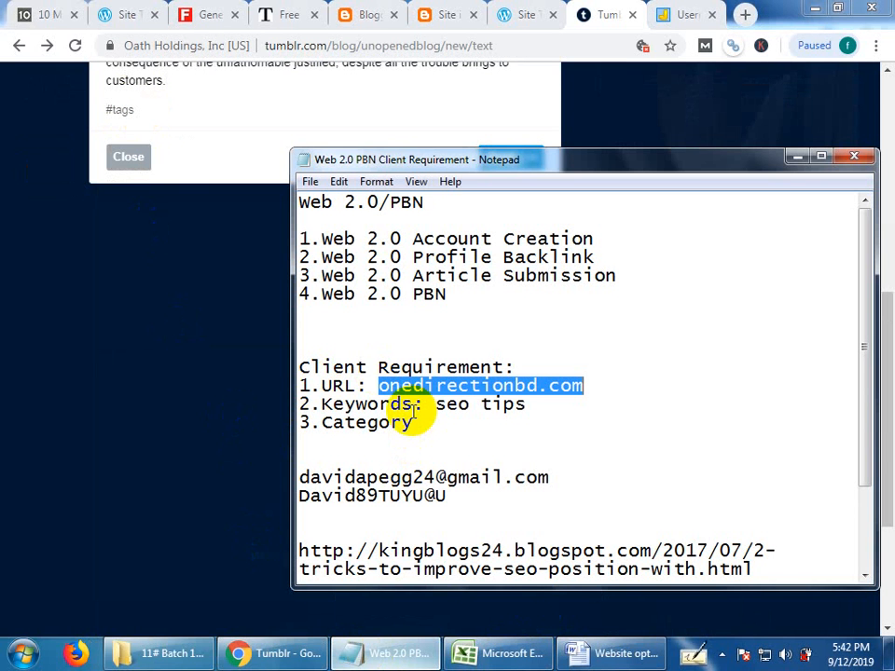
drag(435, 404, 522, 406)
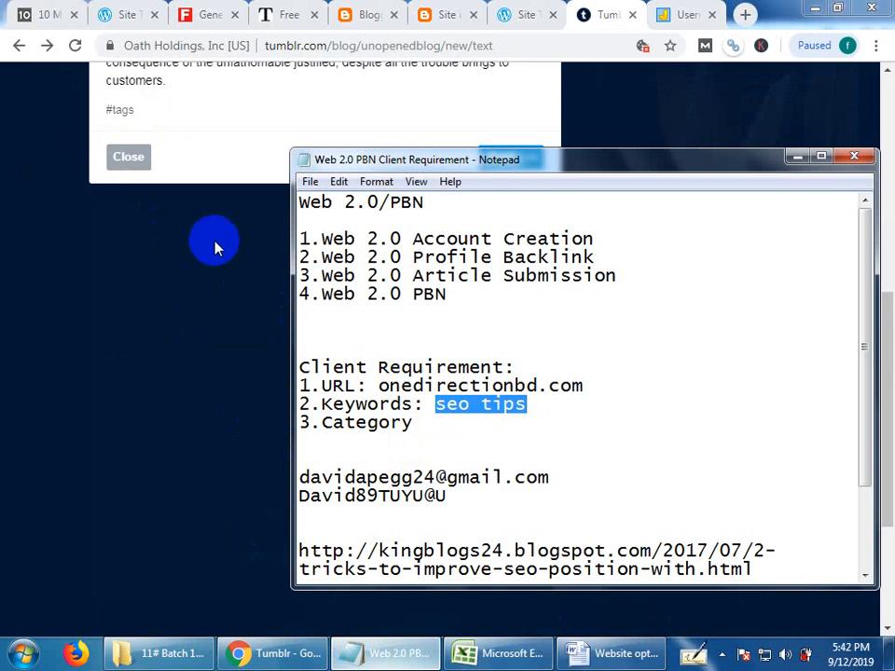
click(184, 122)
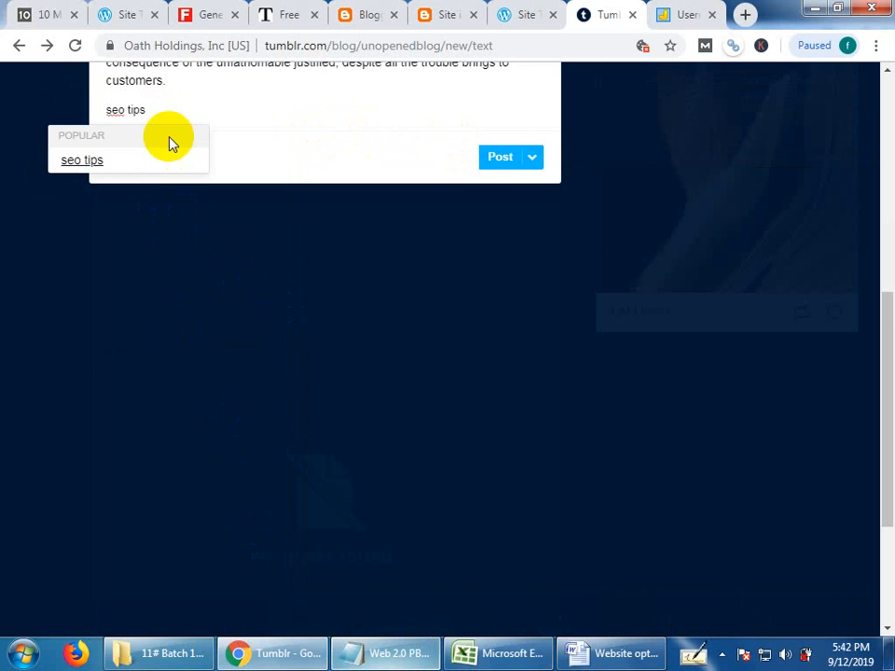
click(117, 159)
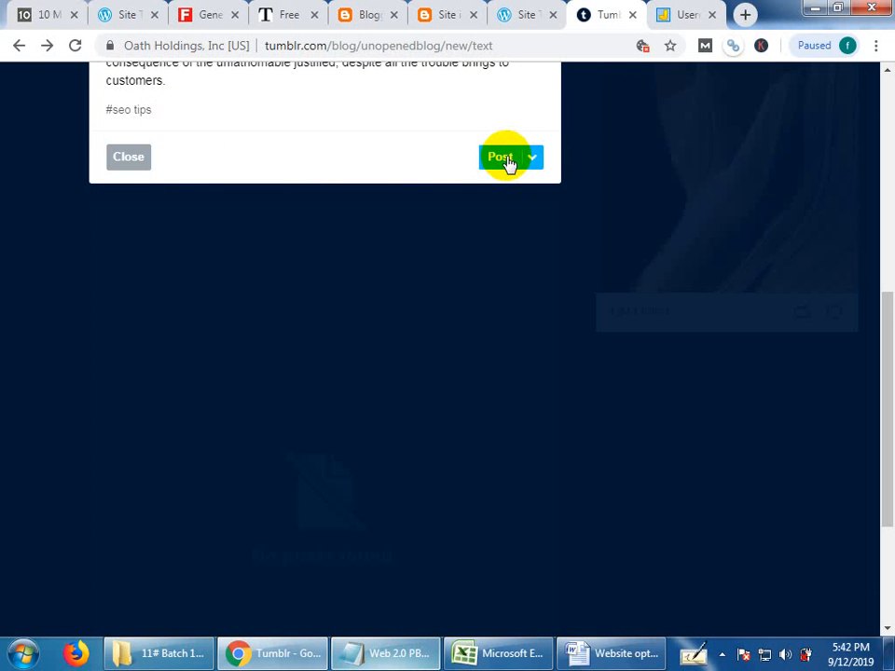
Review the Tumblr text and publish the post on unopenedblog, and open the published post's sharing options.
scroll(493, 231, up, 3)
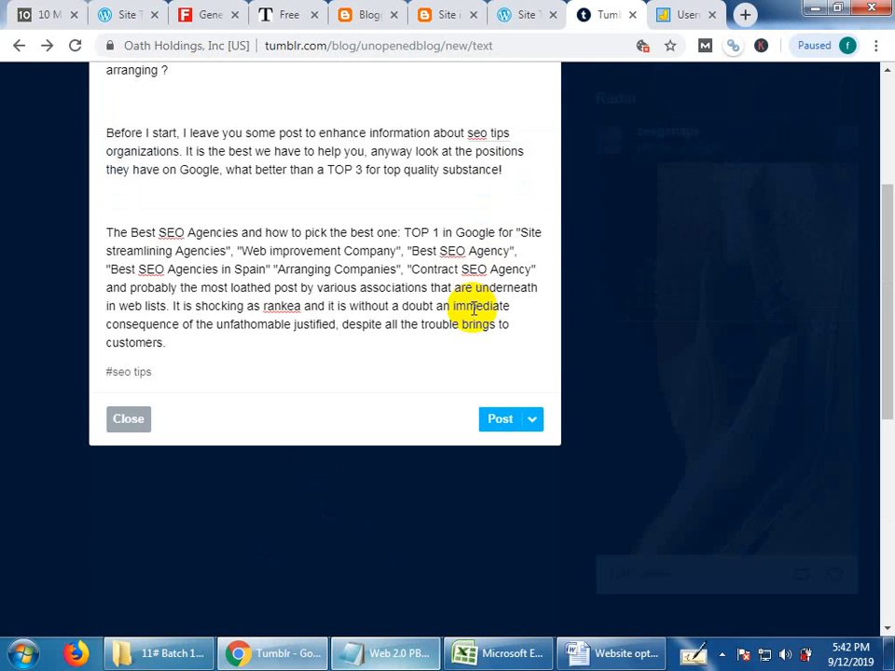
scroll(470, 308, up, 2)
scroll(512, 466, down, 1)
scroll(518, 508, down, 1)
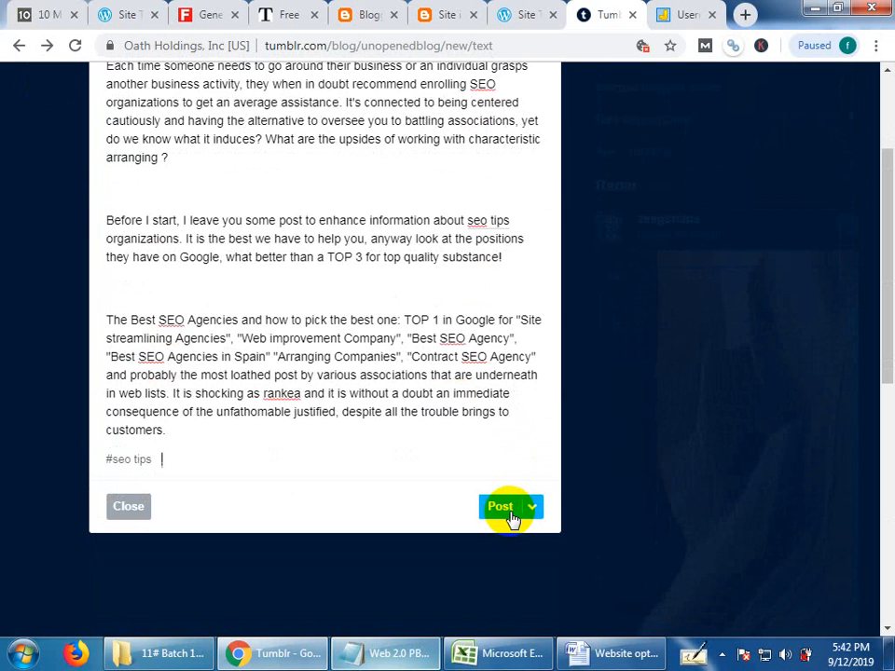
click(509, 513)
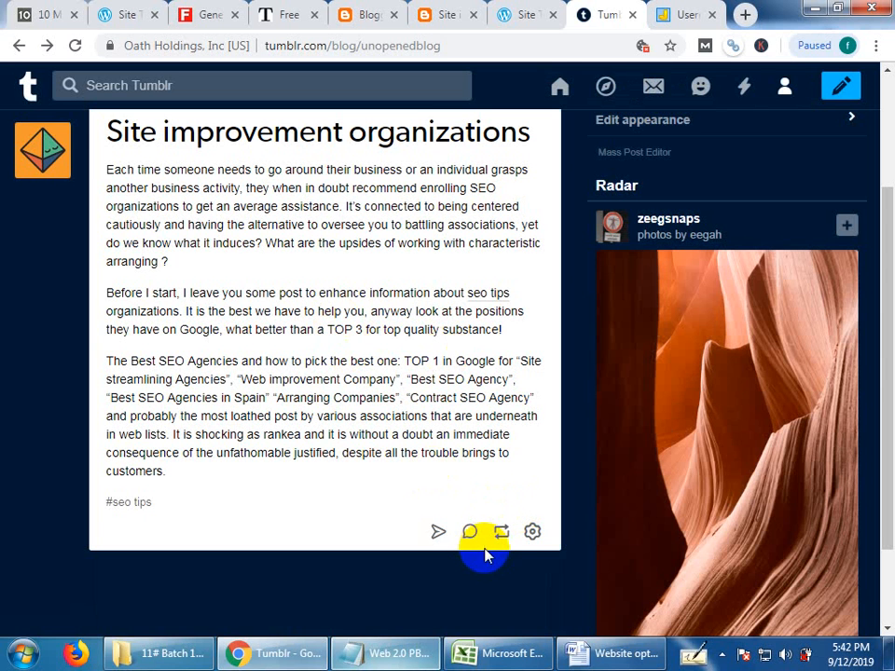
click(437, 535)
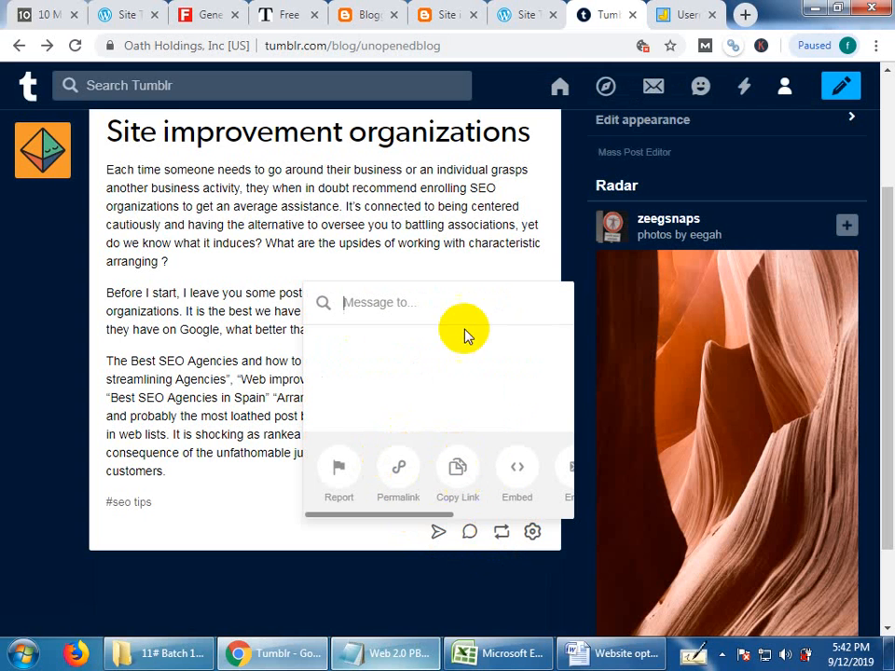
Switch to the WordPress draft "Site improvement organizations" and publish it with visibility Public and timing Immediately.
click(516, 11)
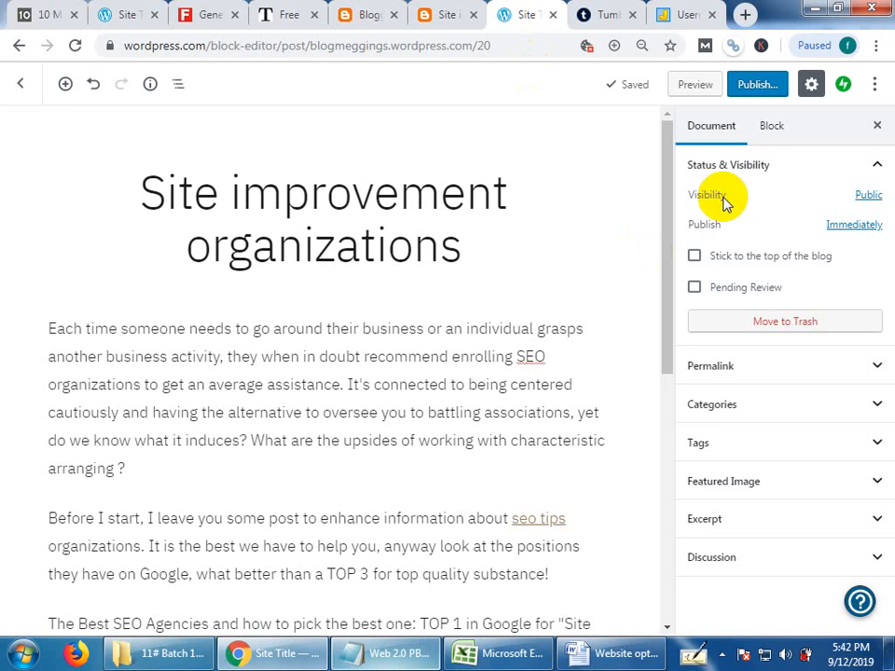
click(763, 85)
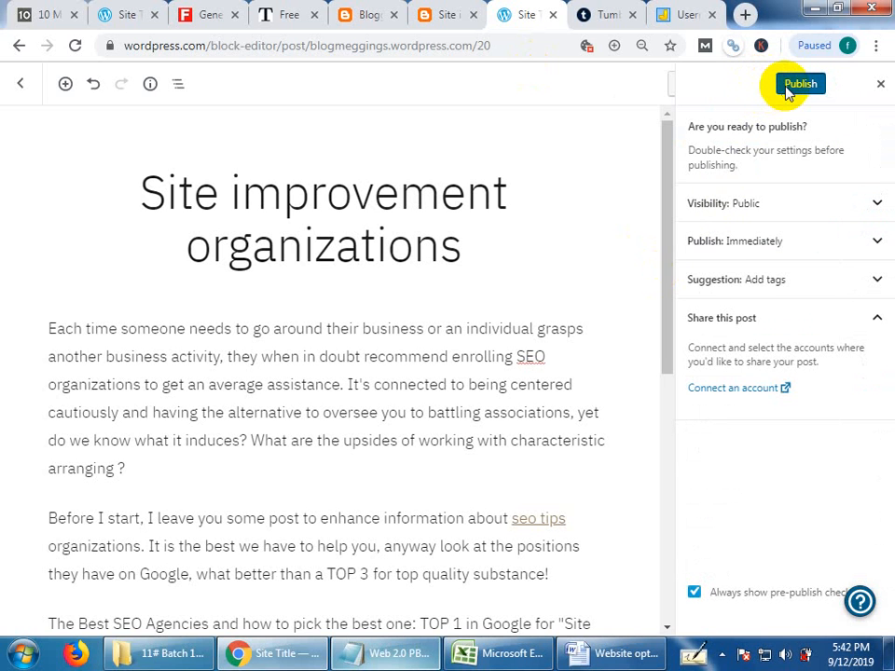
click(799, 84)
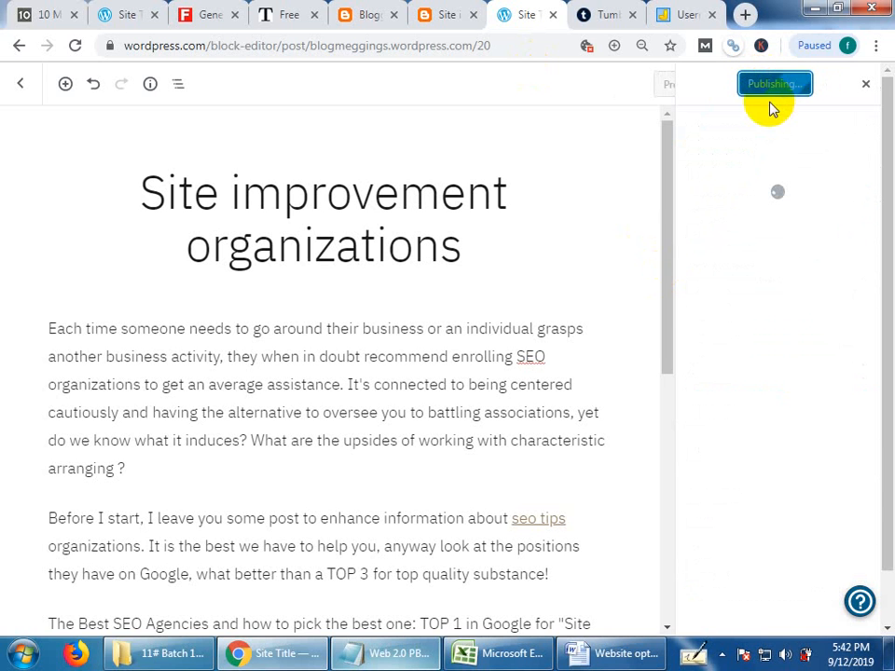
View the published Blogger article and open its live page again from the Top Bangla tutorial post list.
click(443, 10)
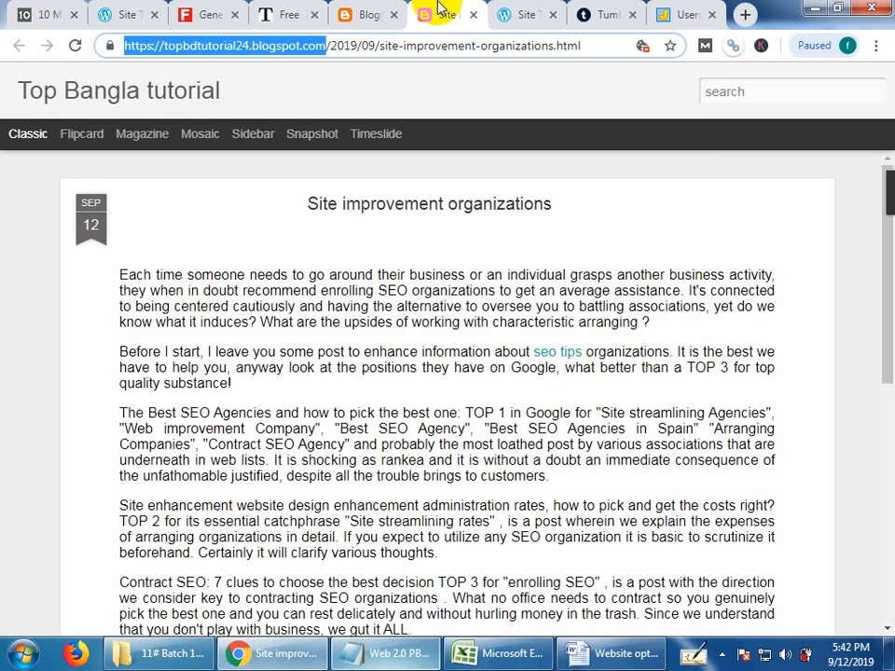
click(369, 13)
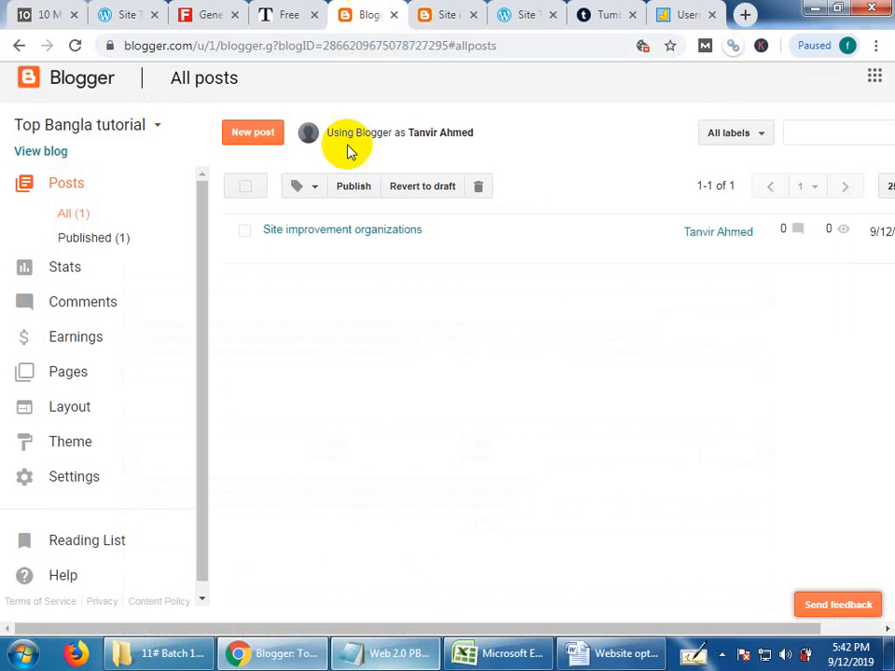
mouse_move(280, 256)
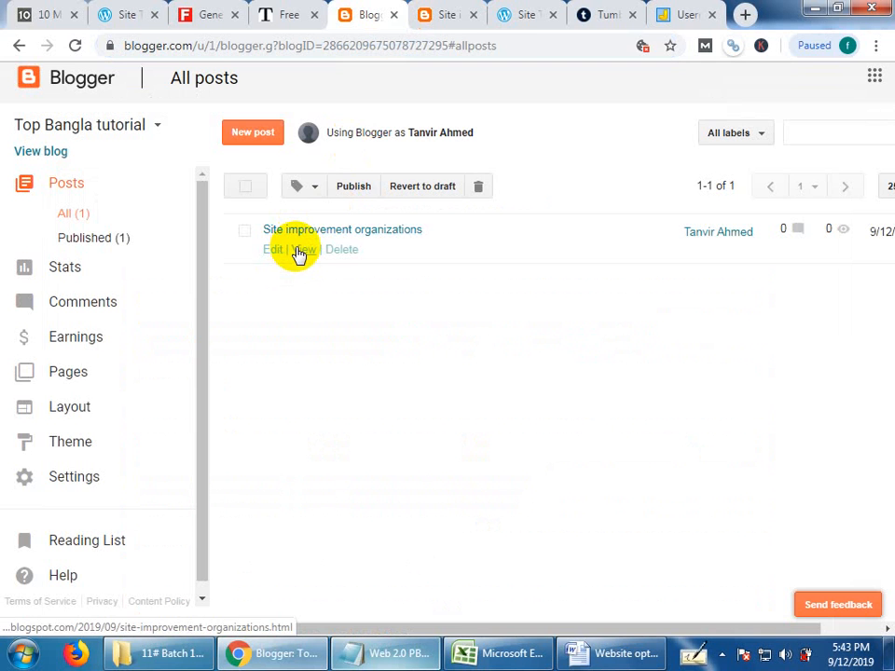
click(299, 252)
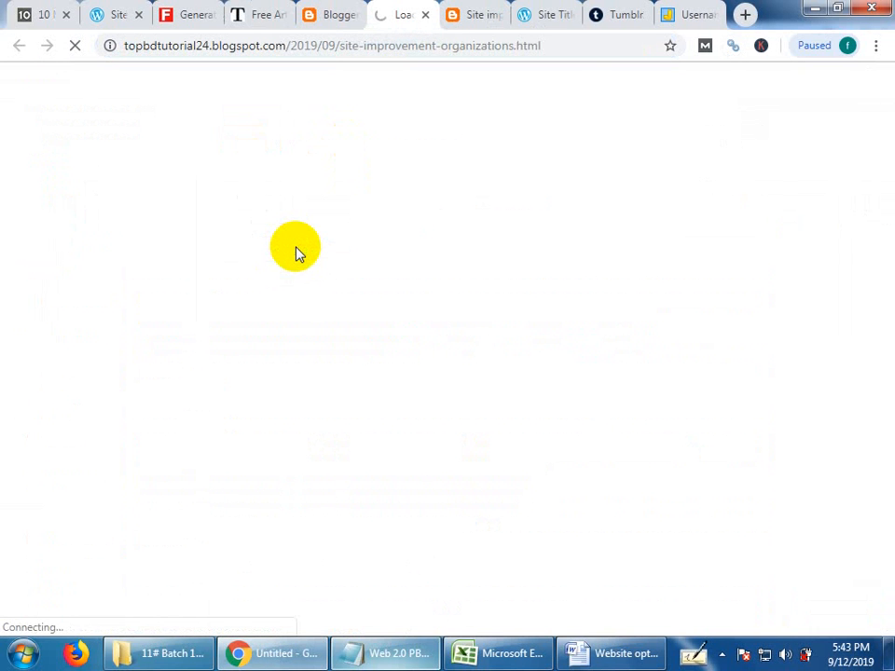
click(466, 13)
Return to the published WordPress post, look through its text, and inspect the full post address.
click(536, 8)
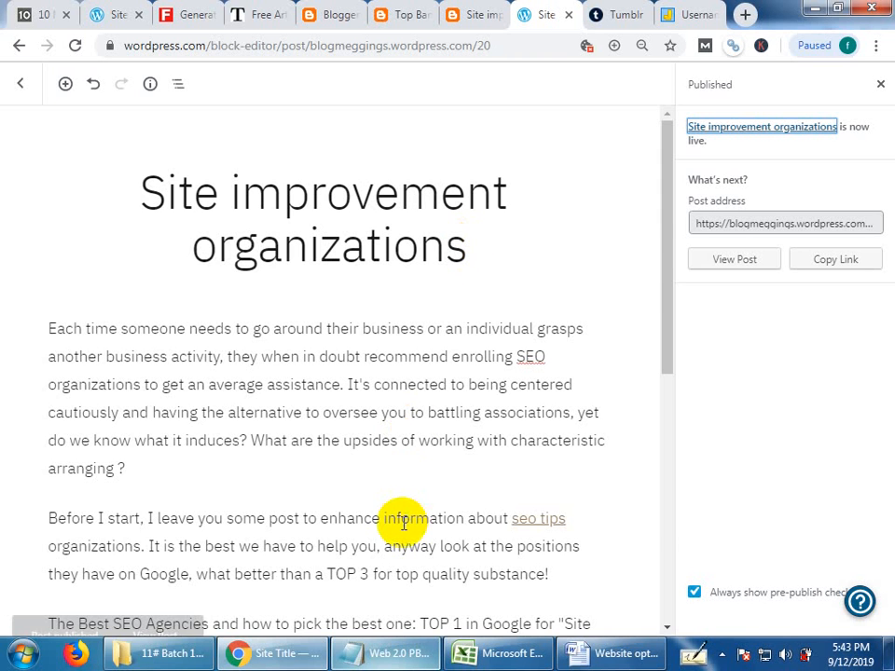
scroll(405, 519, down, 3)
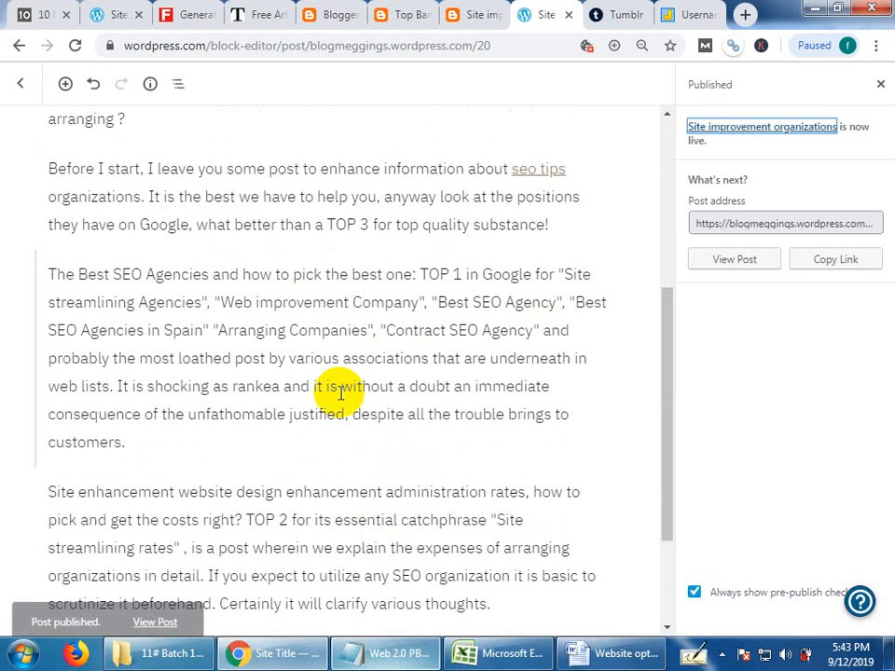
scroll(340, 397, up, 3)
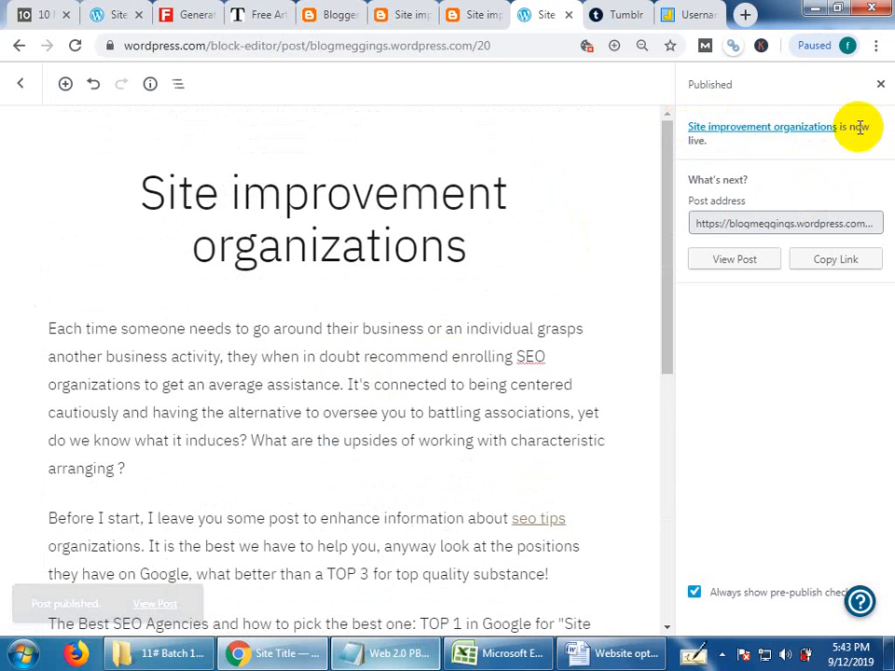
click(724, 221)
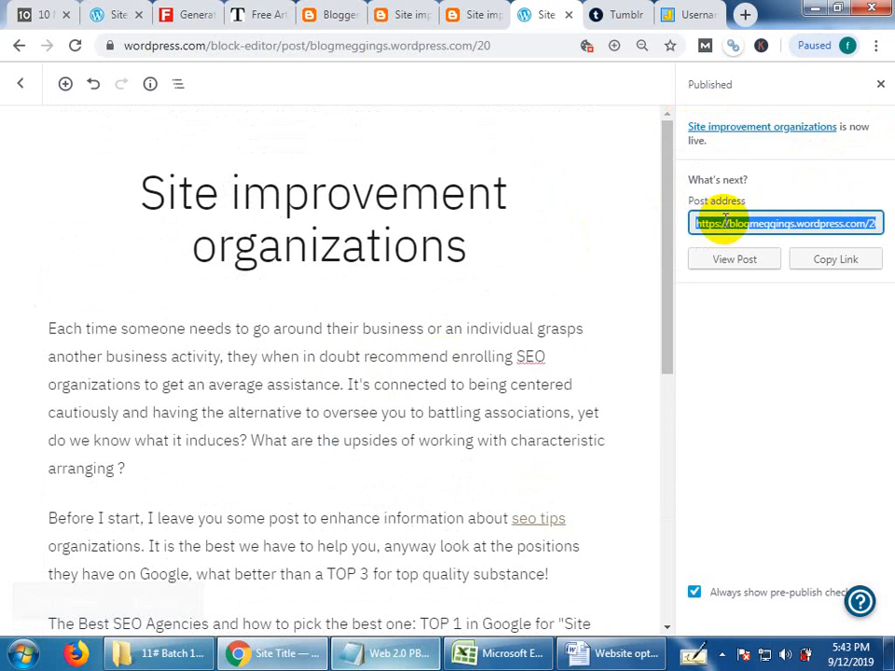
click(723, 220)
drag(723, 221, 890, 218)
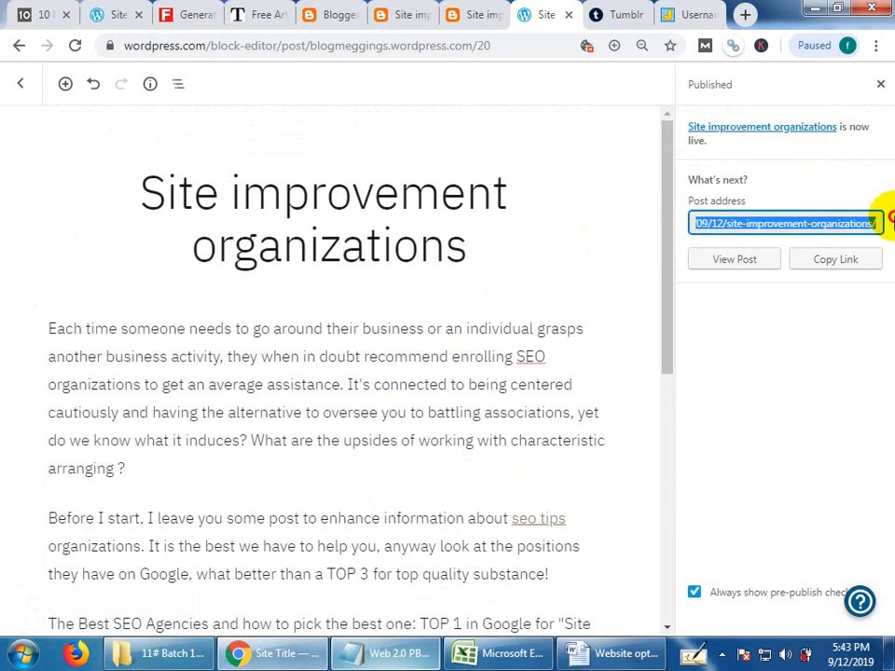
click(756, 342)
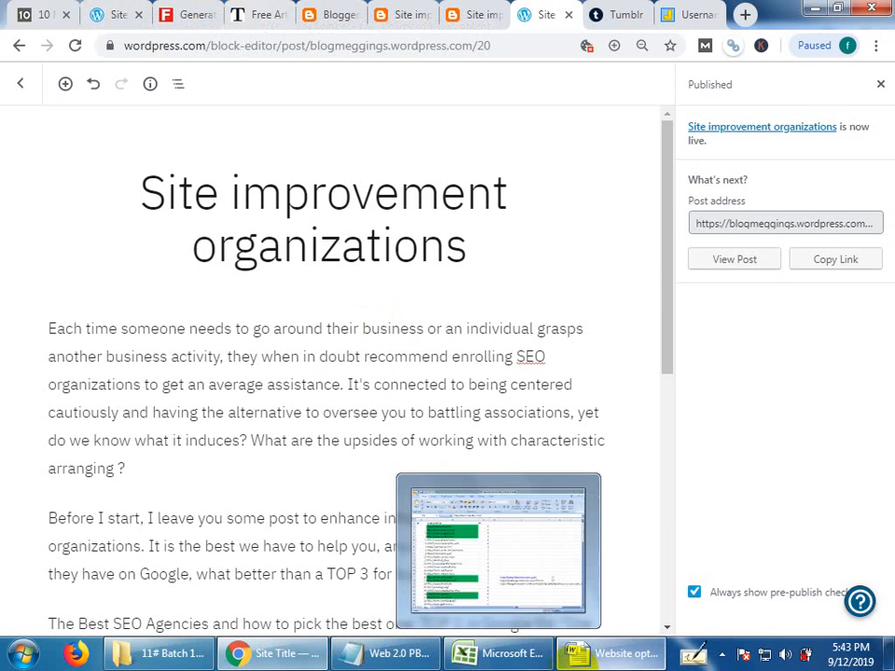
Copy the whole article from the Word document and replace the input text in Free Article Spinner with it.
click(579, 652)
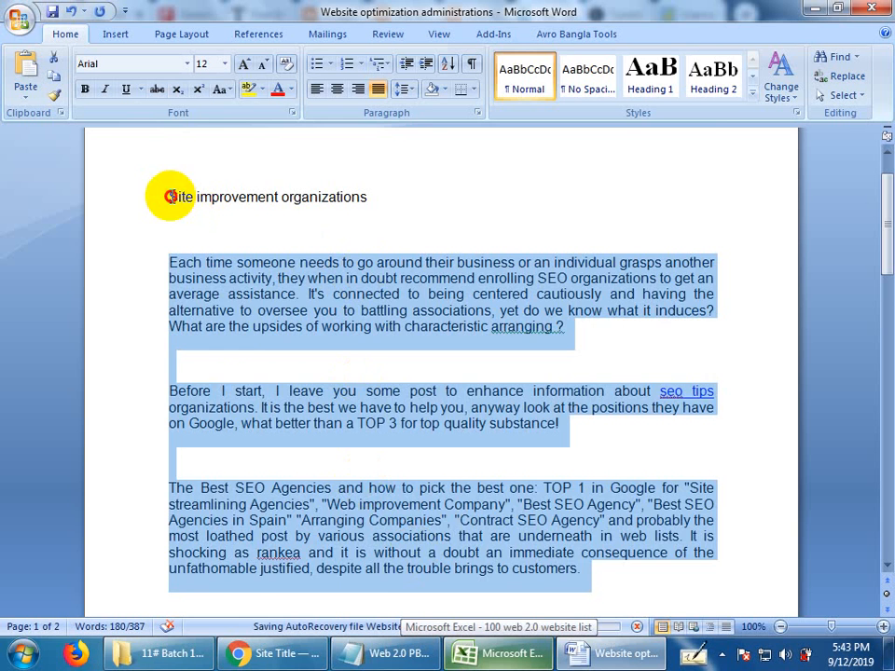
drag(170, 196, 417, 399)
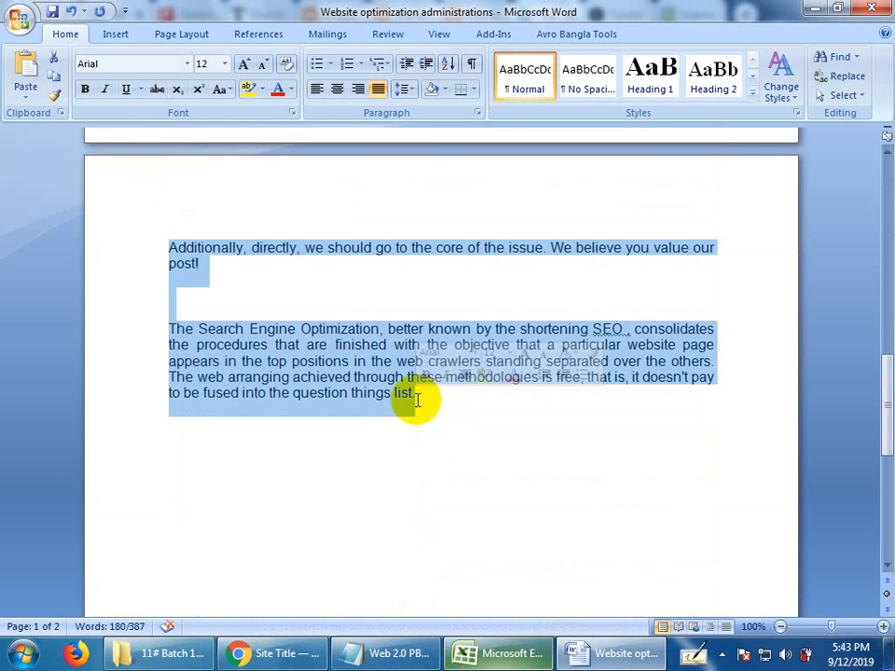
click(285, 653)
click(248, 15)
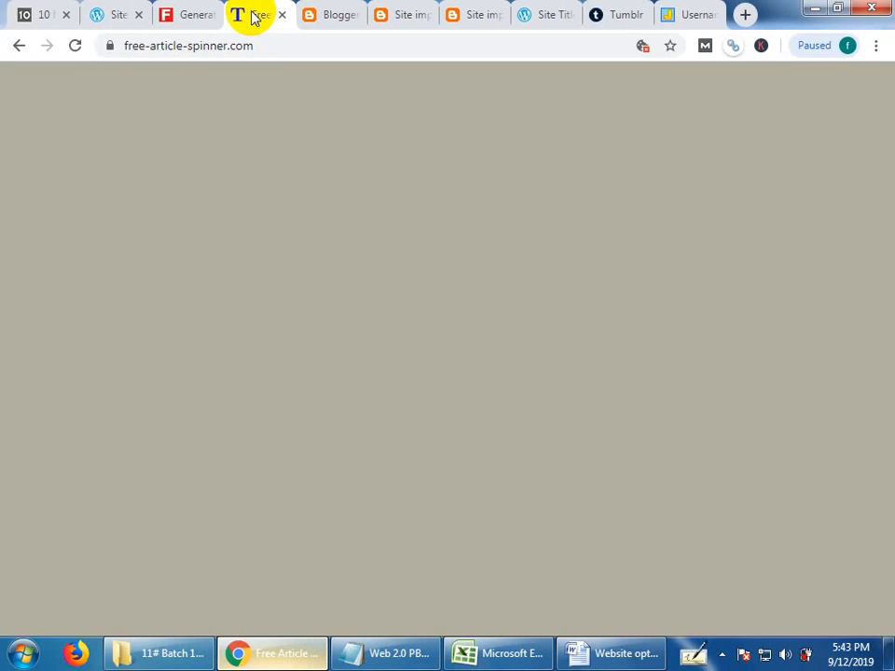
scroll(242, 308, up, 3)
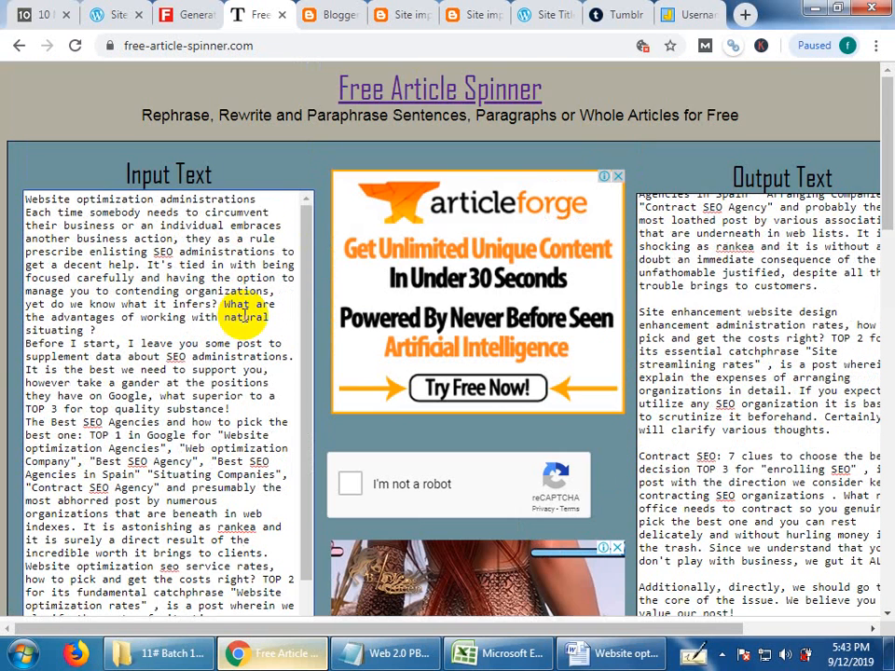
key(ctrl+a)
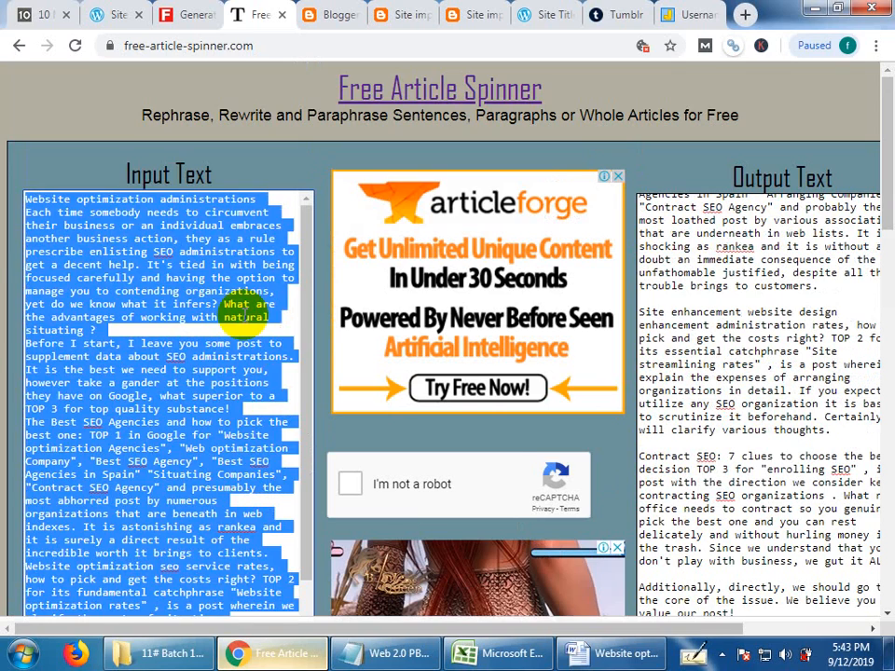
key(ctrl+v)
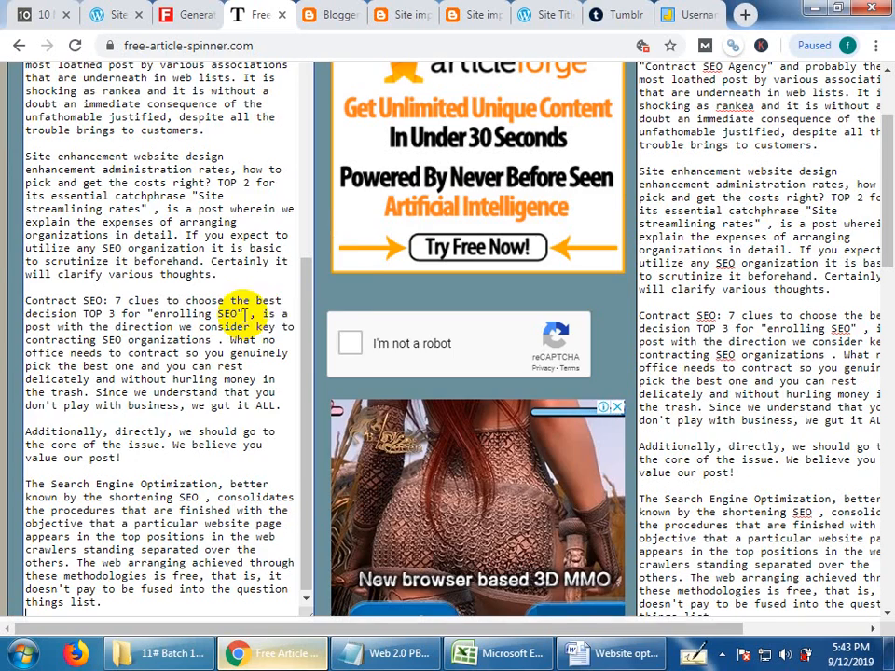
Start the reCAPTCHA check for re-spinning the article in Free Article Spinner.
click(353, 343)
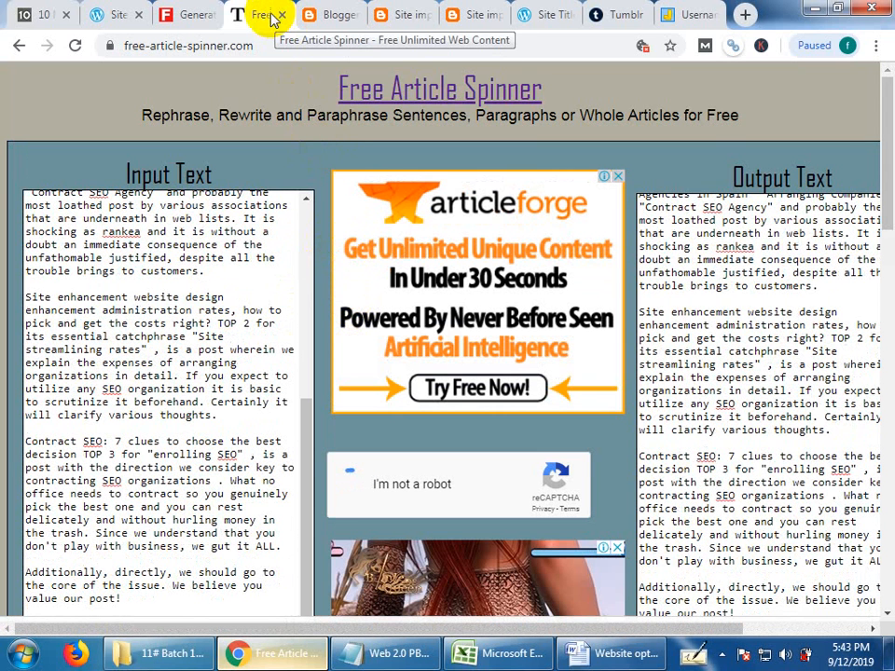
Switch to Blogger and change from the Top Bangla tutorial blog to the post list of "unopened blog".
click(113, 17)
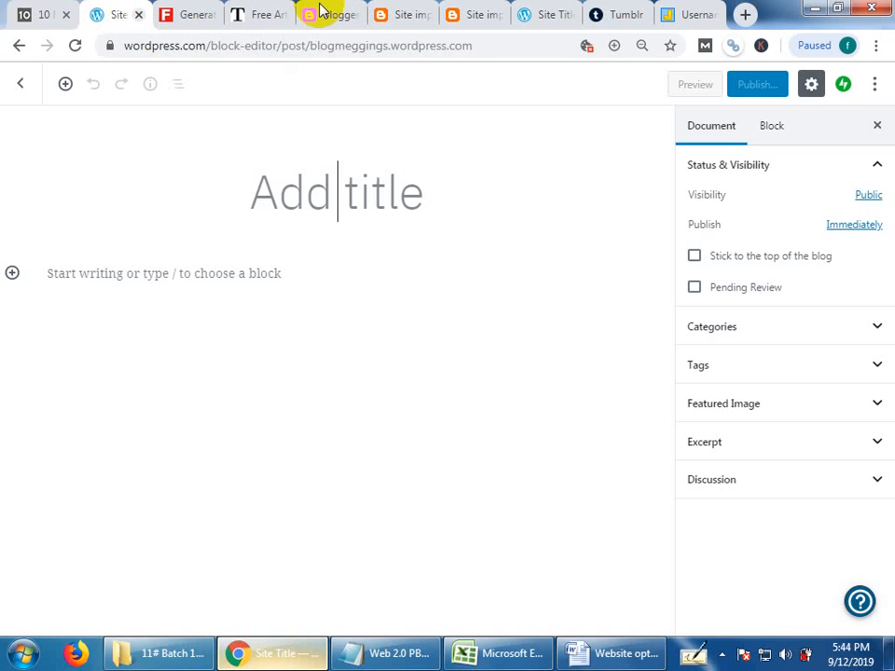
click(325, 11)
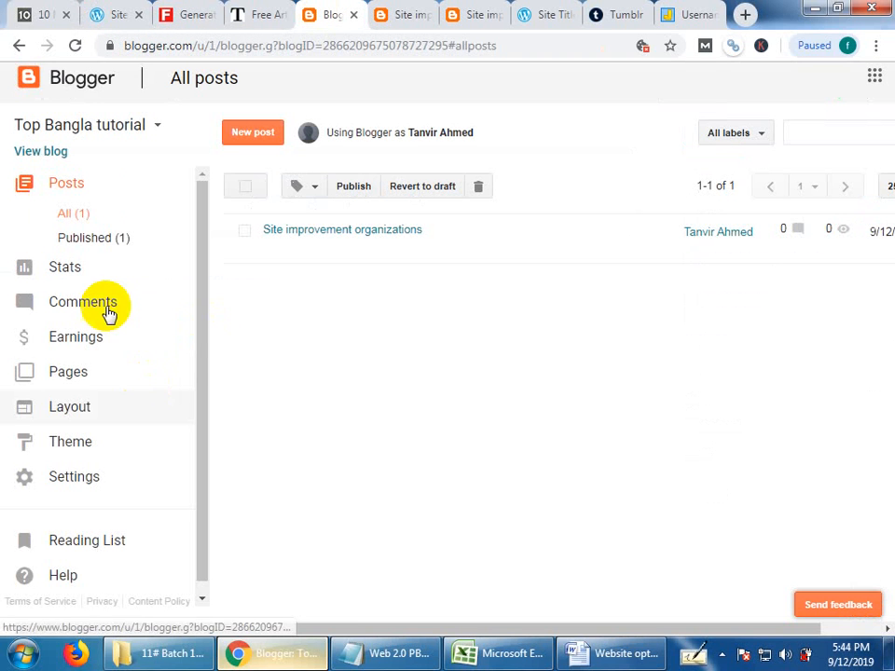
click(144, 126)
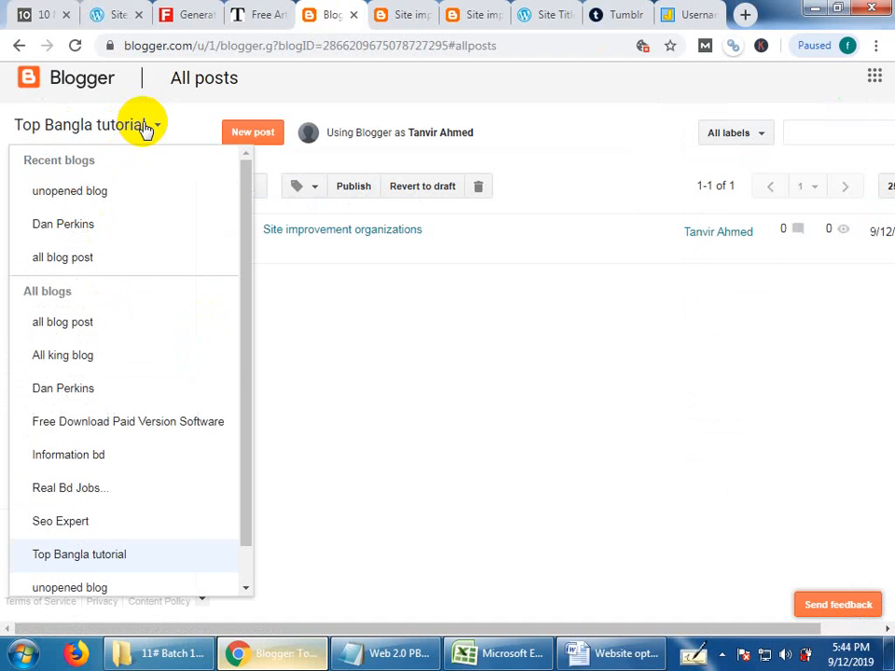
scroll(113, 480, down, 2)
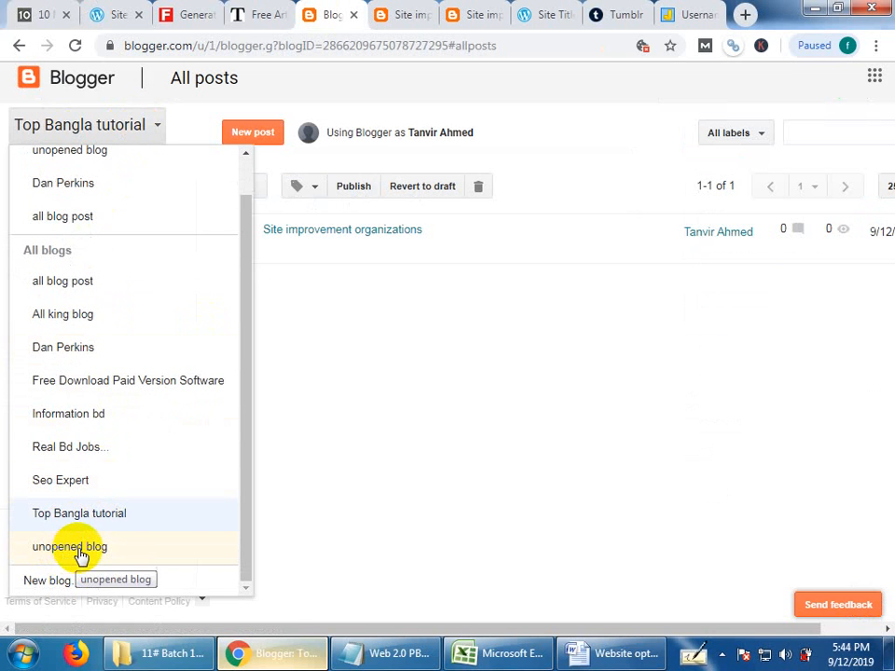
click(78, 556)
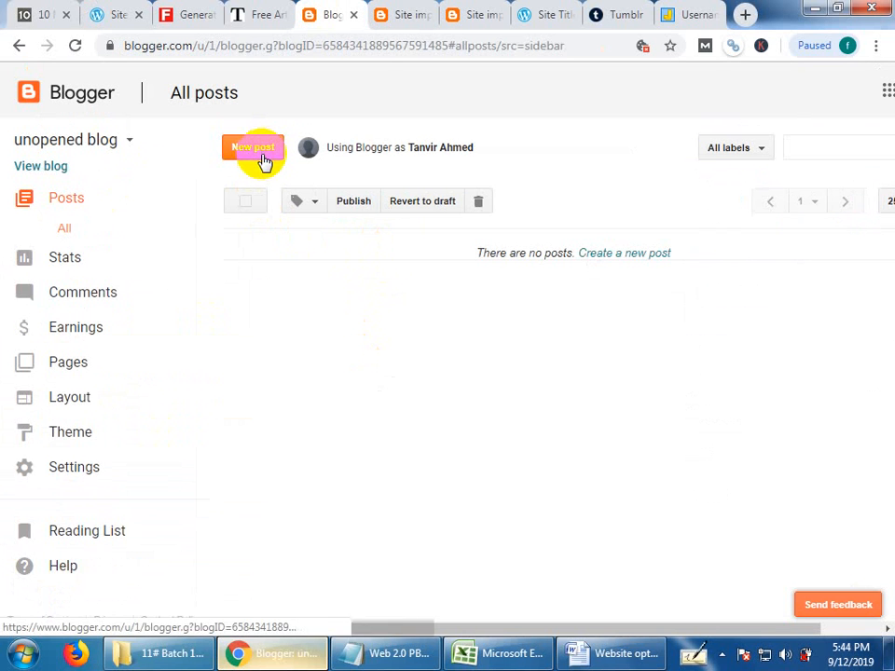
Leave the published WordPress article for the post list and start a new post on unopenedblog.wordpress.com.
click(529, 17)
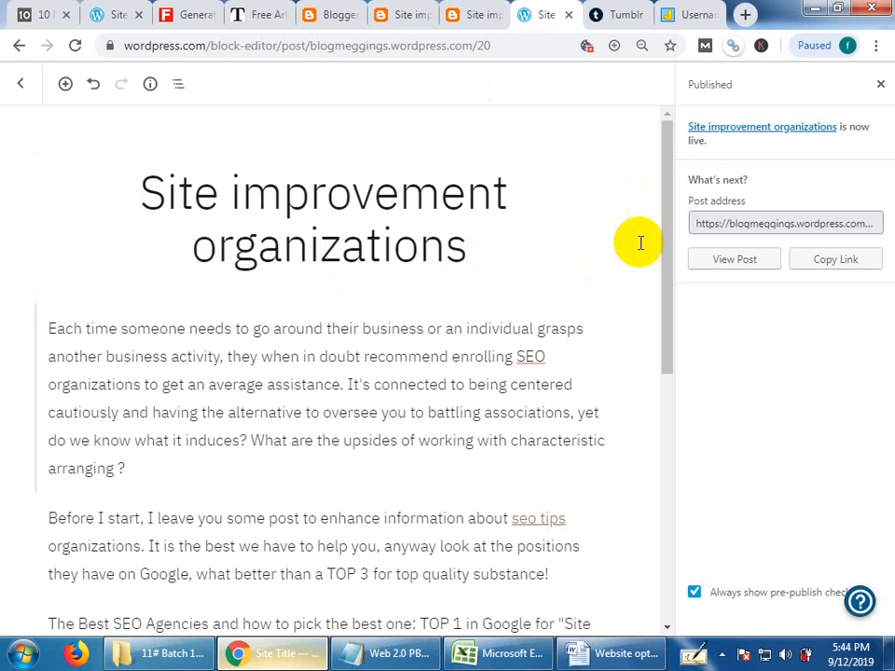
click(20, 86)
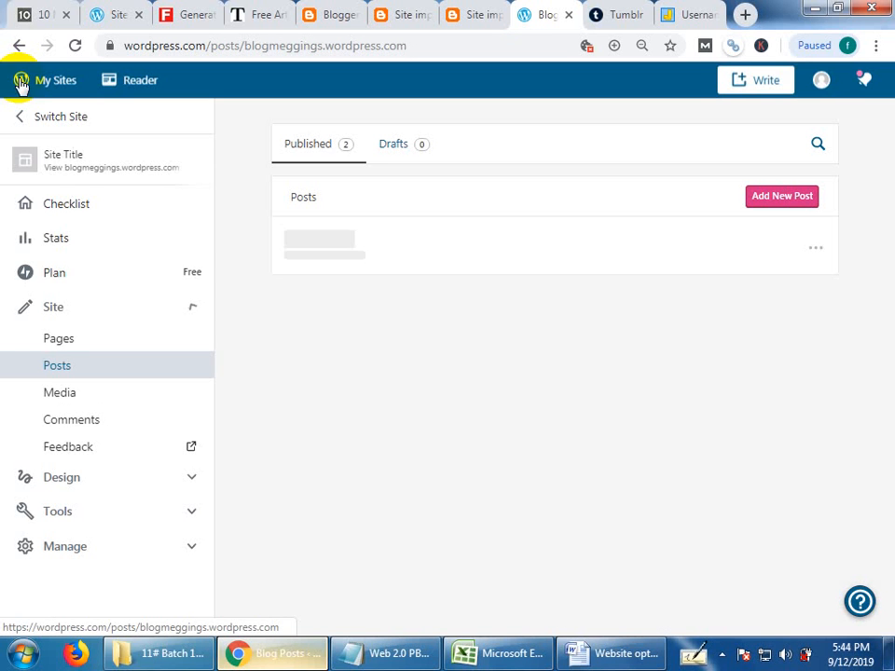
click(72, 124)
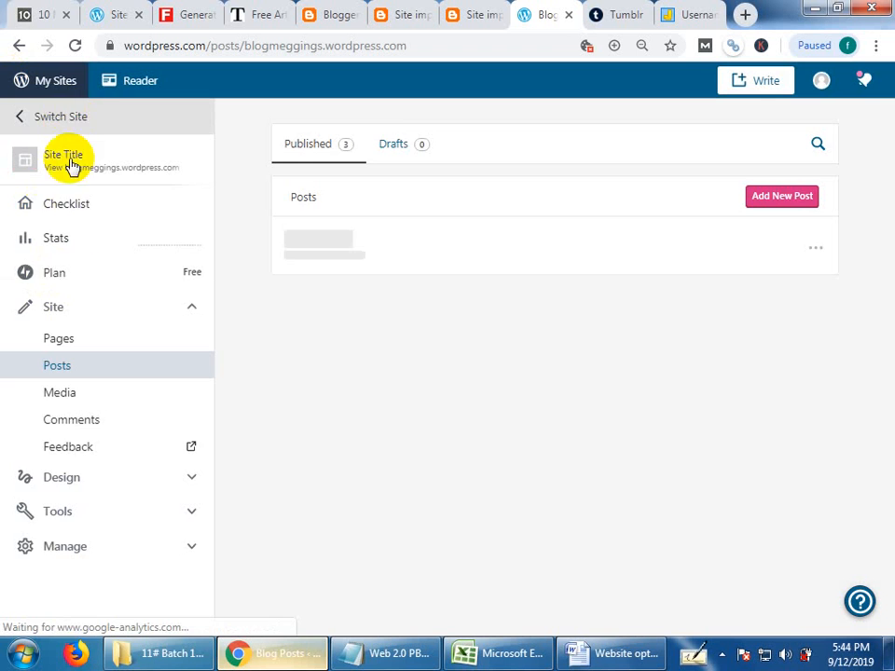
click(760, 83)
click(589, 176)
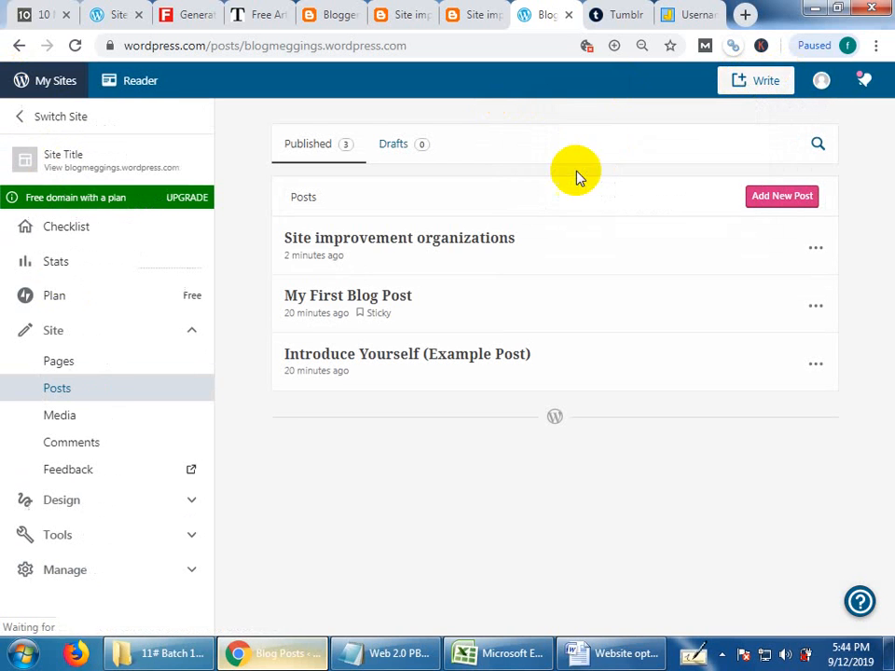
click(752, 80)
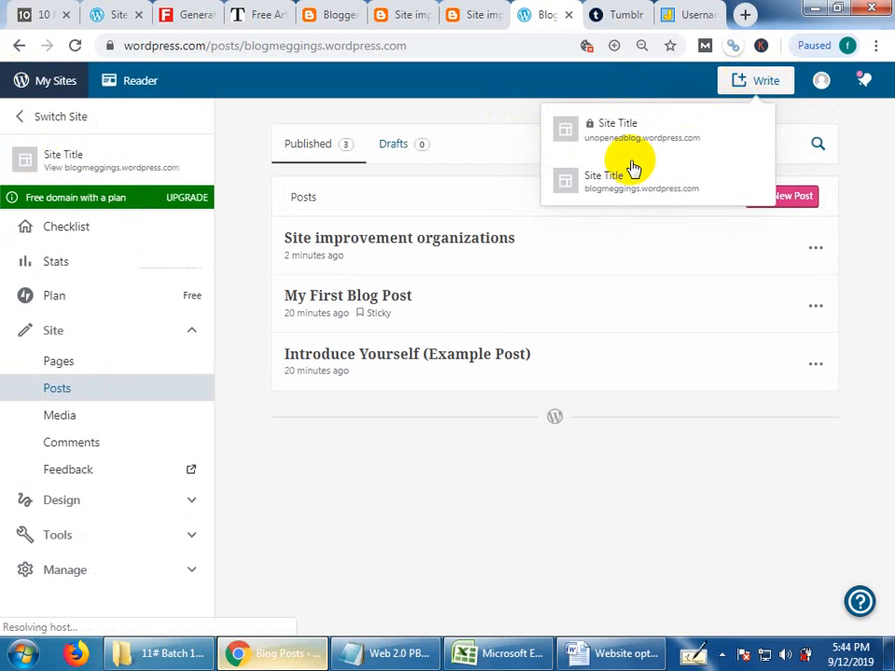
click(624, 140)
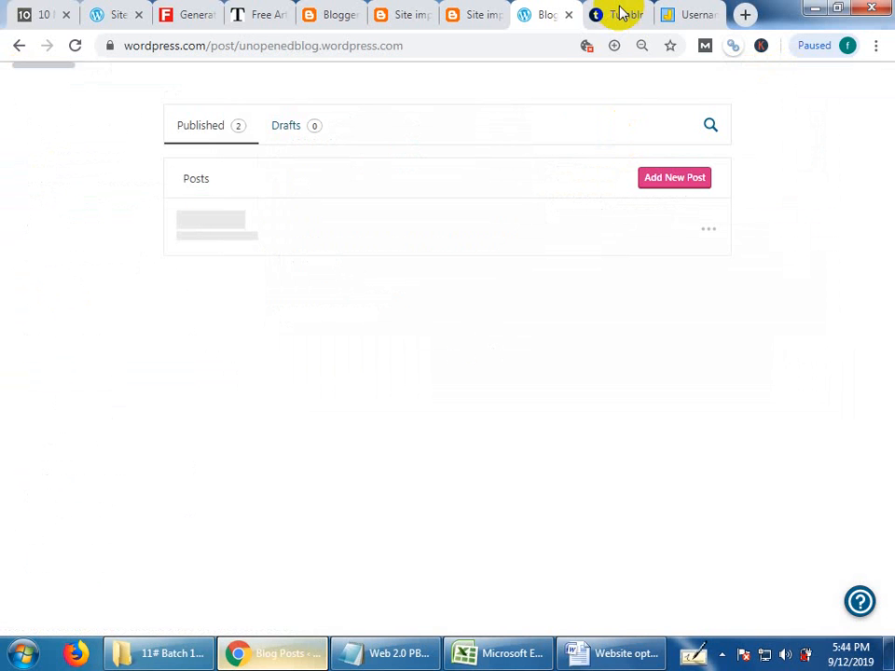
Look over the Tumblr account's blogs and published article, and check the chosen names in the username generator results.
click(620, 13)
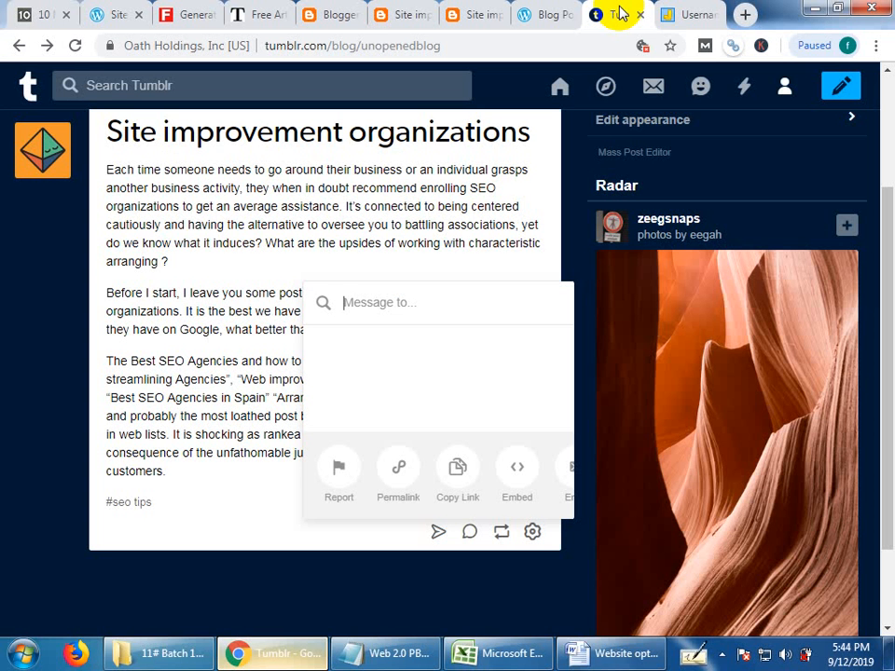
click(785, 87)
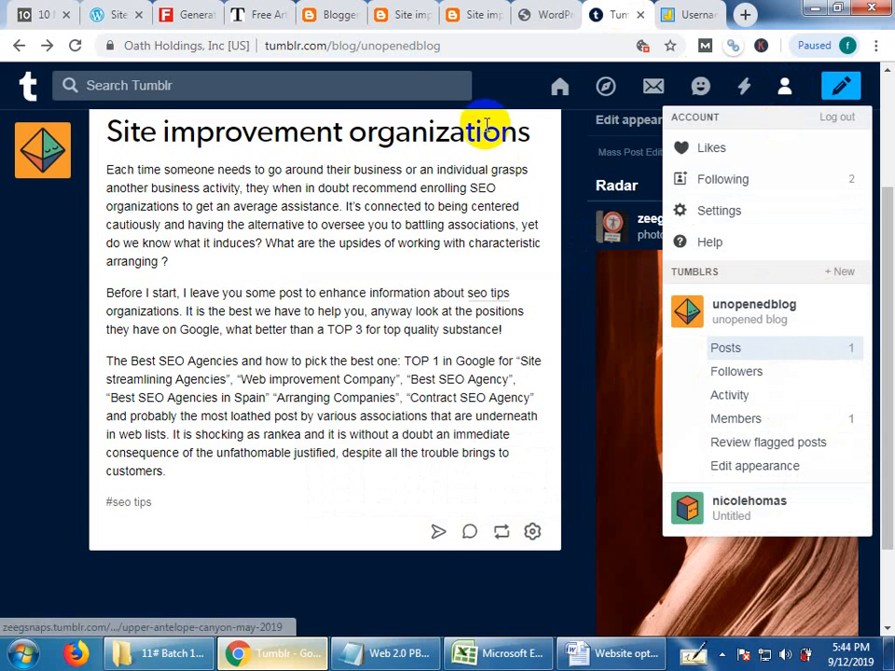
drag(891, 234, 892, 107)
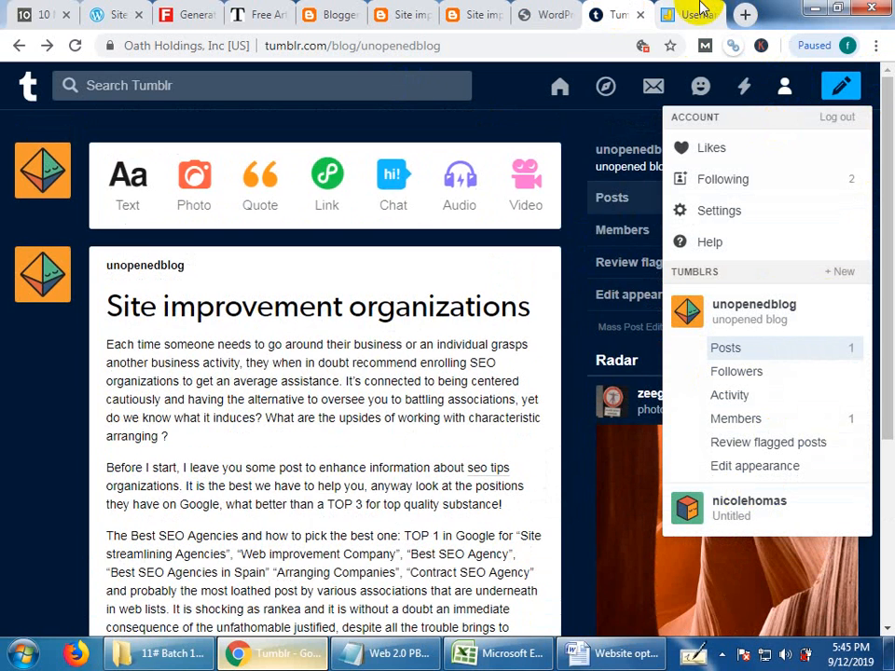
click(699, 13)
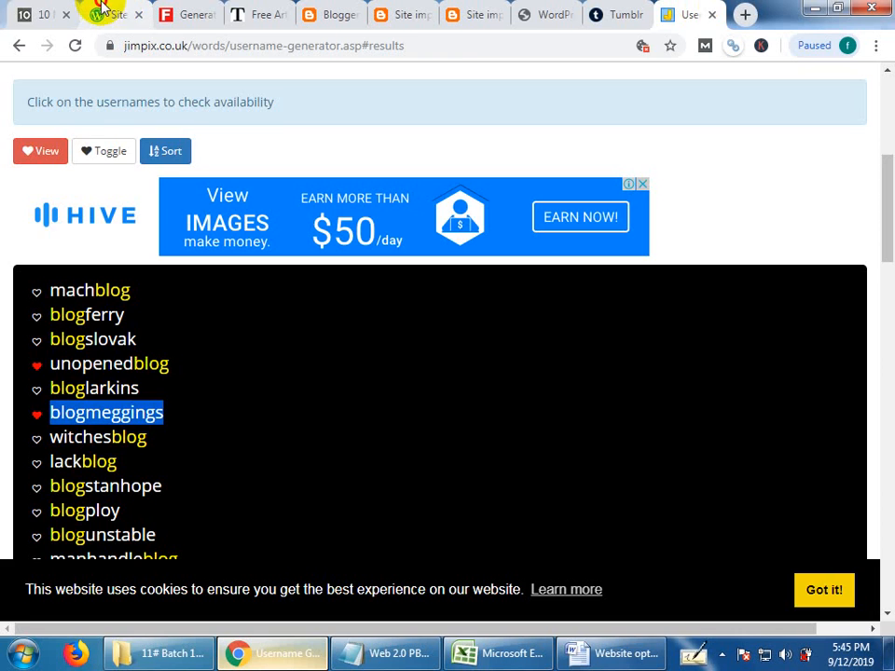
click(103, 6)
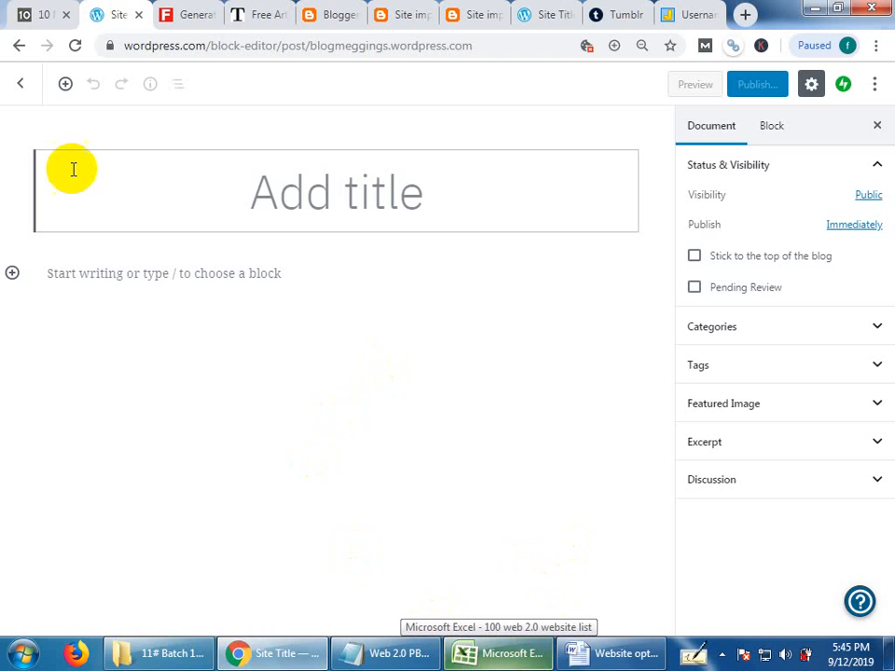
click(48, 9)
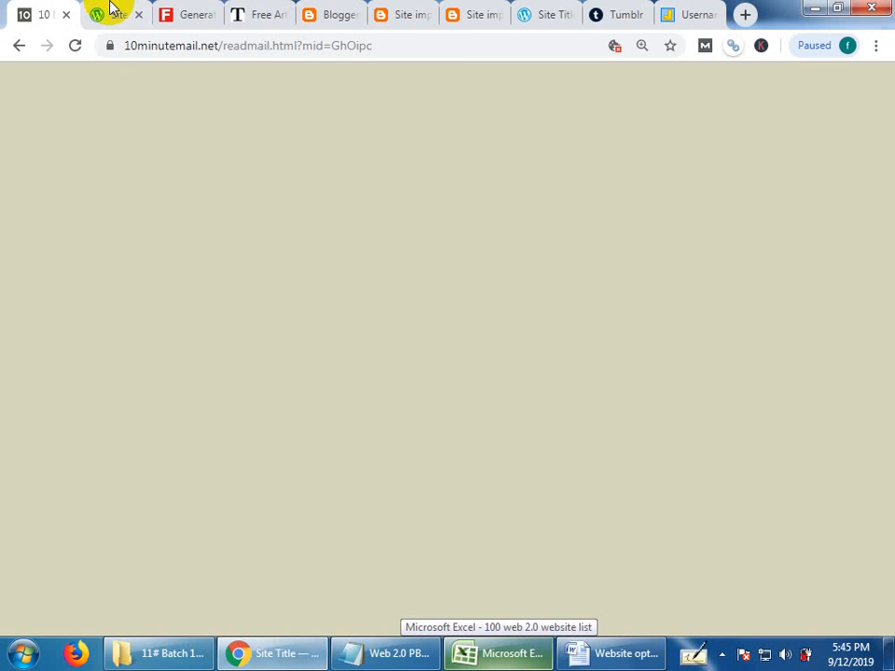
click(111, 9)
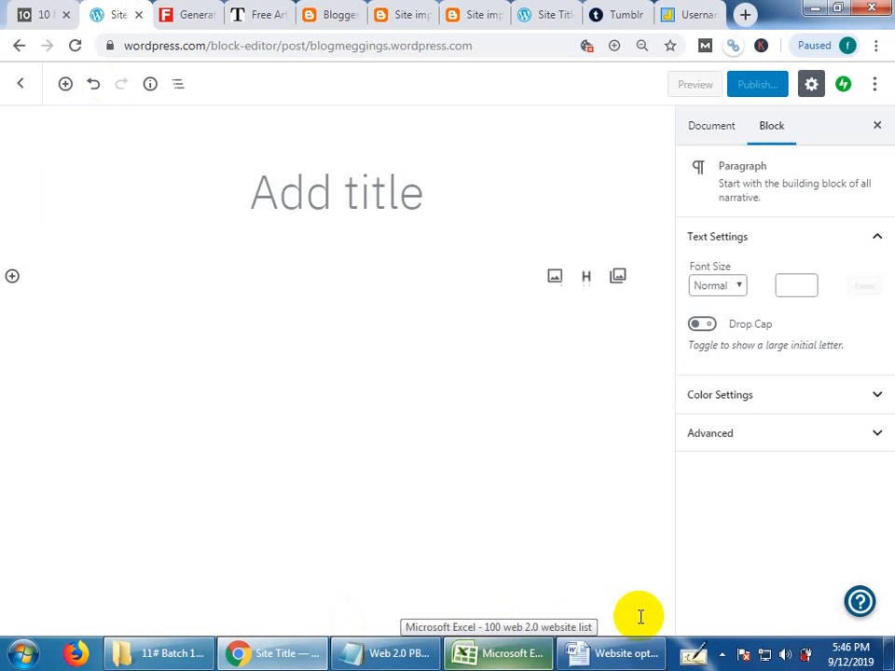
Go up to the "5pm batch" folder in the file explorer and open the "Full seo backlinks list" workbook.
click(184, 656)
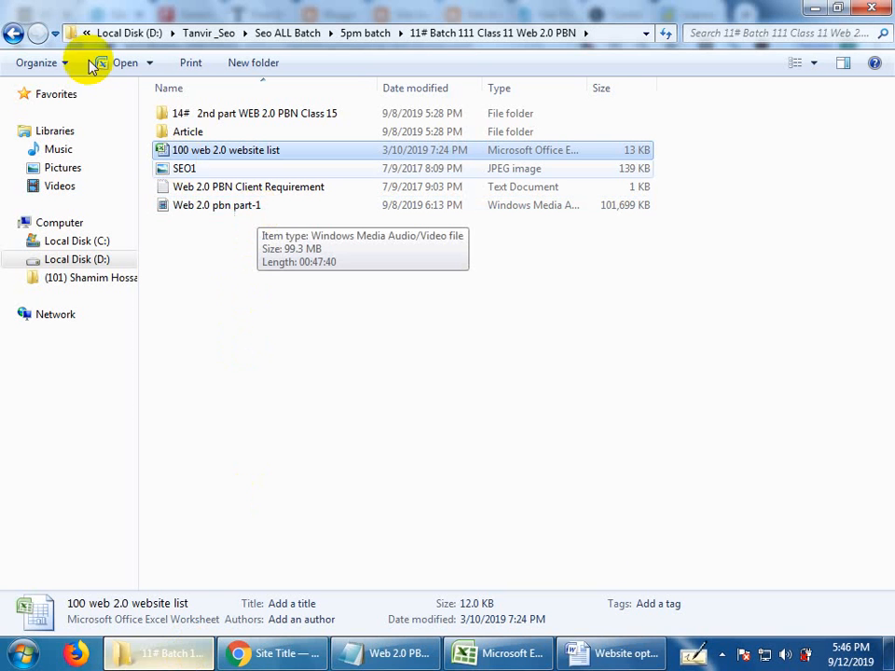
click(16, 34)
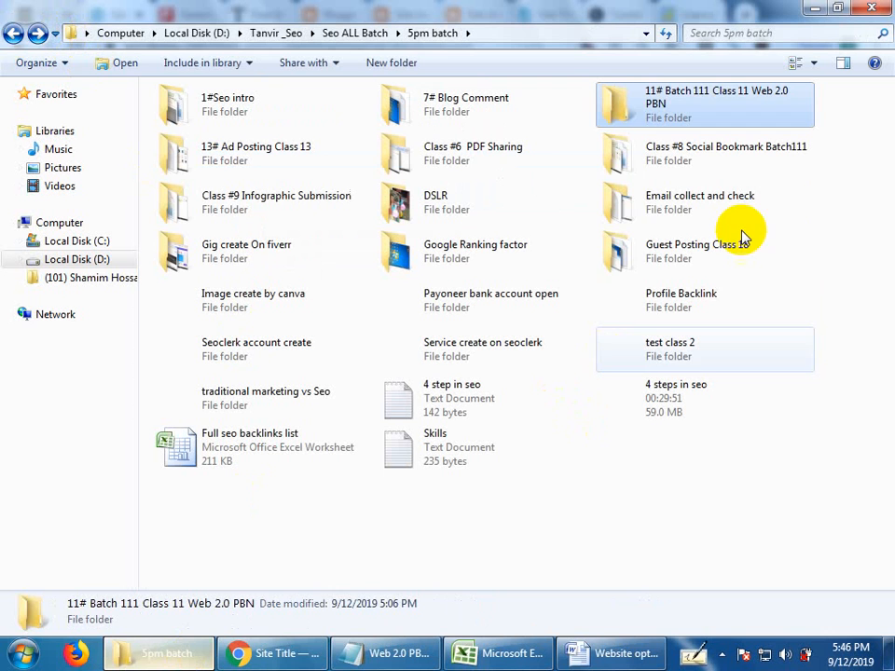
click(744, 522)
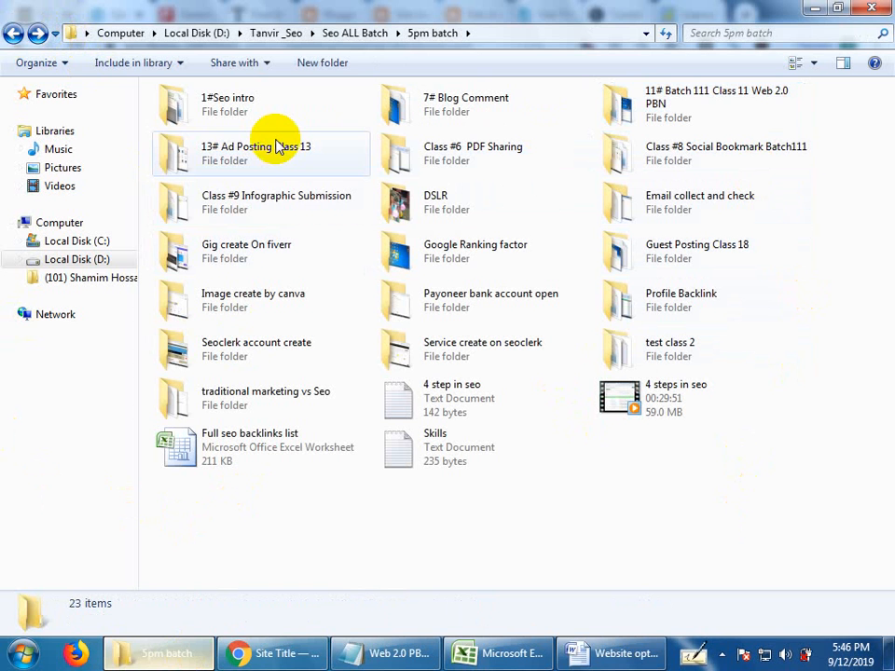
click(257, 149)
click(239, 200)
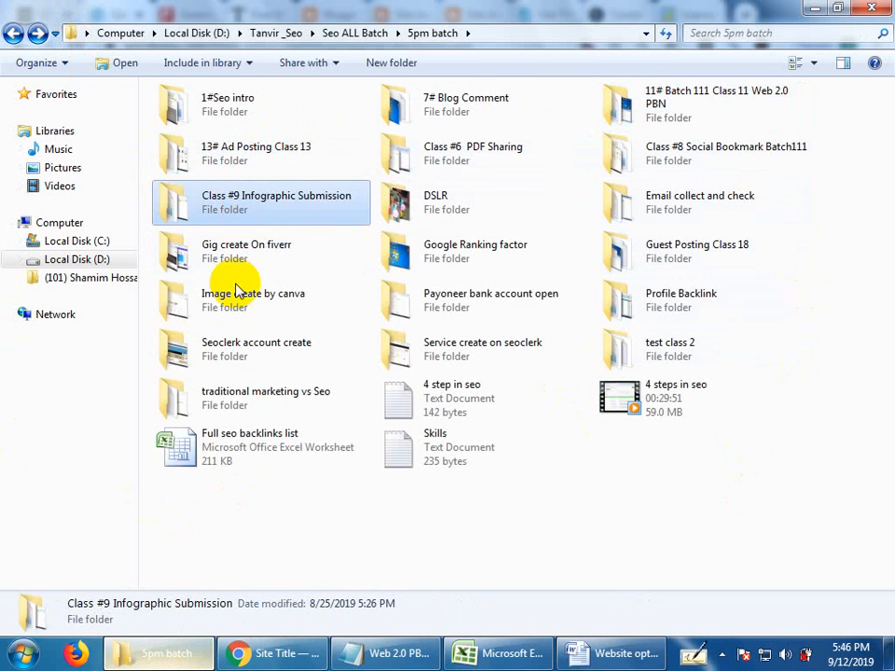
click(237, 292)
click(229, 355)
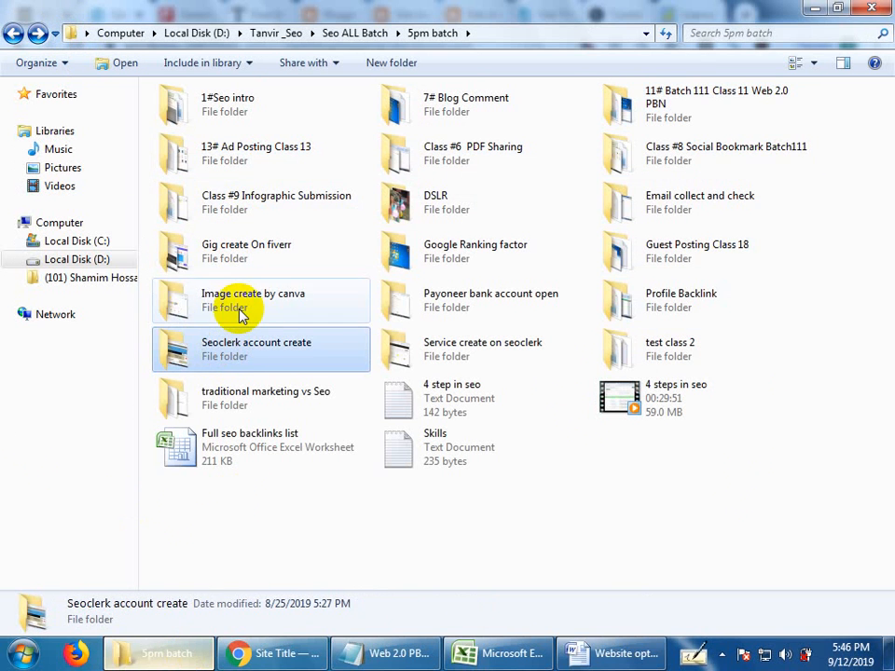
click(240, 310)
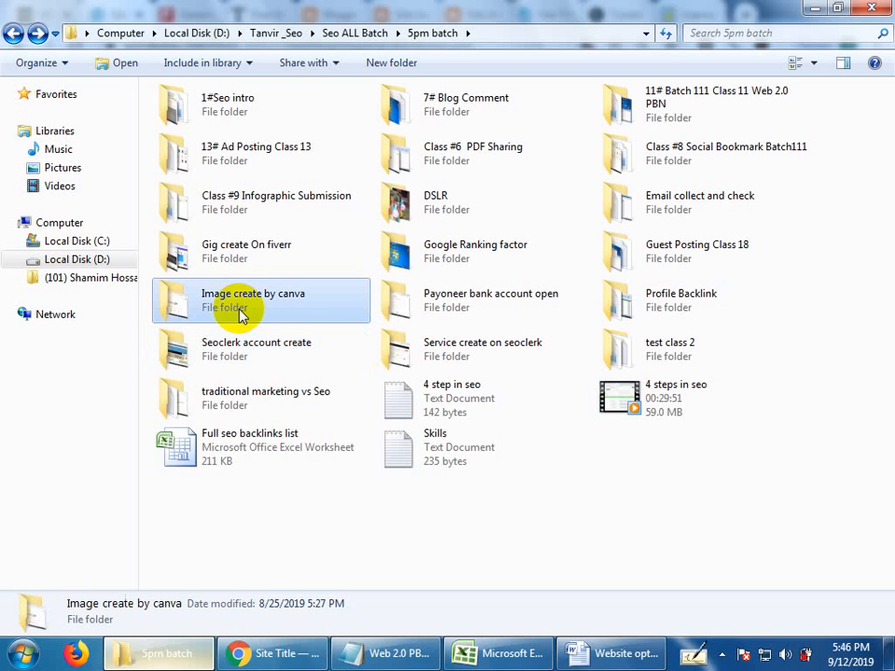
click(444, 511)
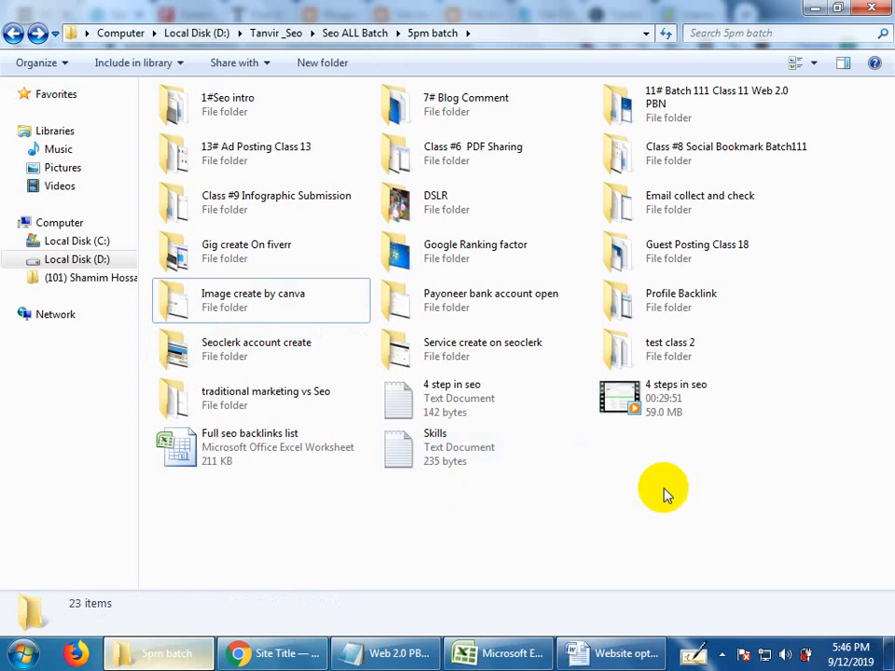
click(230, 451)
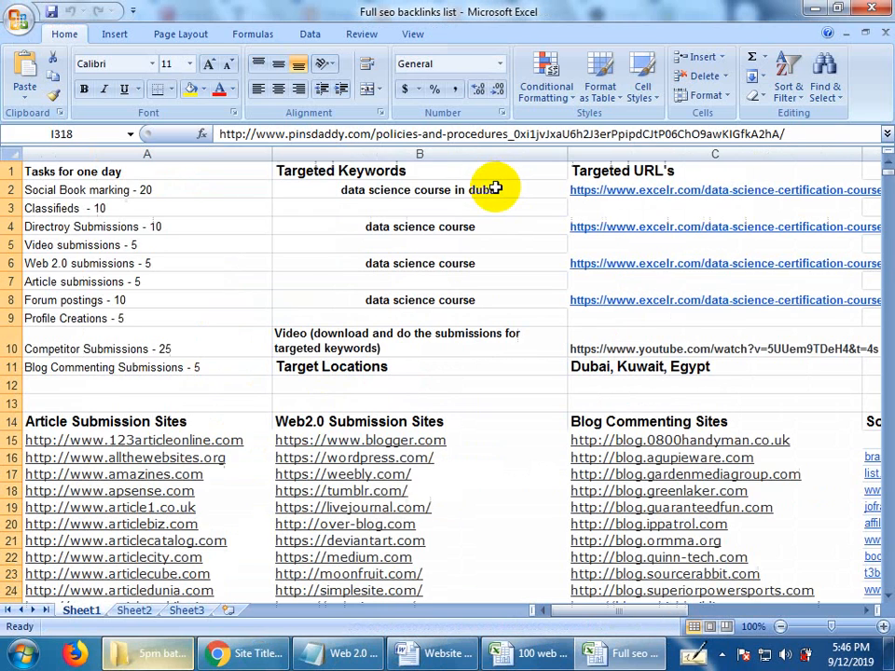
Select the site addresses under Article Submission Sites in column A, rows 15 to 83, and look through them.
scroll(214, 490, down, 2)
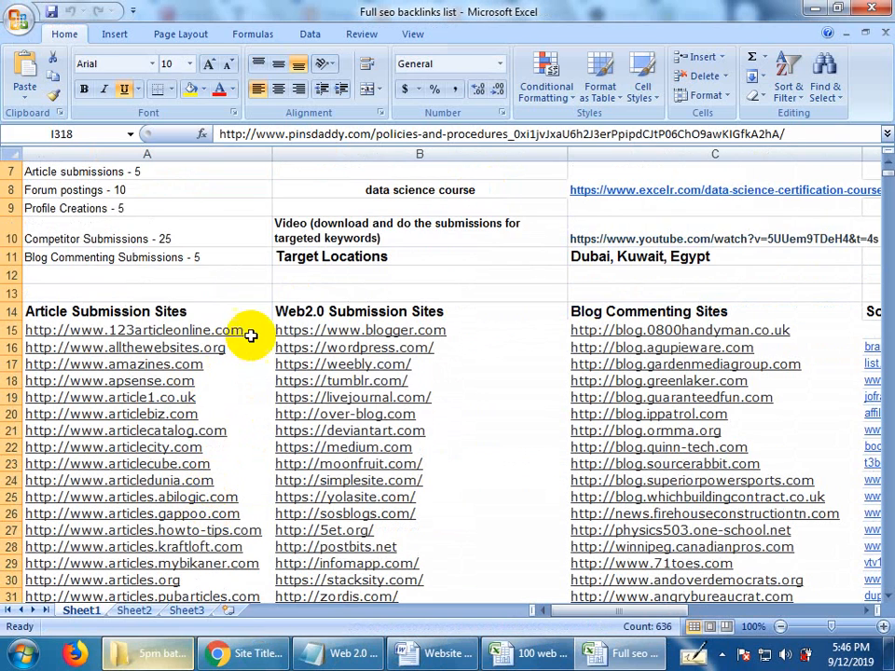
drag(240, 332, 145, 341)
scroll(154, 447, up, 4)
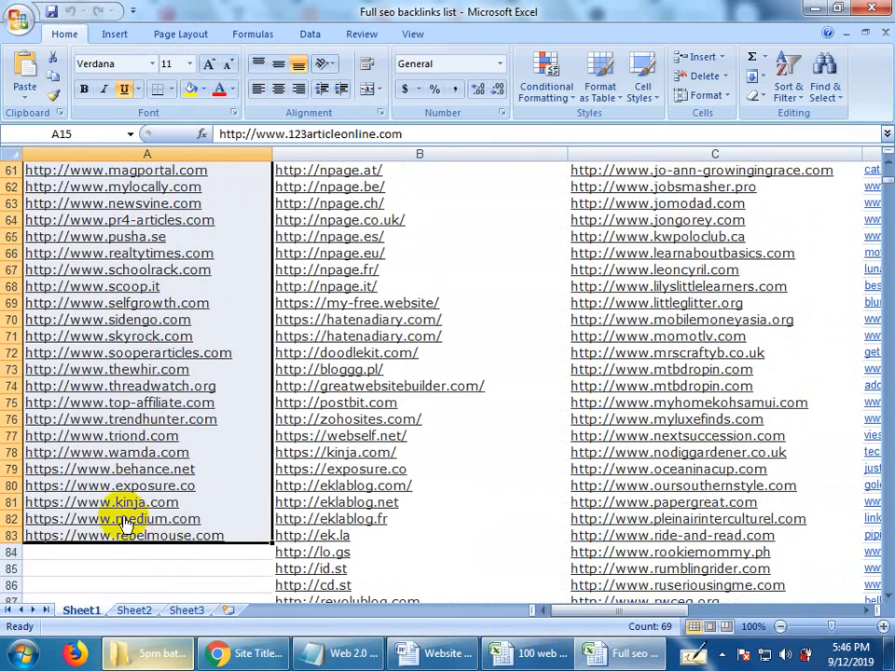
scroll(167, 498, up, 2)
scroll(168, 511, up, 10)
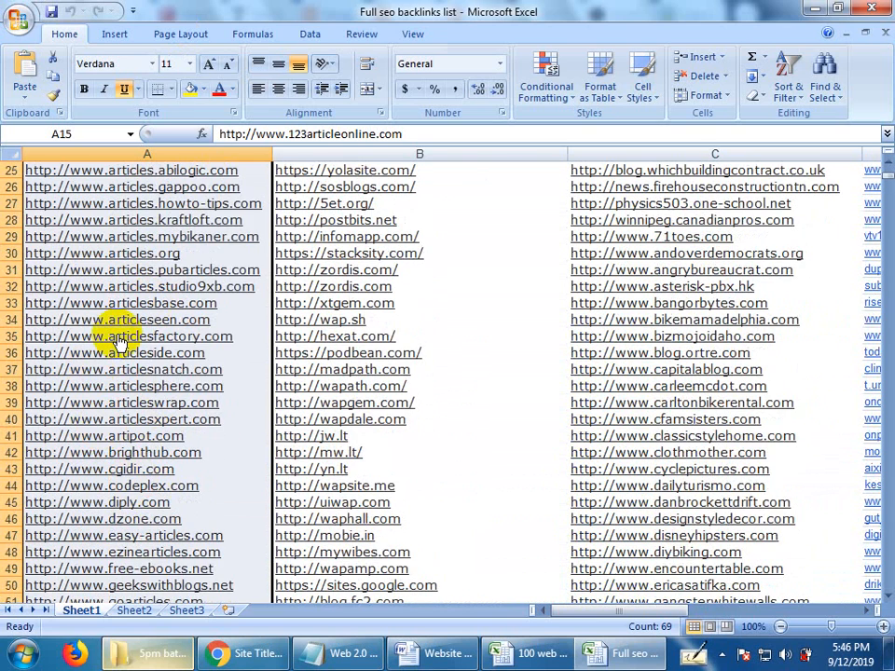
scroll(121, 343, up, 5)
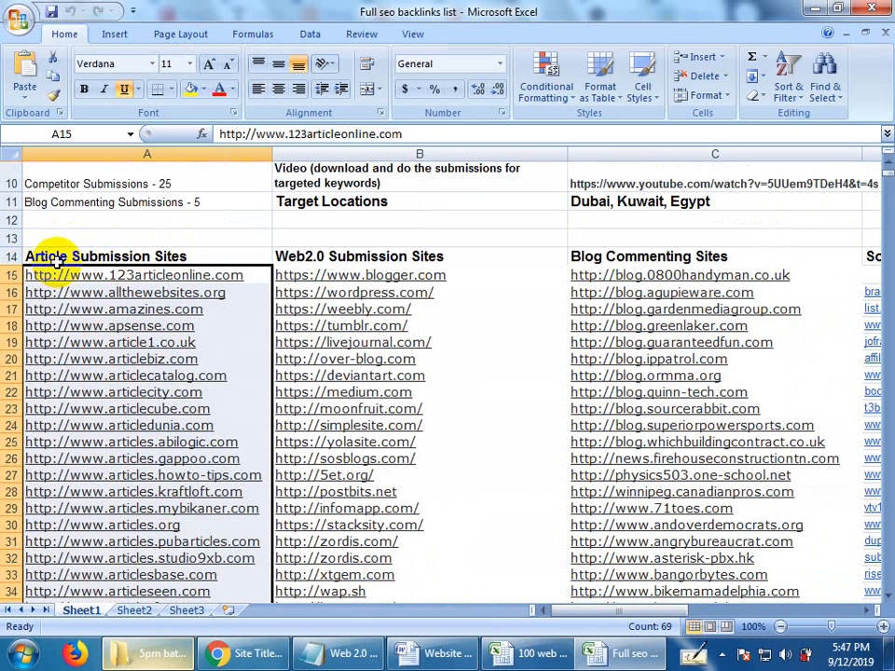
key(Up)
key(Up)
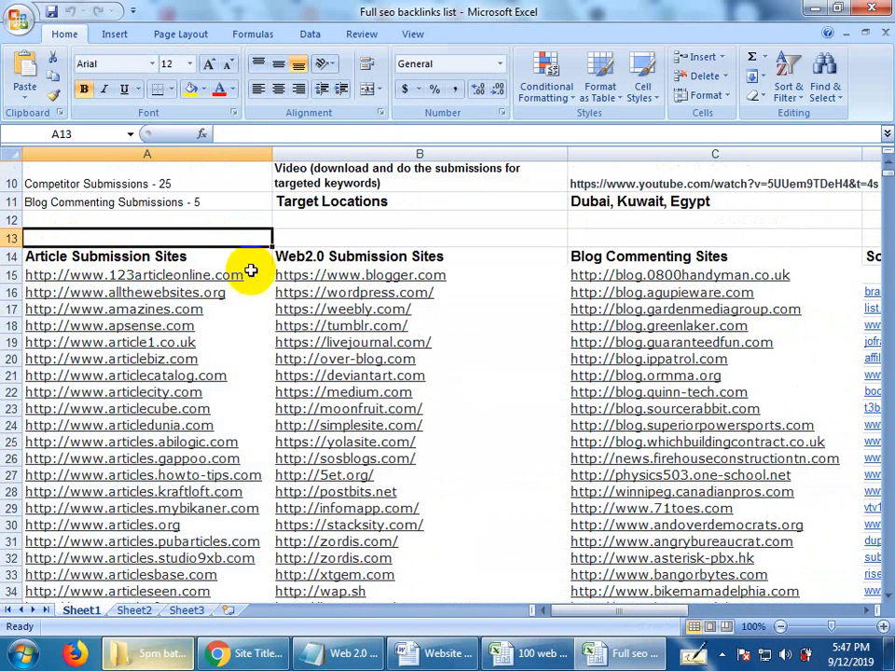
drag(251, 270, 186, 241)
scroll(186, 400, up, 12)
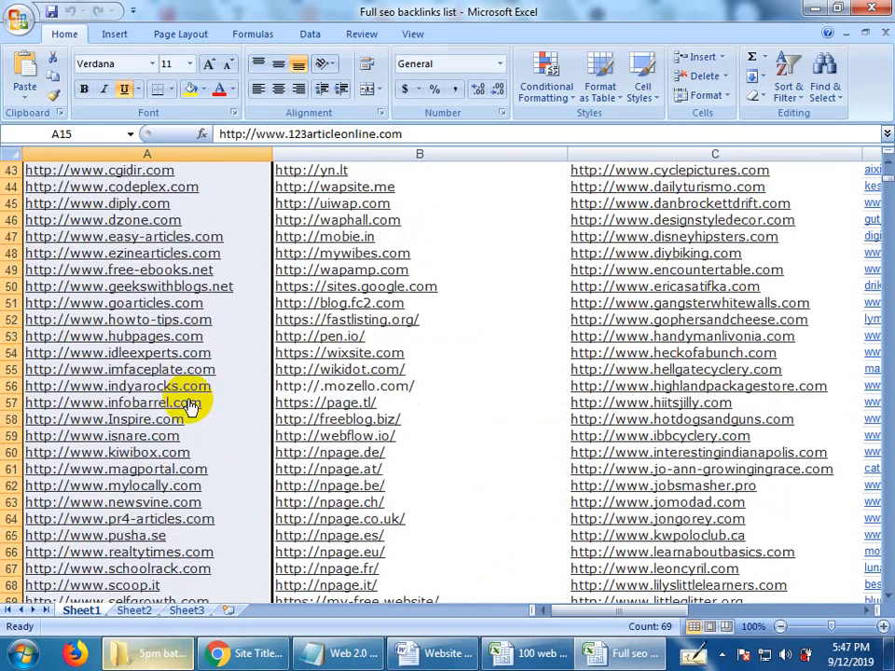
scroll(191, 406, up, 3)
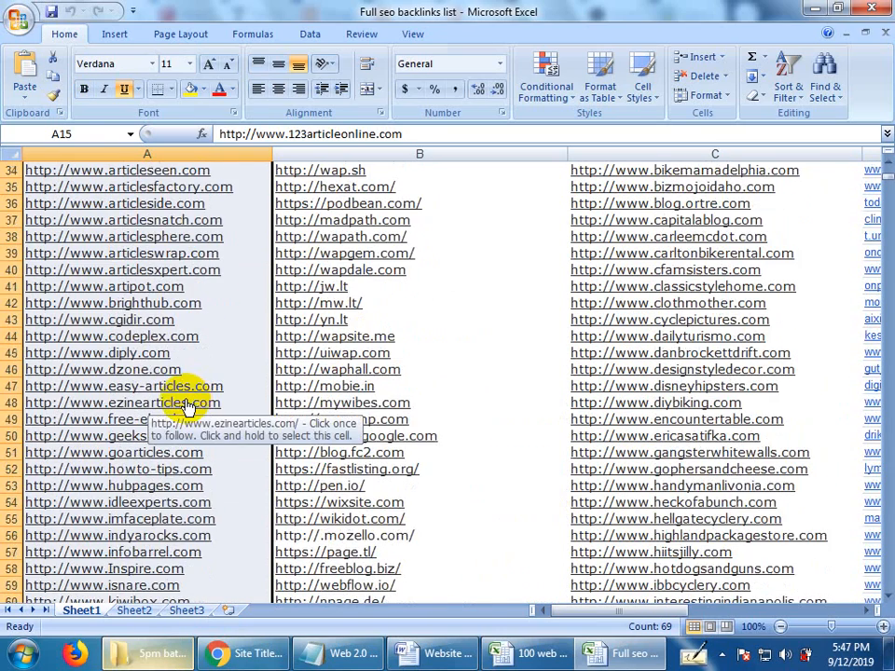
scroll(186, 405, up, 4)
scroll(187, 405, up, 5)
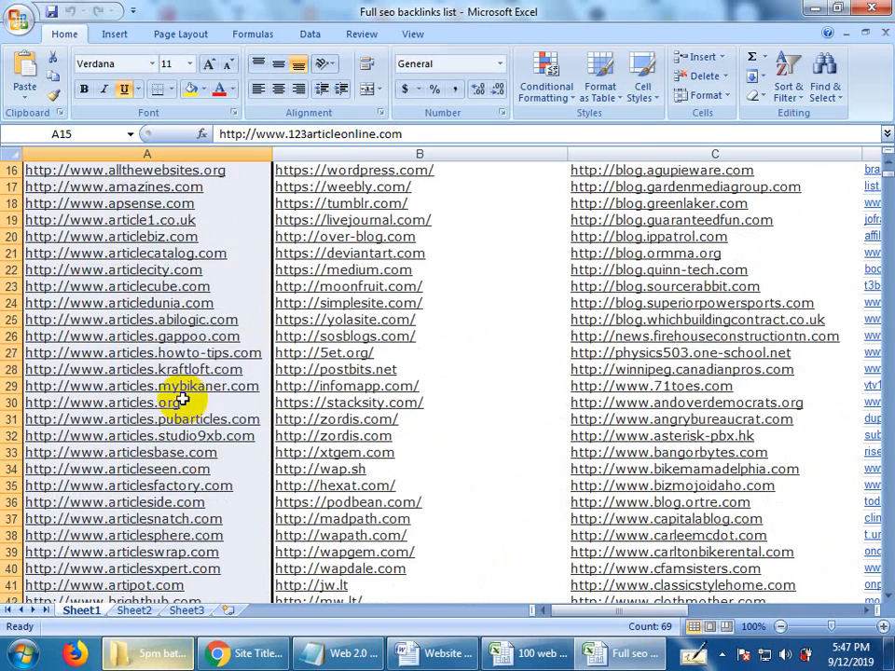
Select the Blog Commenting Sites in column C, rows 15 to 26, and the Directory Submission Sites in column E, rows 15 to 62.
mouse_move(575, 610)
mouse_down()
mouse_move(622, 610)
mouse_move(587, 606)
mouse_up()
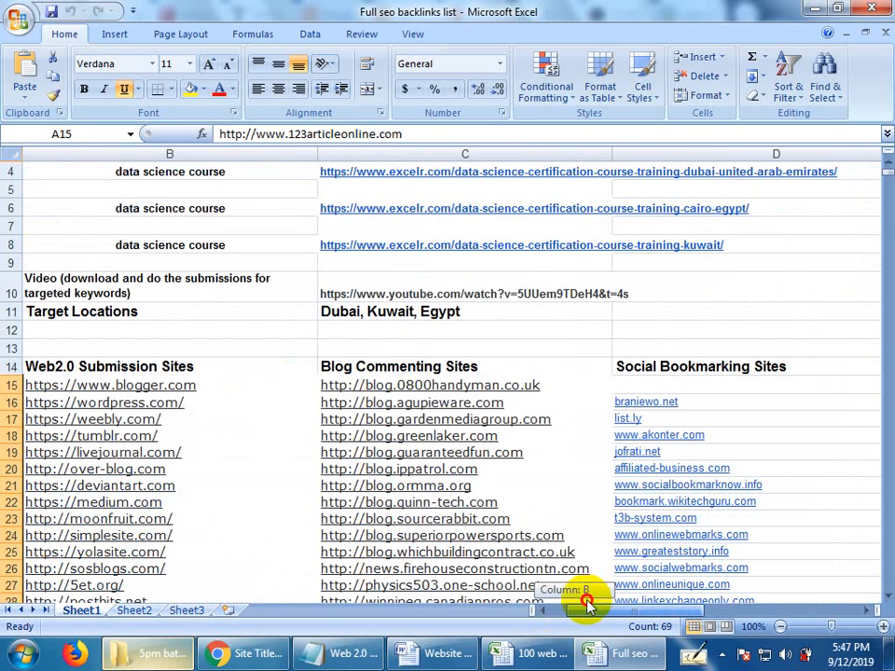
drag(578, 385, 588, 571)
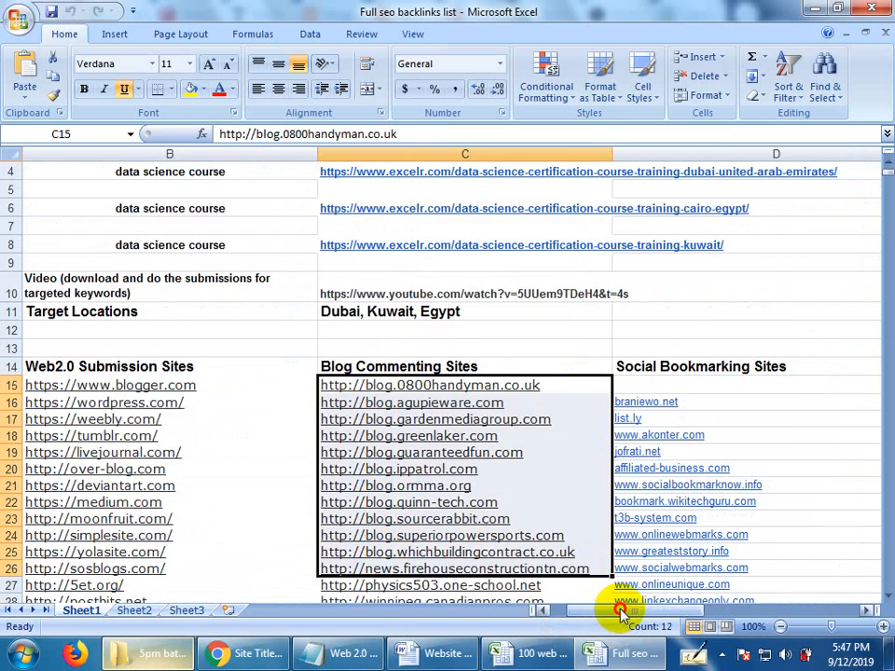
drag(620, 611, 643, 655)
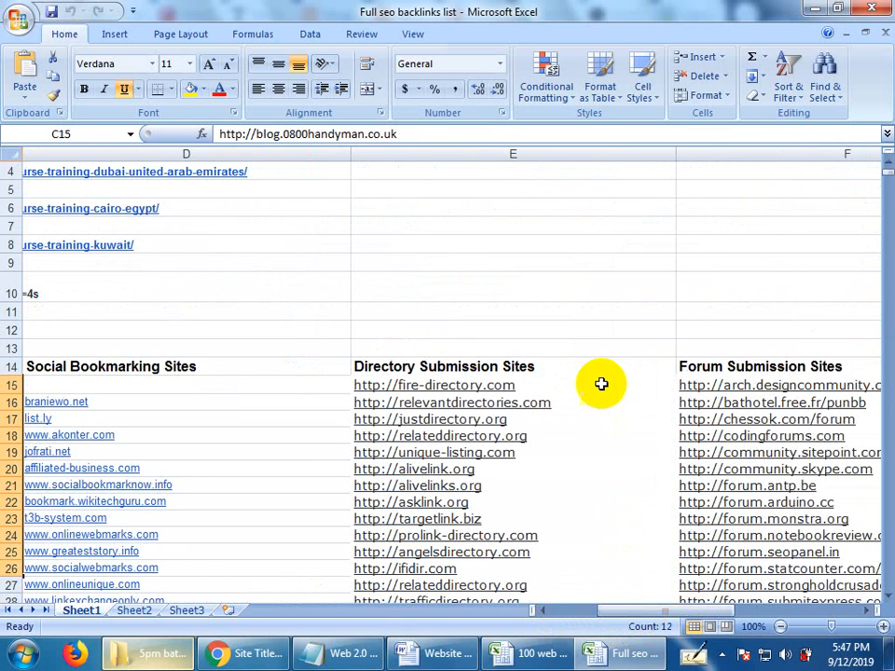
drag(599, 386, 630, 652)
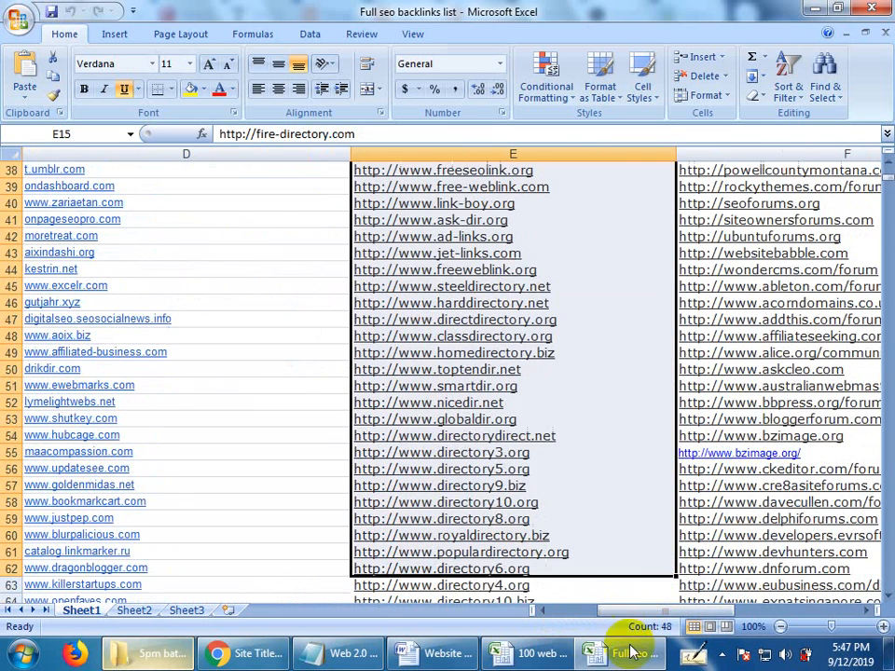
Select the Classified Submission Sites in column G, rows 16 to 244, and look through them together with the neighbouring forum and video lists.
click(718, 611)
scroll(618, 589, up, 12)
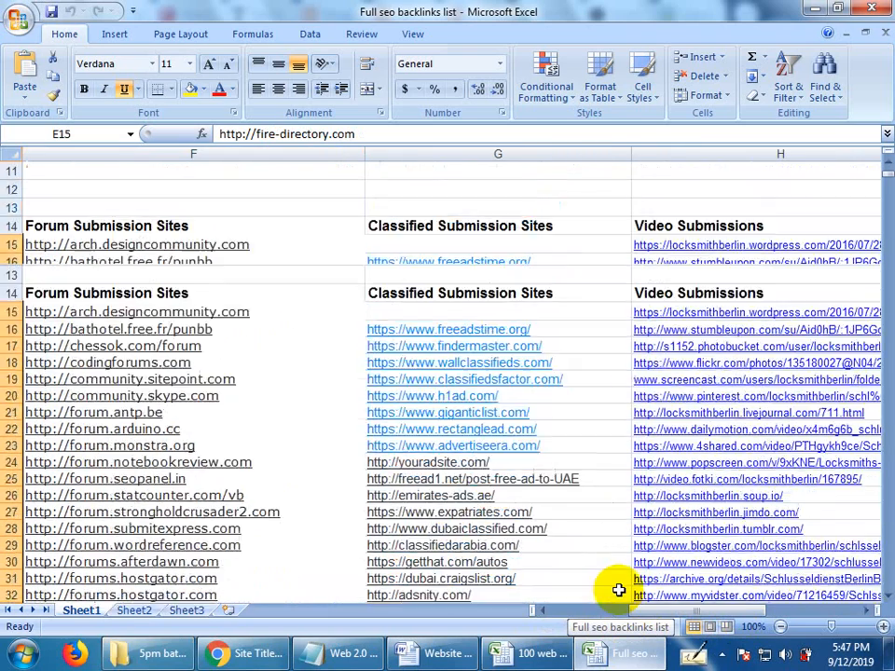
scroll(563, 561, down, 4)
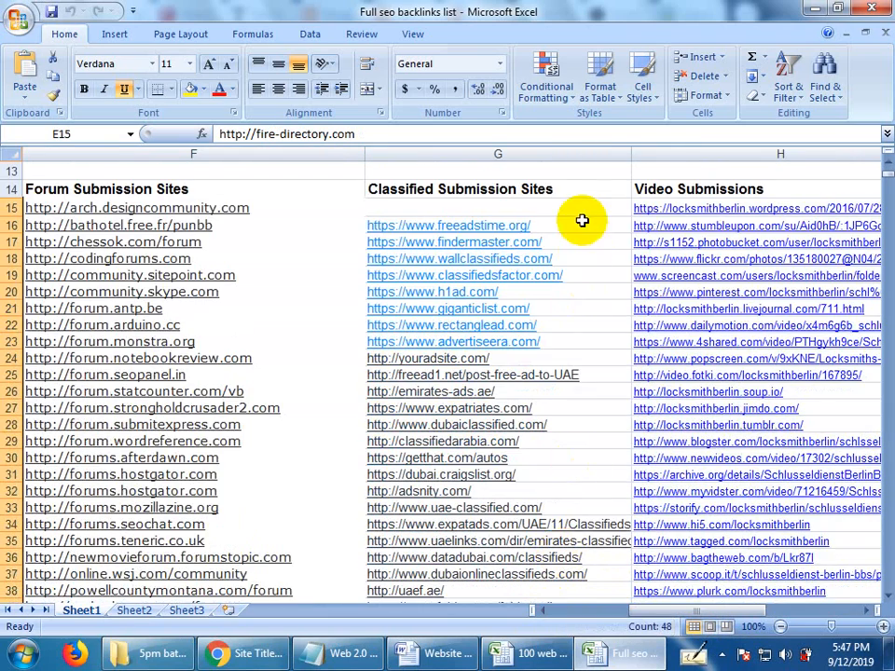
drag(580, 225, 490, 319)
scroll(549, 331, up, 10)
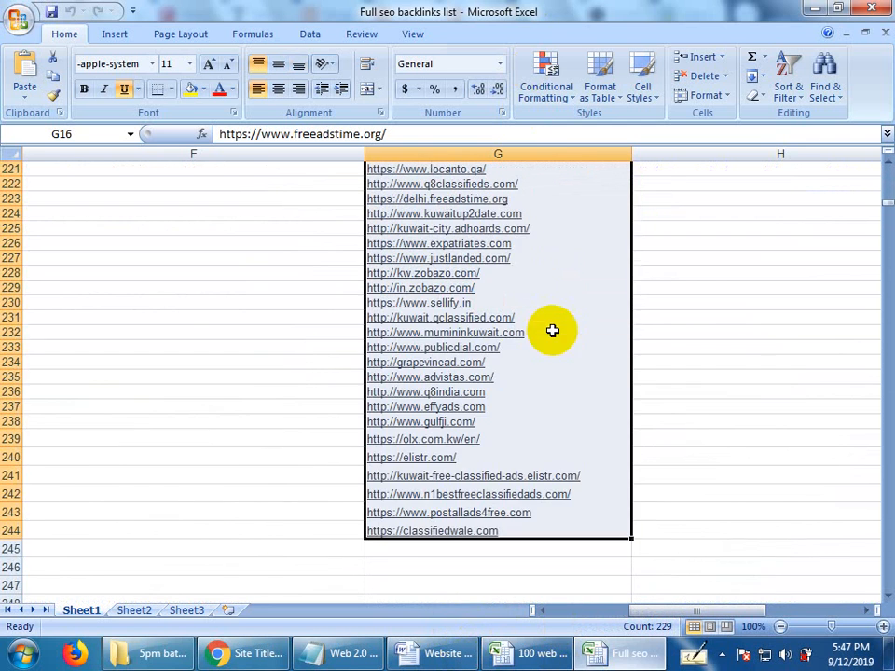
scroll(546, 384, up, 20)
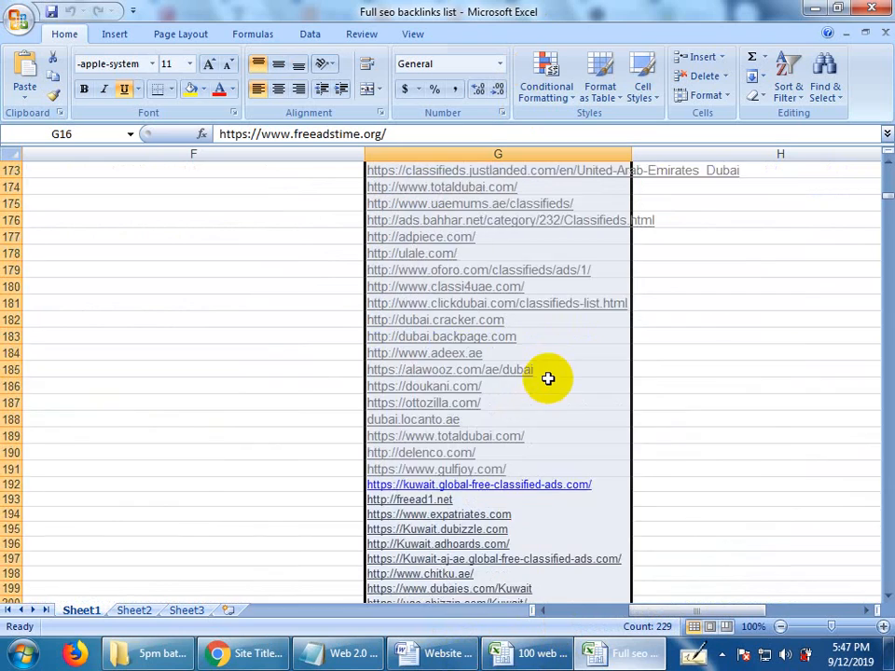
scroll(550, 358, up, 18)
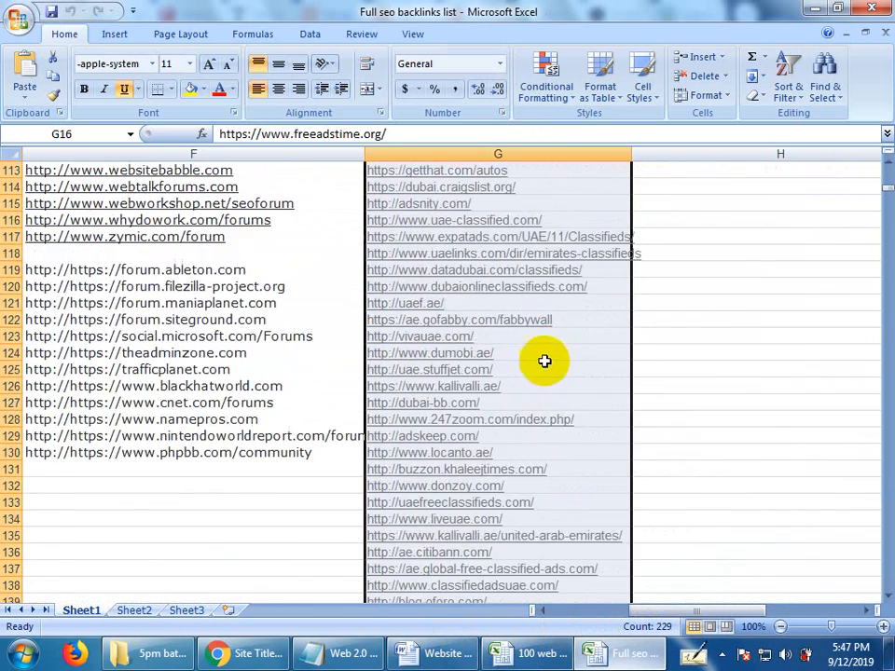
scroll(539, 370, up, 3)
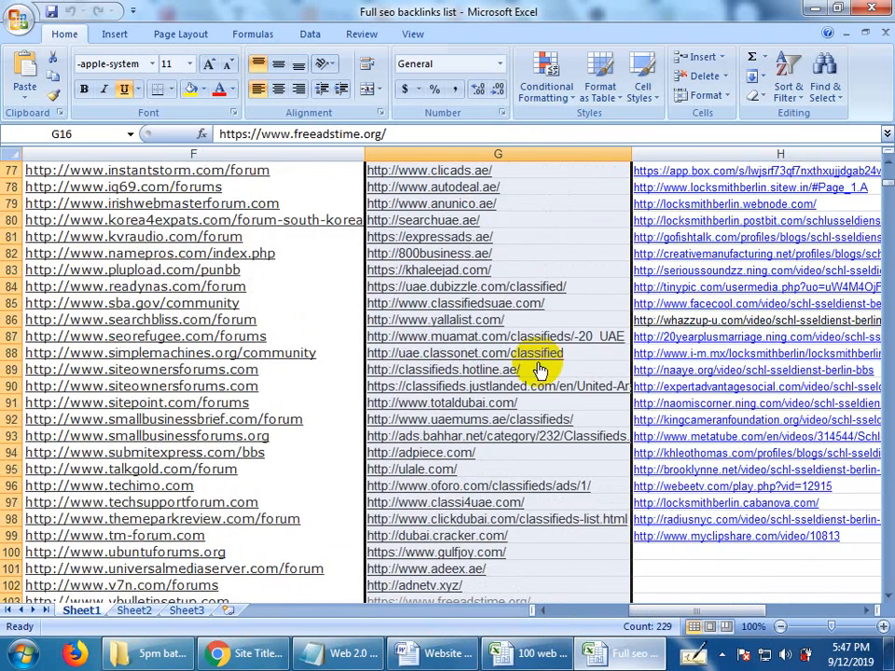
click(552, 189)
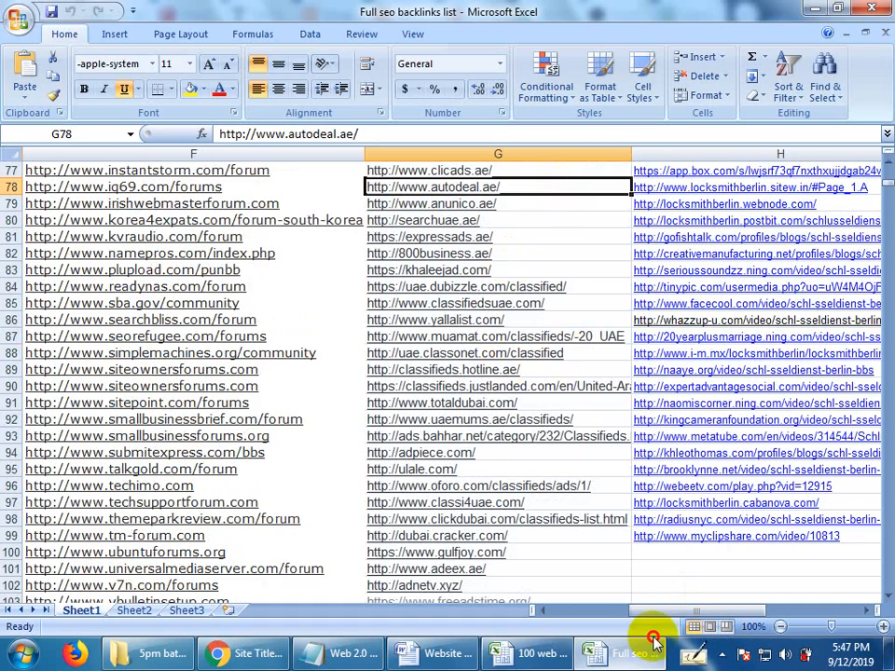
scroll(156, 528, up, 3)
scroll(155, 522, up, 20)
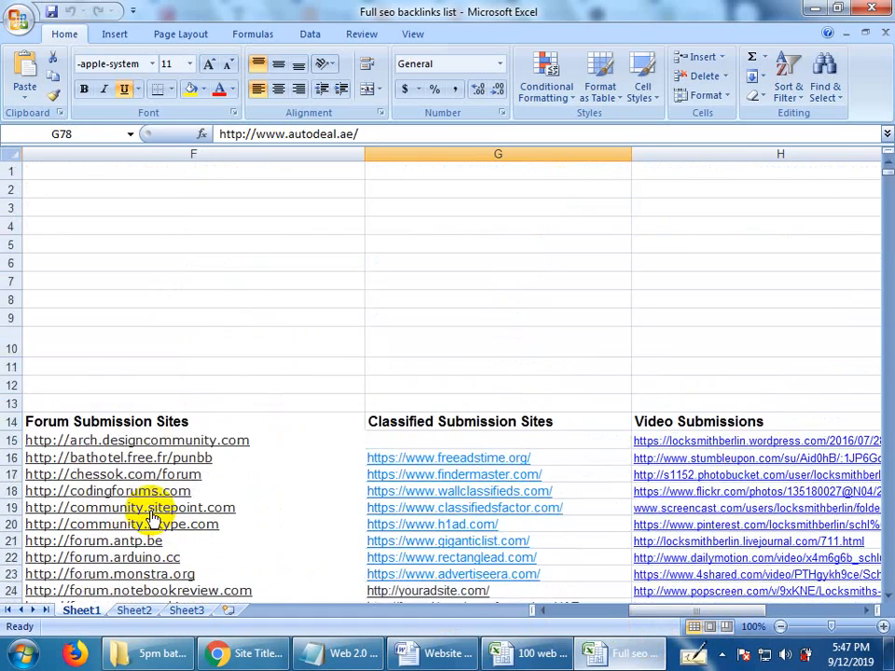
Switch to the Web 2.0 PBN Client Requirement notes in Notepad and review the keyword "seo tips" and the three blogspot article addresses.
click(340, 653)
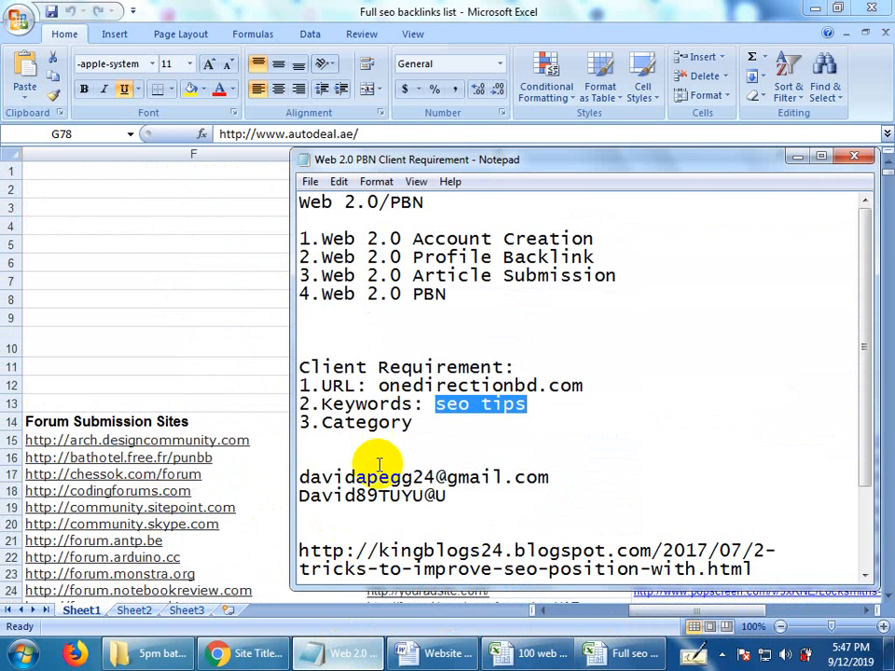
click(455, 444)
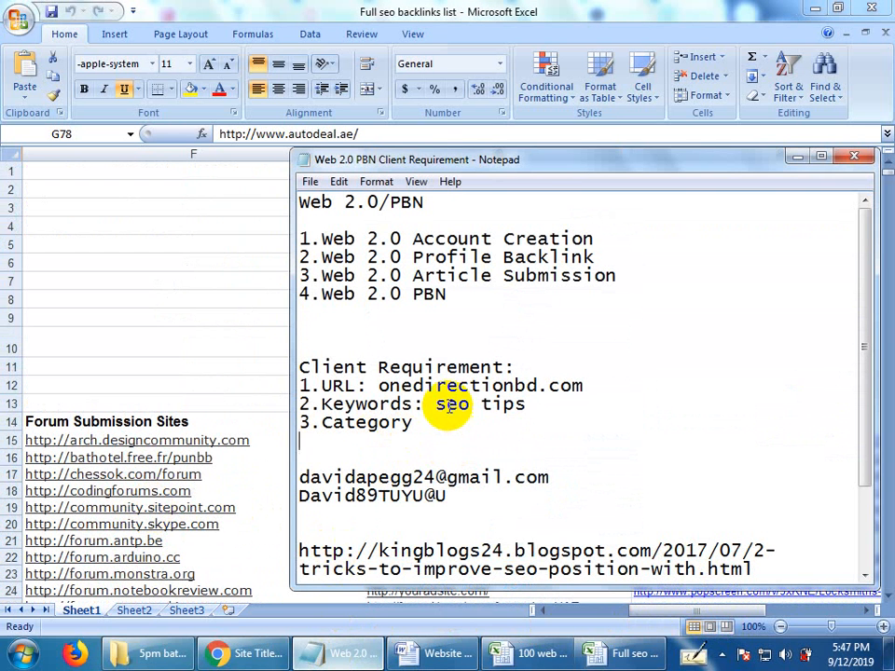
drag(435, 404, 535, 406)
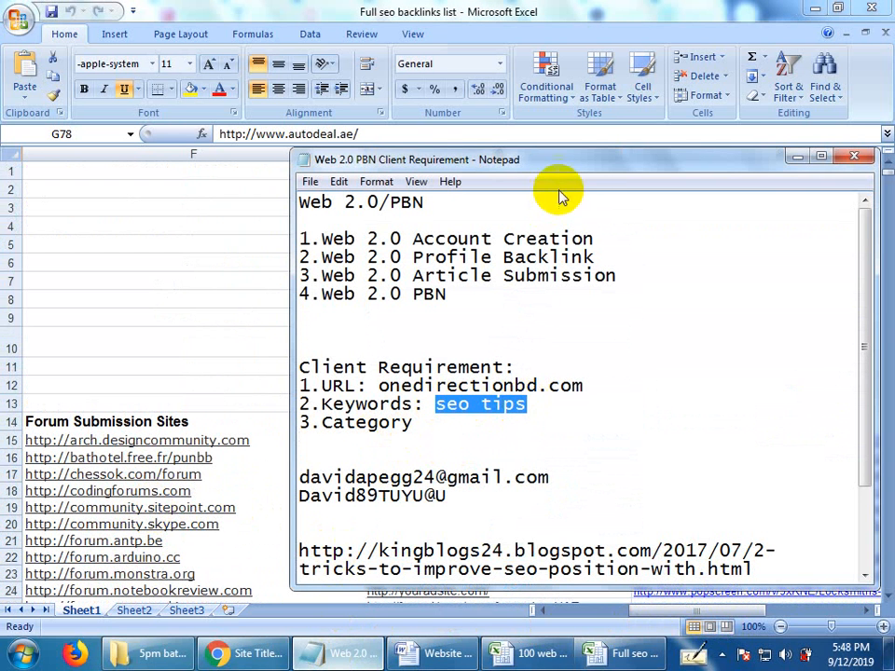
drag(583, 160, 485, 109)
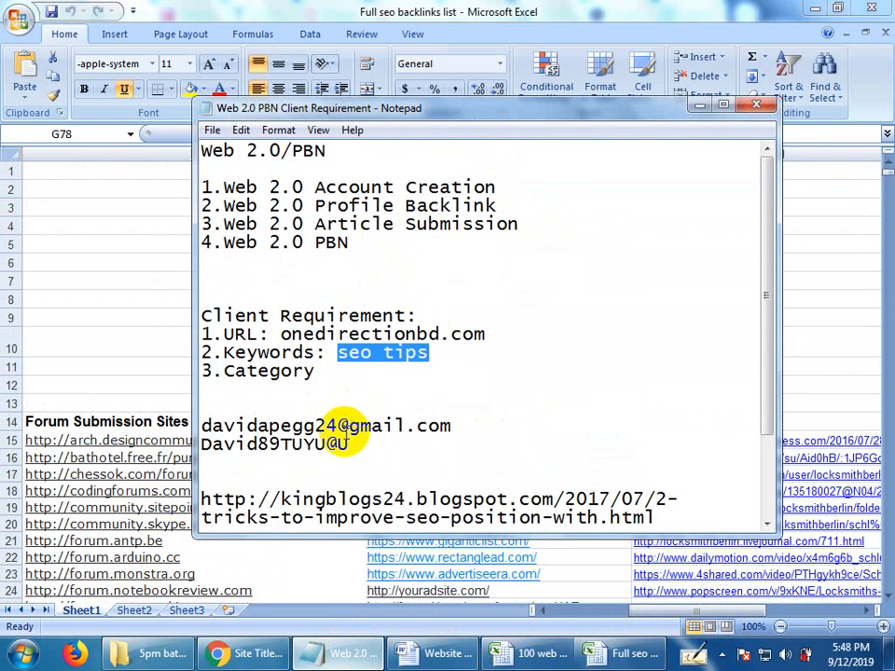
scroll(345, 424, down, 1)
scroll(349, 401, down, 1)
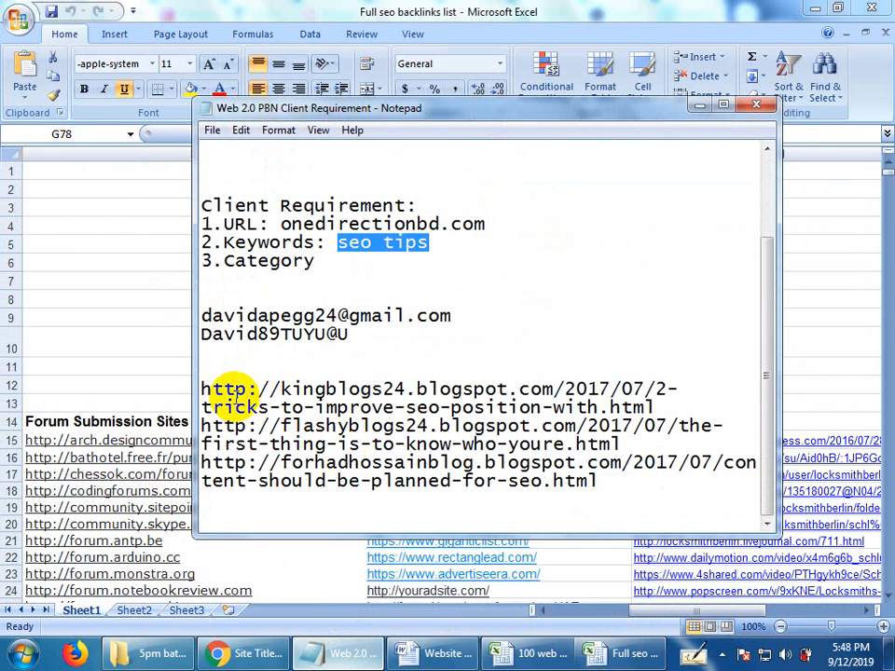
drag(224, 390, 629, 494)
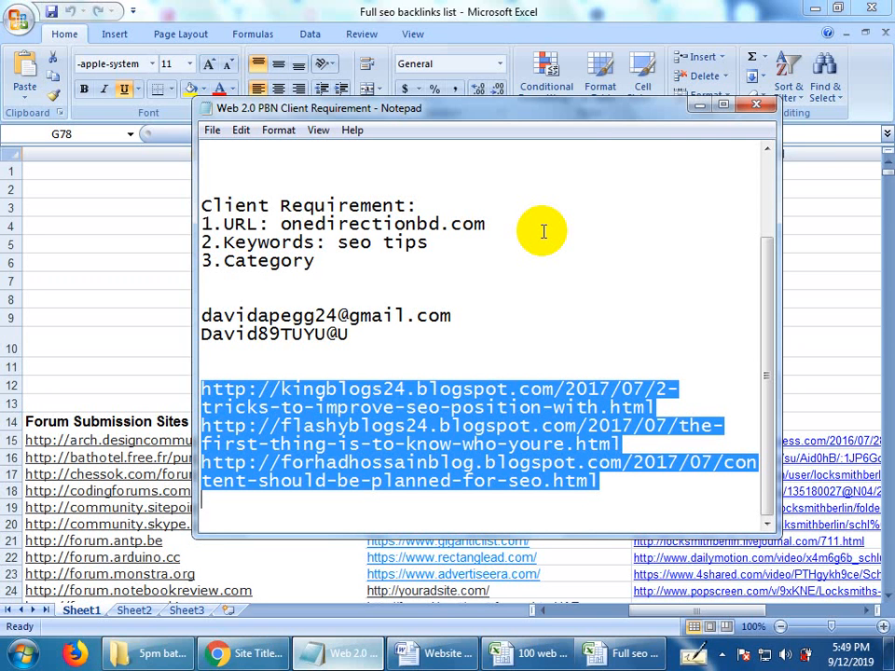
click(713, 275)
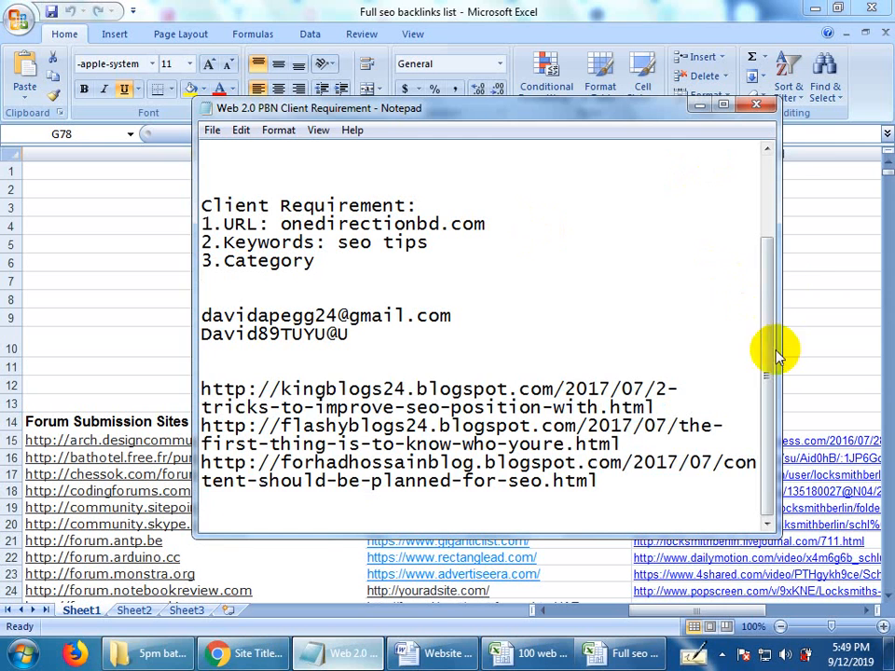
click(721, 656)
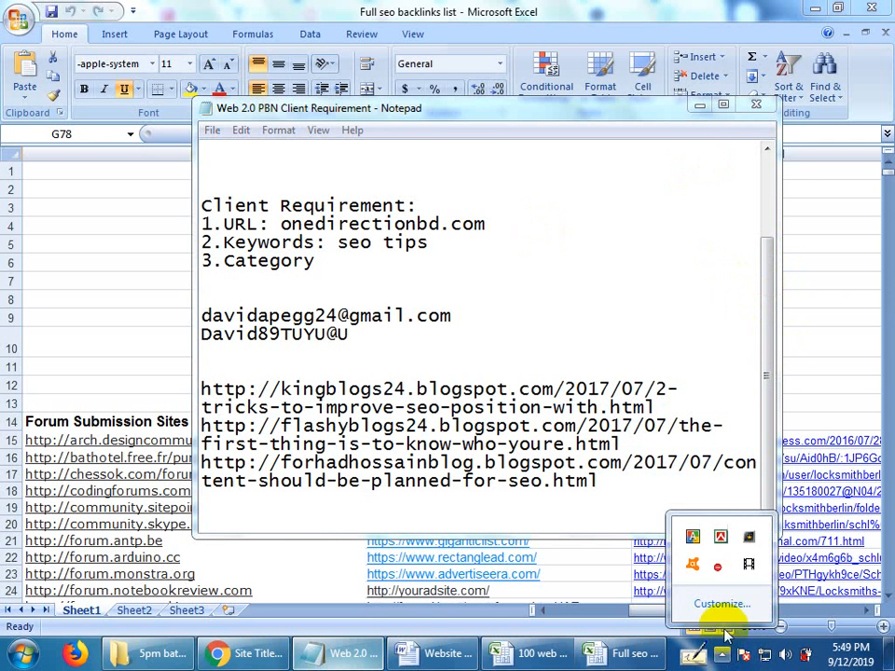